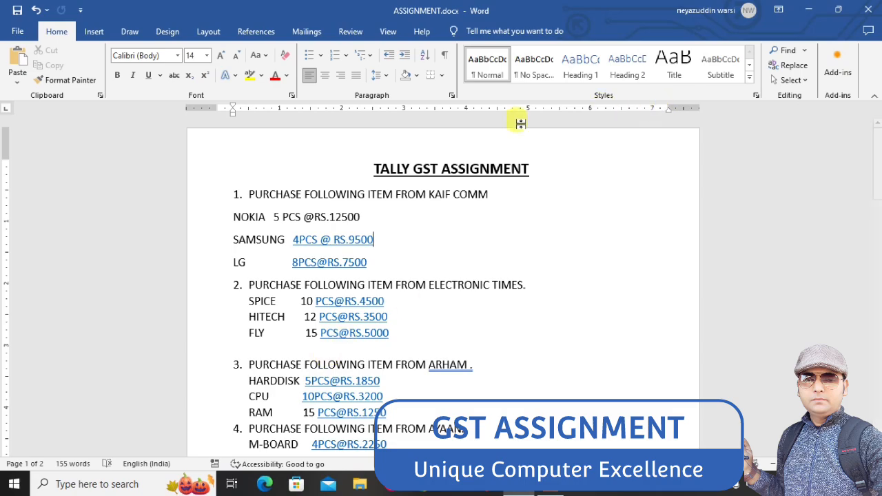
Search Windows for TALLY and launch Tally.ERP 9
left_click(112, 484)
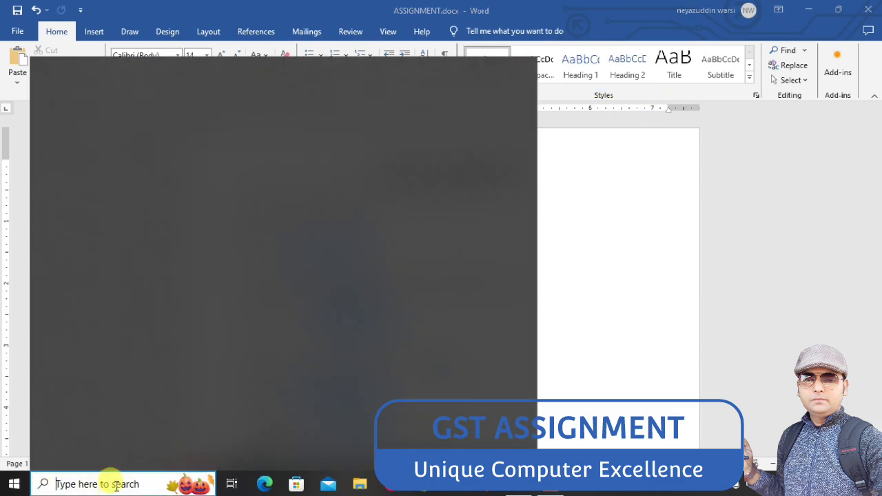
type("LLY")
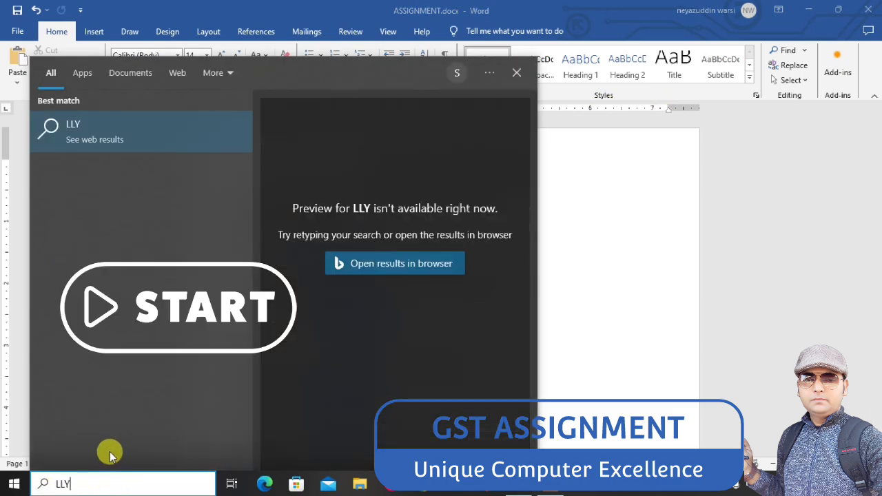
key("BackSpace")
key("BackSpace")
key("BackSpace")
type("TA")
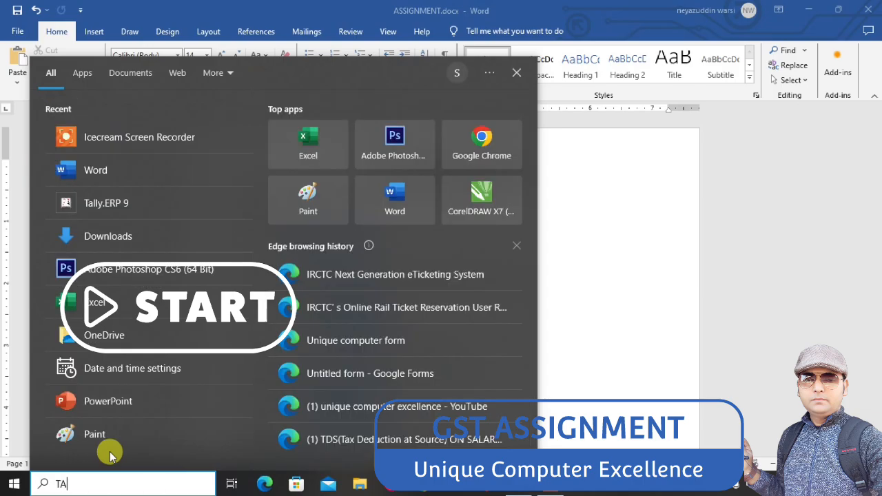
type("LLY")
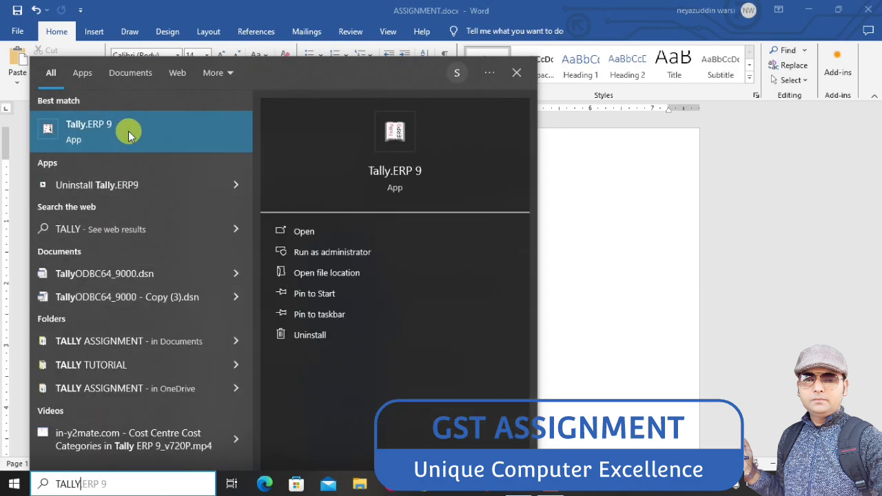
left_click(130, 134)
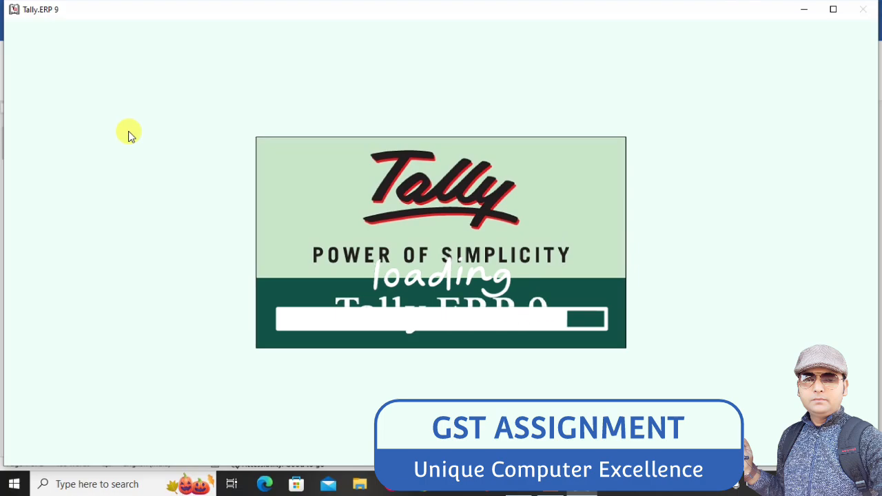
key("alt+F1")
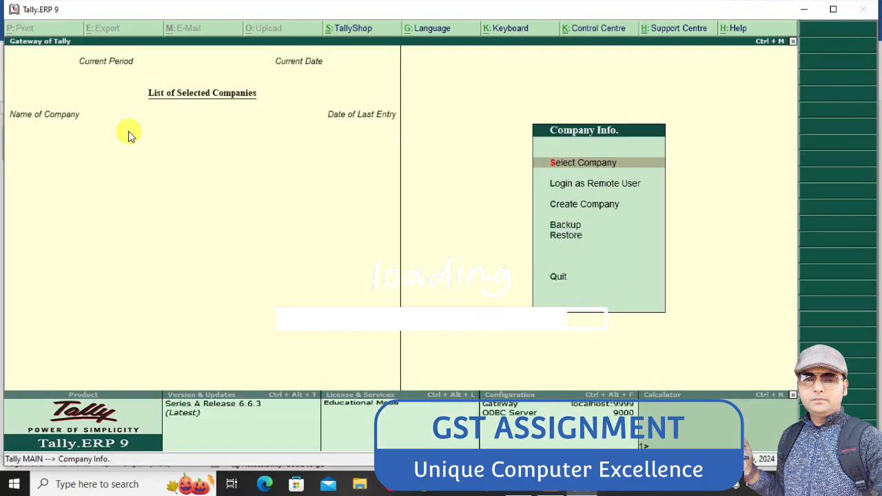
Start creating a new company and enter GST ASSIGMENT as its name
key("Down")
key("Down")
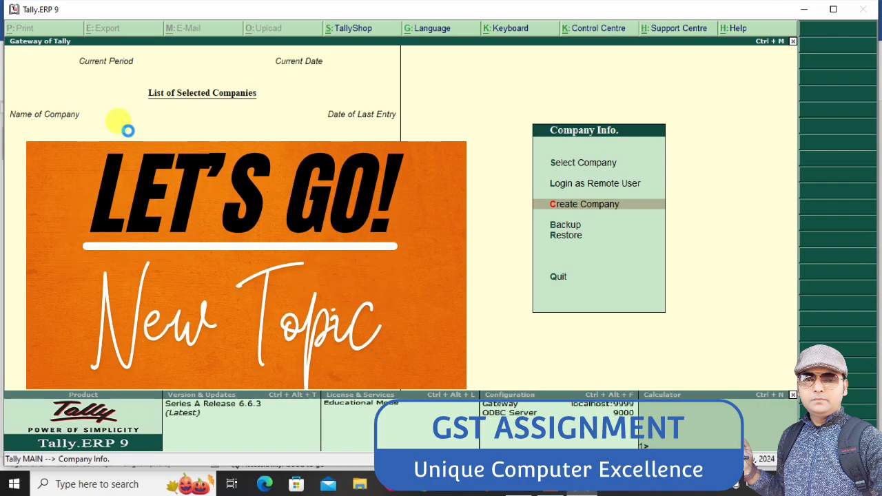
key("Return")
type("GST")
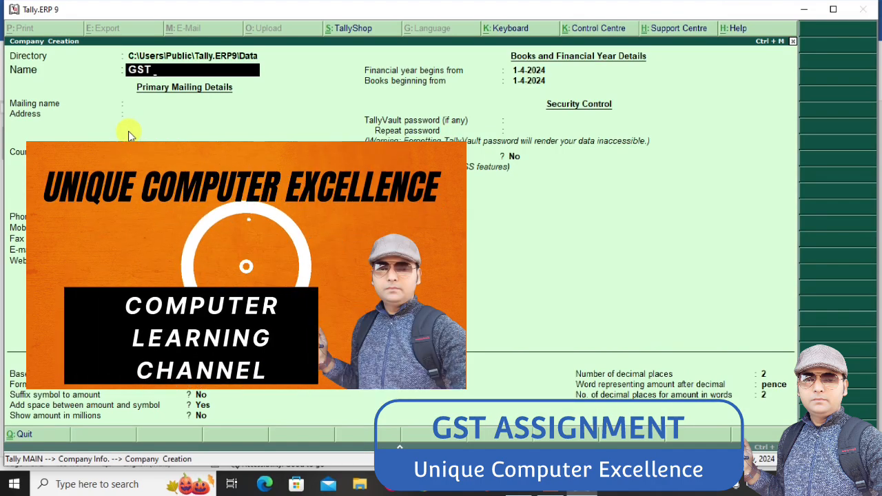
type(" A")
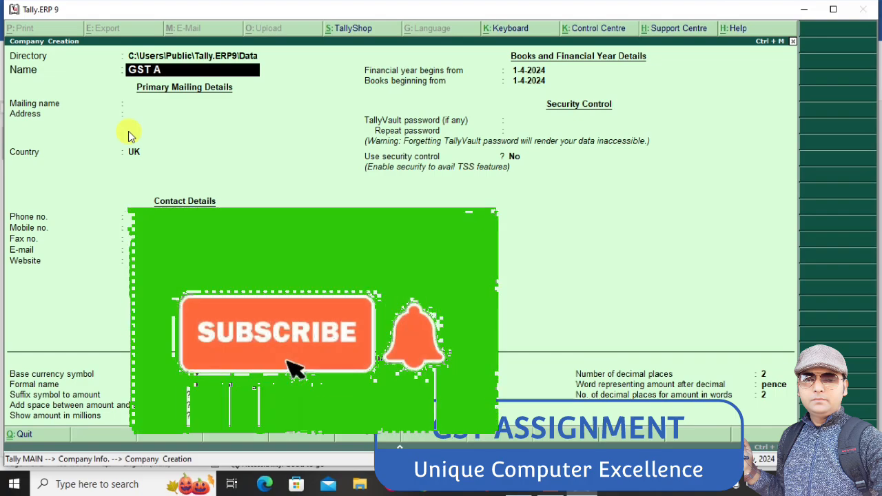
key("BackSpace")
key("BackSpace")
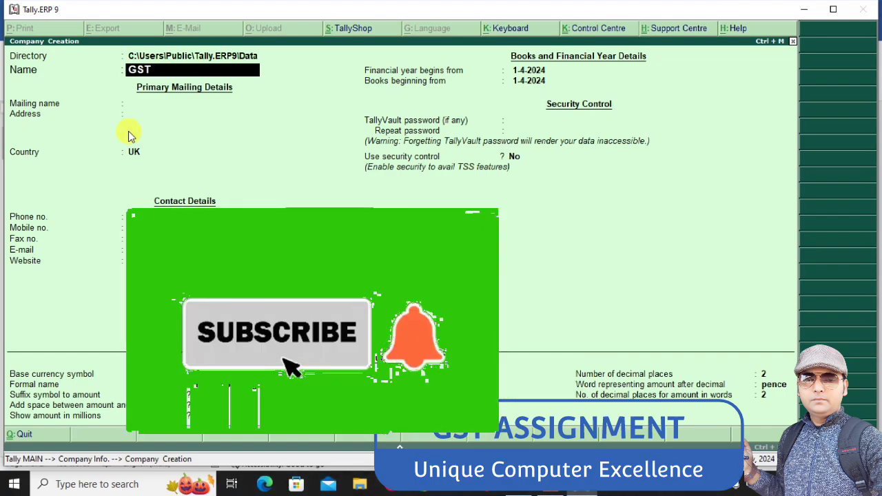
type("ASSIGM")
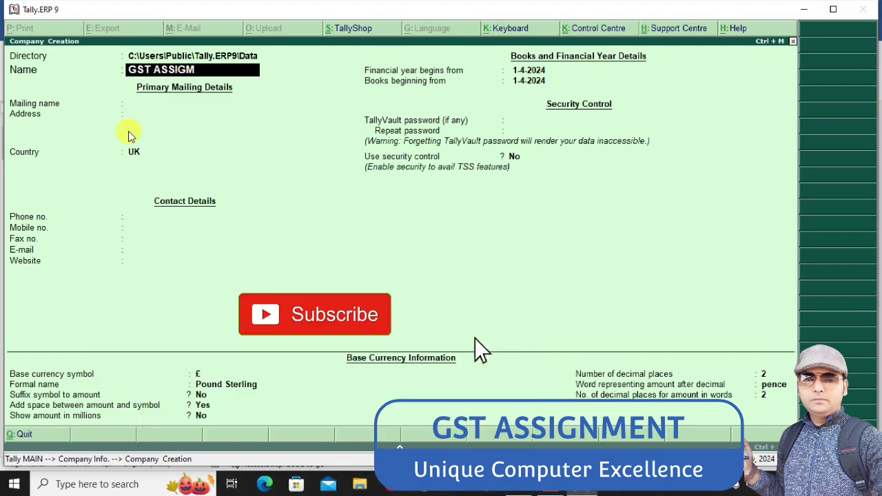
type("ENT")
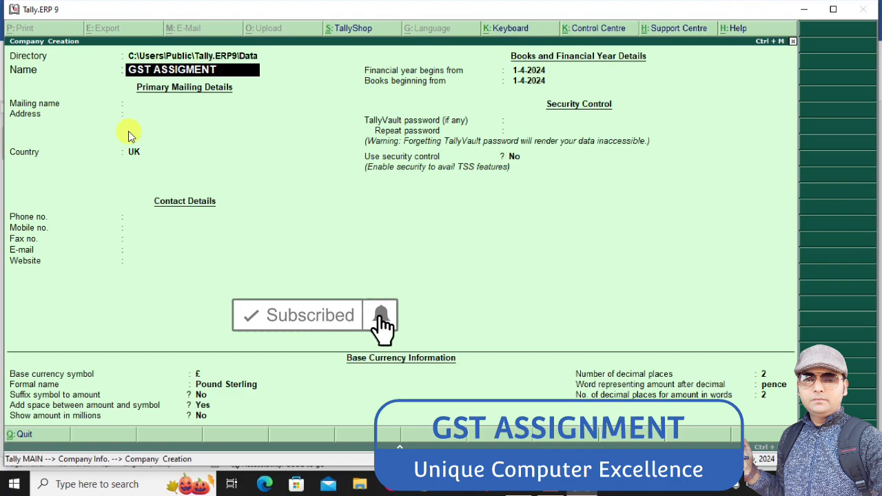
key("Return")
key("Return")
key("Return")
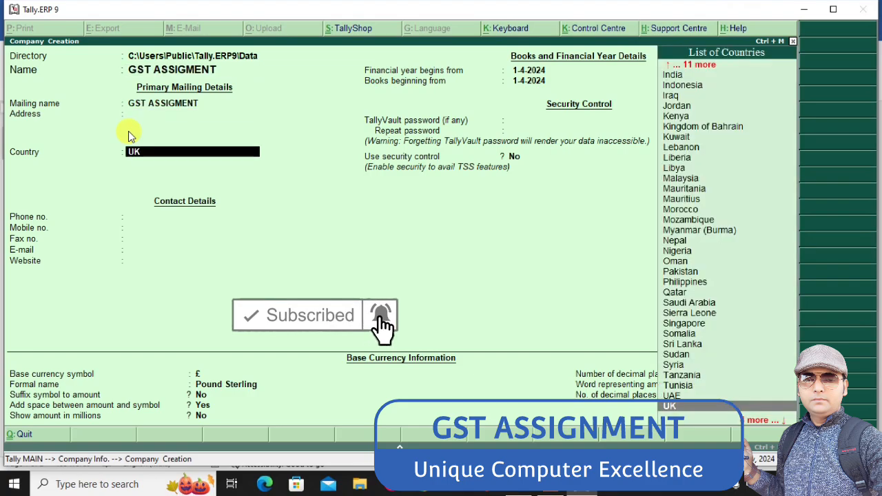
Set the new company's country to India and state to West Bengal, leaving the address blank, and save the company
type("ind")
key("Return")
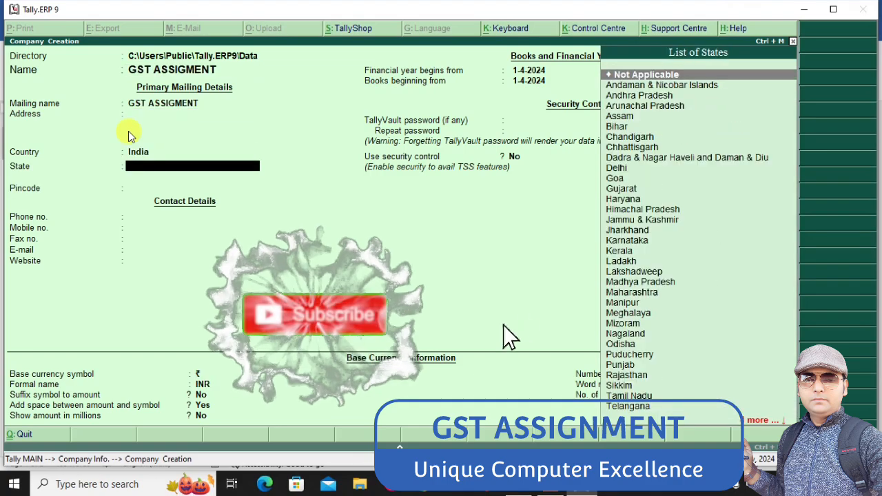
type("w")
key("Return")
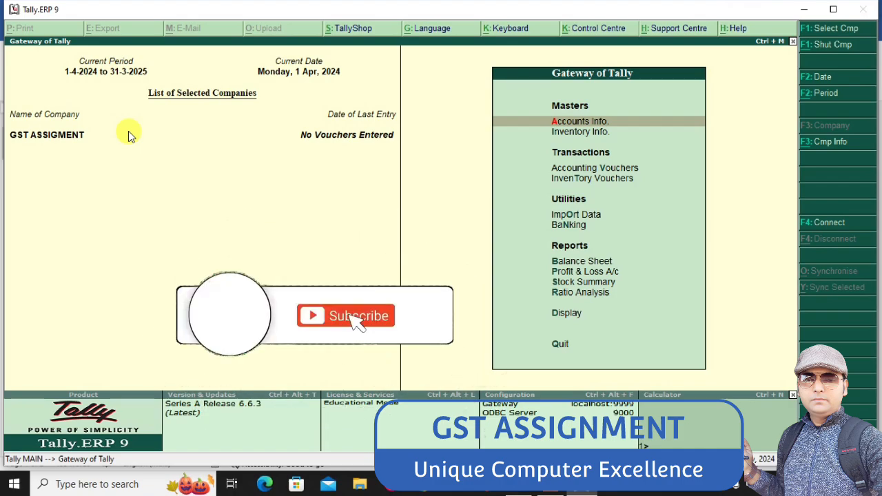
Enable Goods and Services Tax for the company and accept its GST details with West Bengal and Regular registration
key("F11")
key("Down")
key("Down")
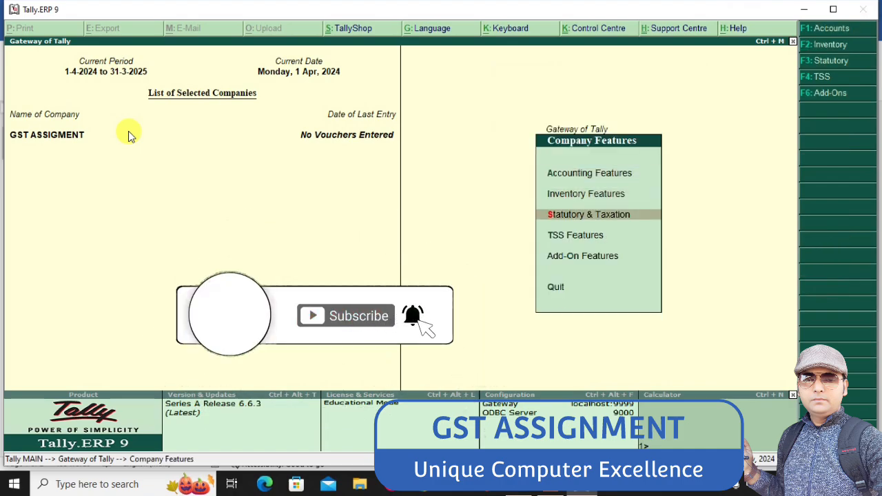
key("Return")
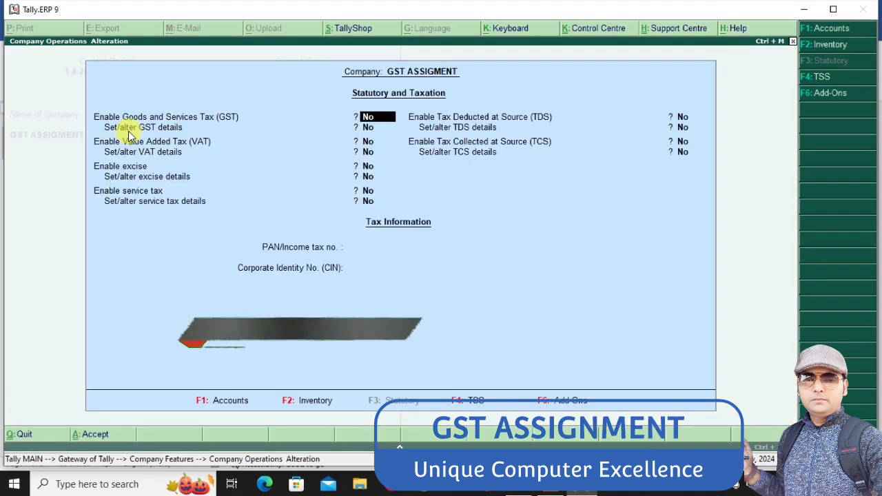
key("y")
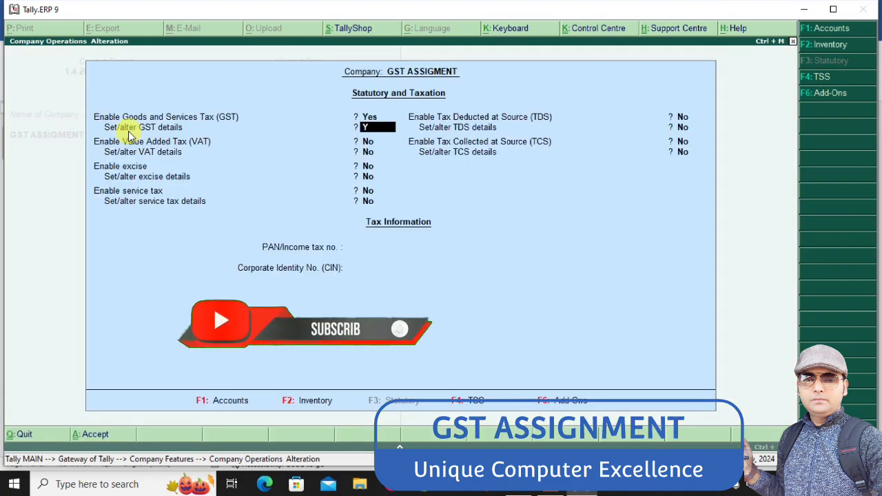
key("Return")
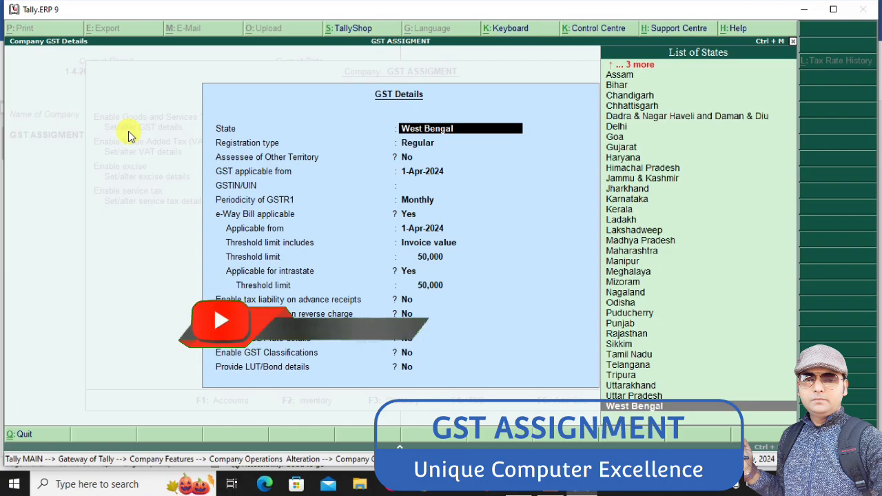
key("ctrl+a")
key("ctrl+a")
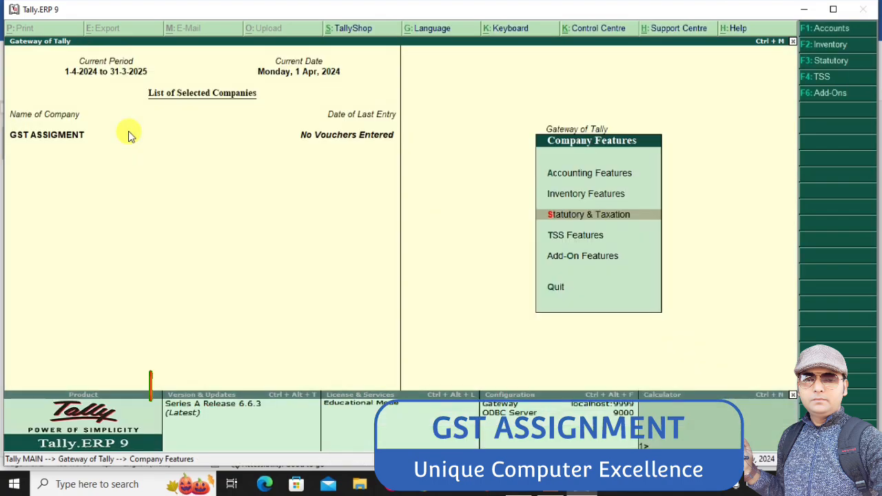
key("Escape")
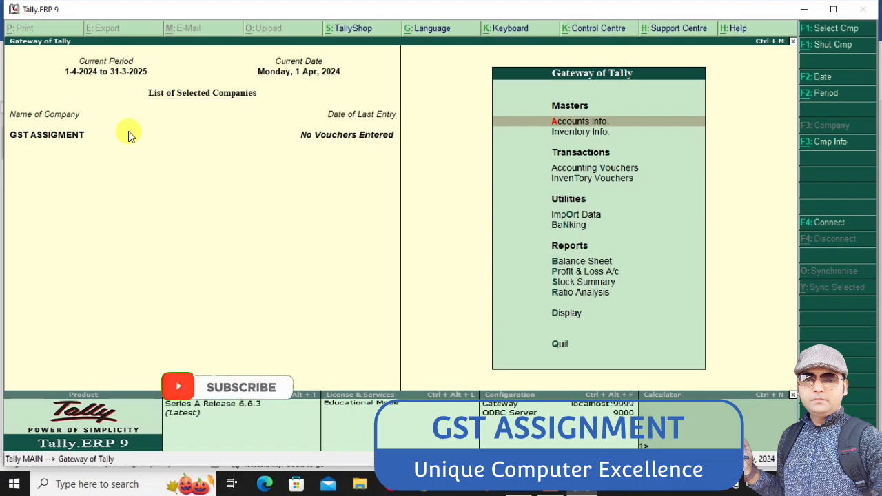
Check the assignment in Word, return to Tally and start a purchase voucher with supplier invoice number PB/001 dated 1-Apr-2024
key("alt+Tab")
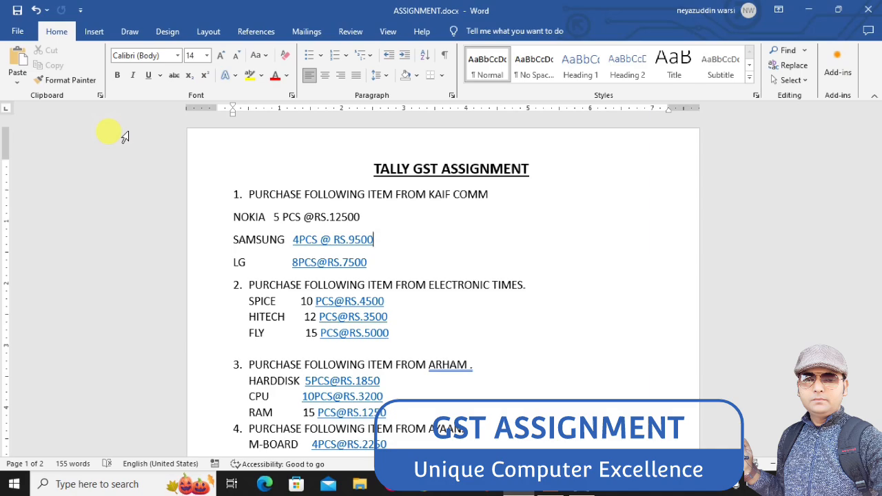
key("alt+Tab")
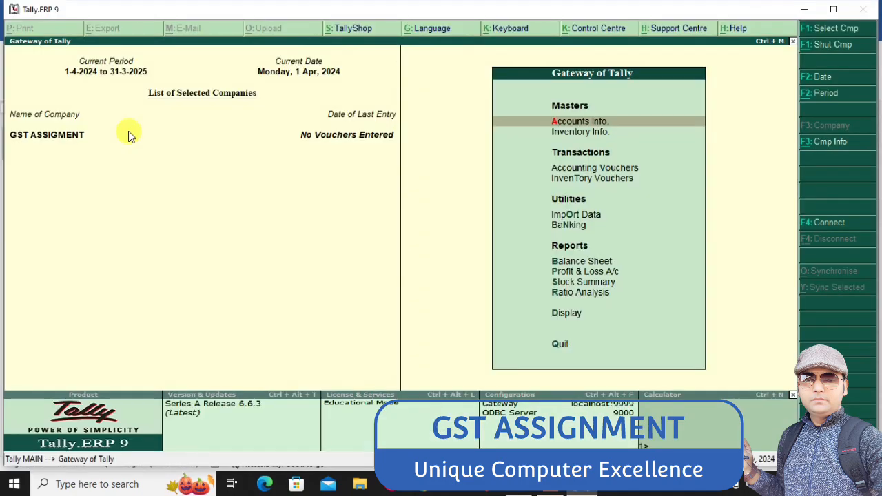
key("Down")
key("Down")
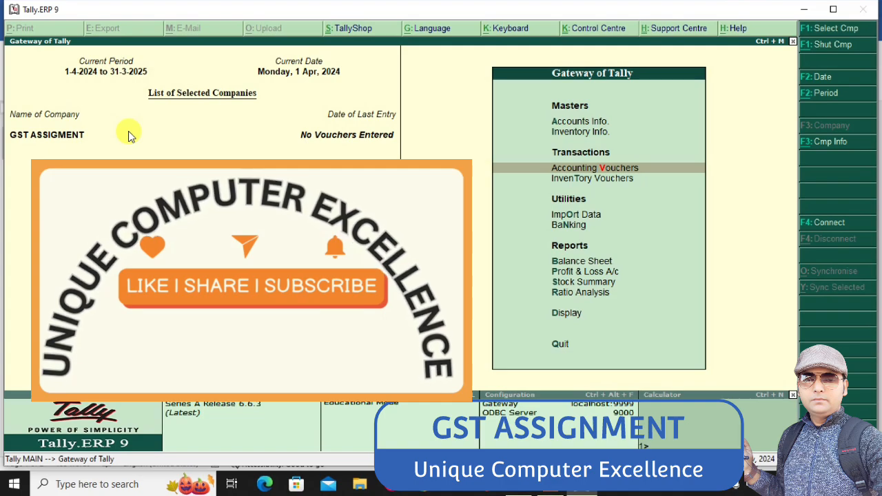
key("Return")
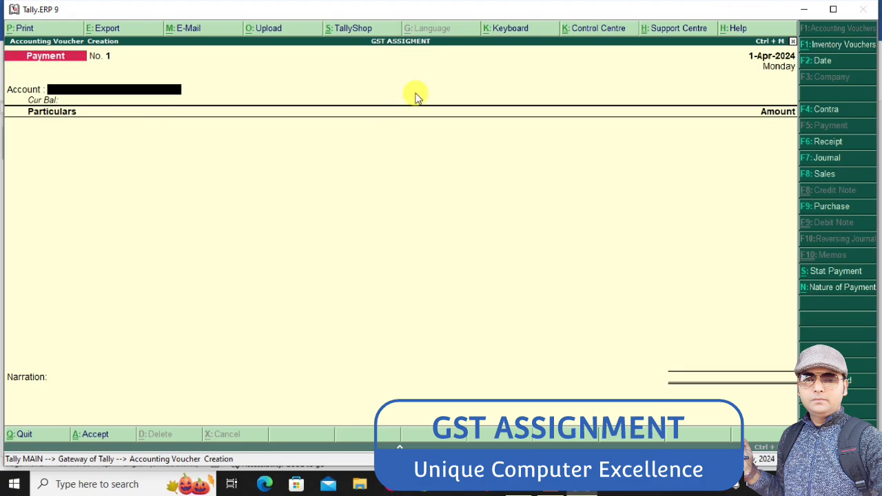
left_click(818, 207)
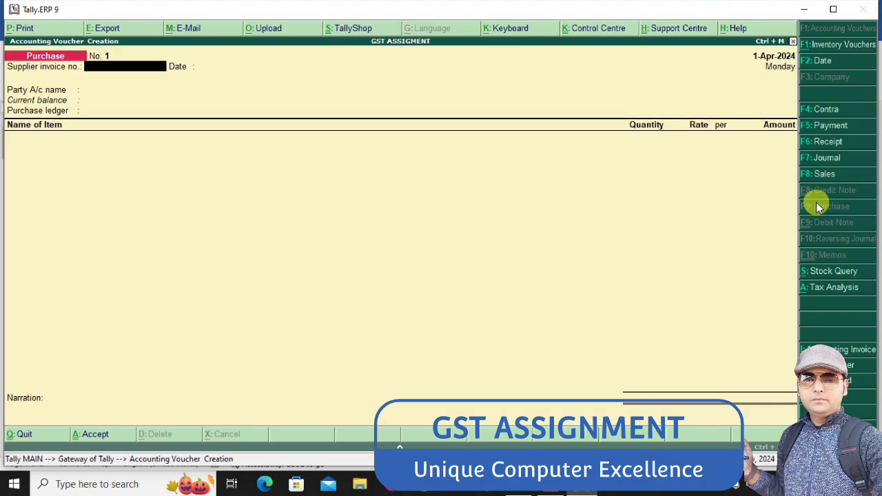
type("PB/001")
key("Return")
key("Return")
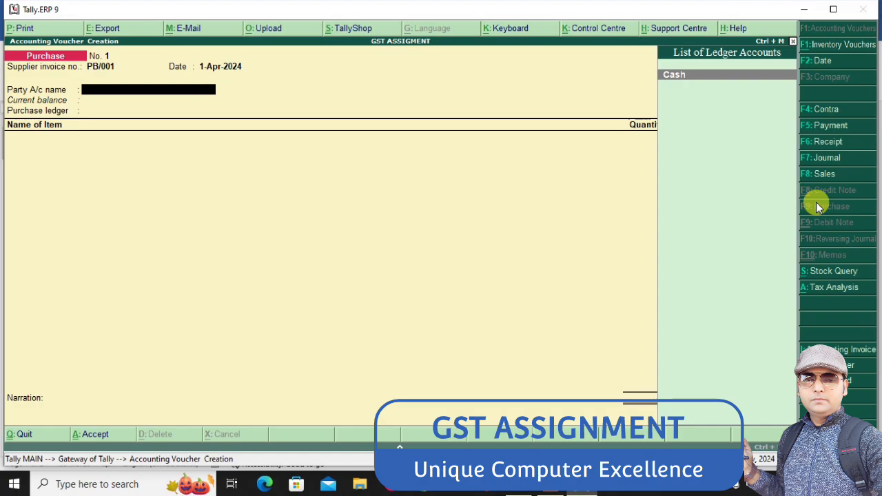
Check the first supplier in the Word assignment and start a party ledger named KAIF COMM A/C from the purchase voucher
key("alt+Tab")
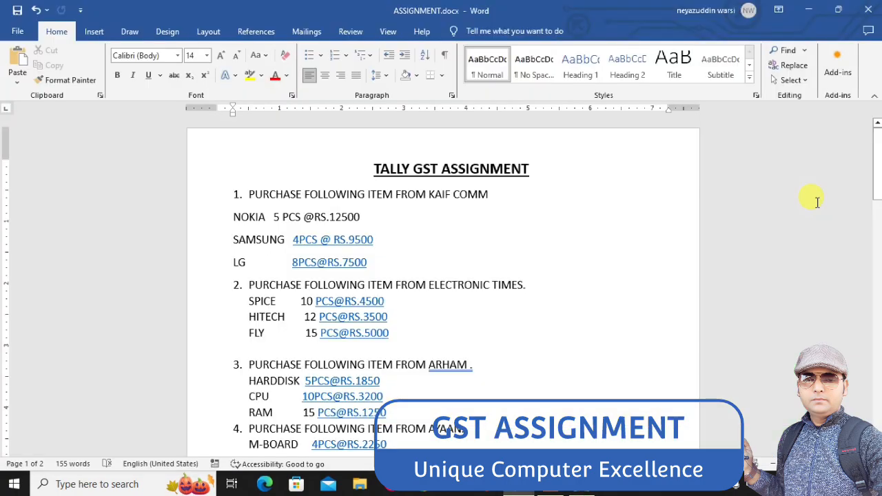
key("alt+Tab")
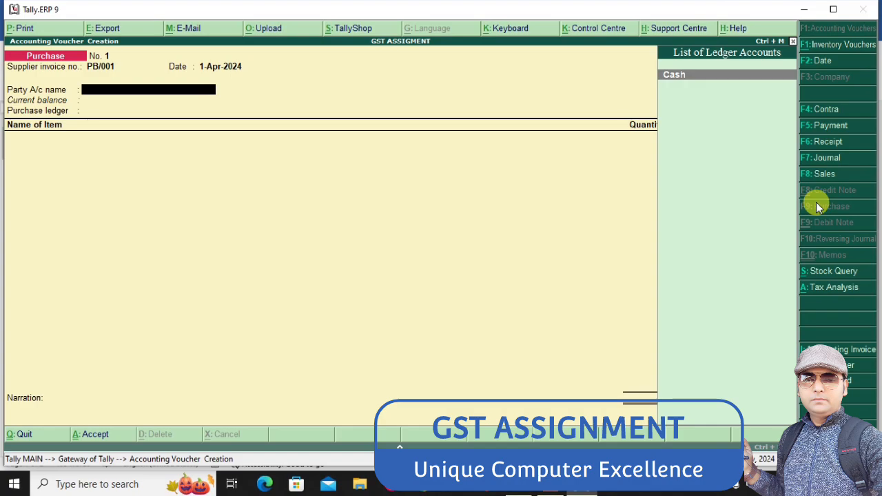
key("alt+c")
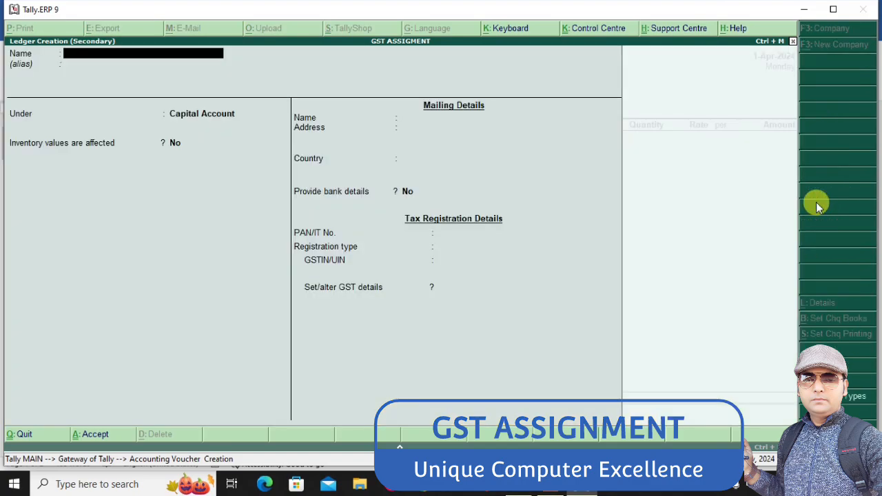
type("KAIF COMM")
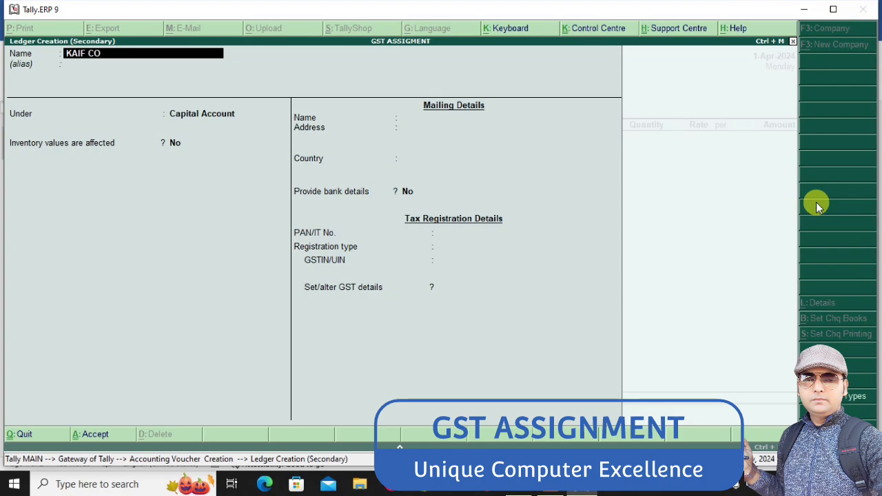
key("Return")
key("Return")
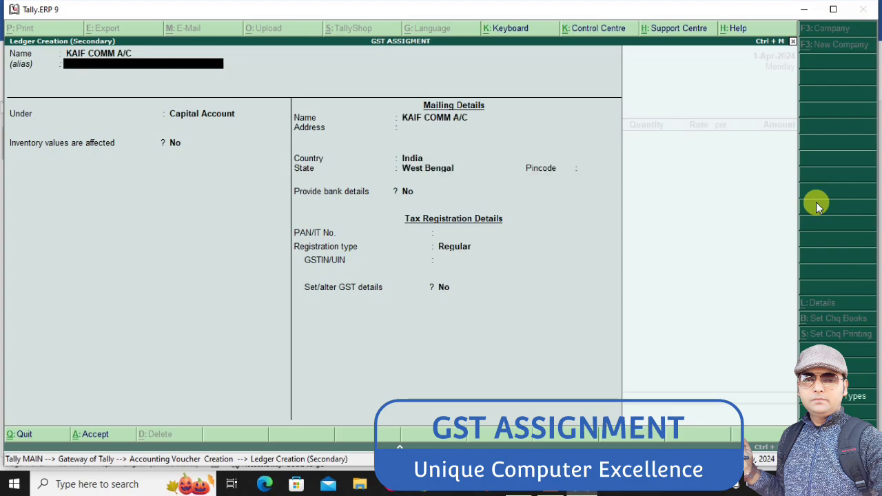
Place the supplier ledger under Sundry Creditors, keeping bill-by-bill balances on and credit-day checking off
type("SUN")
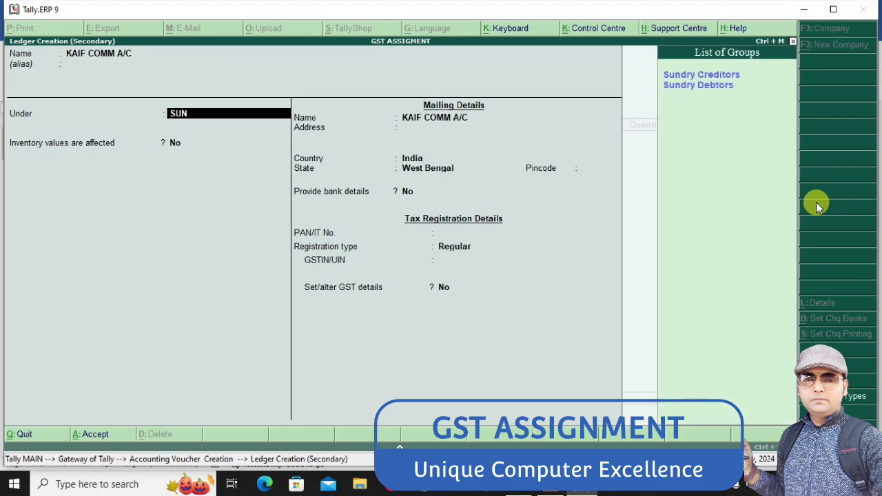
key("Return")
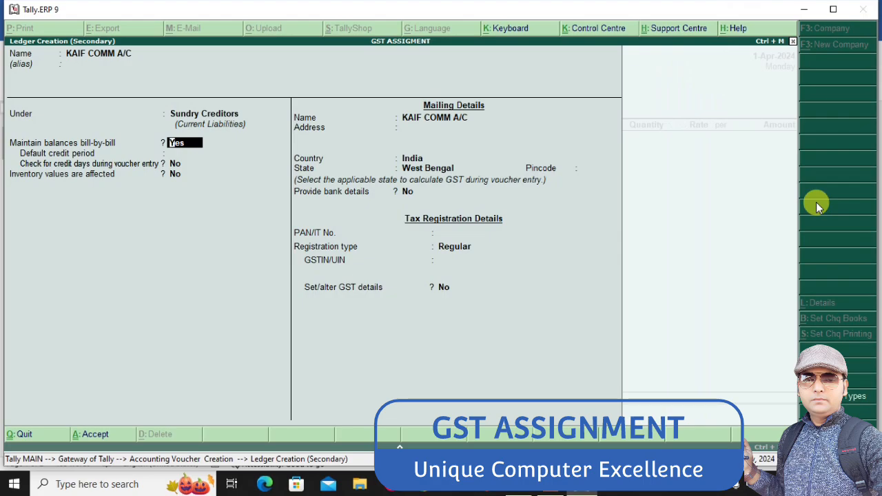
key("Return")
key("Return")
key("Return")
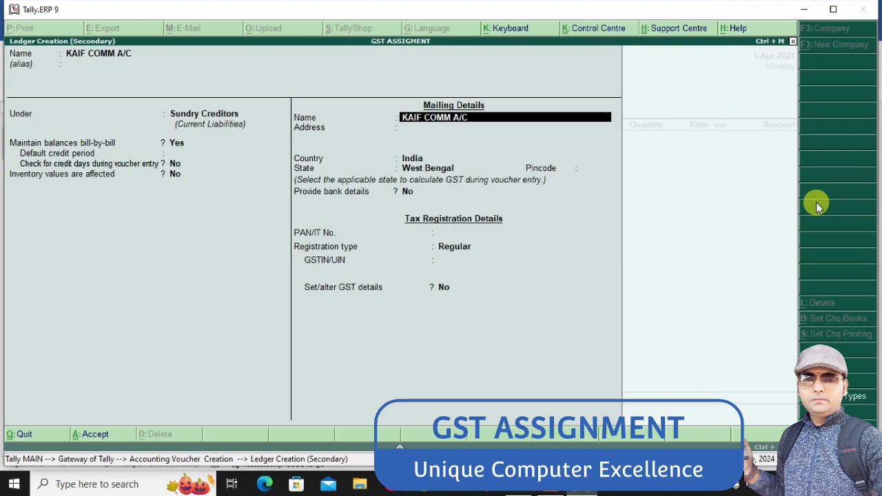
Save the KAIF COMM A/C supplier ledger and accept its party details for the purchase voucher
key("ctrl+a")
key("Return")
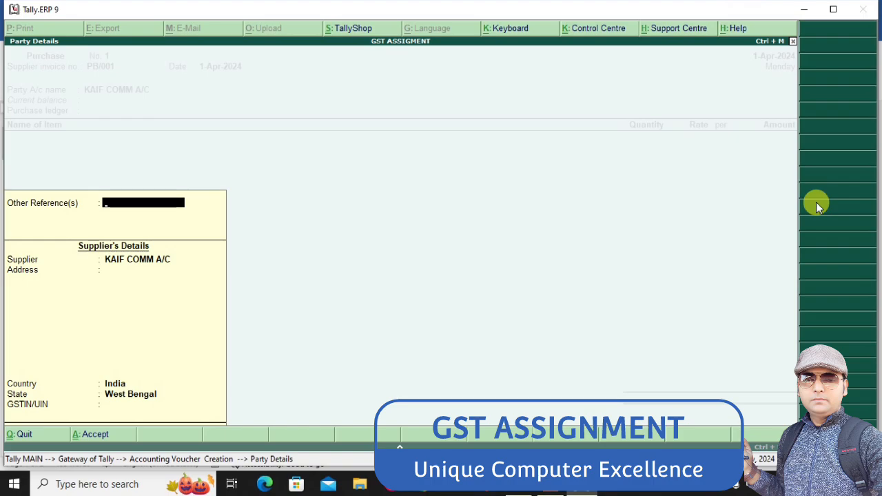
key("ctrl+a")
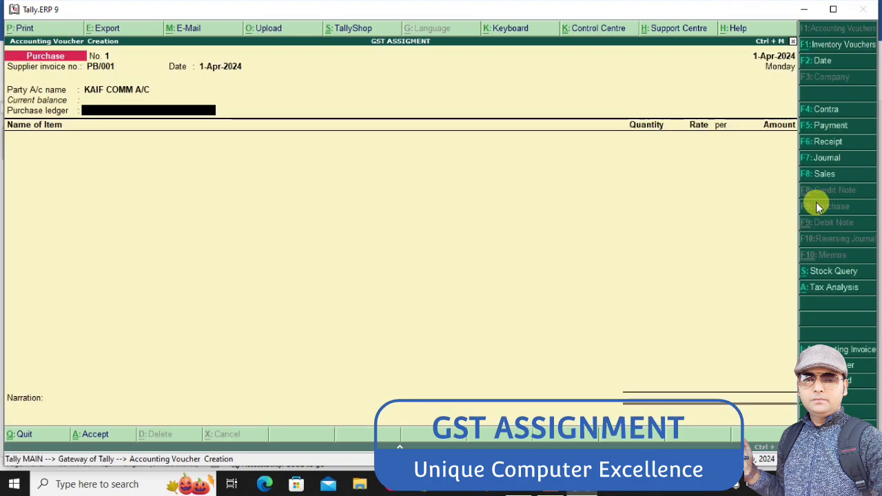
Start a purchase ledger named PURCHASE A/C from the voucher and place it under Purchase Accounts
key("alt+c")
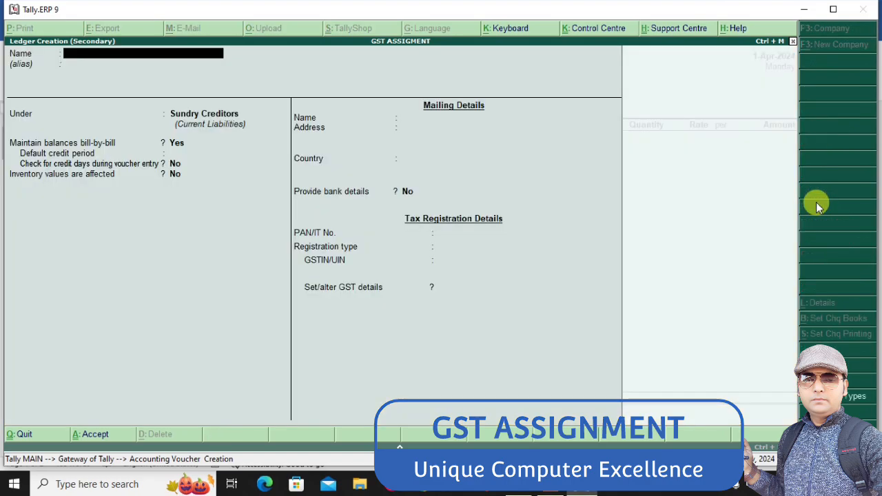
type("PURCHASE A/C")
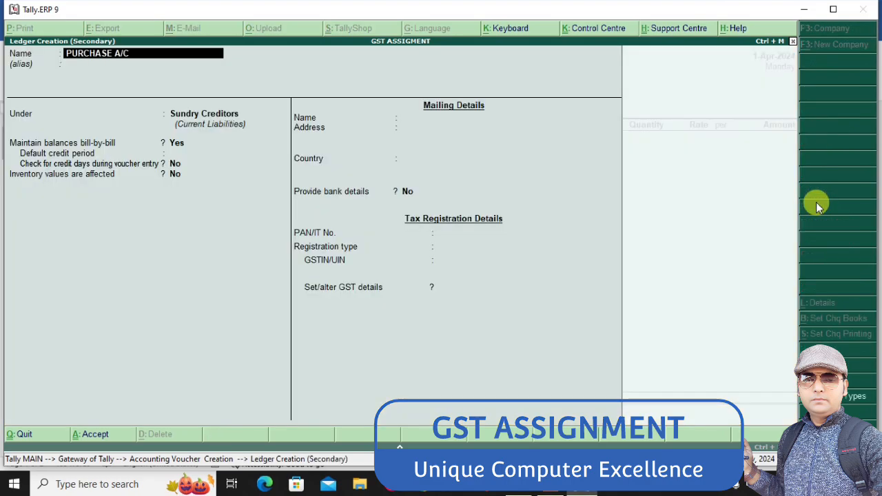
key("Return")
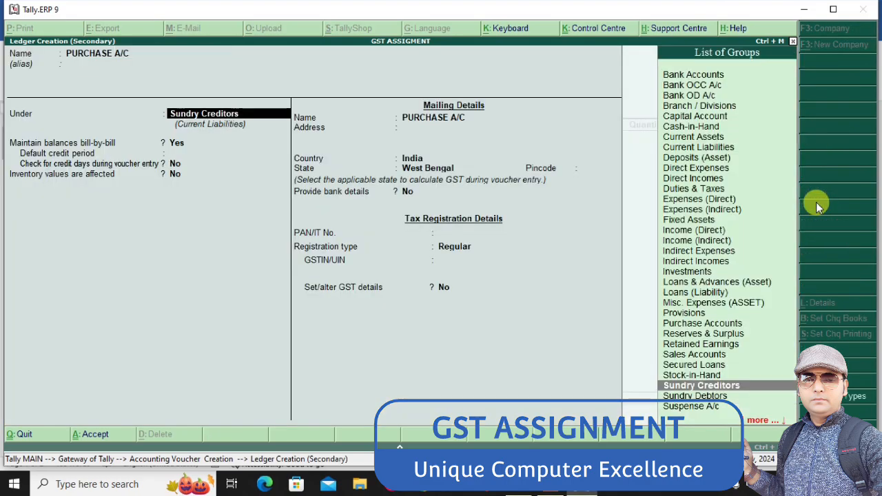
type("PUR")
key("Return")
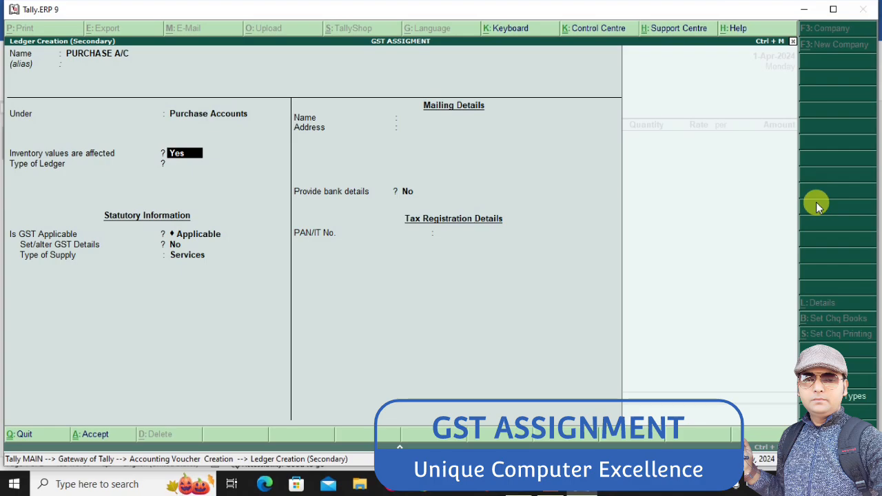
Keep inventory values affected and GST applicable for the purchase ledger, set its type of supply to Goods, and save it
key("Return")
key("Return")
key("Return")
key("Return")
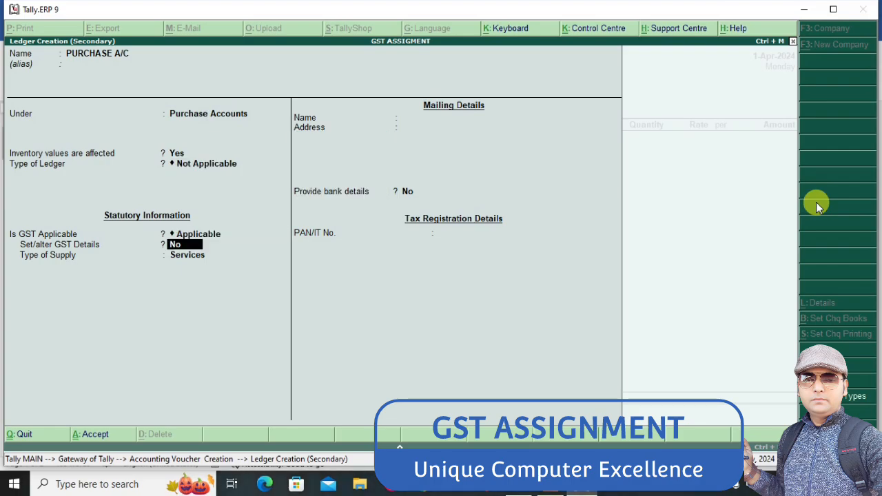
key("Up")
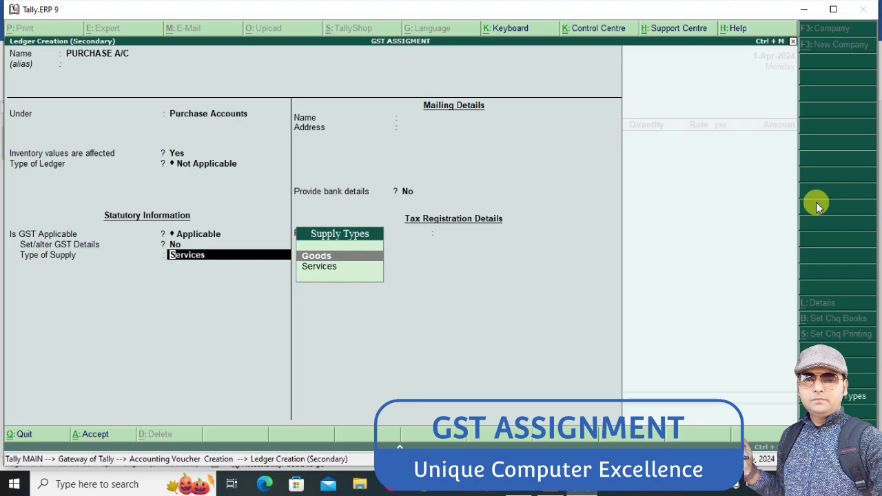
key("Return")
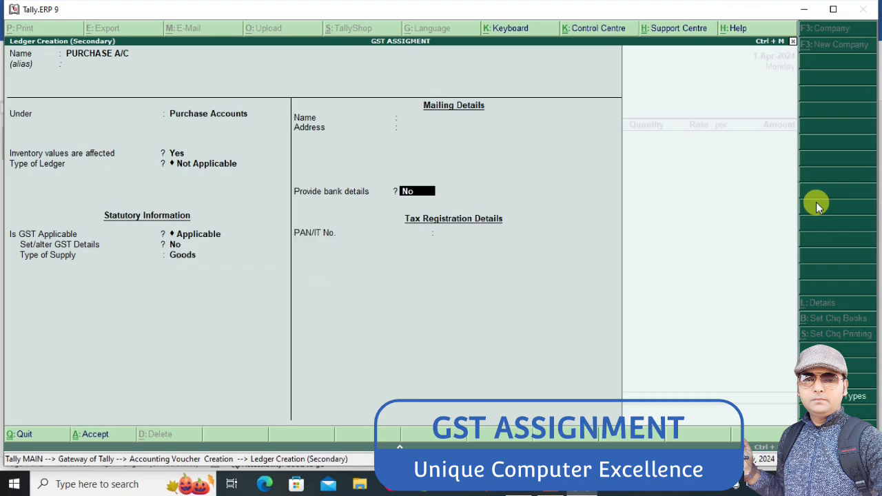
key("Return")
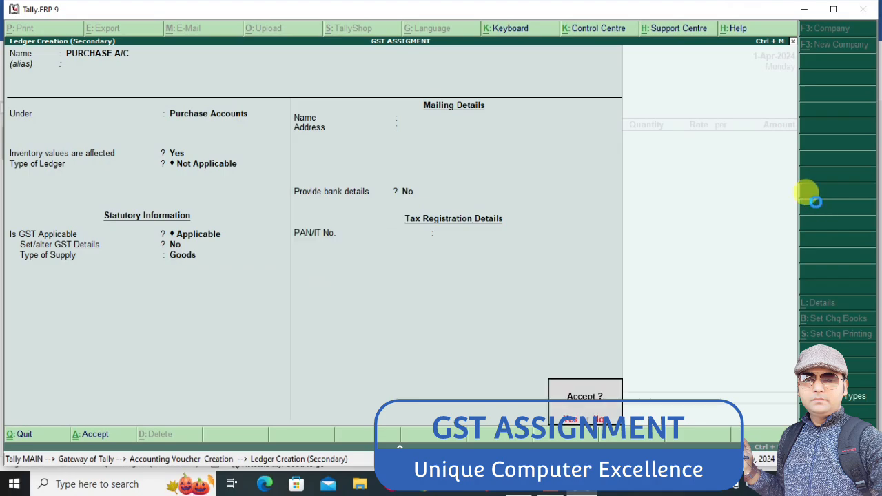
key("Return")
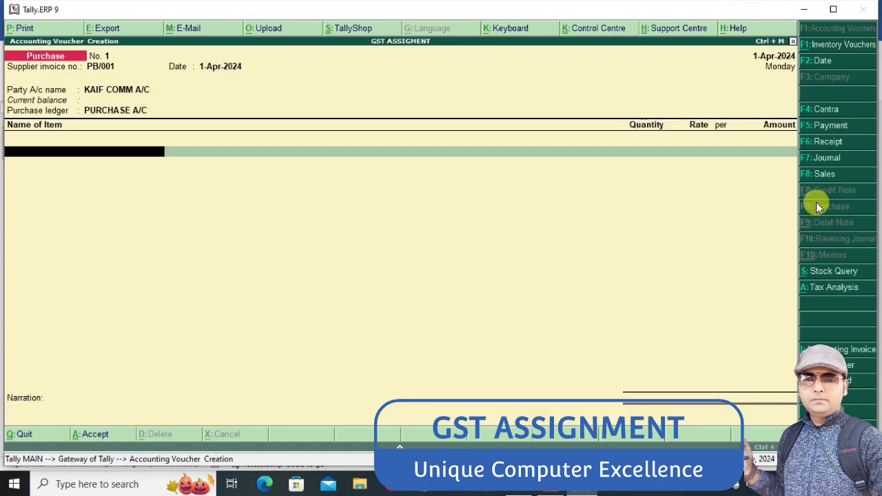
Check the first item in the Word assignment, return to Tally and start a stock item named NOKIA from the purchase voucher
key("alt+Tab")
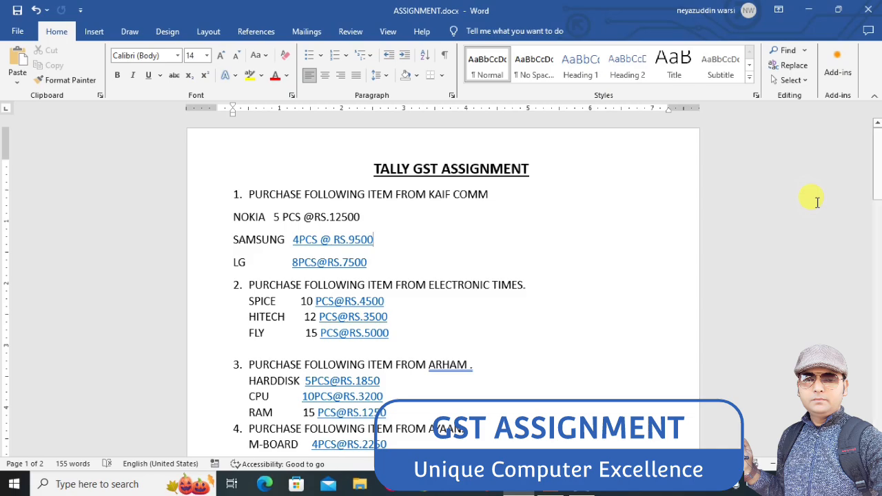
key("alt+Tab")
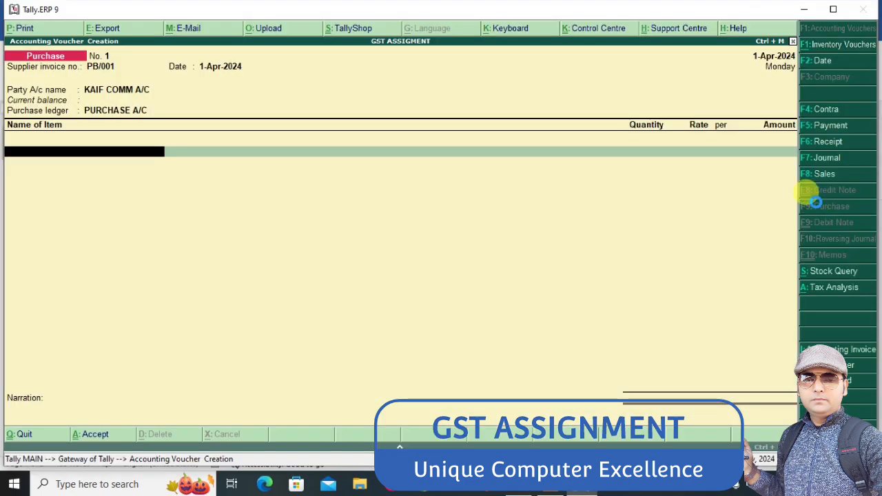
key("alt+c")
type("NO")
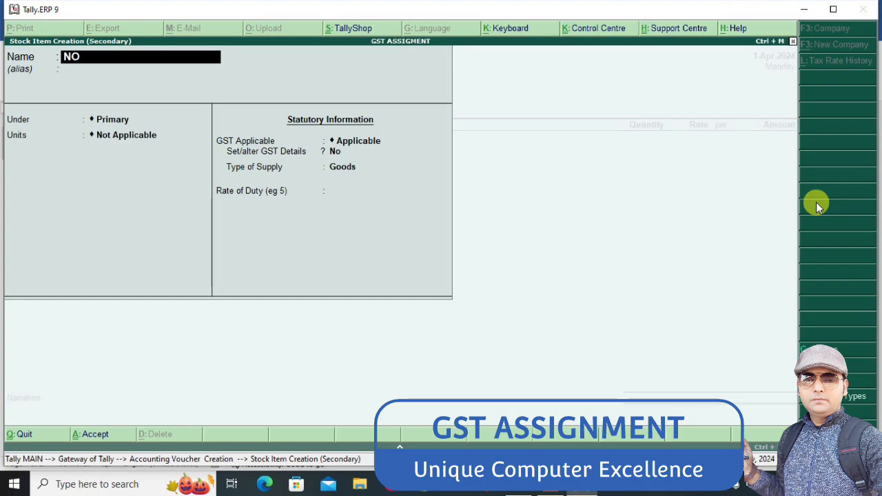
type("KIA")
key("Return")
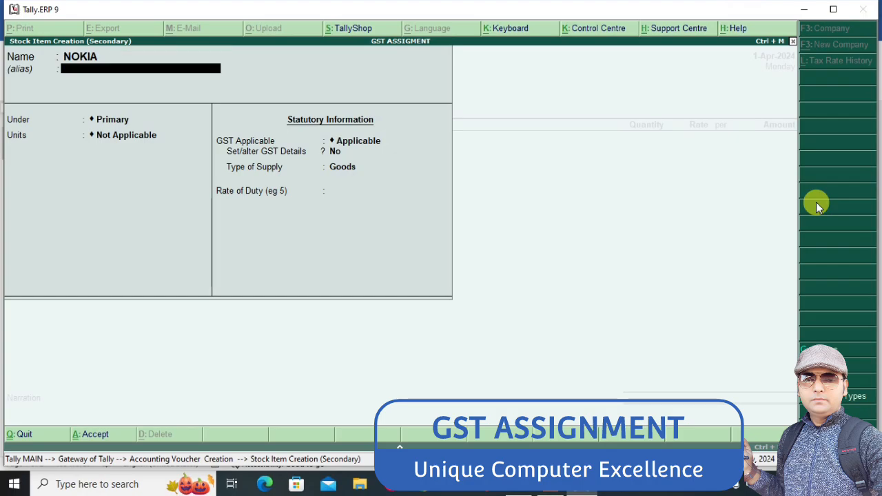
Create a stock group MOBILE under Primary for NOKIA, with item quantities added and separate GST details off
key("Return")
key("alt+c")
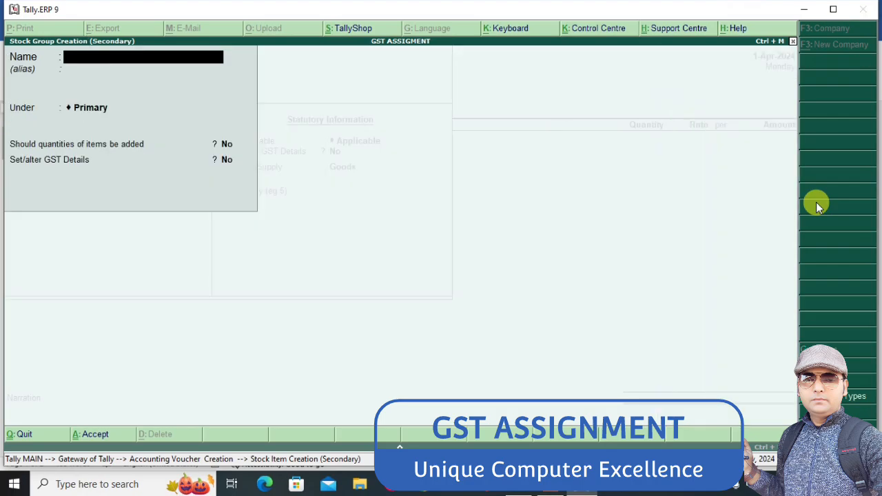
type("MOBILE")
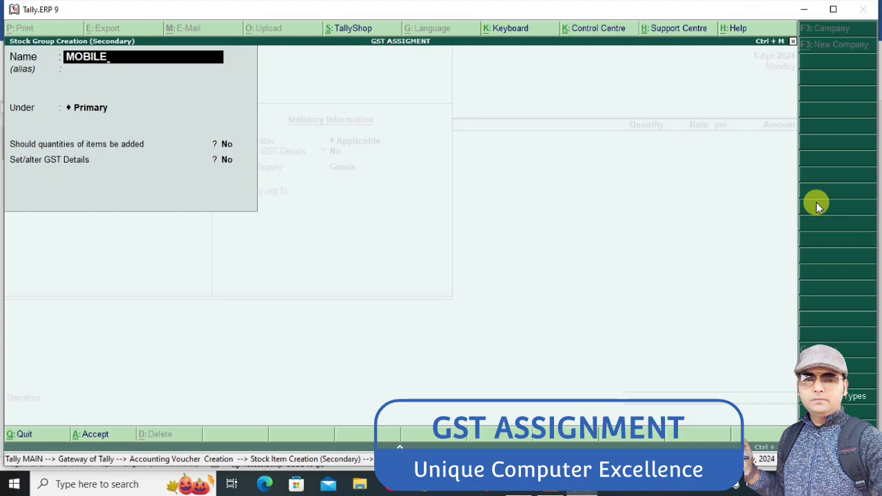
key("Return")
key("Return")
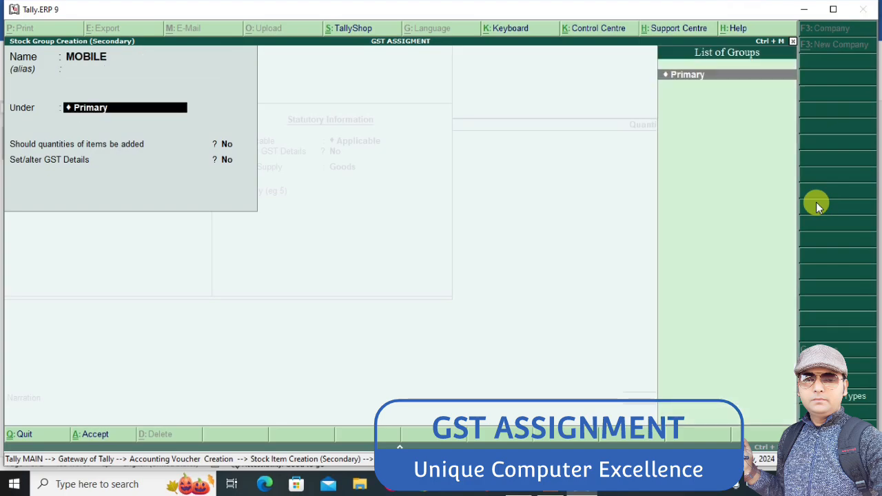
key("Return")
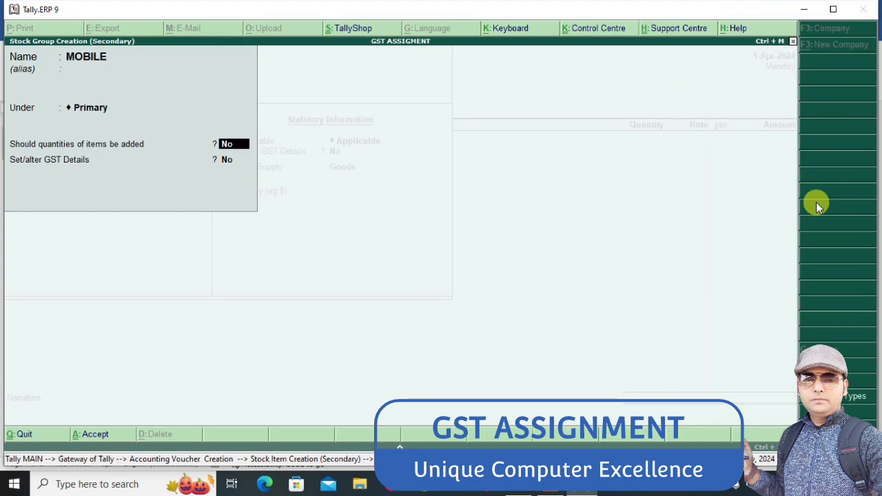
type("y")
key("Return")
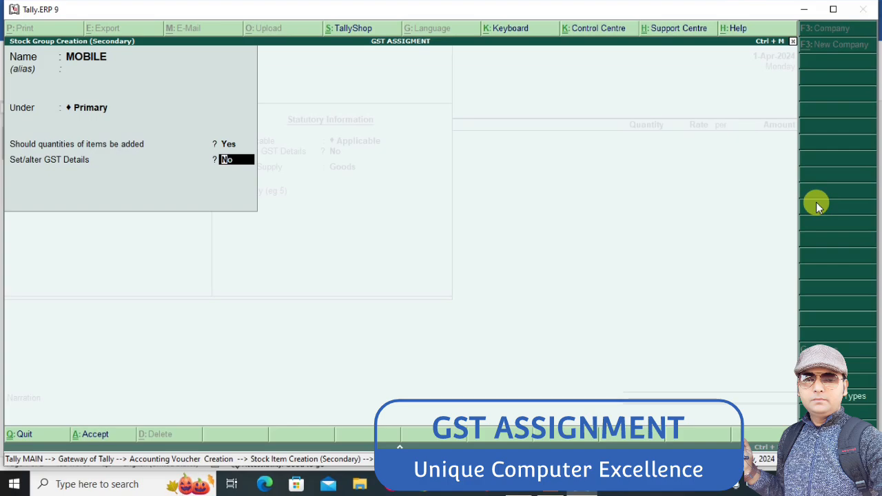
key("Return")
key("Return")
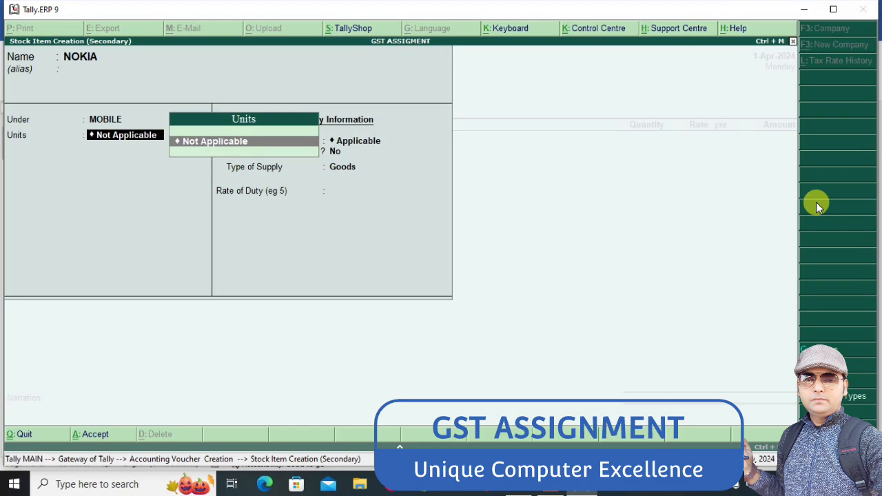
Start a simple unit of measure for NOKIA with symbol PCS and formal name PIECES
key("alt+c")
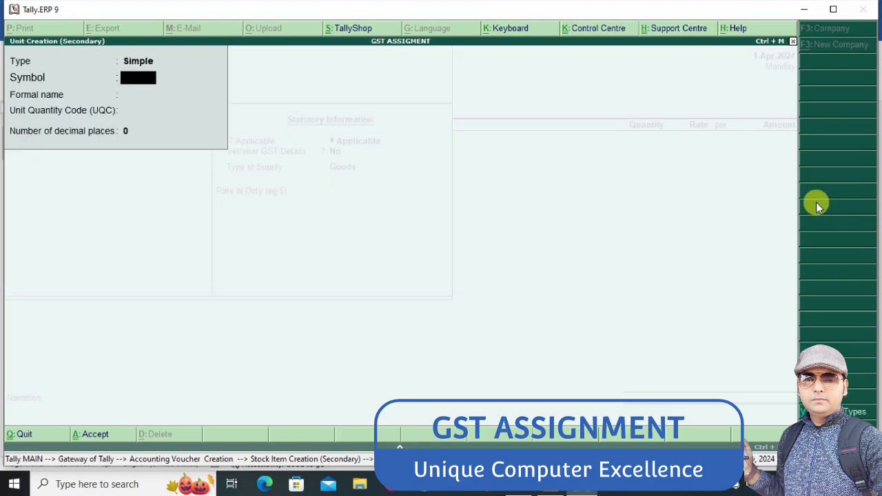
type("PCS")
key("Return")
type("PIECES")
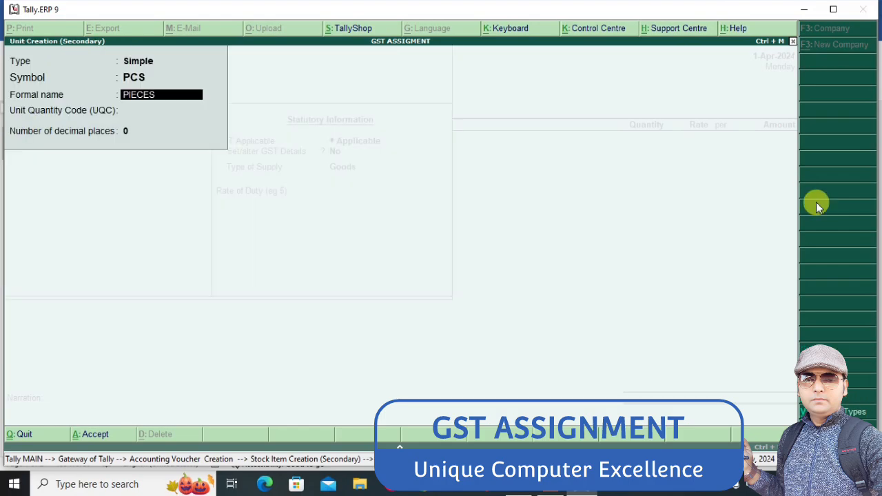
key("Return")
type("pc")
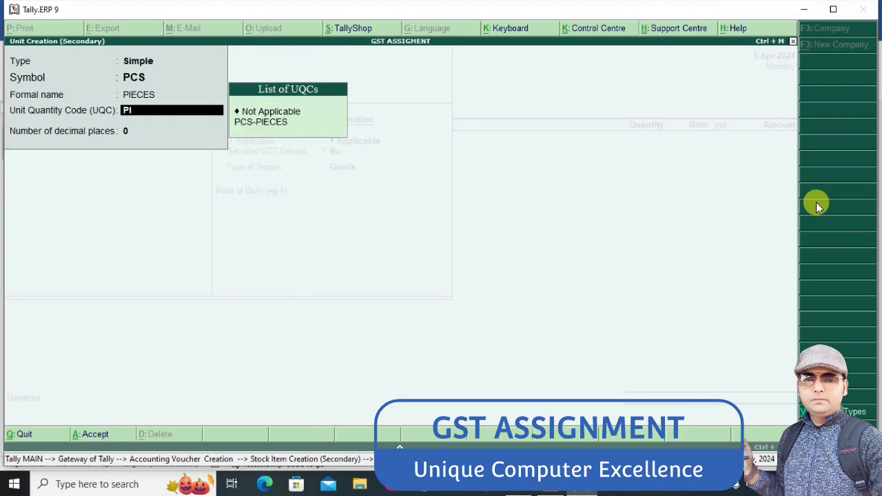
key("Return")
key("BackSpace")
key("Down")
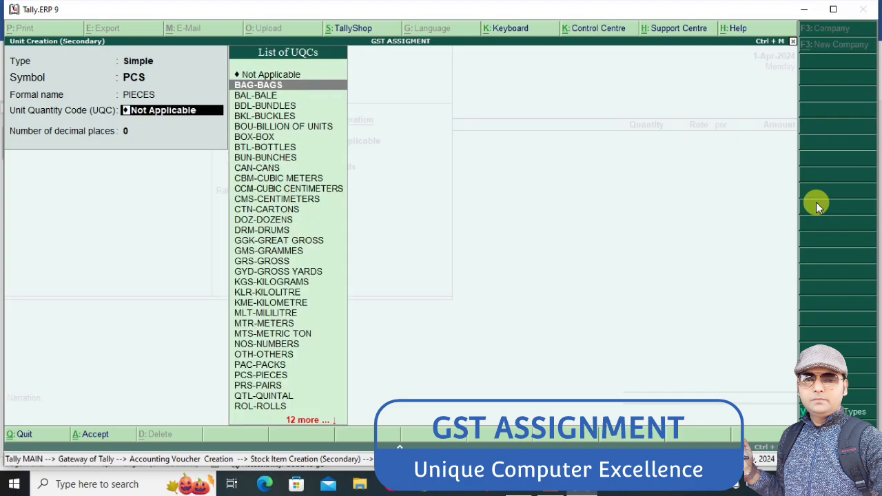
type("p")
key("BackSpace")
key("BackSpace")
key("BackSpace")
key("BackSpace")
key("BackSpace")
key("BackSpace")
key("BackSpace")
key("BackSpace")
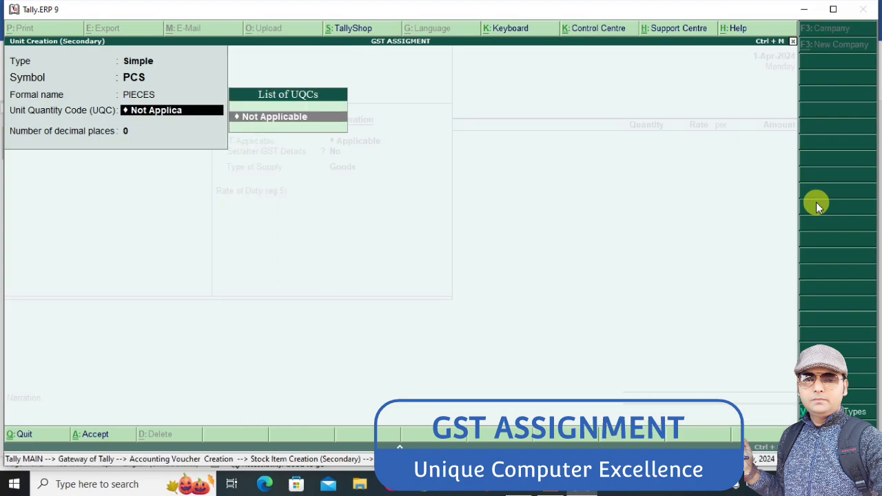
key("BackSpace")
key("BackSpace")
key("BackSpace")
key("BackSpace")
key("BackSpace")
key("BackSpace")
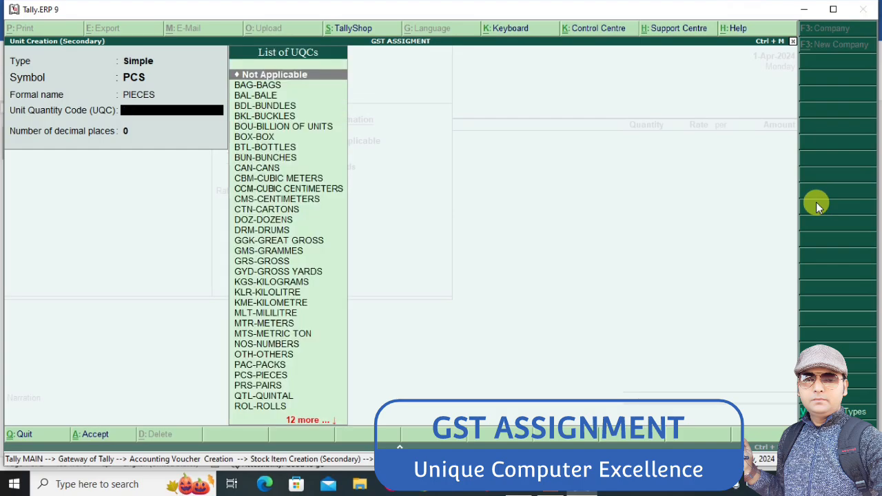
Set the unit quantity code to PCS-PIECES, keep 0 decimal places, and save the unit
type("pc")
key("Down")
key("Return")
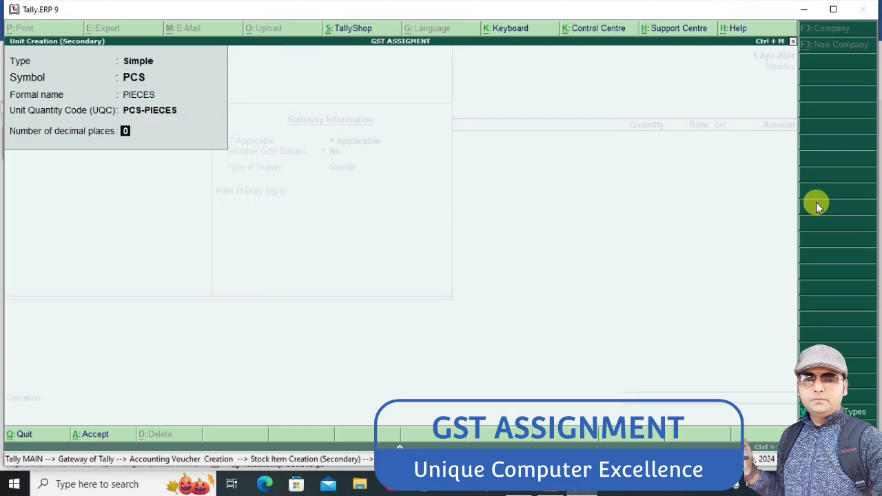
key("Return")
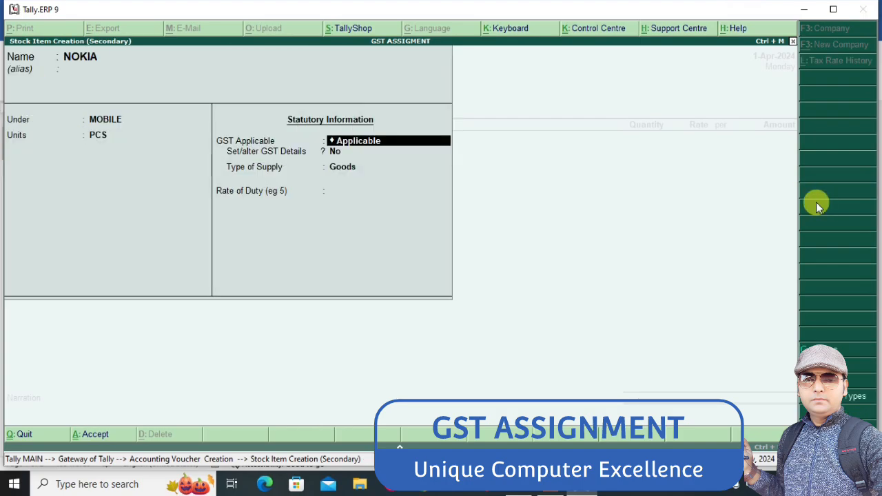
Keep GST applicable for NOKIA, turn on setting its GST details, and enter MOBILE as the HSN/SAC description
key("Return")
type("Y")
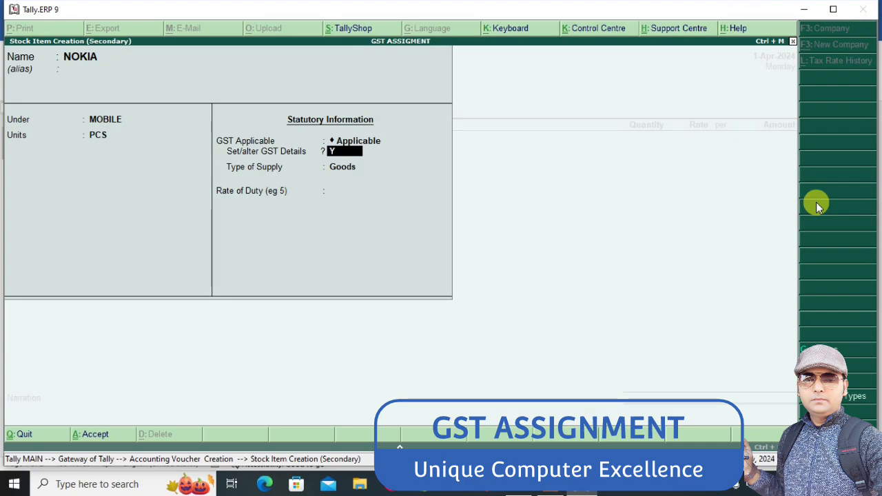
key("Return")
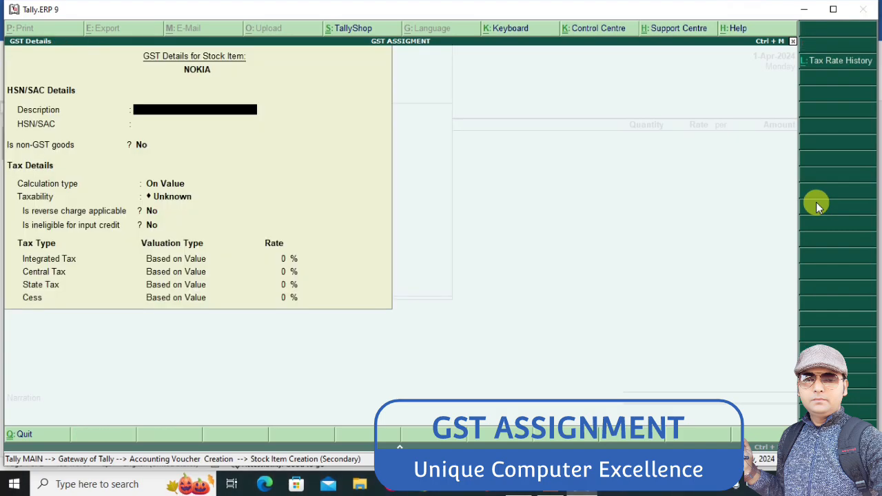
type("MIBILE")
key("BackSpace")
key("BackSpace")
key("BackSpace")
key("BackSpace")
type("O")
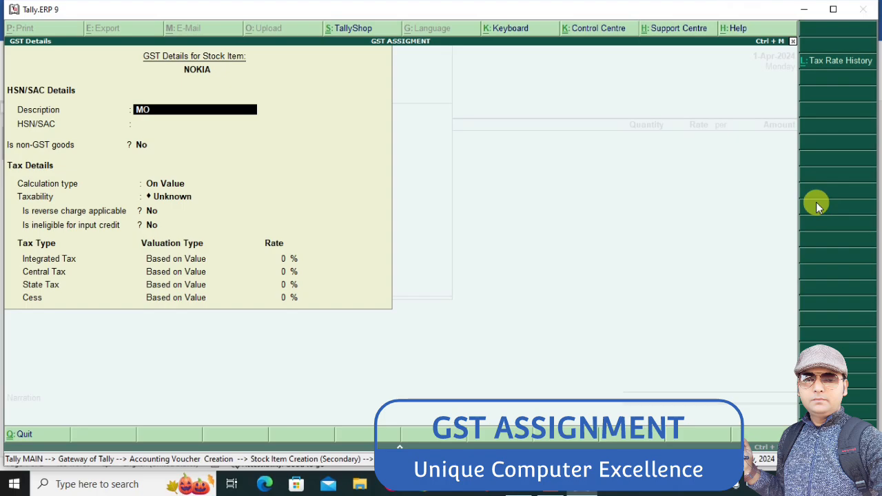
type("BILE")
key("Return")
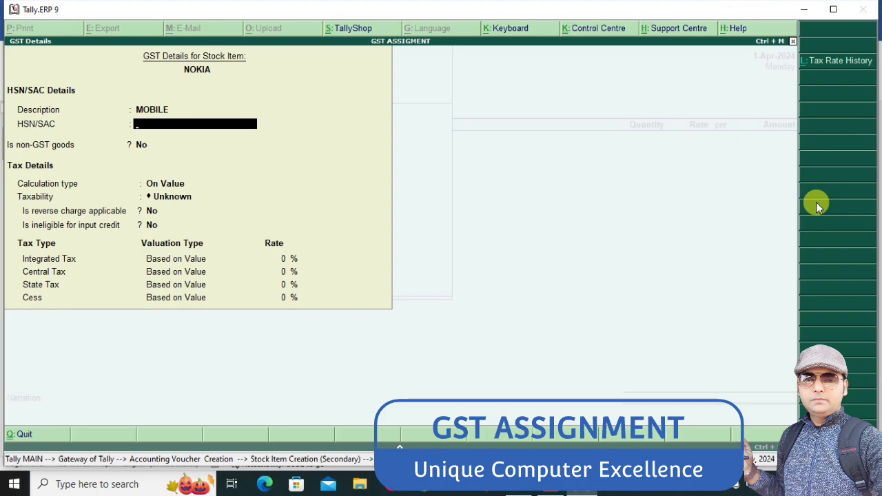
Enter HSN/SAC code 123456 for NOKIA, keep non-GST goods off and calculation On Value, and set taxability to Taxable
type("123456")
key("Return")
key("Return")
key("Return")
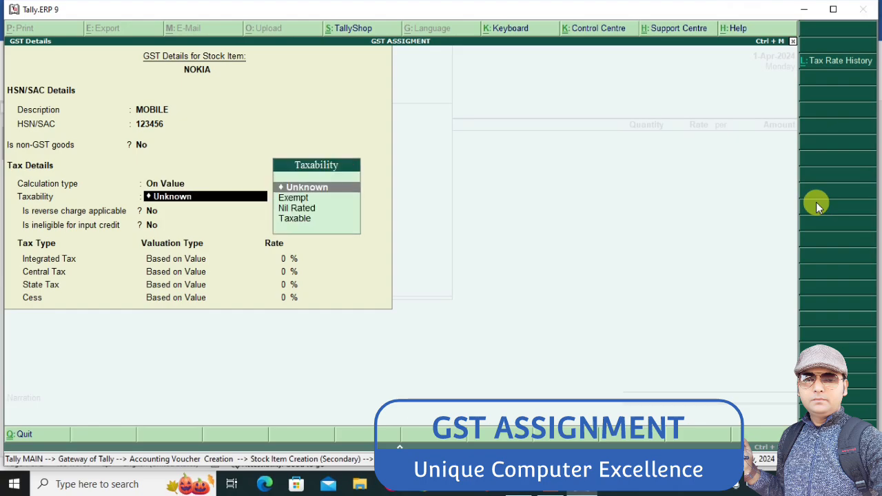
key("Down")
key("Down")
key("Down")
Keep reverse charge and input-credit ineligibility off for NOKIA, set integrated tax to 18%, and save the item with supply type Goods
key("Return")
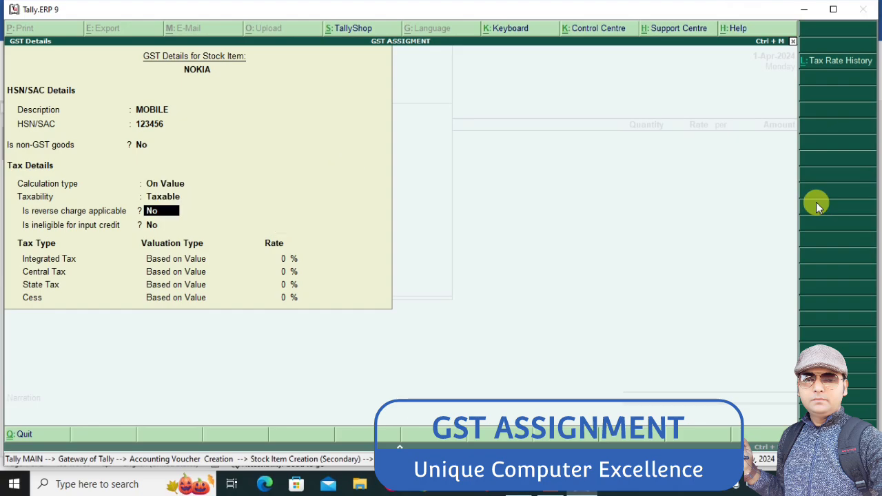
key("Return")
key("Return")
type("18")
key("Return")
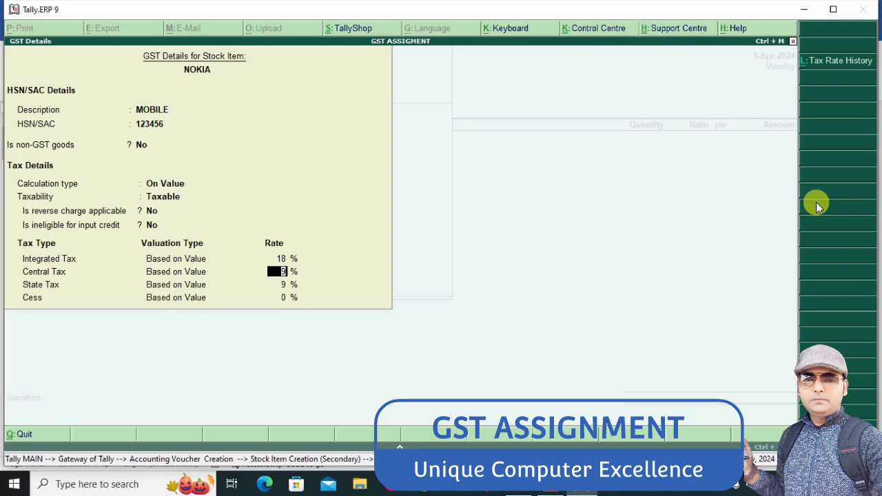
key("ctrl+a")
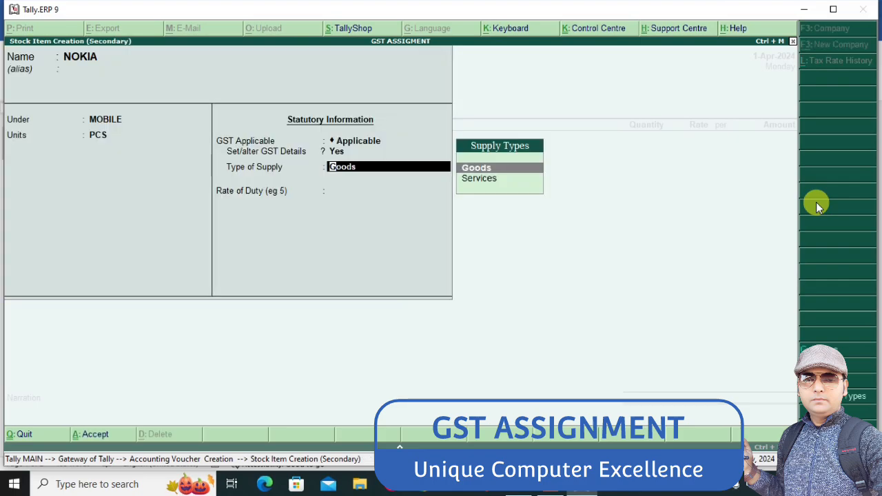
key("Return")
key("ctrl+a")
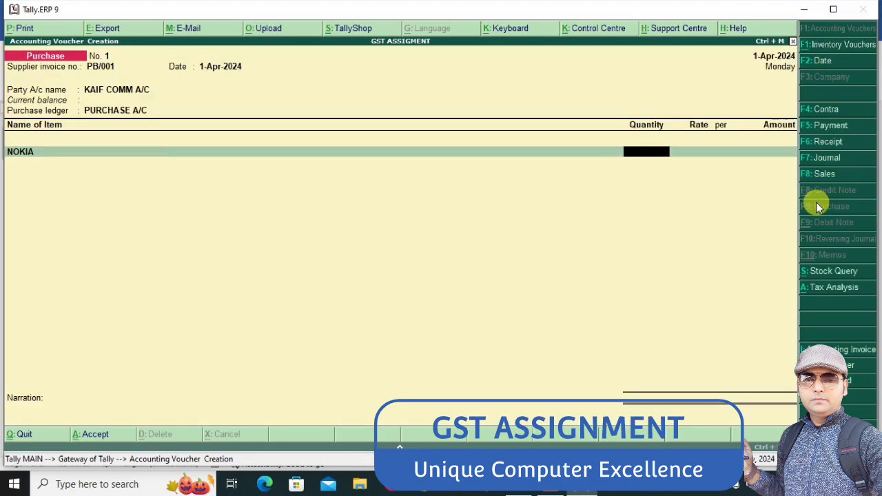
Check NOKIA's line in the Word assignment and enter 5 PCS at a rate of 12500 in the Tally purchase voucher
key("alt+Tab")
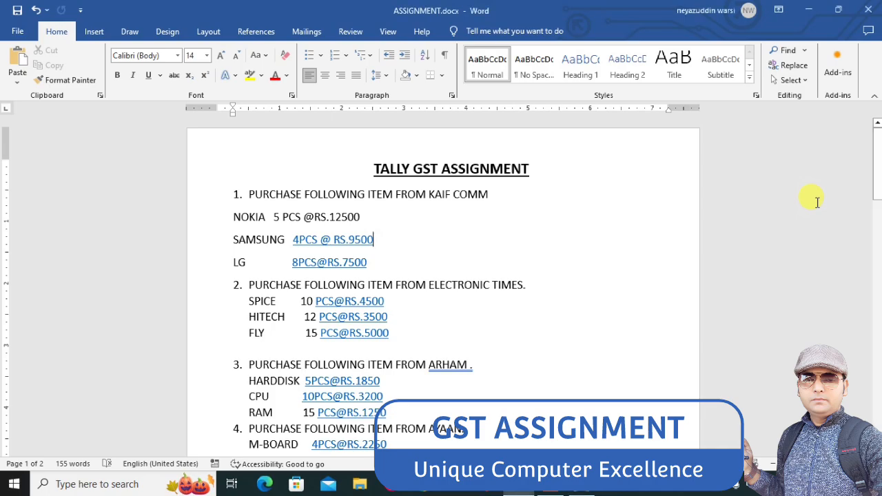
key("alt+Tab")
type("5")
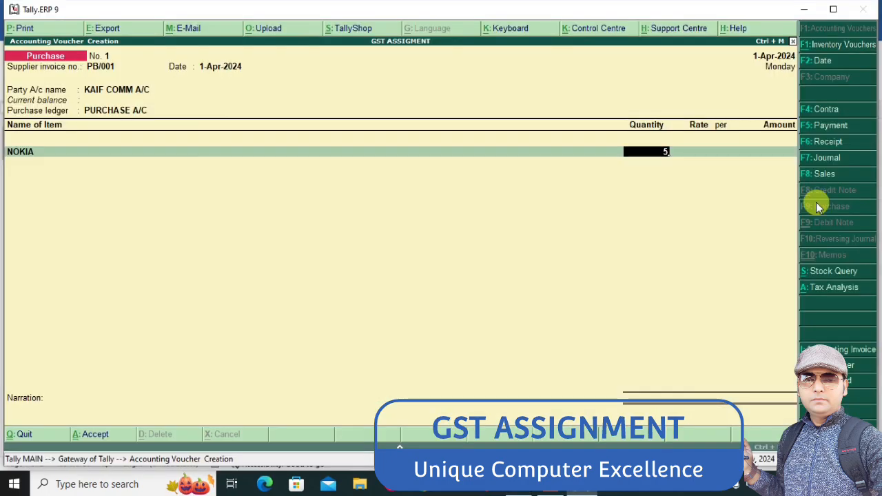
key("Return")
type("12500")
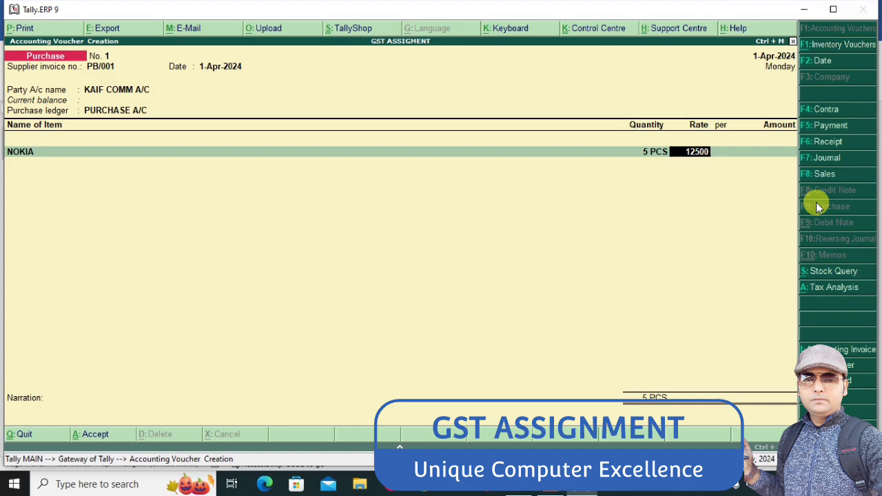
key("Return")
key("Return")
key("Return")
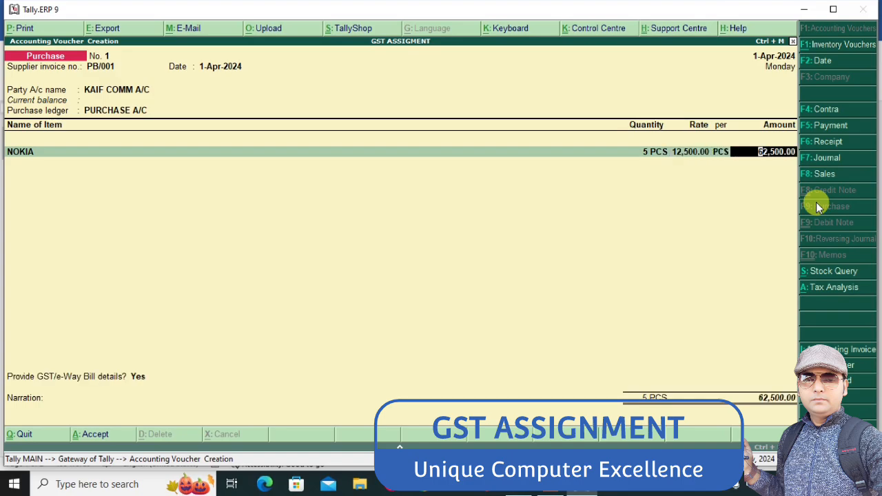
Look up the second item in the Word assignment and create a stock item SAMSUNG in Tally, under MOBILE with unit PCS
key("alt+Tab")
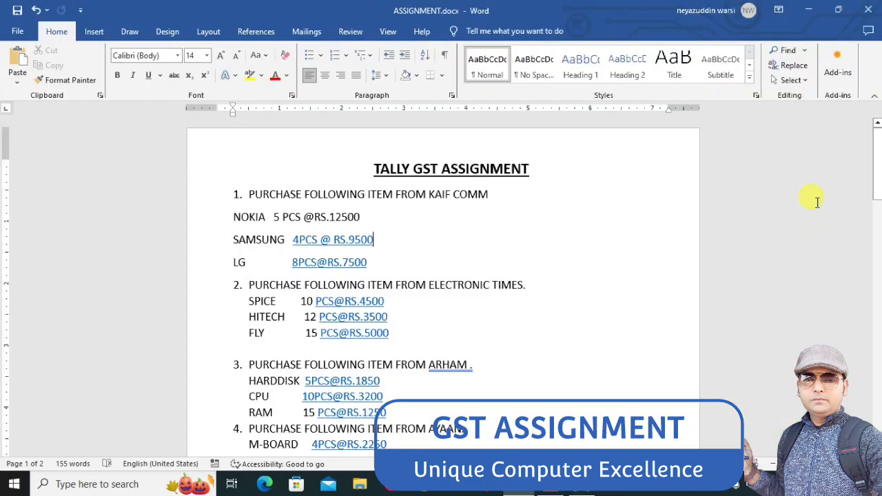
key("alt+Tab")
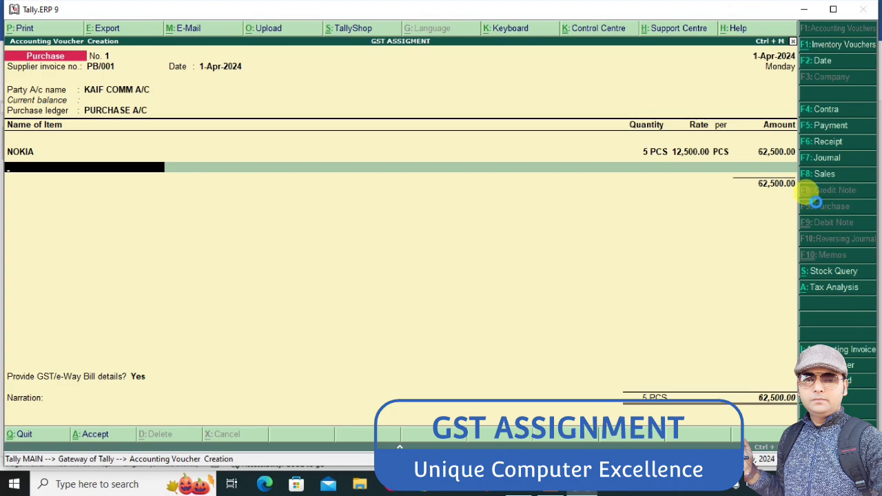
key("alt+c")
type("SAMSUNG")
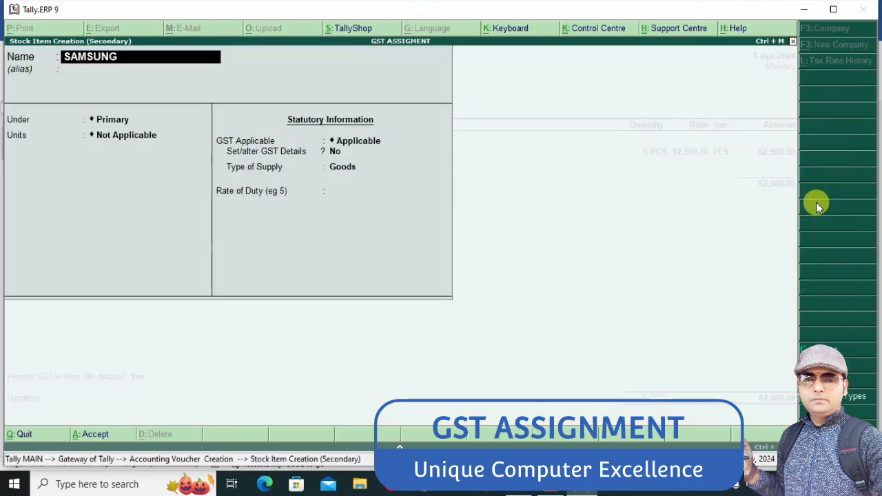
key("Return")
key("Down")
key("Return")
key("Down")
key("Return")
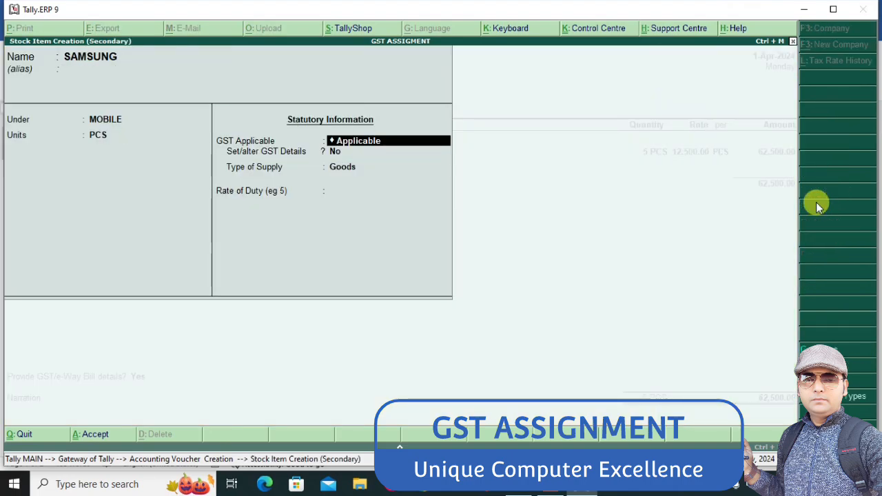
Keep GST applicable for SAMSUNG, turn on its GST details, leave the HSN/SAC fields blank, and set taxability to Taxable
key("Return")
key("y")
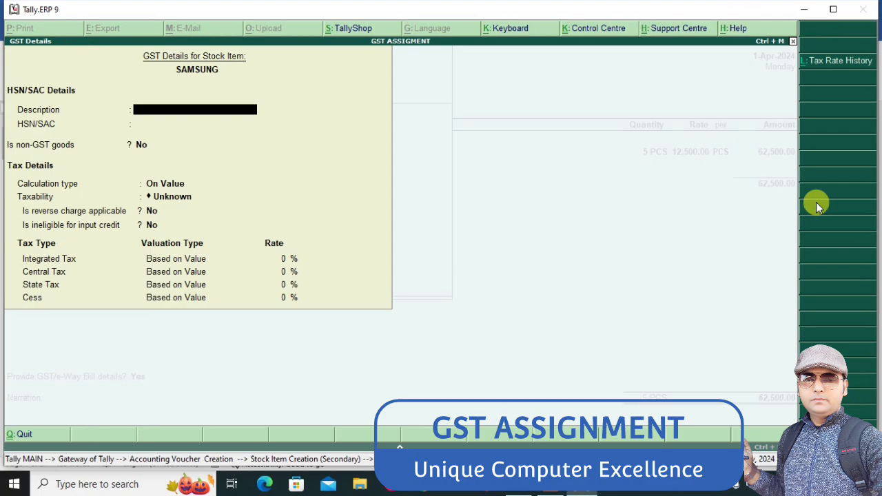
key("Return")
key("Return")
key("Return")
key("Return")
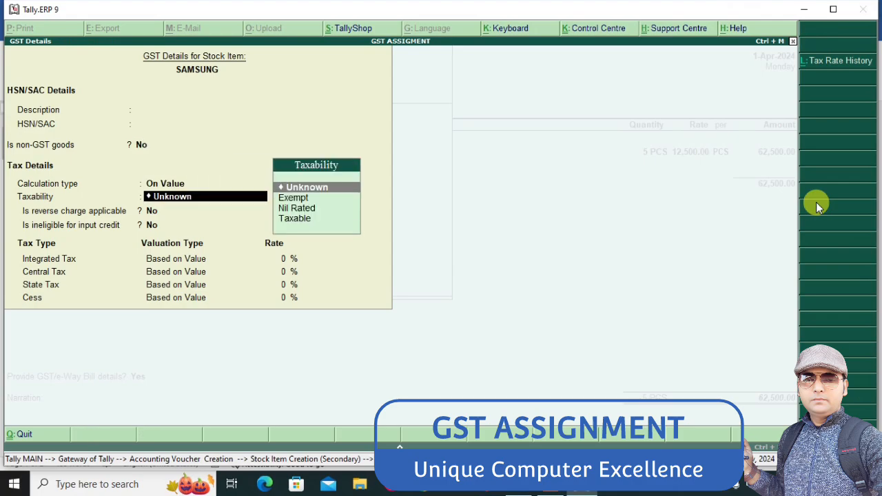
type("TA")
Set SAMSUNG's integrated tax rate to 18% and save the GST details and stock item
key("Return")
key("Return")
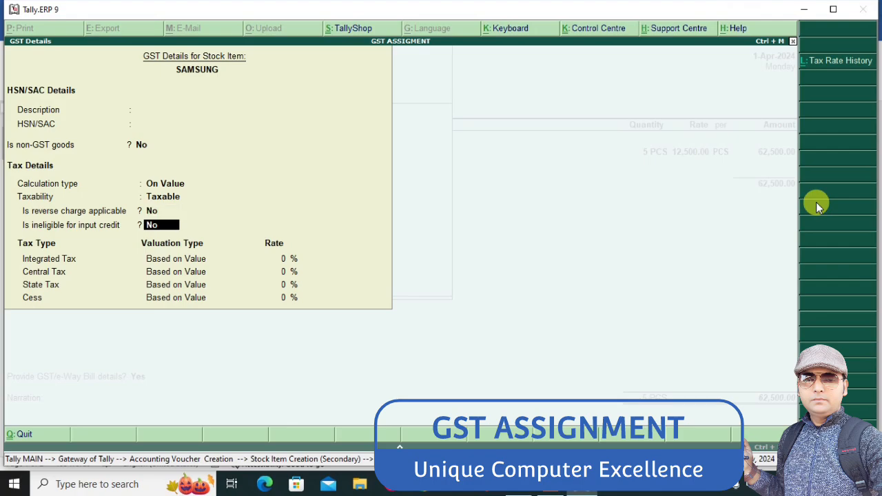
key("Return")
type("18")
key("Return")
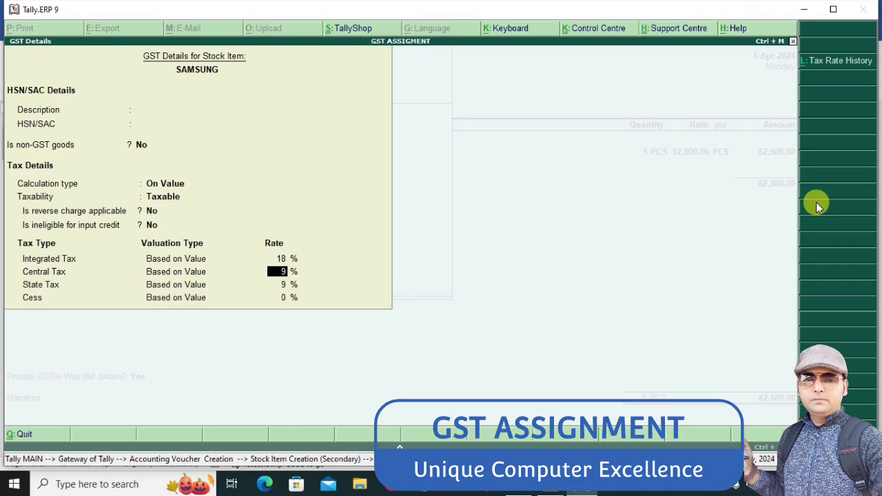
key("ctrl+a")
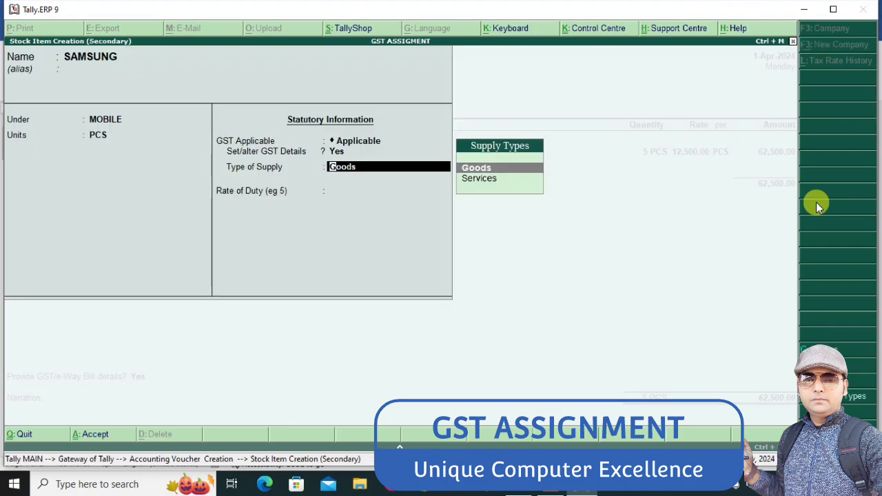
key("ctrl+a")
key("Return")
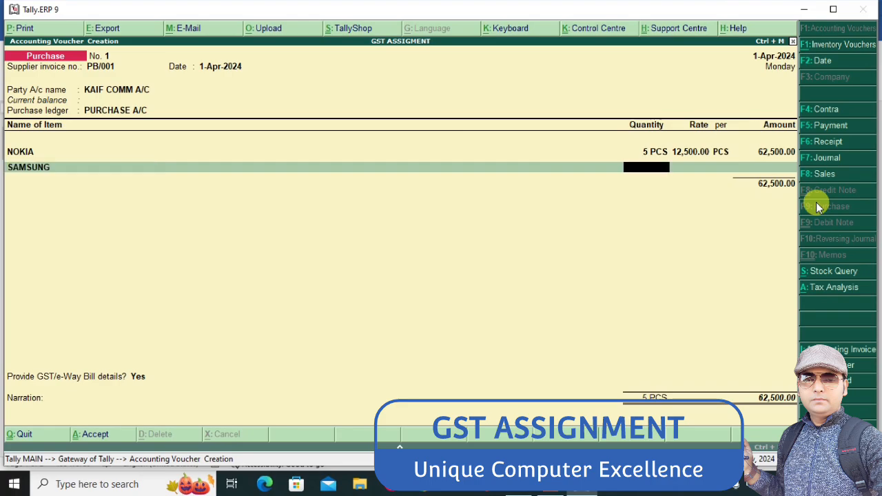
Check SAMSUNG's line in the Word assignment and enter 4 PCS at a rate of 9500 in the Tally purchase voucher
key("alt+Tab")
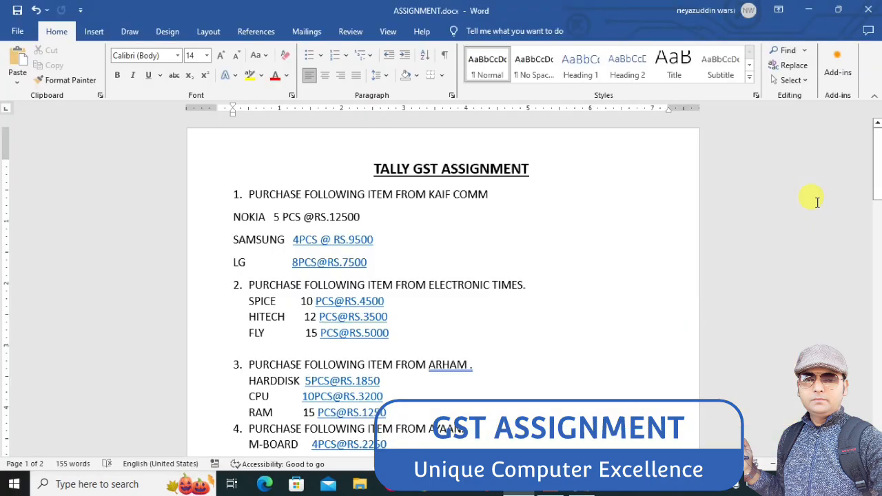
key("alt+Tab")
type("4")
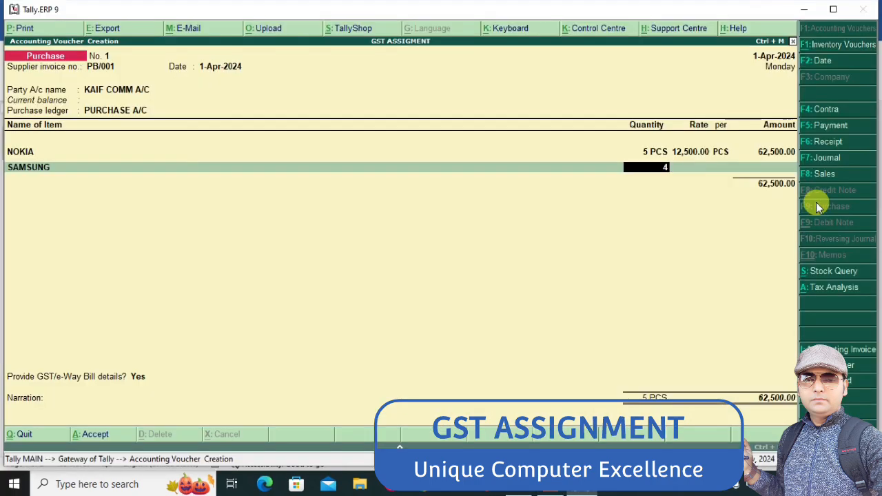
key("Return")
type("9500")
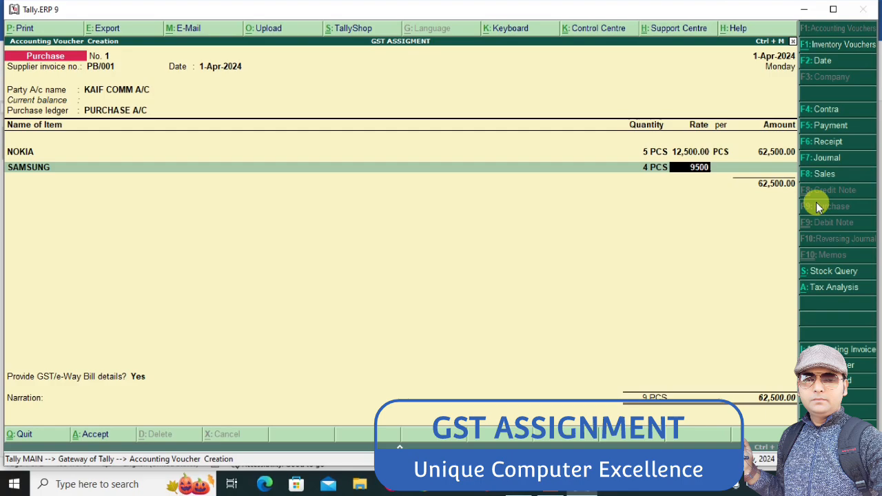
key("Return")
key("Return")
key("Return")
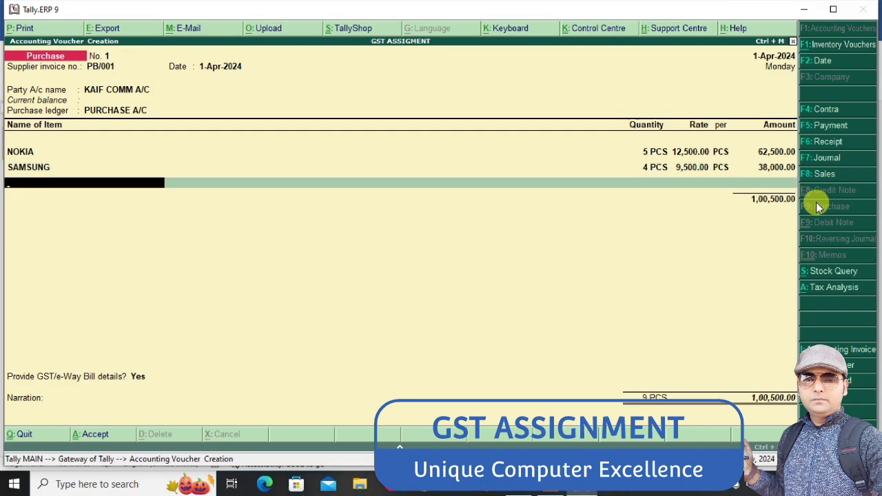
Look up the third item in the Word assignment and create a stock item LG in Tally, under MOBILE with unit PCS
key("alt+Tab")
key("alt+Tab")
key("alt+c")
type("LG")
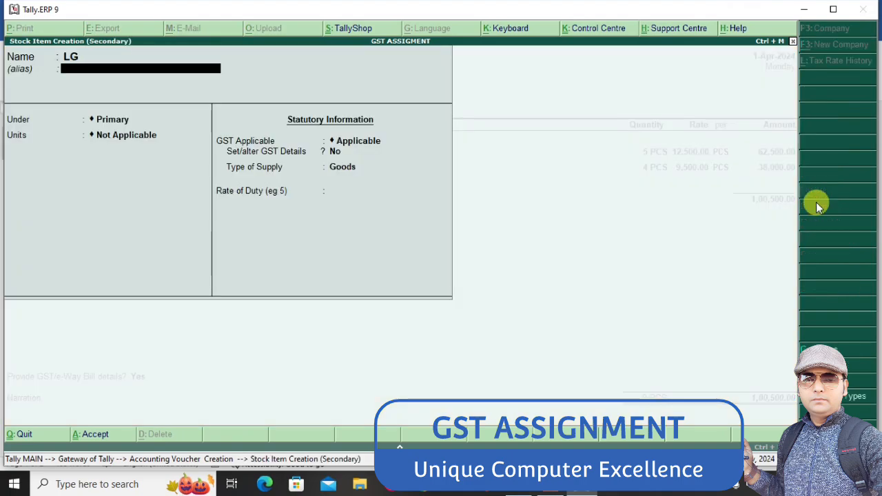
key("Return")
key("Down")
key("Return")
key("Down")
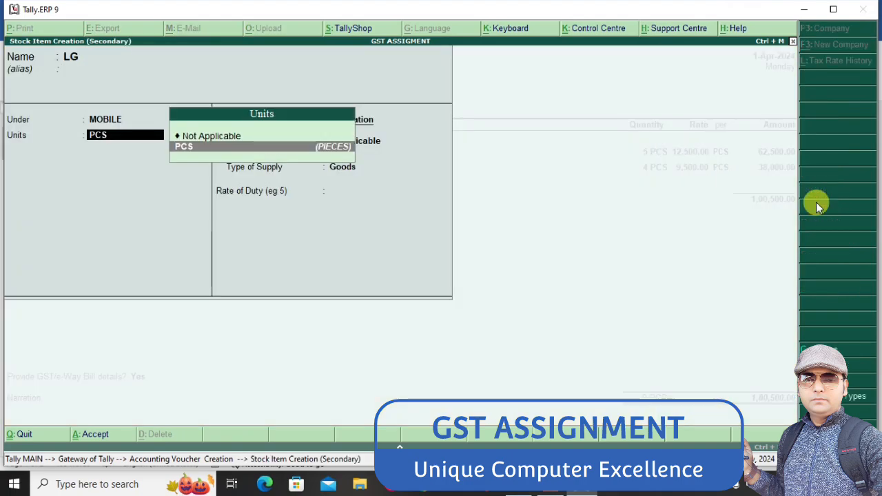
key("Return")
Keep GST applicable for LG, turn on its GST details, leave the HSN/SAC fields blank, and set taxability to Taxable
key("Return")
key("y")
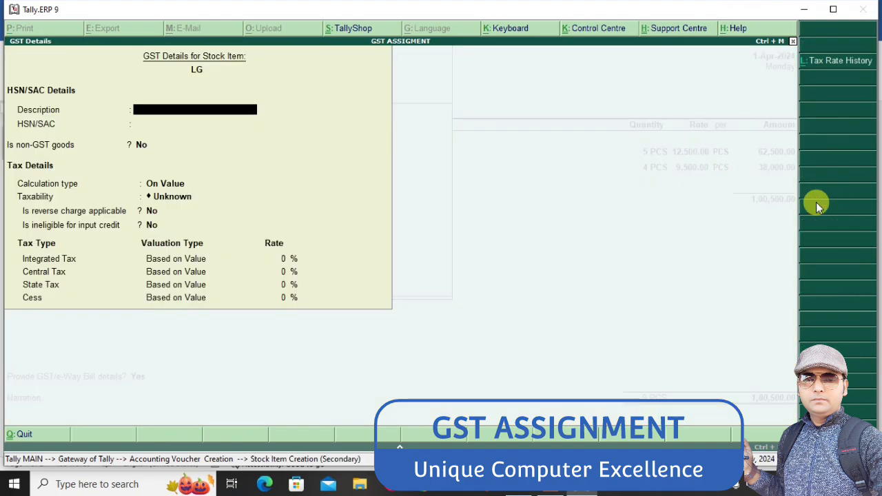
key("Return")
key("Return")
key("Return")
key("Return")
key("t")
Set LG's integrated tax rate to 18%, then save the GST details and the stock item as Goods
key("Return")
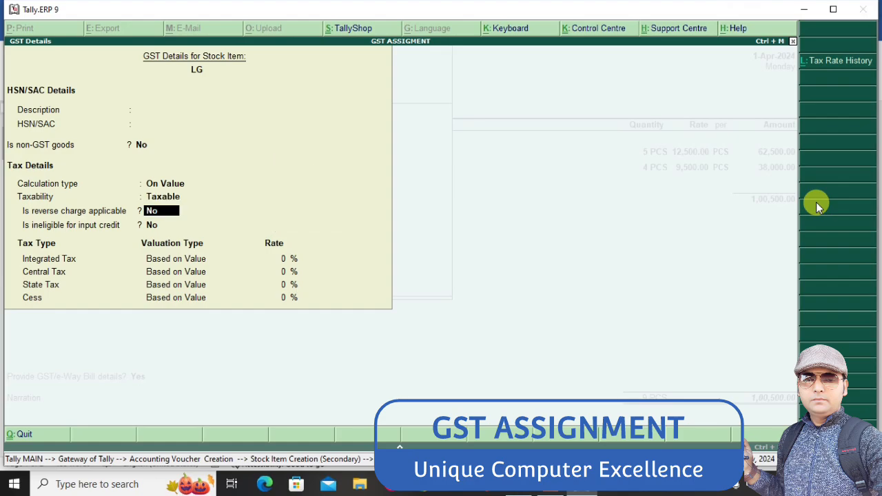
key("Return")
key("Return")
type("18")
key("Return")
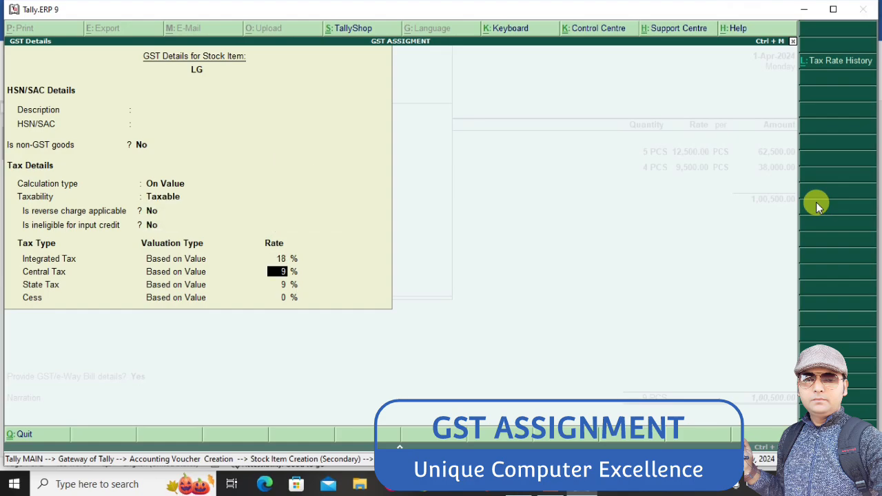
key("ctrl+a")
key("Return")
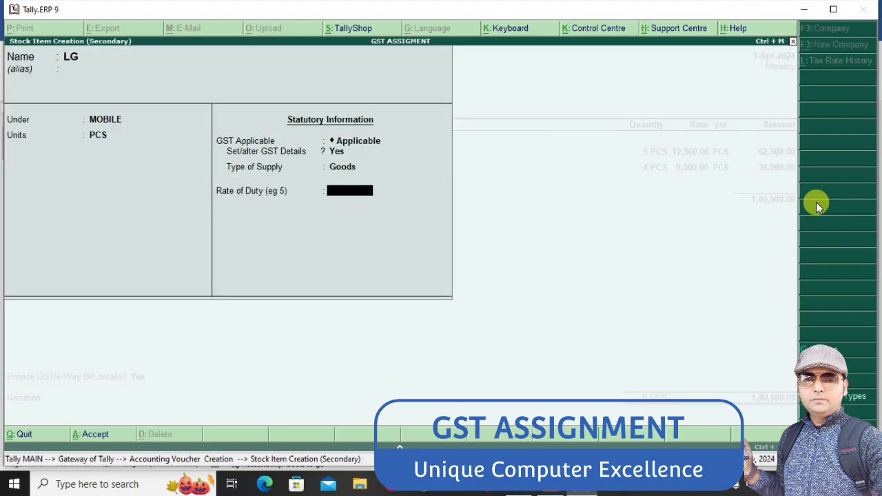
key("ctrl+a")
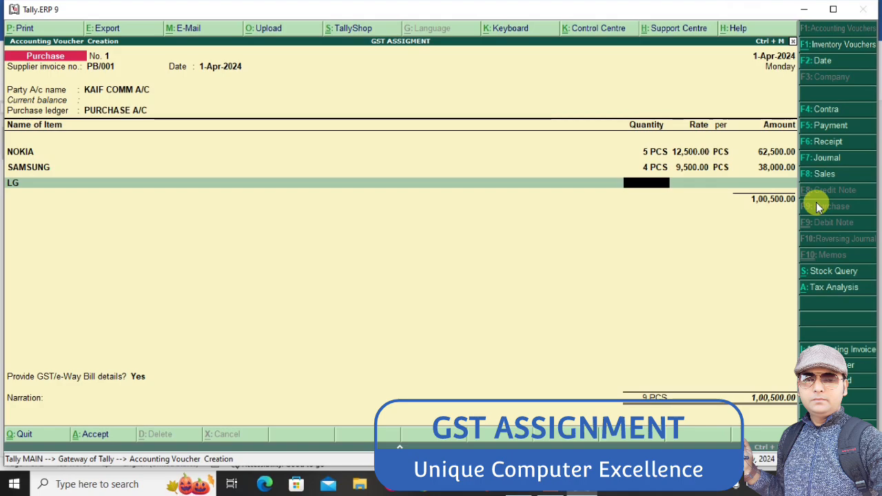
Check LG's line in the Word assignment, enter 8 PCS at a rate of 7500 in the Tally purchase voucher, and end the item list
key("alt+Tab")
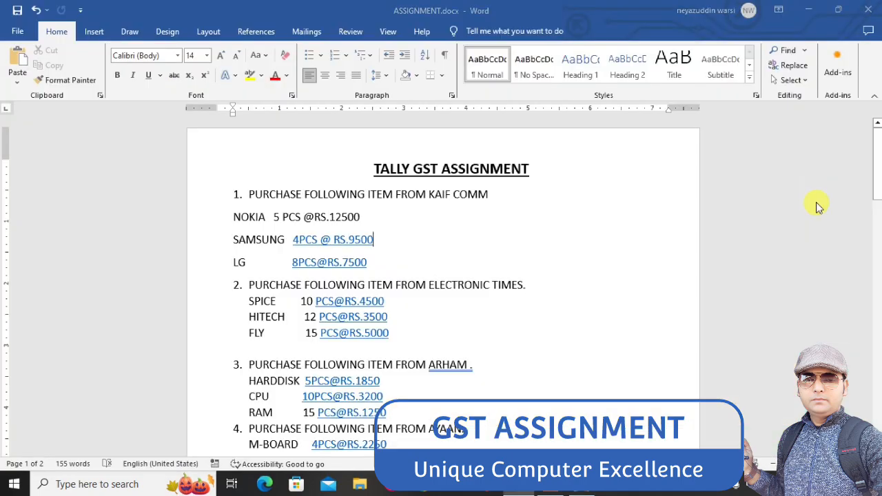
key("alt+Tab")
type("8")
key("Return")
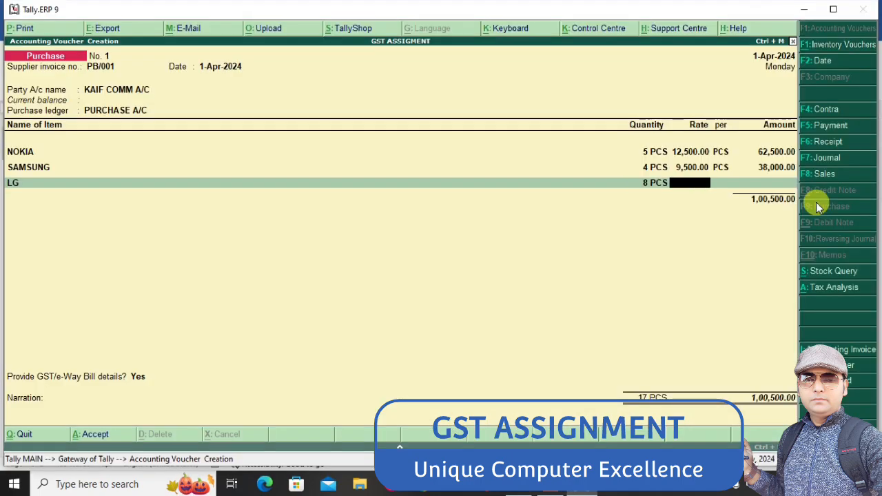
type("7500")
key("Return")
key("Return")
key("Return")
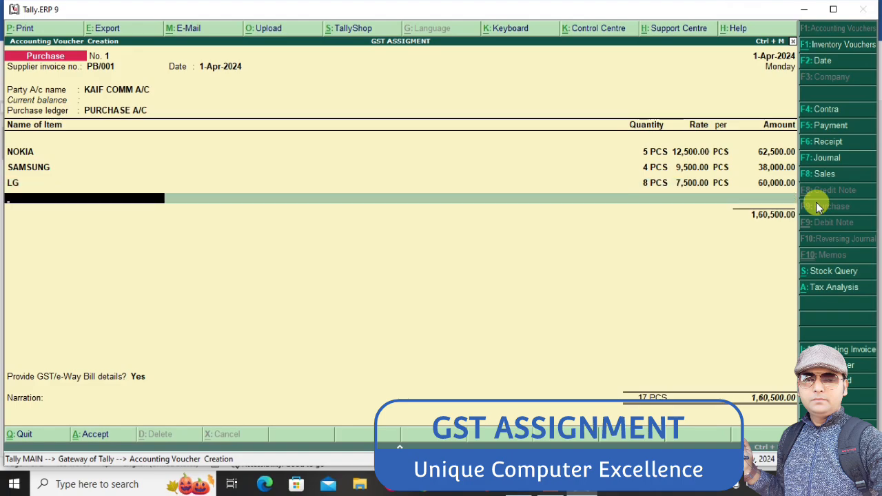
key("Return")
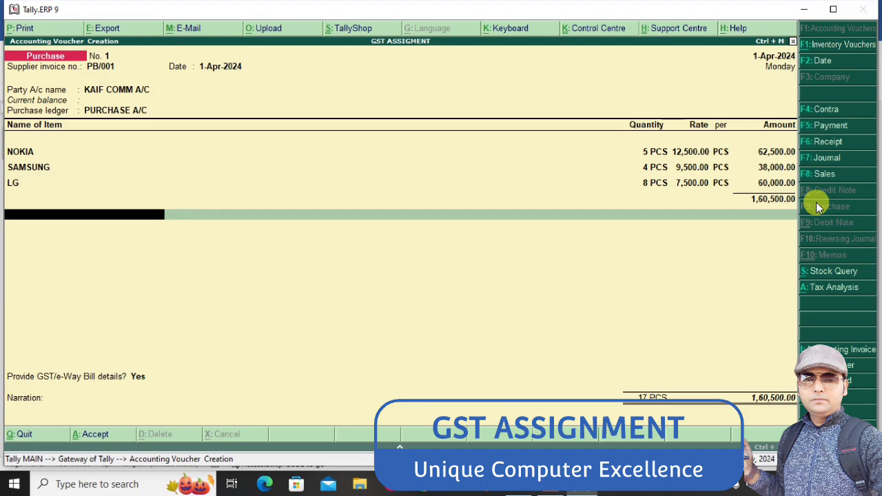
Start a new ledger from the purchase voucher and name it INPUT CGST, with no alias
key("alt+c")
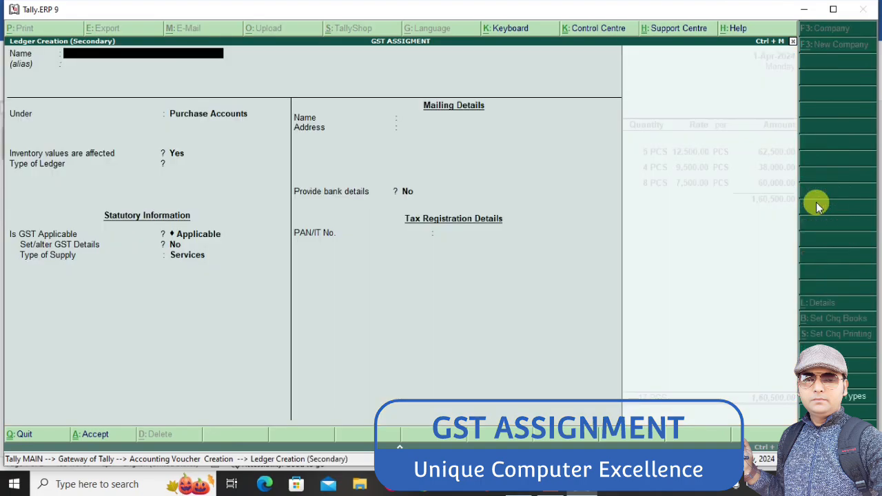
type("INPUT SGST")
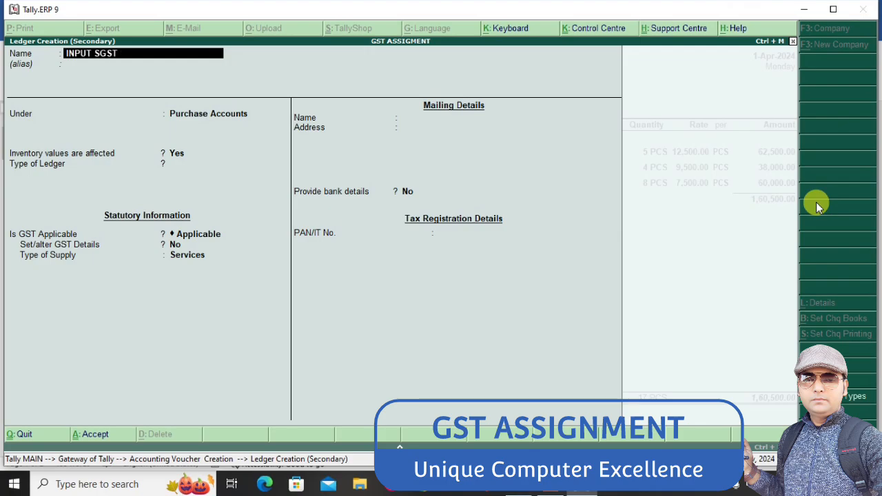
key("BackSpace")
key("BackSpace")
key("BackSpace")
type("CG")
key("Return")
key("Return")
Put INPUT CGST under Duties & Taxes with duty type GST and tax type Central Tax, then save it into the voucher
type("DUT")
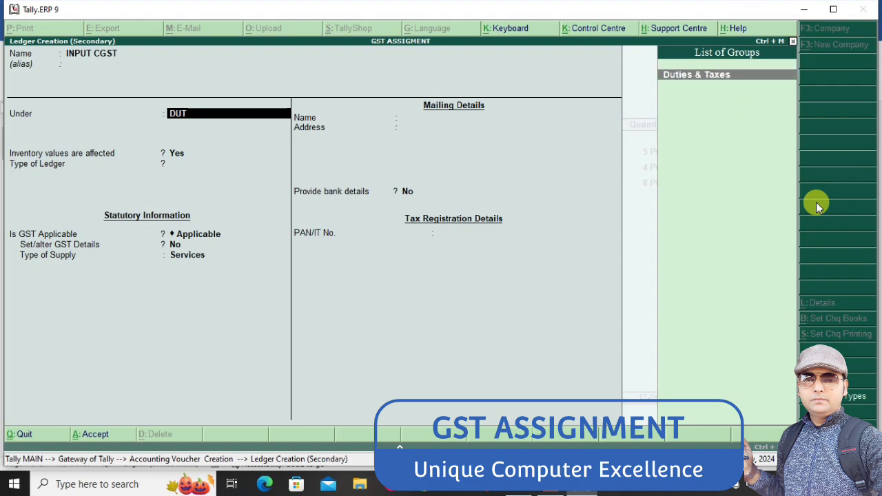
key("Return")
key("Up")
key("Return")
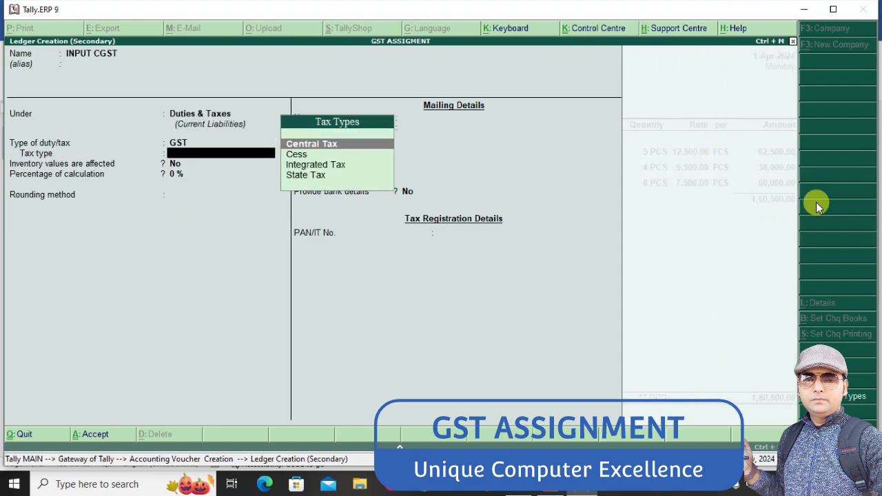
key("Return")
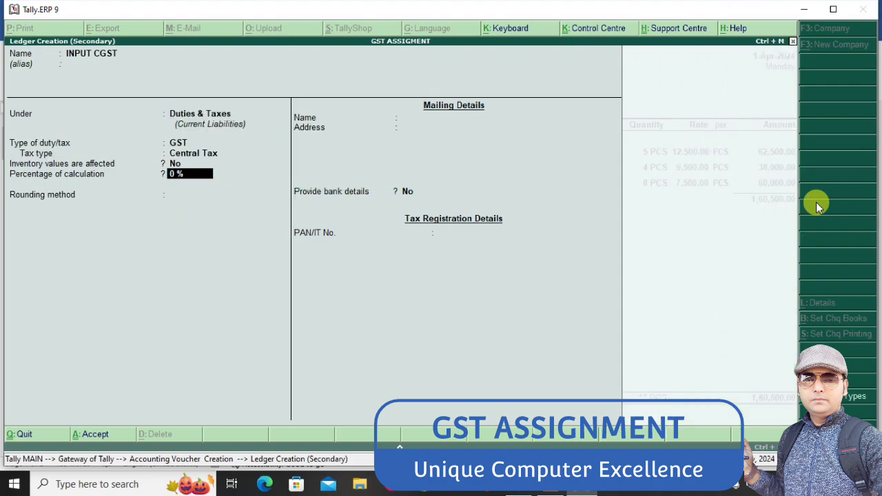
key("ctrl+a")
key("Return")
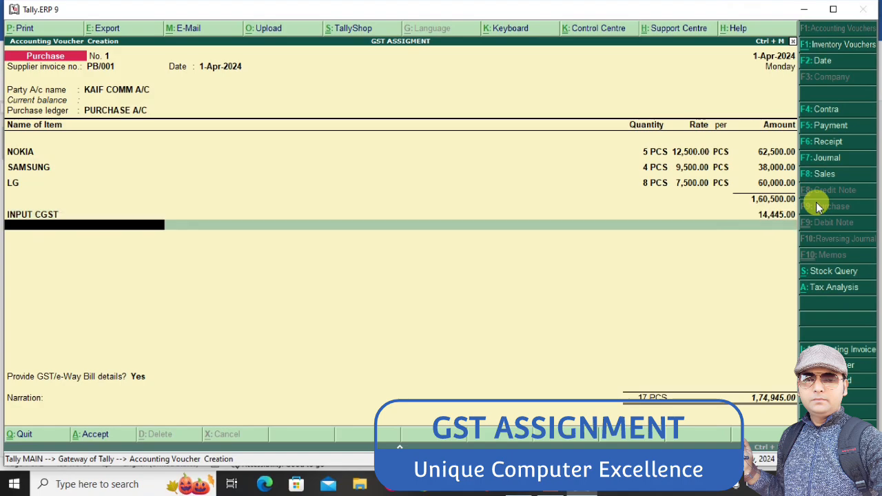
Create another ledger from the voucher named INPUT SGST, keeping it under Duties & Taxes
key("alt+c")
type("IN")
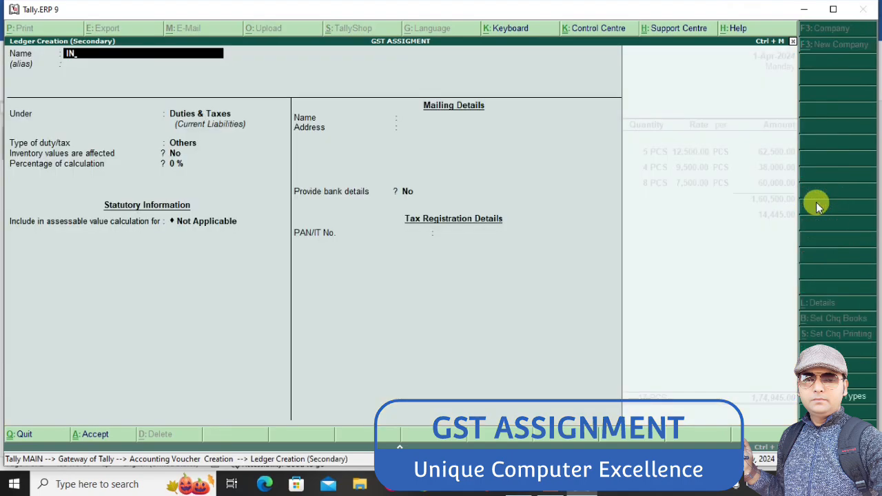
type("PUT SGST")
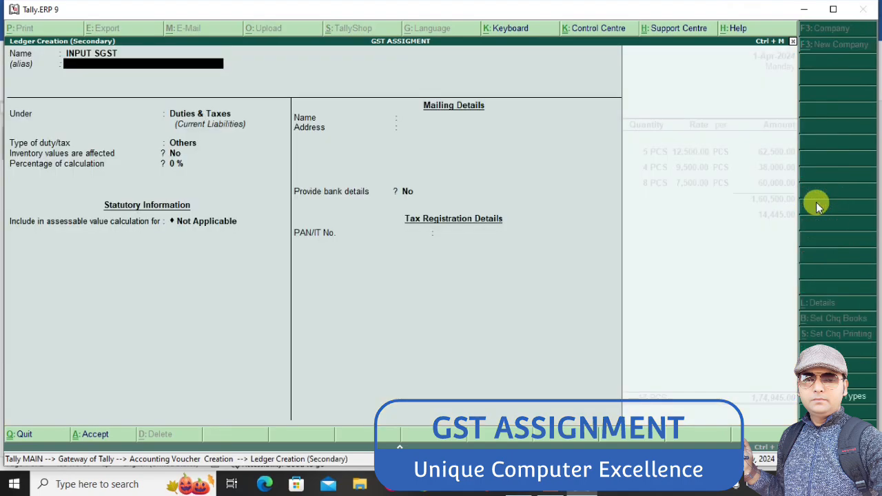
key("Return")
Set INPUT SGST's duty type to GST and tax type to State Tax, then save it and add it to the voucher
key("Return")
key("Up")
key("Return")
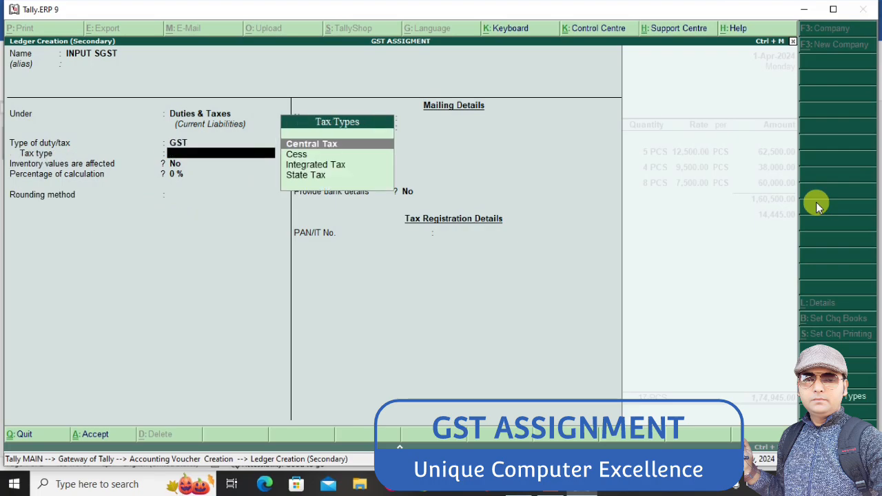
key("Down")
key("Down")
key("Down")
key("Return")
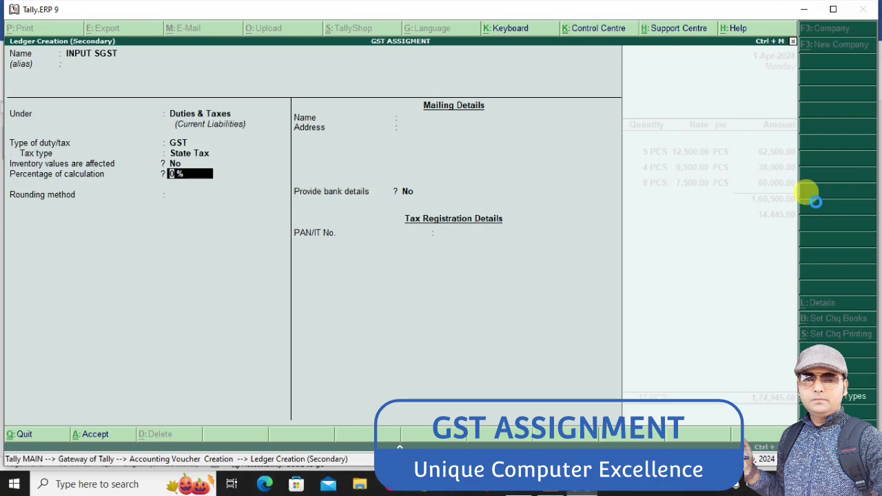
key("ctrl+a")
key("Return")
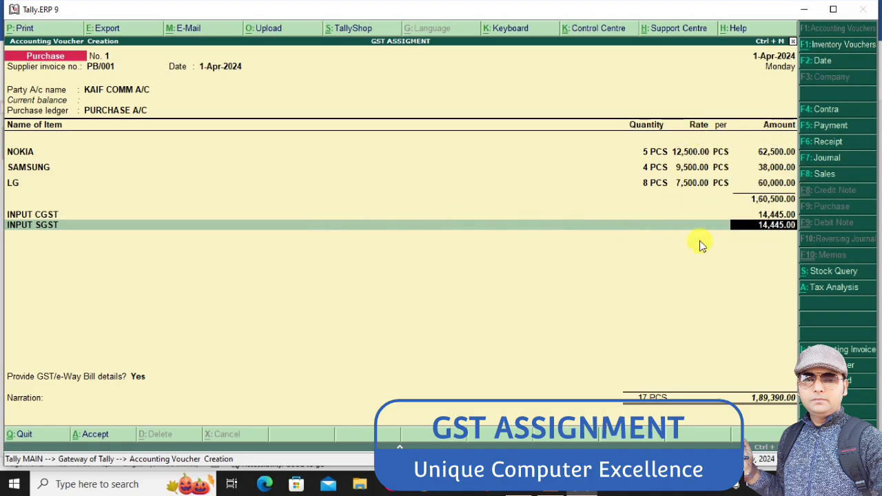
Review the voucher's detailed tax analysis for each item, then save the KAIF COMM purchase voucher
left_click(831, 288)
left_click(808, 29)
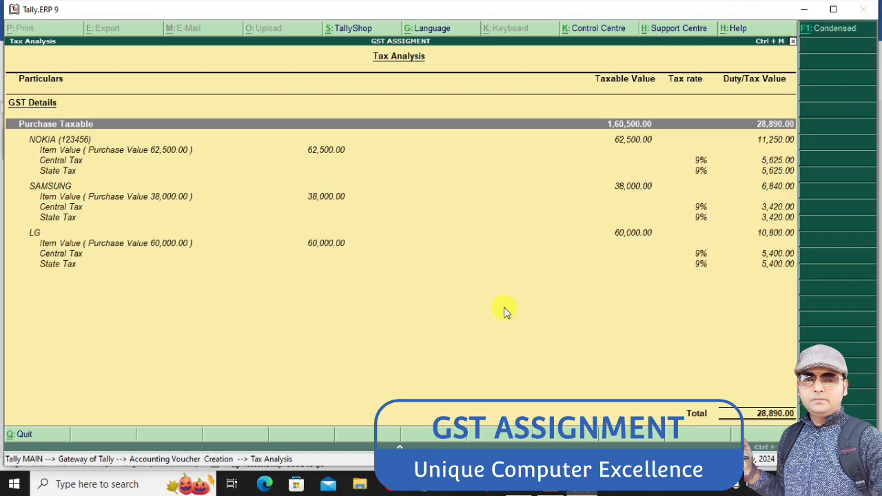
key("Escape")
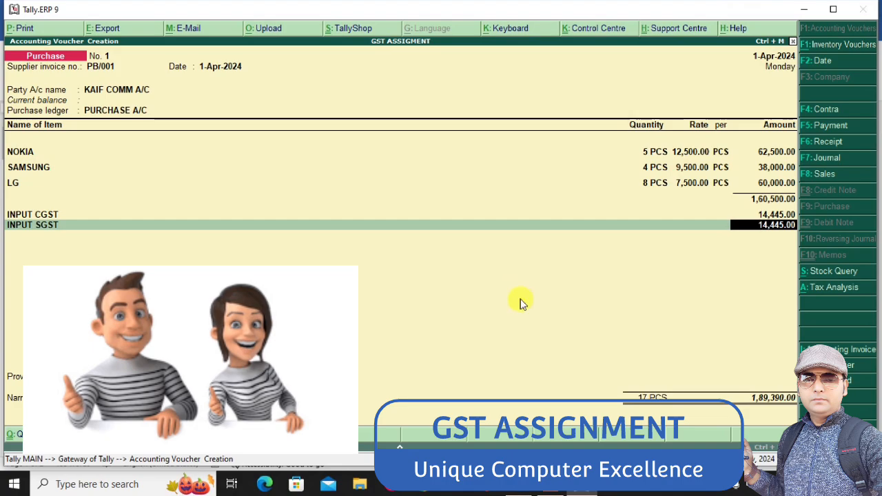
key("ctrl+a")
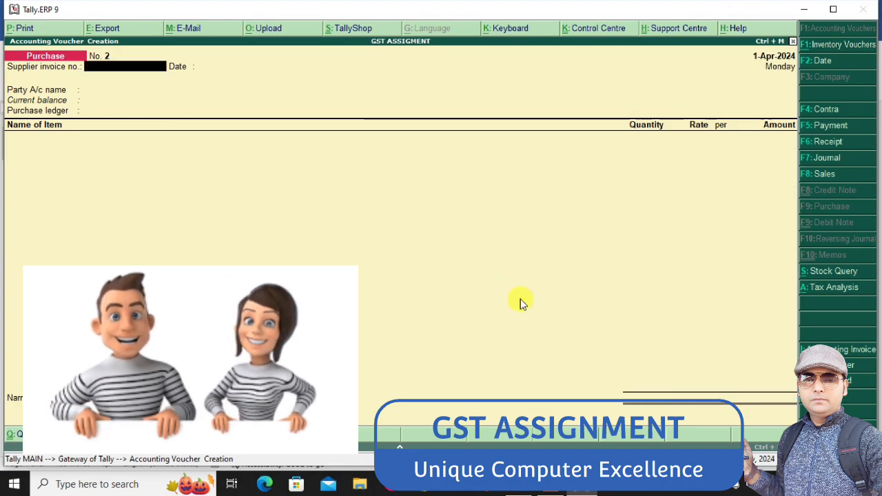
Check the second purchase in the Word assignment, then enter supplier invoice number PB/002 in the new Tally voucher and keep the date 1-Apr-2024
key("alt+Tab")
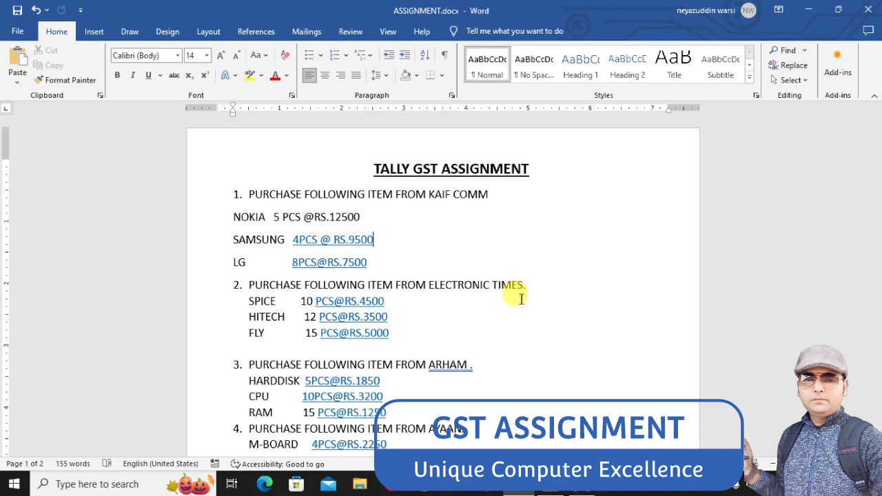
key("alt+Tab")
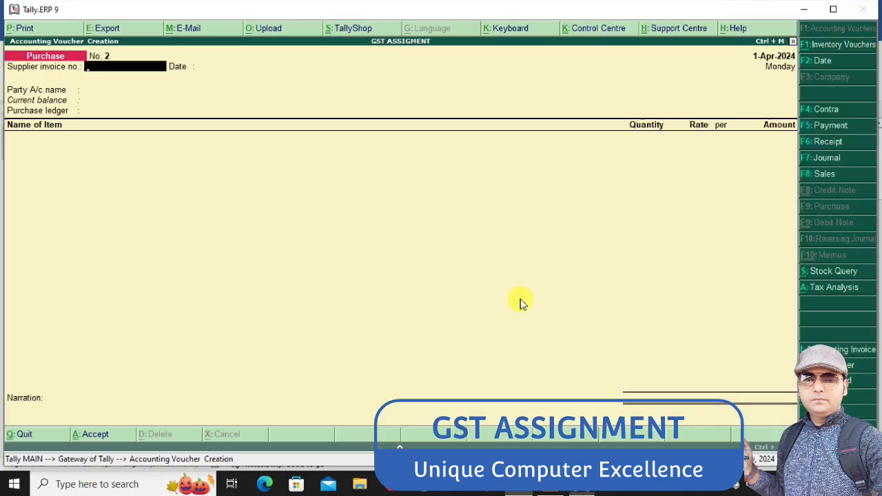
type("P")
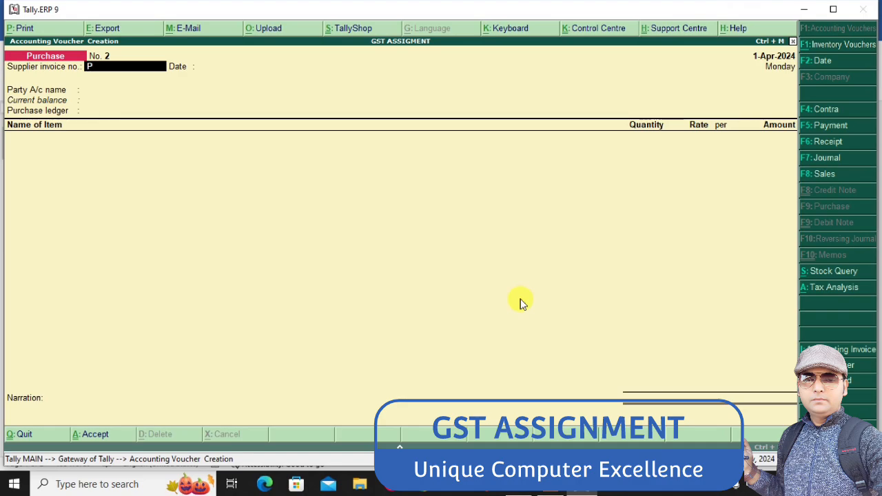
type("B/0023")
key("BackSpace")
key("Return")
key("Return")
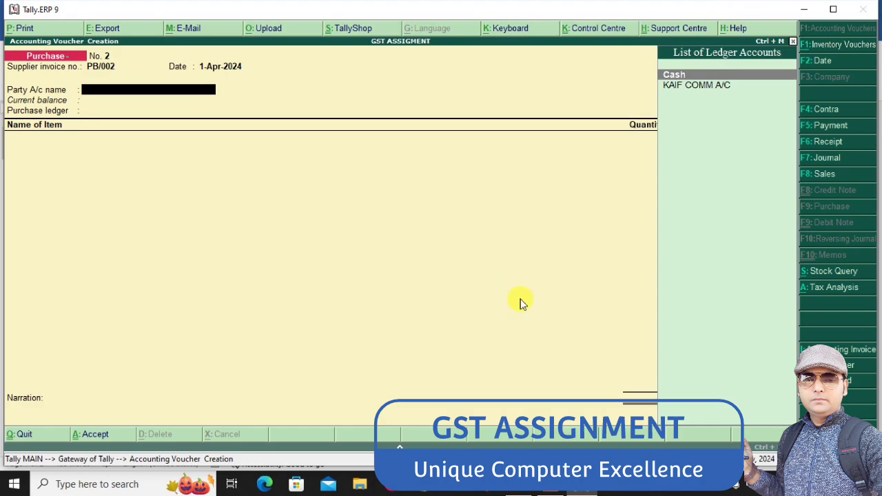
Create the party ledger ELECTRONIC TIMES A/C under Sundry Creditors and save it with its default details
key("alt+c")
type("E")
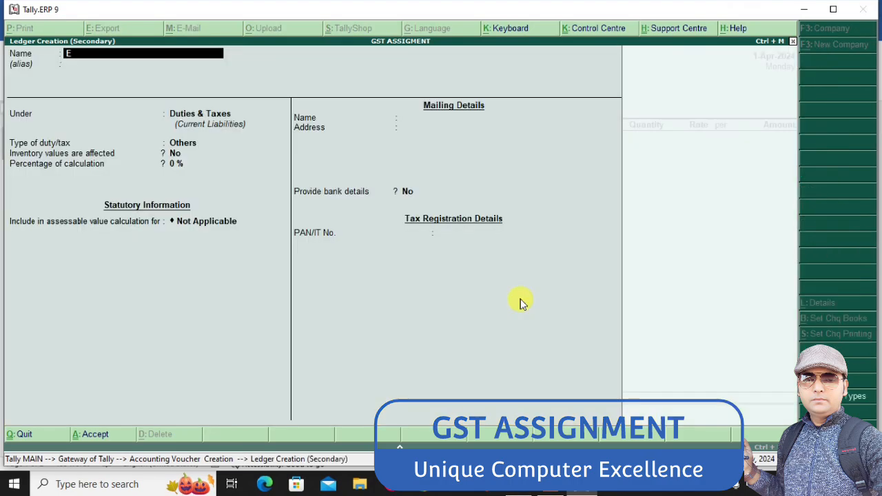
type("LECTRONIC Y")
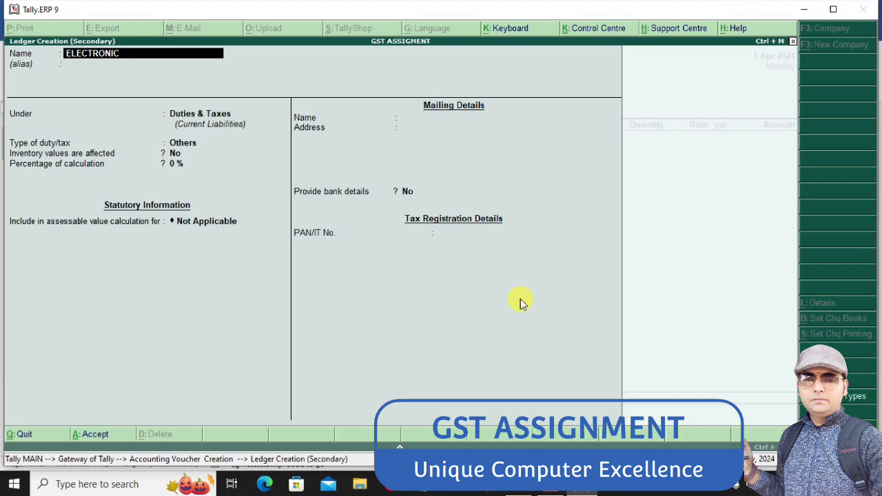
type(" TIMES A/C")
key("Return")
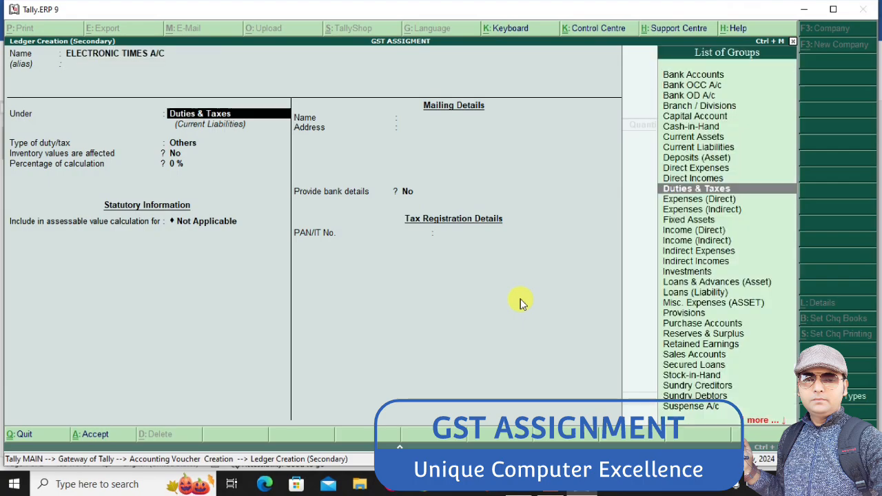
type("SUN")
key("Return")
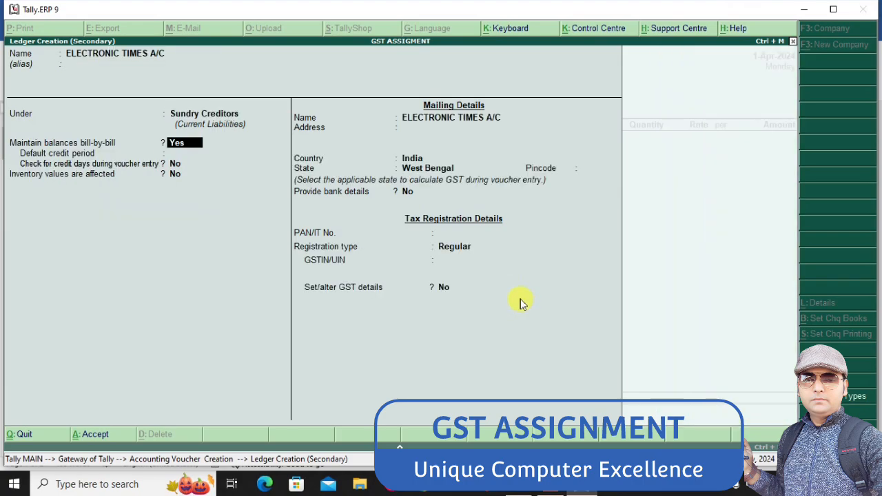
key("ctrl+a")
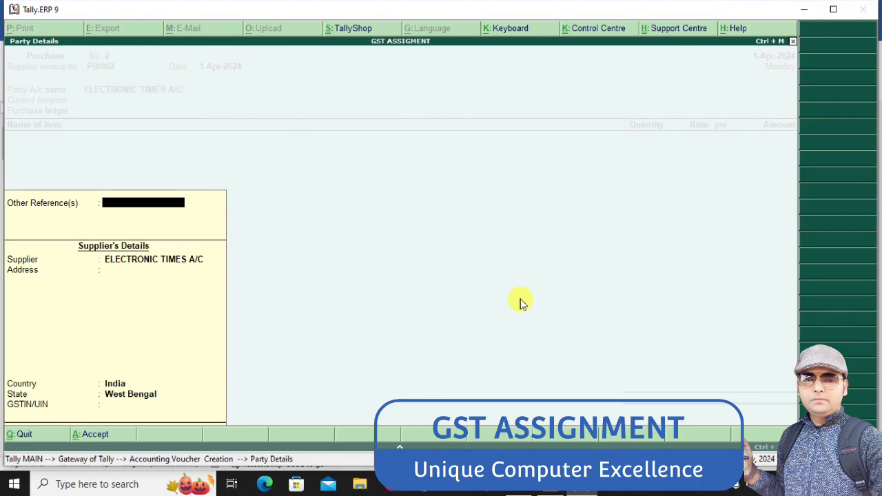
Accept the supplier details with PURCHASE A/C as the purchase ledger, and look up Electronic Times' first item in the Word assignment
key("ctrl+a")
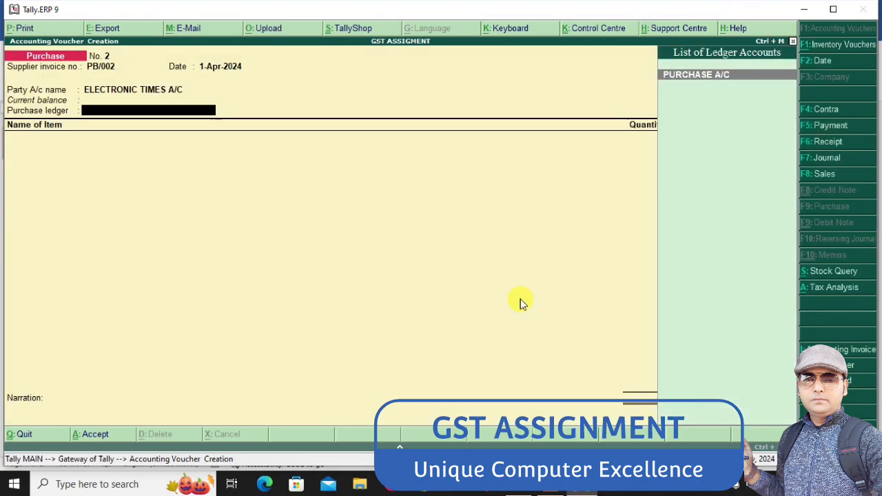
key("Return")
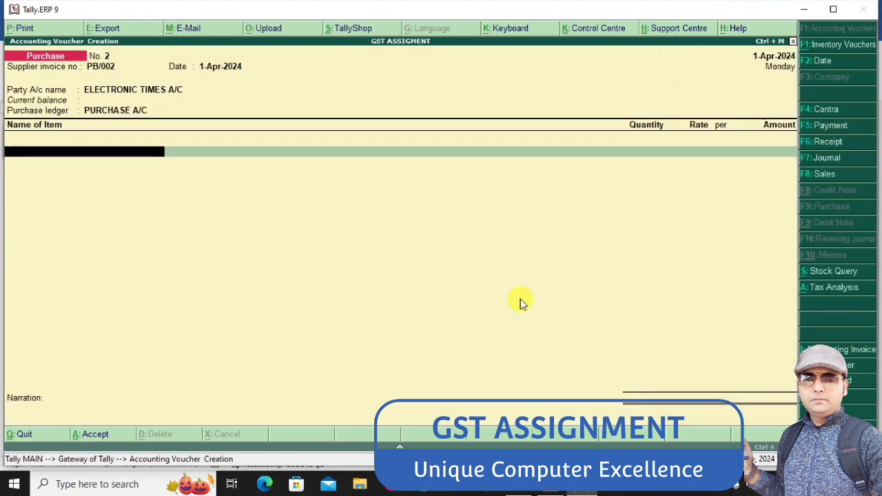
key("alt+Tab")
key("alt+Tab")
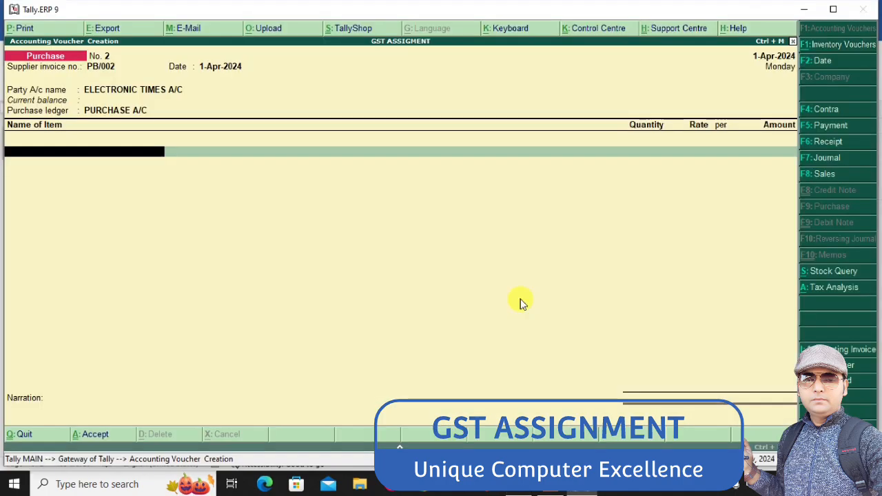
Create a stock item SPICE under MOBILE with unit PCS, keeping GST applicable
key("alt+c")
type("S")
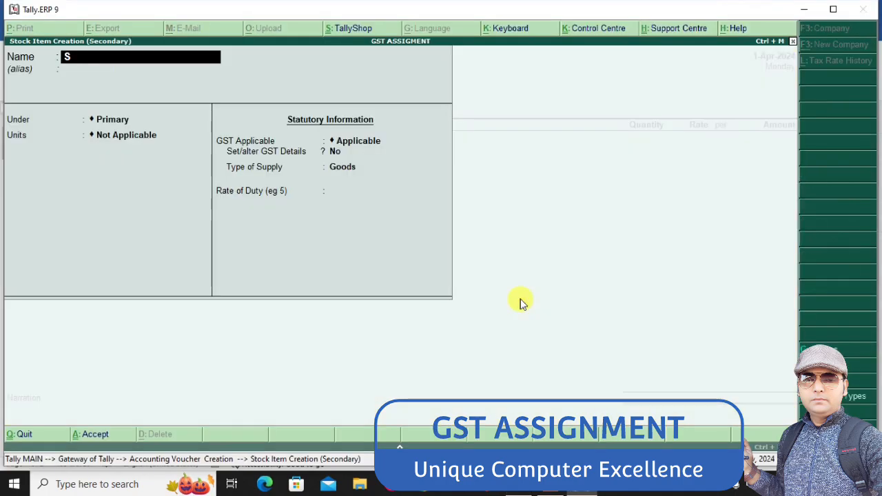
type("PICE")
key("Return")
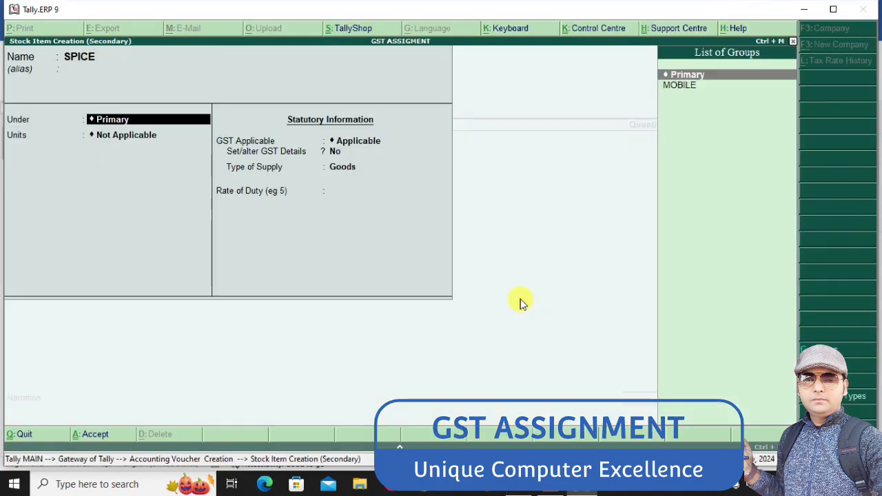
key("Down")
key("Return")
type("p")
key("Return")
Turn on SPICE's GST details, leave the HSN/SAC fields blank, keep calculation On Value, and set taxability to Taxable
key("Return")
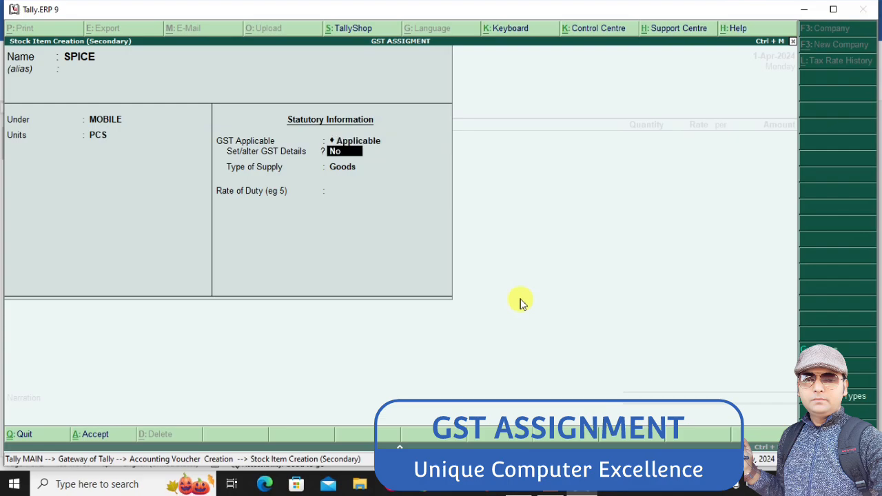
key("y")
key("Return")
key("Return")
key("Return")
key("Return")
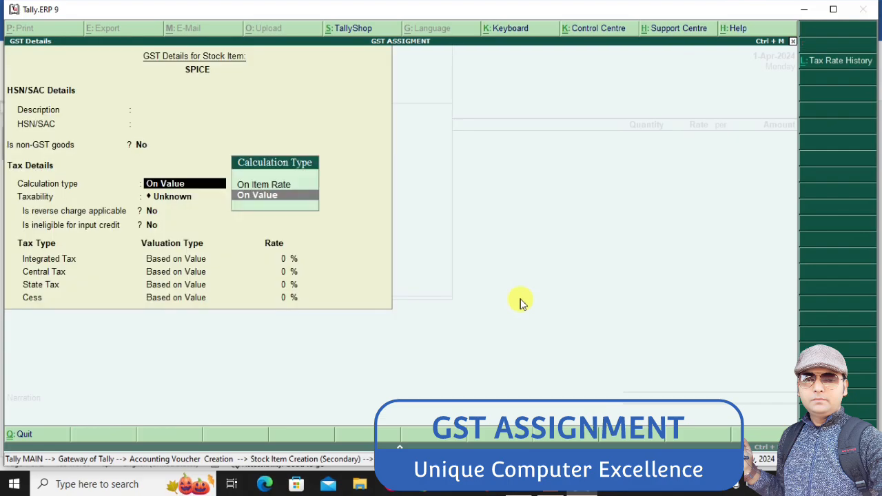
key("Return")
type("t")
Set SPICE's integrated tax rate to 18%, then save the GST details and the stock item
key("Return")
key("Return")
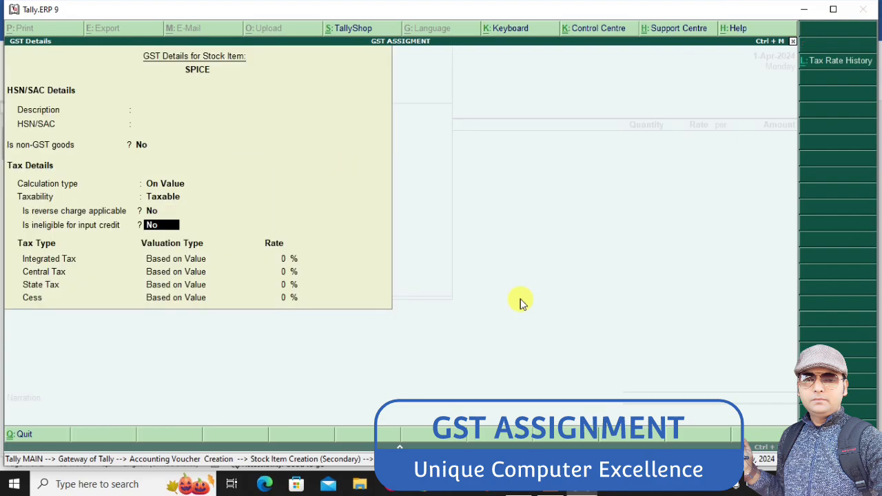
key("Return")
type("18")
key("Return")
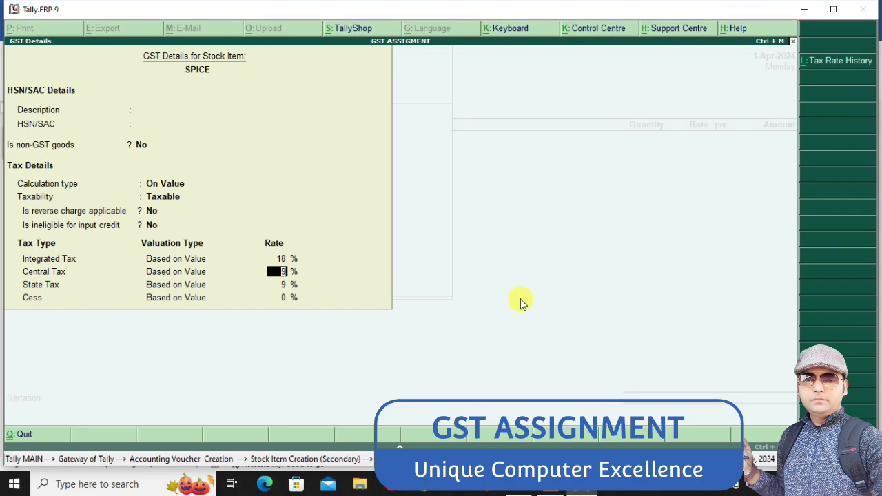
key("ctrl+a")
Enter SPICE in the purchase voucher with 10 PCS at a rate of 4500, checking the figures in the Word assignment
key("Return")
key("ctrl+a")
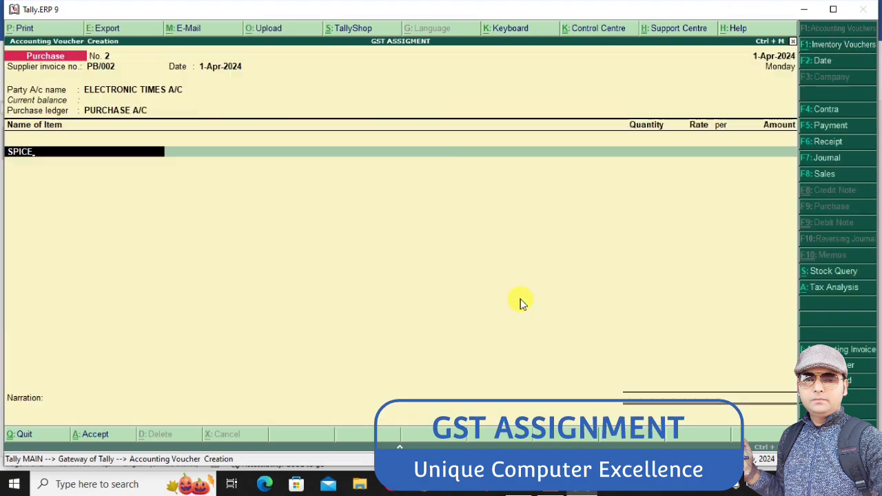
key("Return")
key("alt+Tab")
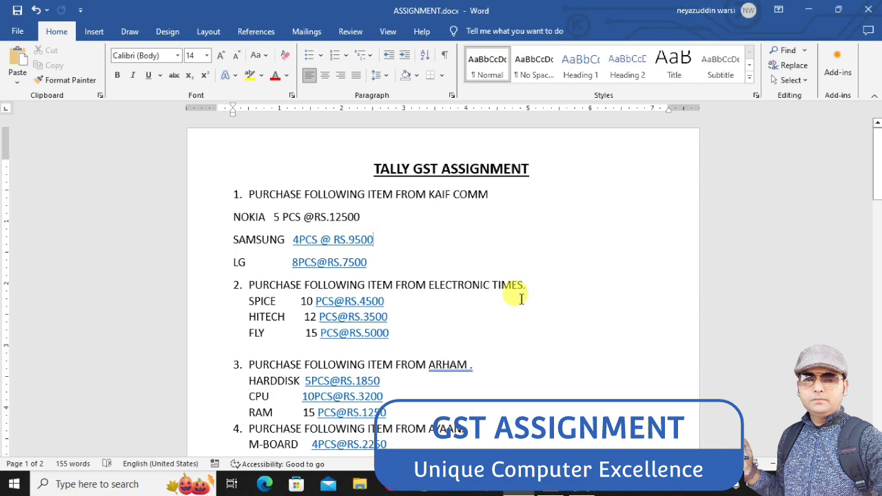
key("alt+Tab")
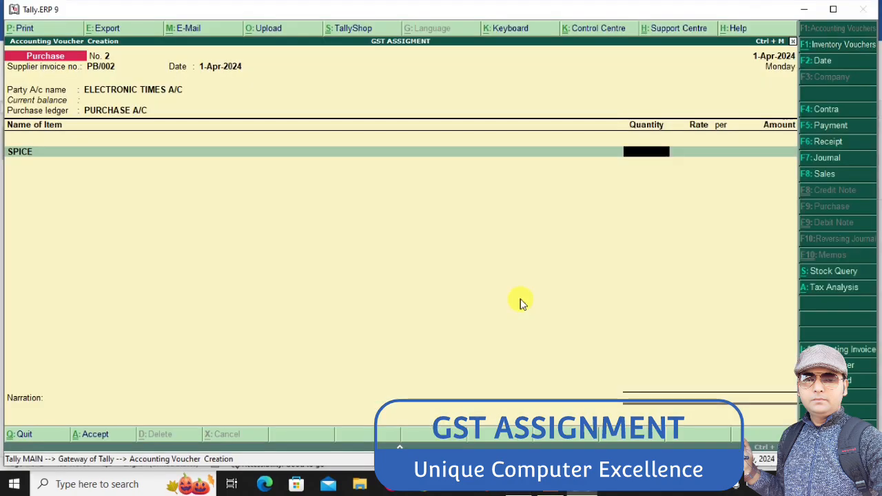
type("10")
key("Return")
type("4500")
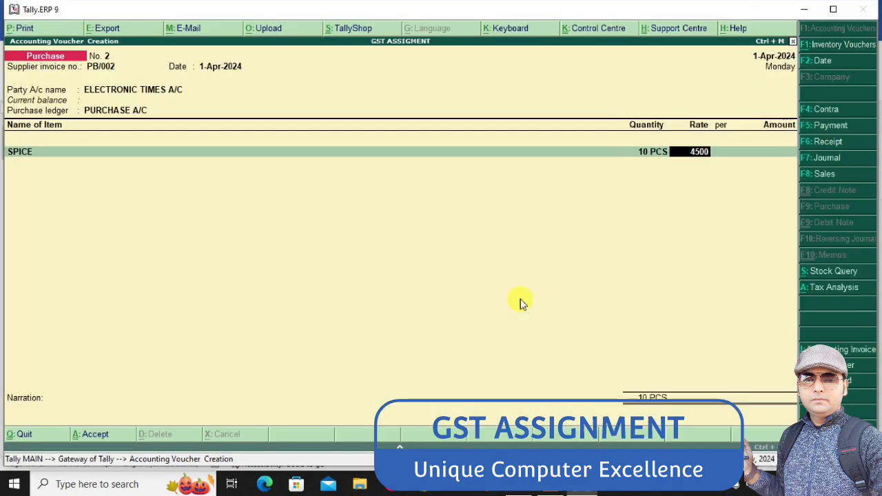
key("Return")
key("Return")
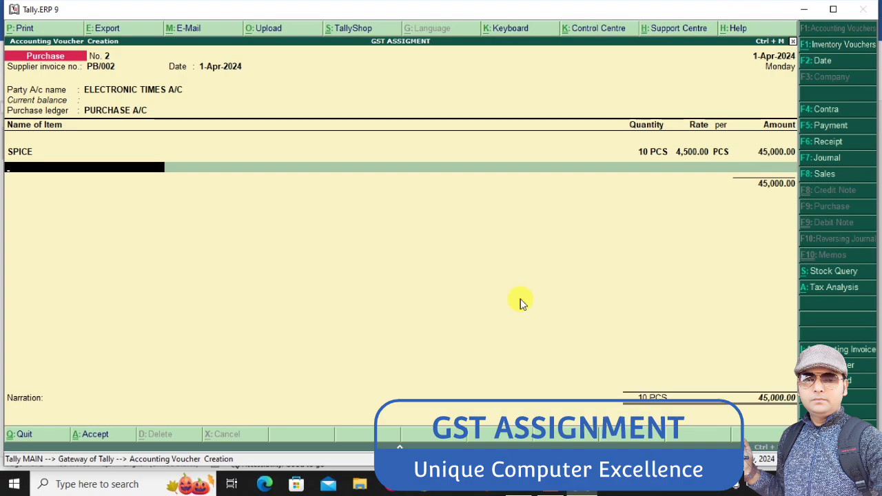
Look up Electronic Times' second item in the Word assignment and create stock item HITECH under MOBILE with unit PCS
key("alt+Tab")
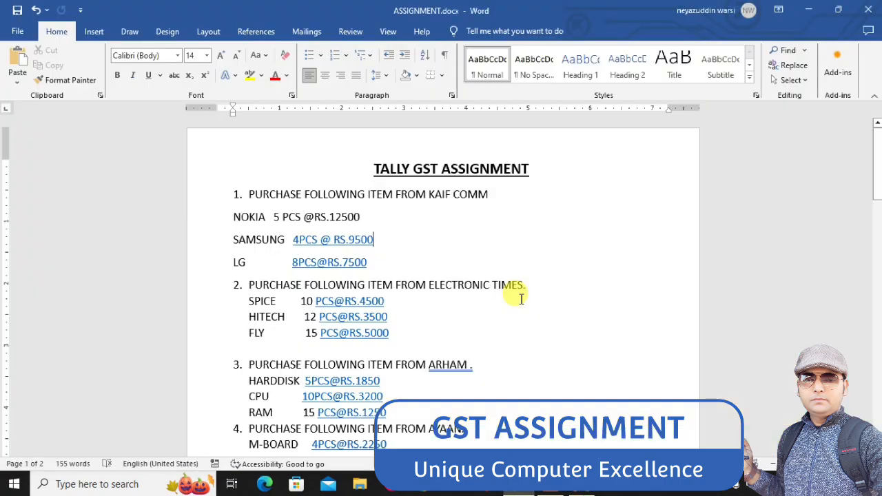
key("alt+Tab")
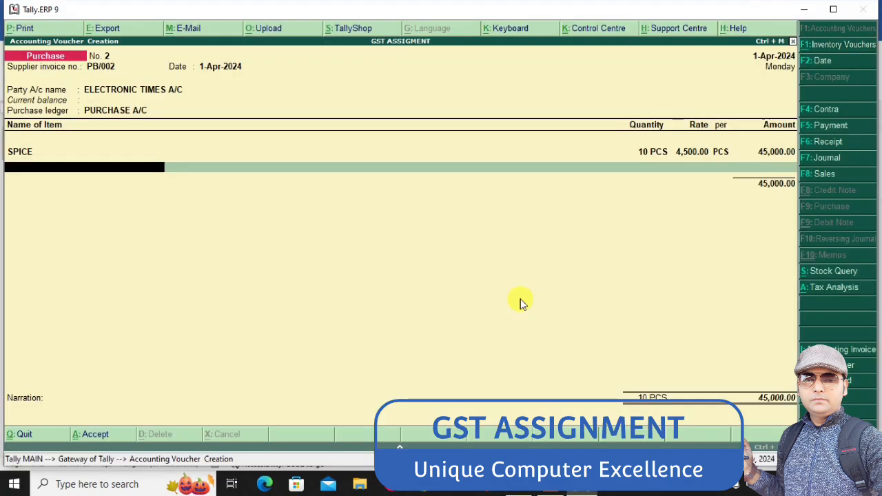
key("alt+c")
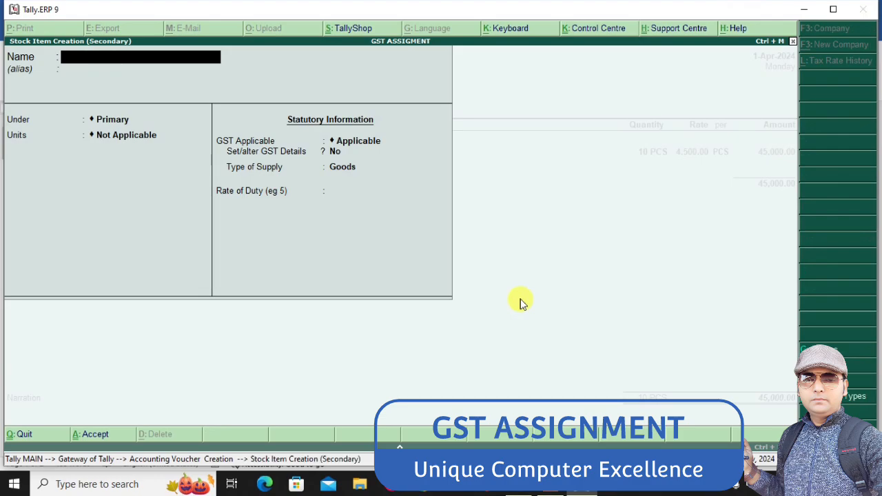
type("HITECH")
key("Return")
key("Return")
key("Down")
key("Return")
Keep GST applicable for HITECH and turn on its GST details, leaving HSN/SAC blank and calculation On Value
key("Return")
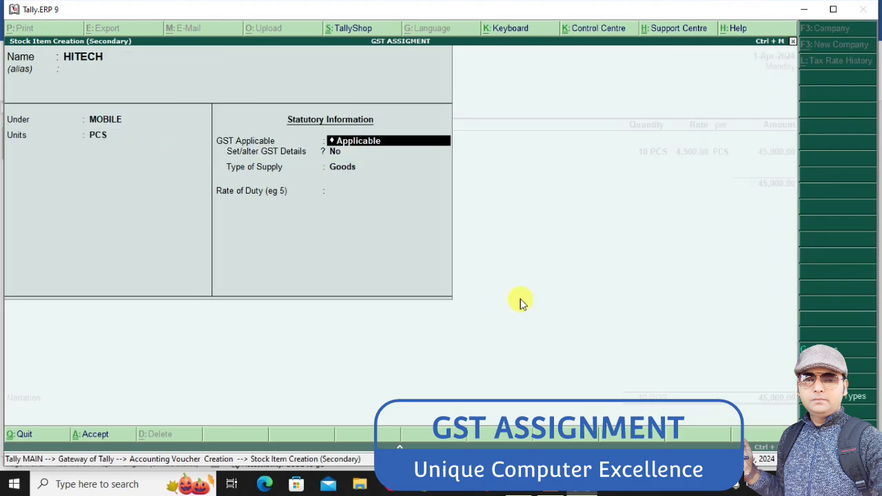
key("Return")
key("y")
key("Return")
key("Return")
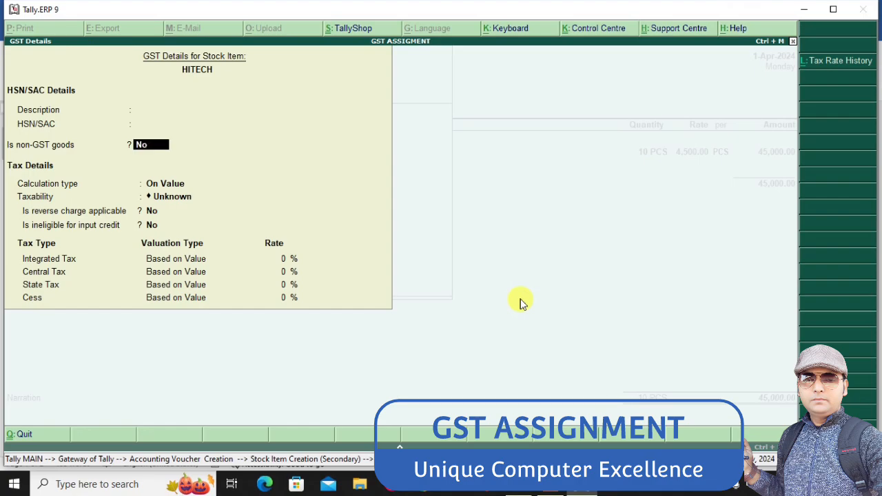
key("Return")
key("Return")
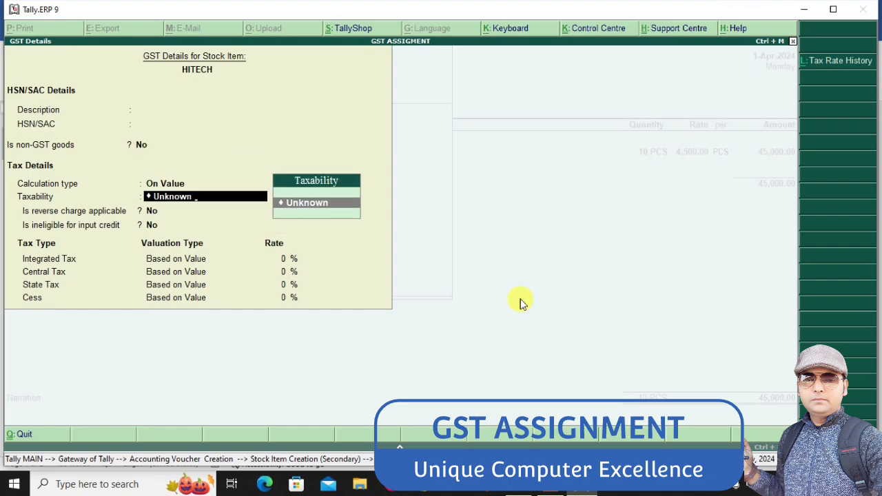
Set HITECH's taxability to Taxable, keeping reverse charge and input credit ineligibility at No
key("BackSpace")
key("BackSpace")
key("BackSpace")
key("BackSpace")
key("BackSpace")
key("BackSpace")
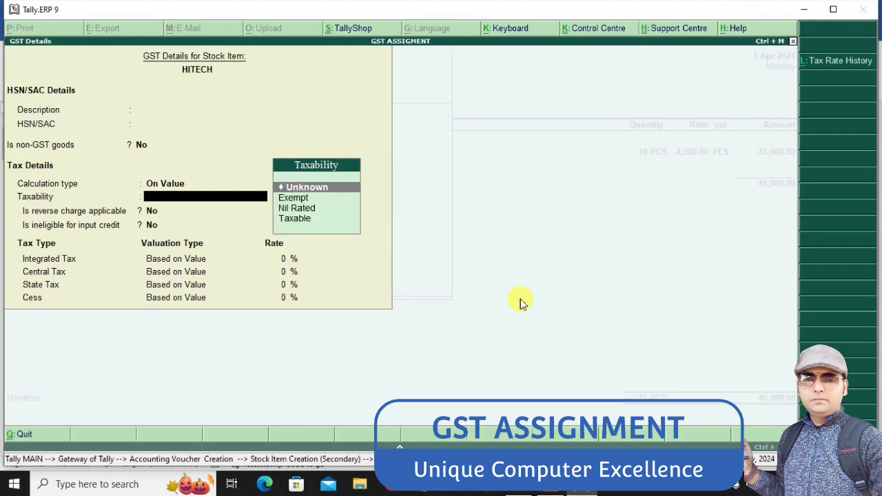
key("Down")
key("Down")
key("Down")
key("Return")
Set HITECH's integrated tax rate to 18%, and save the GST details and the stock item
key("Return")
key("Return")
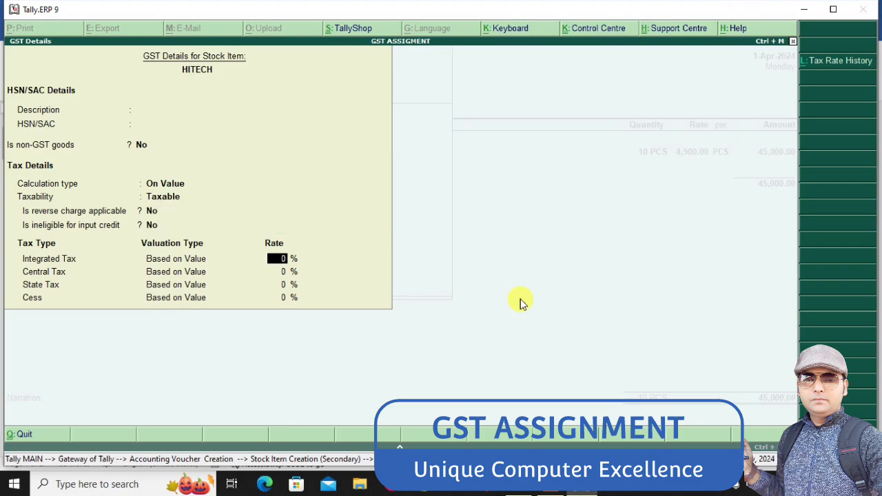
type("18")
key("Return")
key("ctrl+a")
key("ctrl+a")
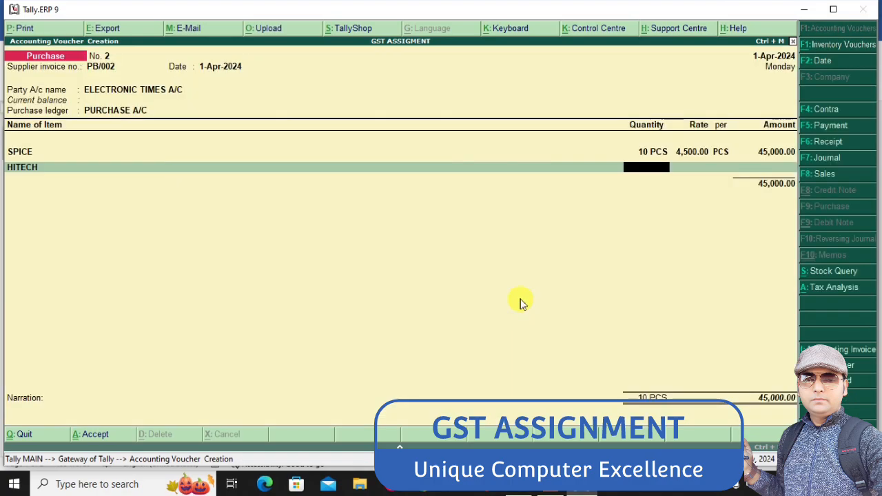
Enter 12 PCS of HITECH at a rate of 3,500 in the voucher, checking the rate in the Word assignment
type("12")
key("Return")
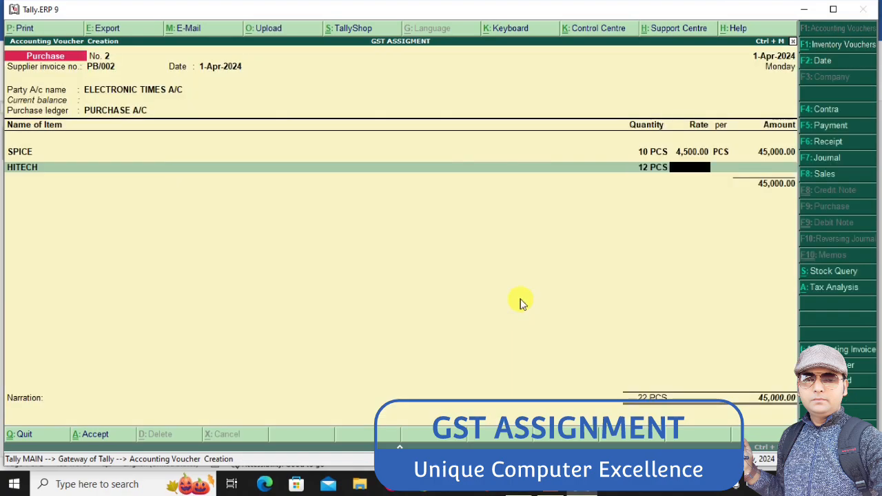
key("alt+Tab")
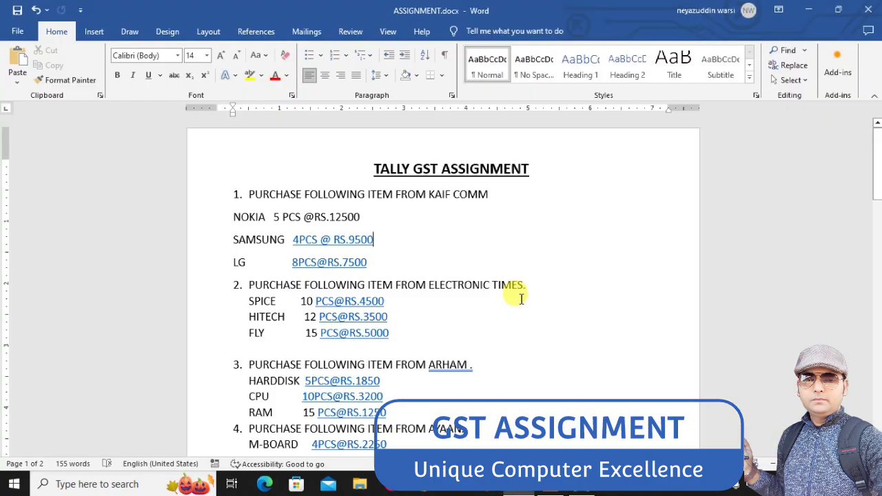
key("Down")
key("Down")
key("Down")
key("Down")
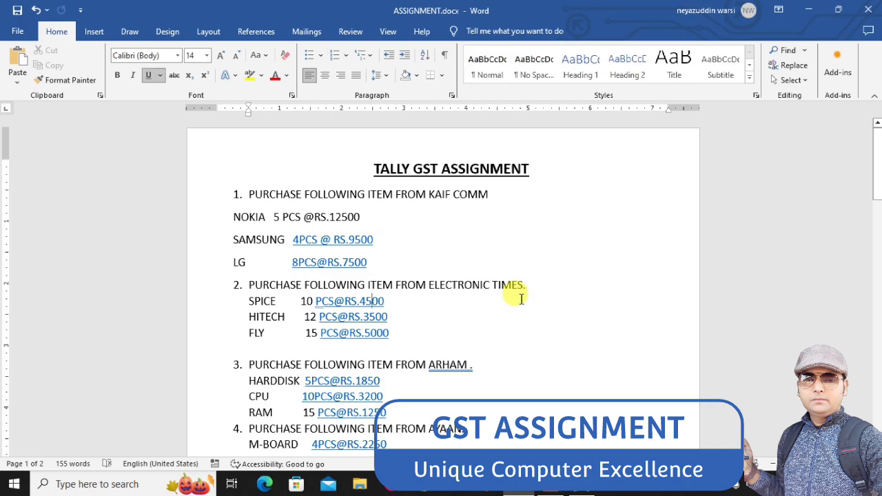
key("alt+Tab")
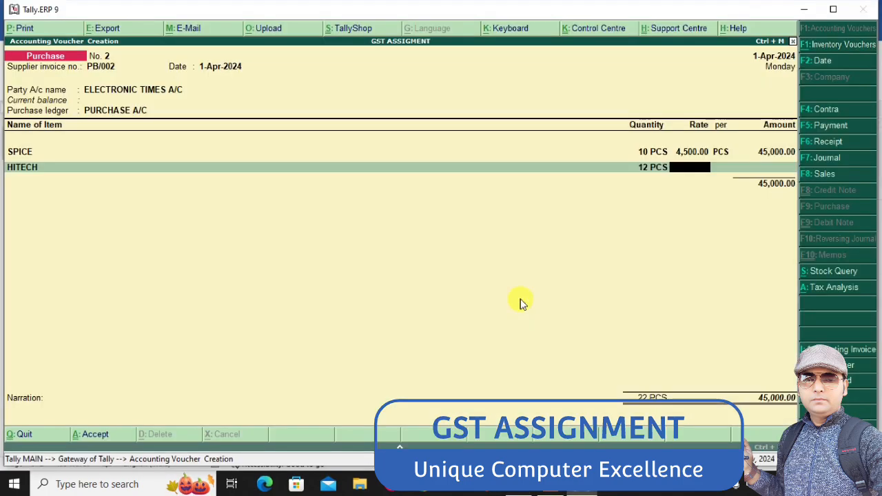
type("3,500")
key("Return")
key("Return")
key("Return")
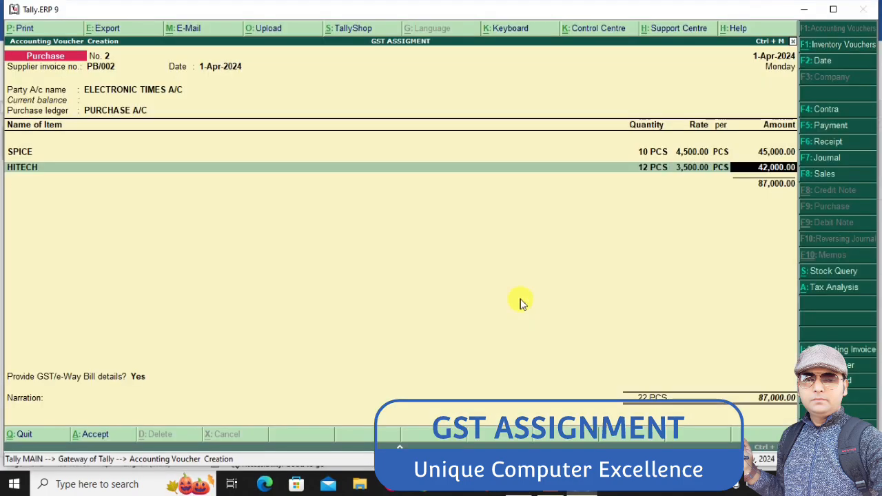
Look up Electronic Times' third item in Word and create stock item FLY under MOBILE with unit PCS, keeping GST applicable
key("alt+Tab")
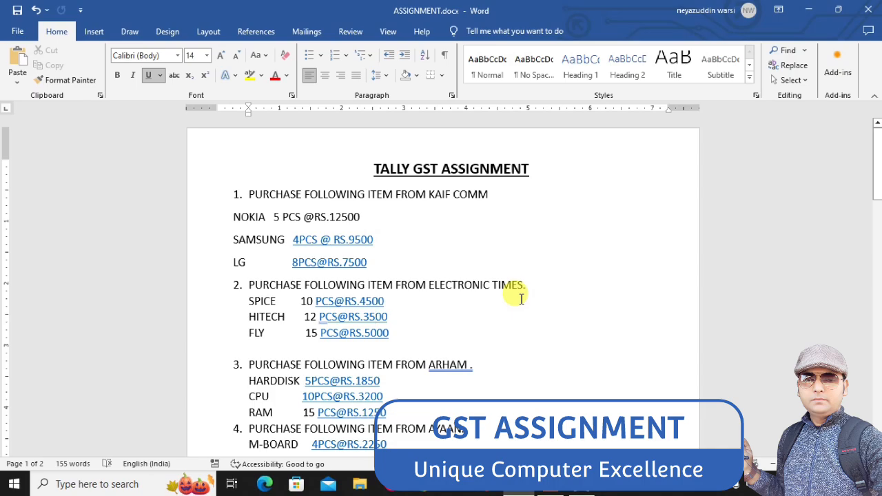
key("alt+Tab")
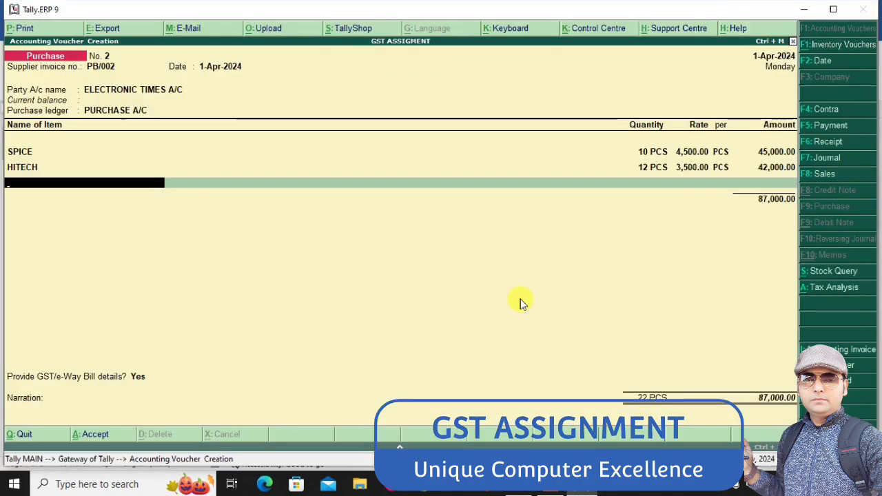
key("alt+c")
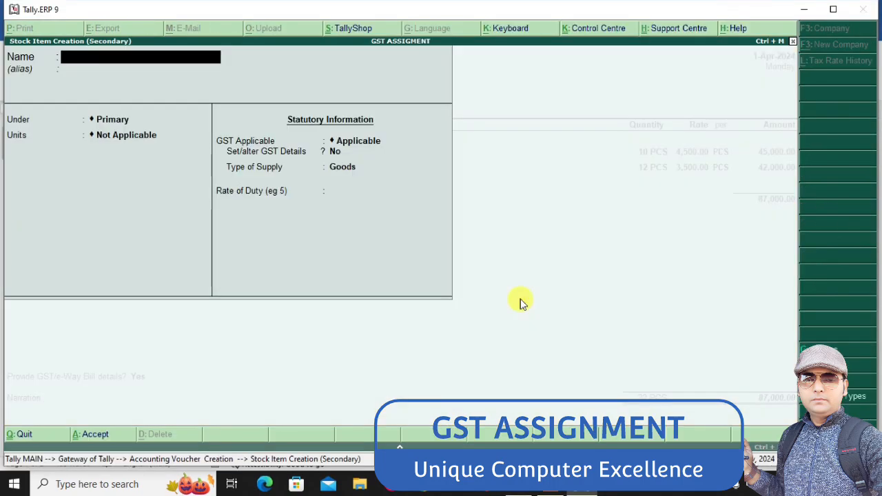
type("FLY")
key("Return")
key("Return")
key("Down")
key("Return")
key("Down")
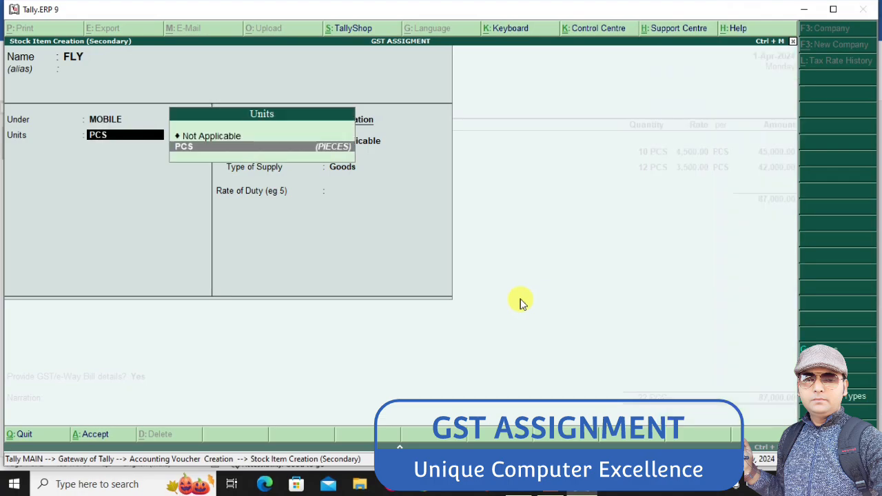
Turn on FLY's GST details, leaving the HSN/SAC fields blank, non-GST goods at No and calculation On Value
key("Return")
key("Return")
key("y")
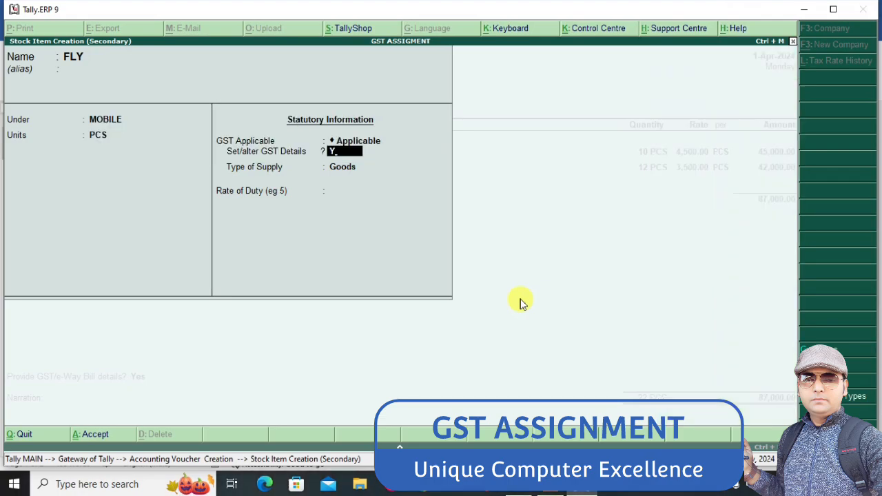
key("Return")
Set FLY's taxability to Taxable, keeping reverse charge and input credit ineligibility at No
key("Return")
key("Return")
key("Return")
key("Return")
type("t")
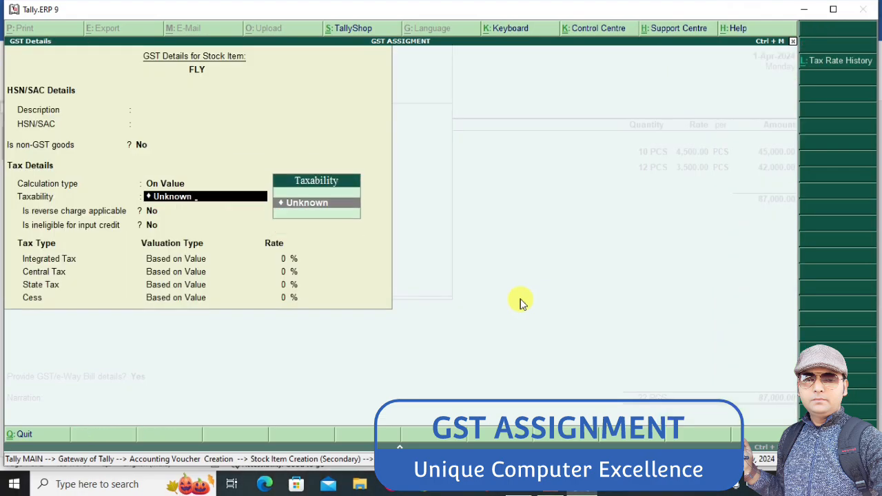
key("BackSpace")
key("BackSpace")
key("BackSpace")
key("BackSpace")
key("BackSpace")
key("BackSpace")
key("BackSpace")
type("t")
Set FLY's integrated tax rate to 18%, check the Word assignment, and save the GST details and the stock item
key("Return")
key("Return")
key("Return")
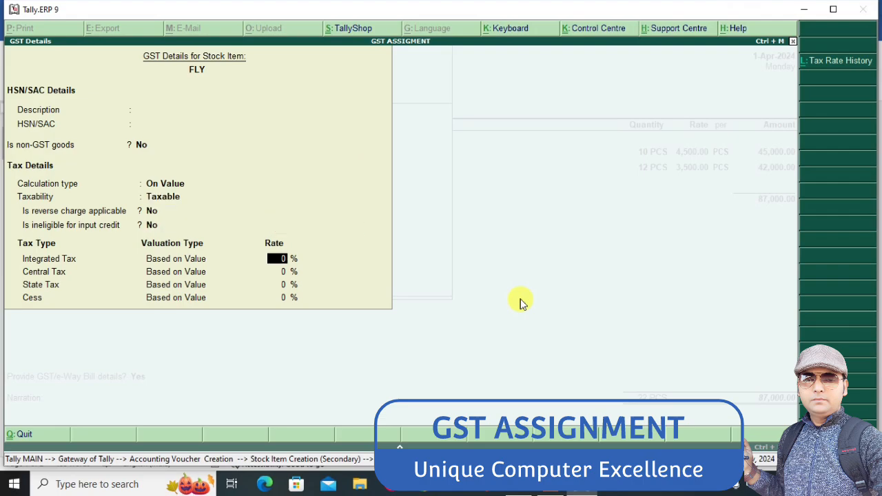
type("18")
key("Return")
key("Return")
key("alt+Tab")
key("alt+Tab")
key("ctrl+a")
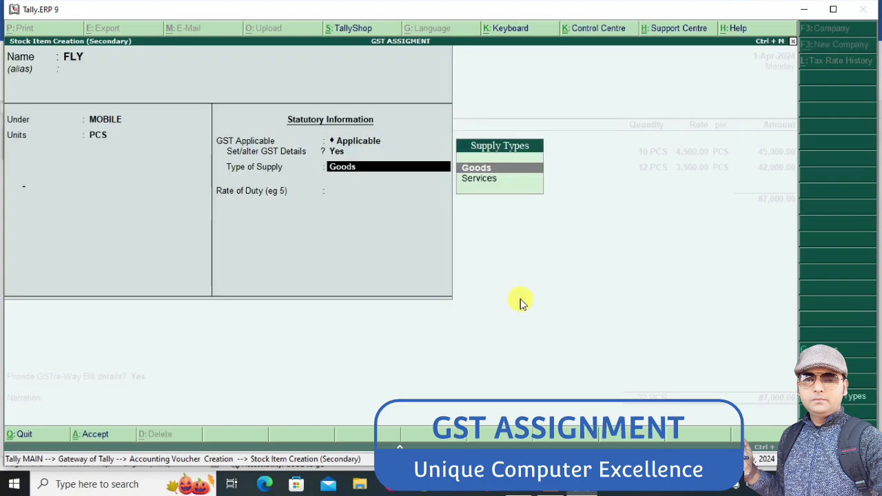
key("ctrl+a")
Enter 15 PCS of FLY at a rate of 5000 in the purchase voucher
type("15")
key("Return")
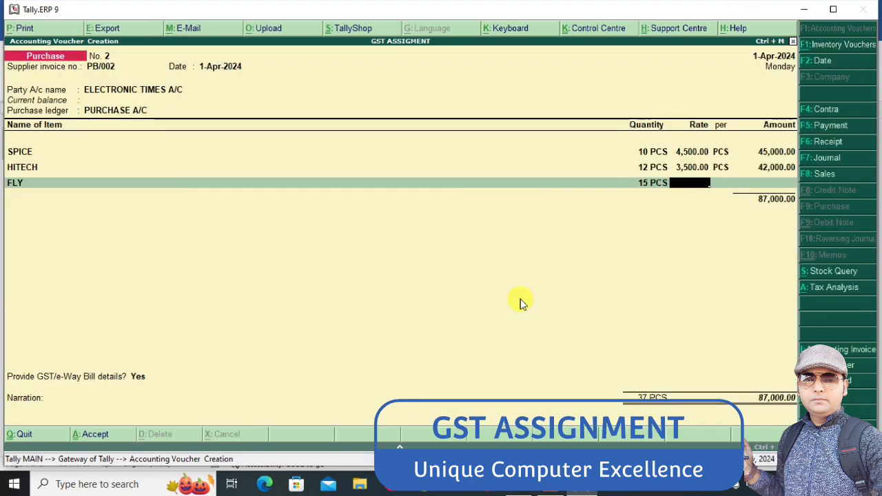
type("5000")
key("Return")
key("Return")
key("Return")
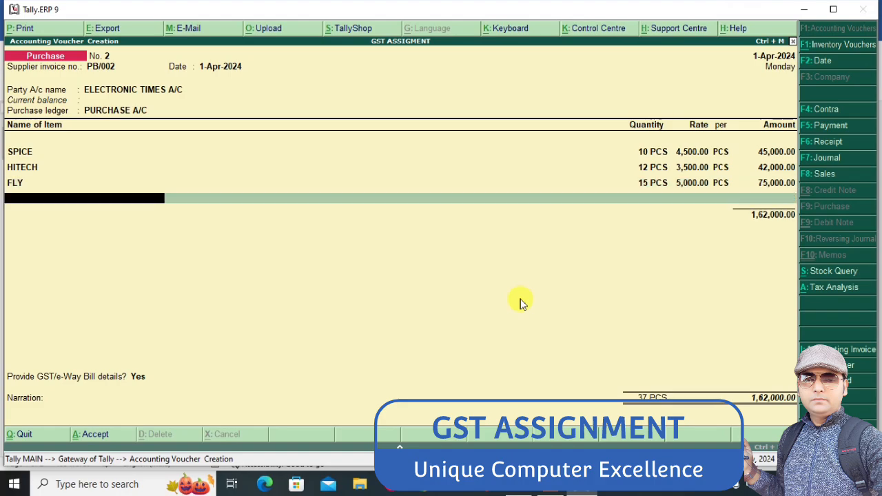
End the item list, add the INPUT CGST and INPUT SGST ledgers, and save the Electronic Times purchase voucher
key("Return")
type("IN")
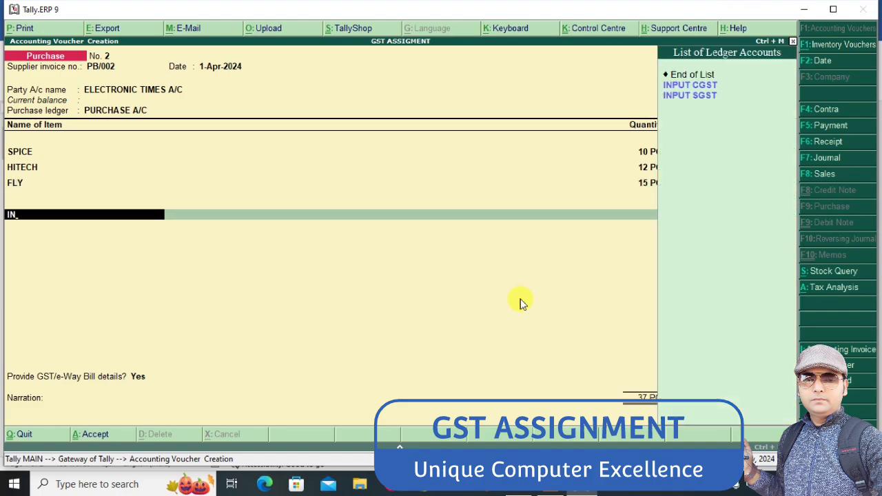
key("Return")
key("Return")
type("IN")
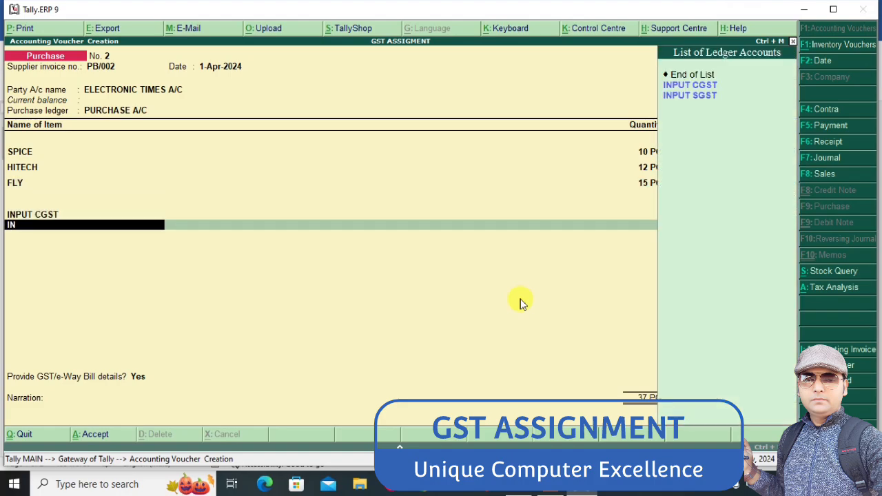
key("Down")
key("Return")
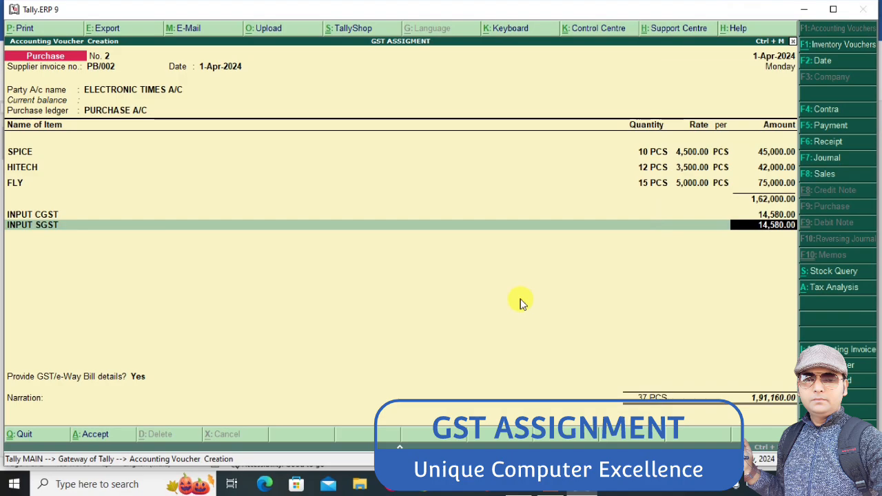
key("Return")
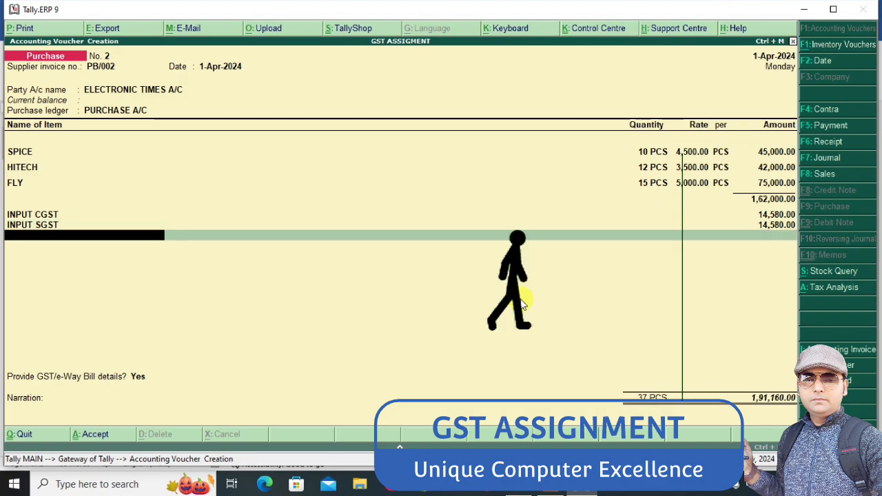
key("ctrl+a")
Check the Word assignment and set the third purchase voucher's supplier invoice number to PB/003, keeping the 1-Apr-2024 date
key("alt+Tab")
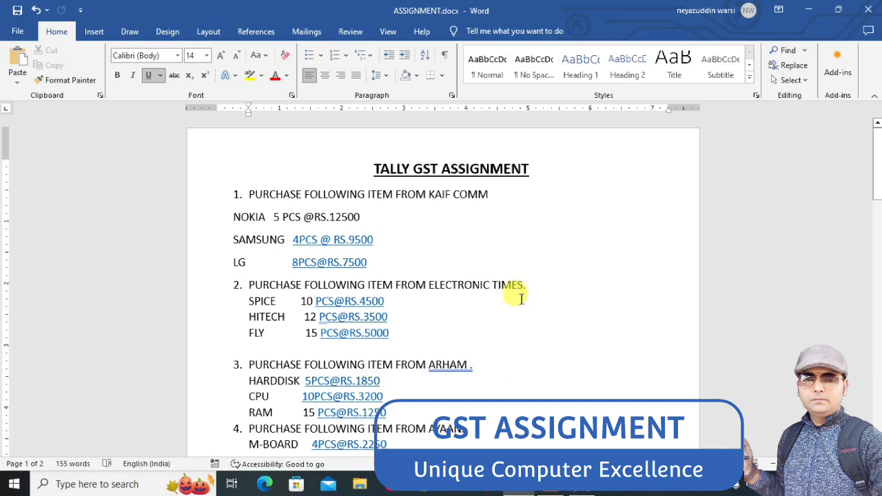
key("alt+Tab")
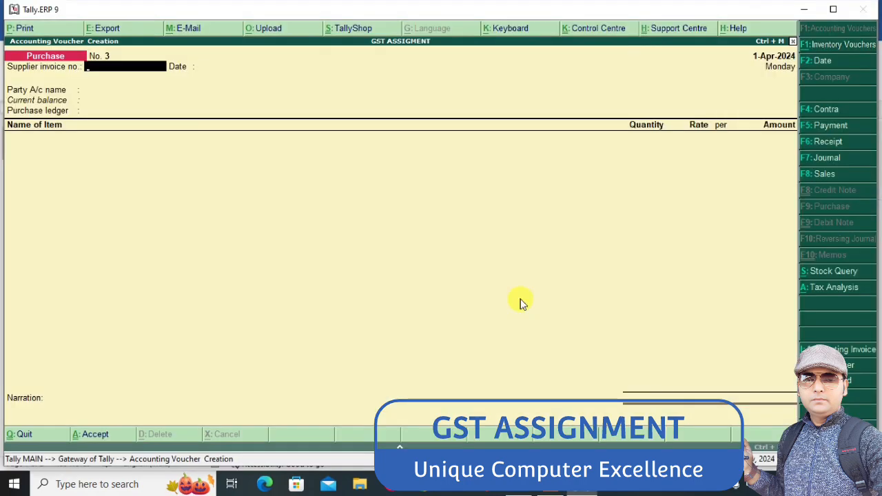
type("PB/003")
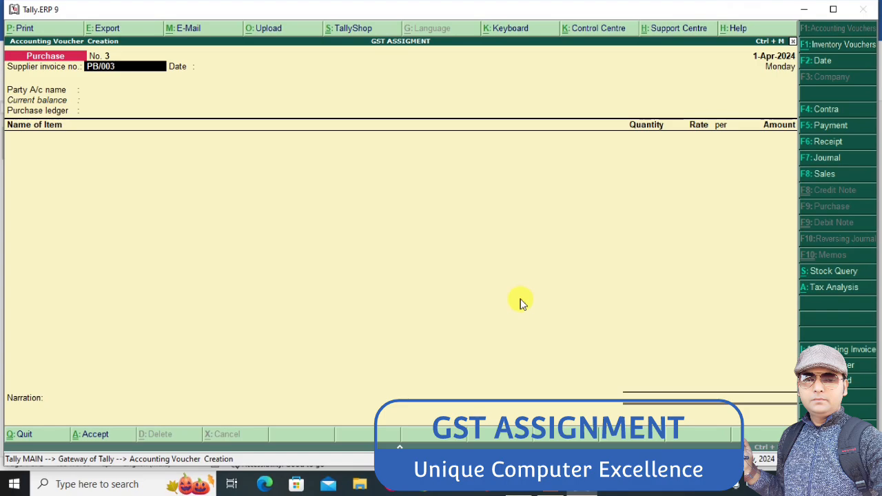
key("Return")
key("Return")
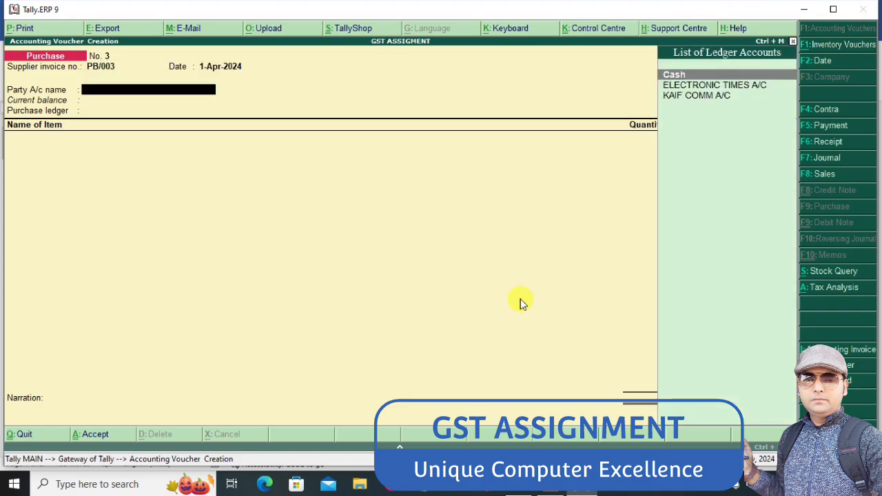
Create the third supplier's ledger under Sundry Creditors, accept its supplier details and keep PURCHASE A/C as the purchase ledger
key("alt+c")
type("ARHA")
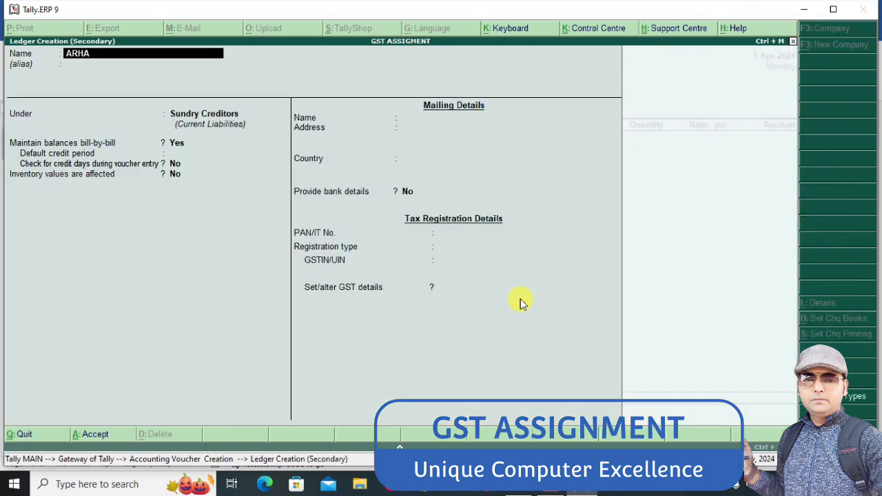
type("M A/C")
key("Return")
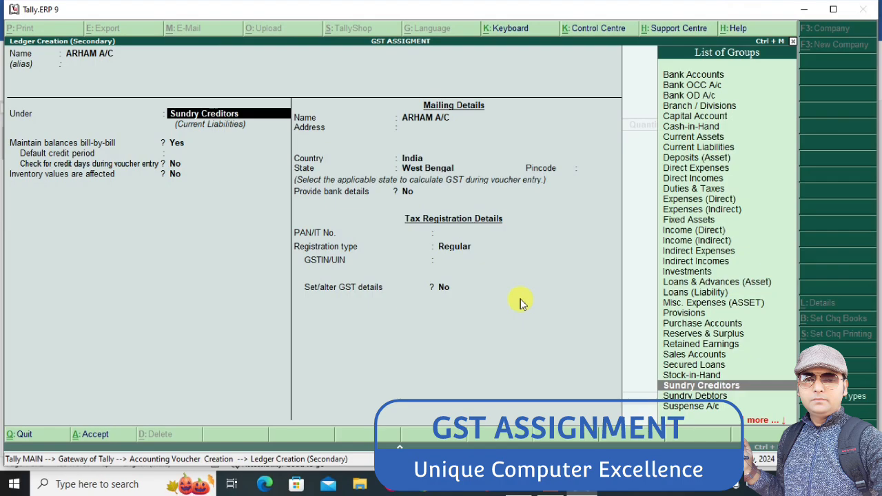
key("Return")
key("ctrl+a")
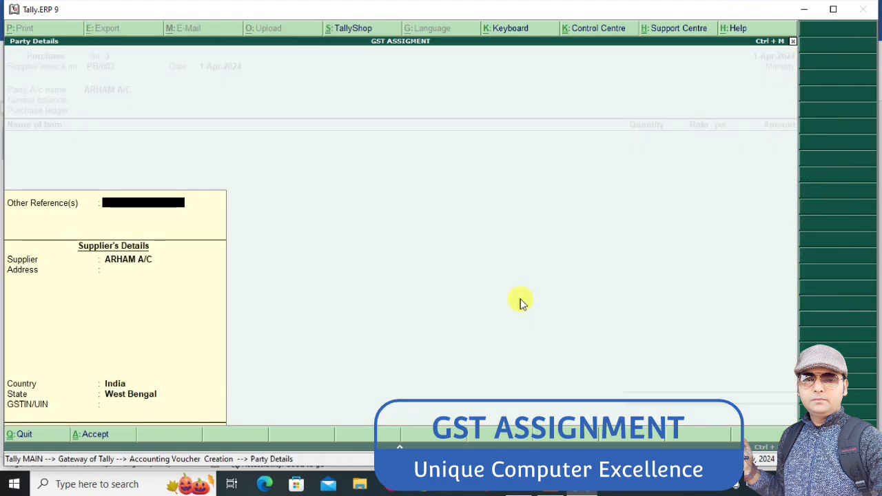
key("ctrl+a")
key("Return")
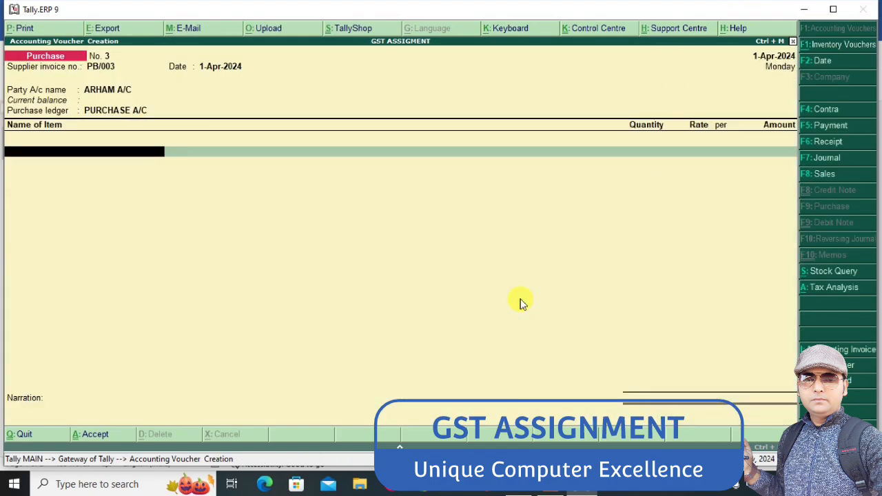
Check the third purchase's items in the Word assignment and start a new stock item named HDD from the voucher
key("alt+Tab")
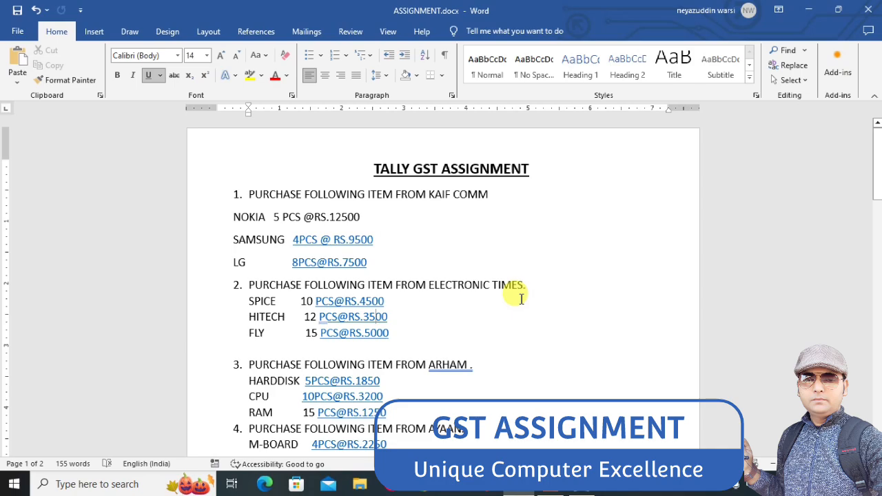
key("alt+Tab")
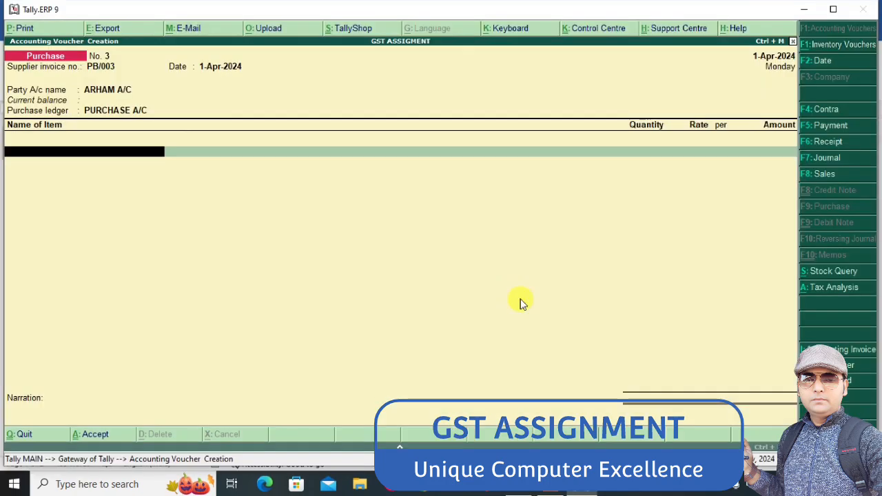
key("alt+c")
type("HDD")
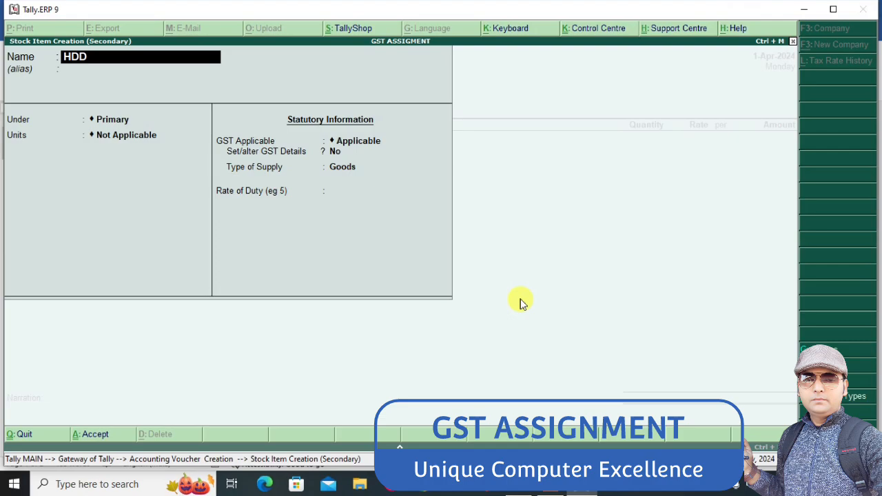
key("Return")
key("Return")
key("Down")
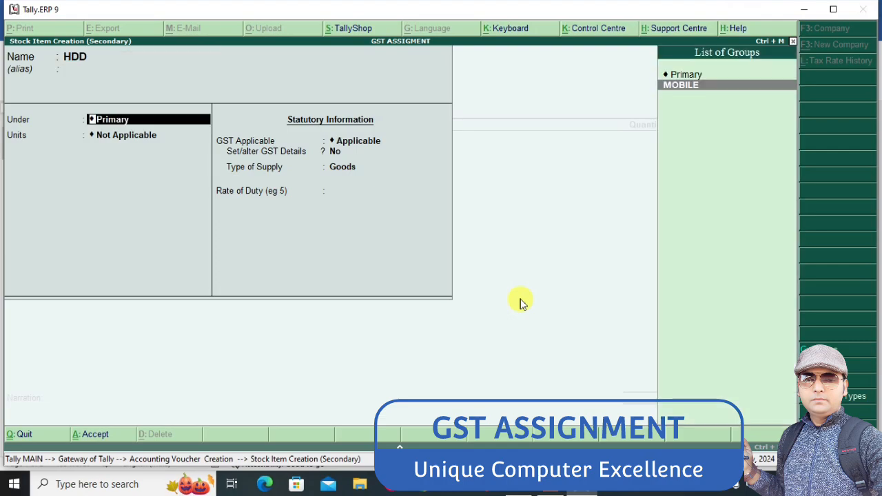
Create the stock group COMPUTER under Primary with item quantities added, and place HDD in it
key("alt+c")
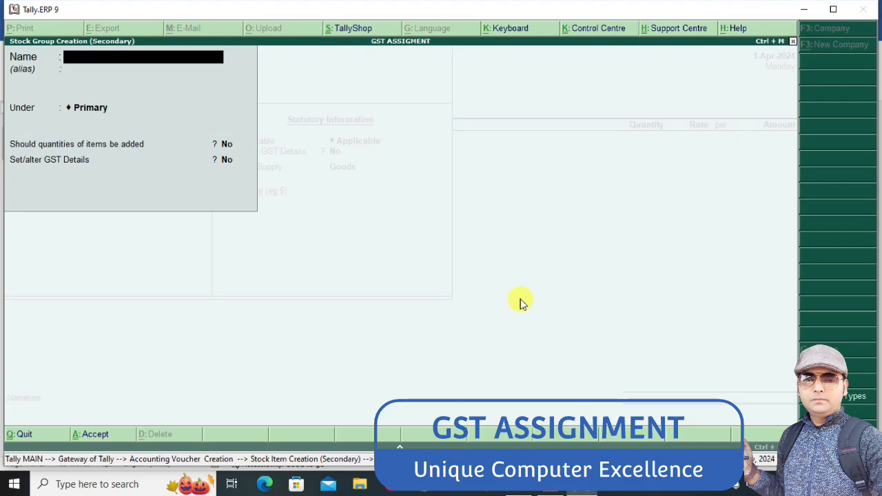
type("COMPUTER")
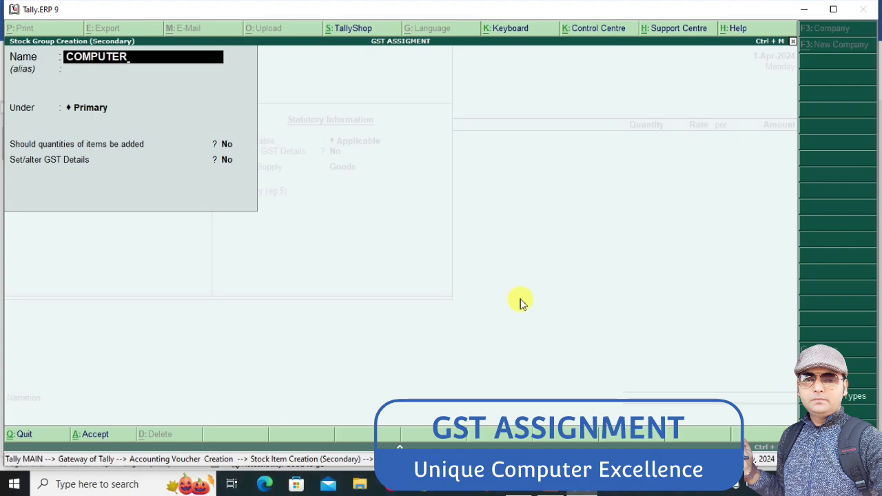
key("Return")
key("Return")
key("Return")
type("Y")
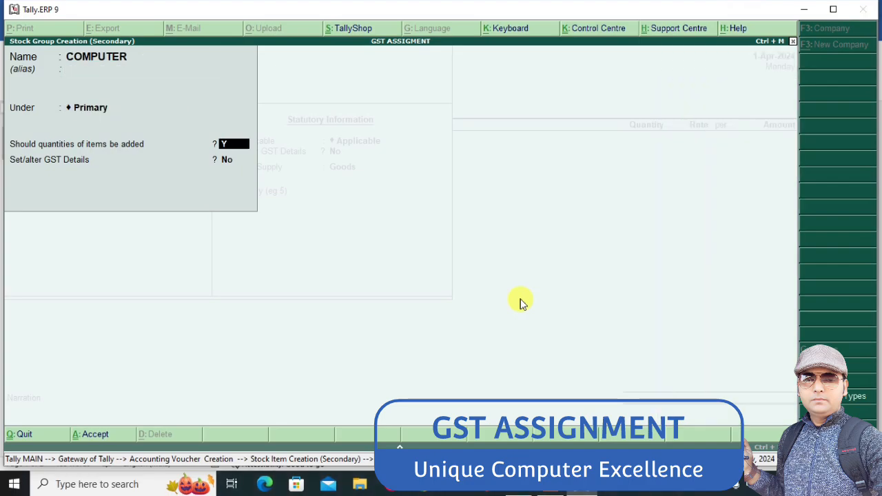
key("Return")
Set HDD's unit to PCS and enable its GST details with GST kept Applicable
key("Return")
key("Return")
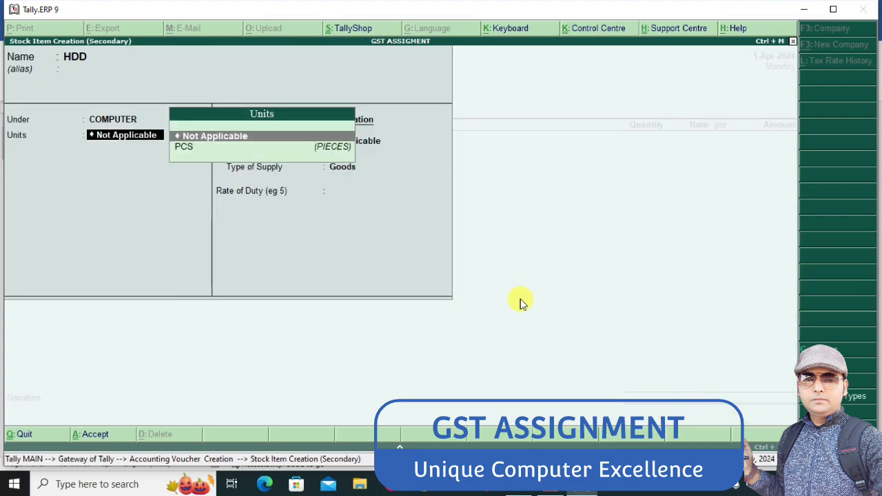
key("Down")
key("Return")
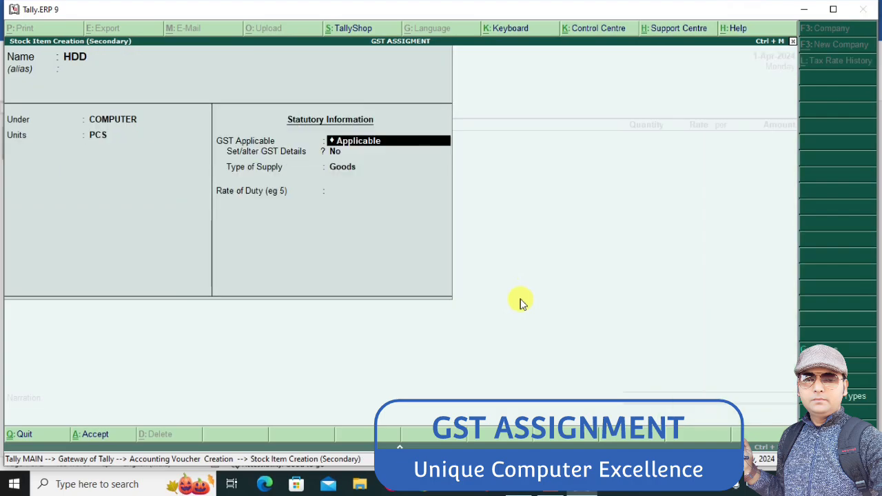
key("Return")
type("y")
Set HDD's taxability to Taxable, keeping calculation On Value and reverse charge and input credit ineligibility at No
key("Return")
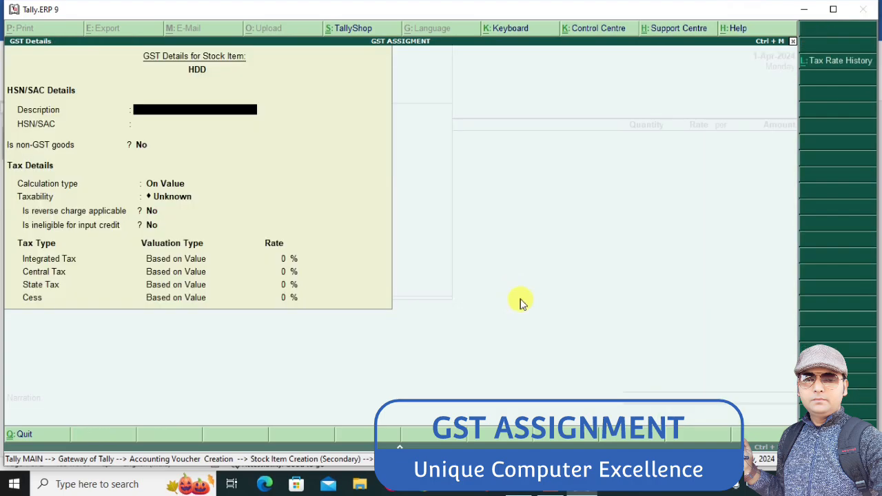
key("Return")
key("Return")
key("Return")
key("Return")
type("ta")
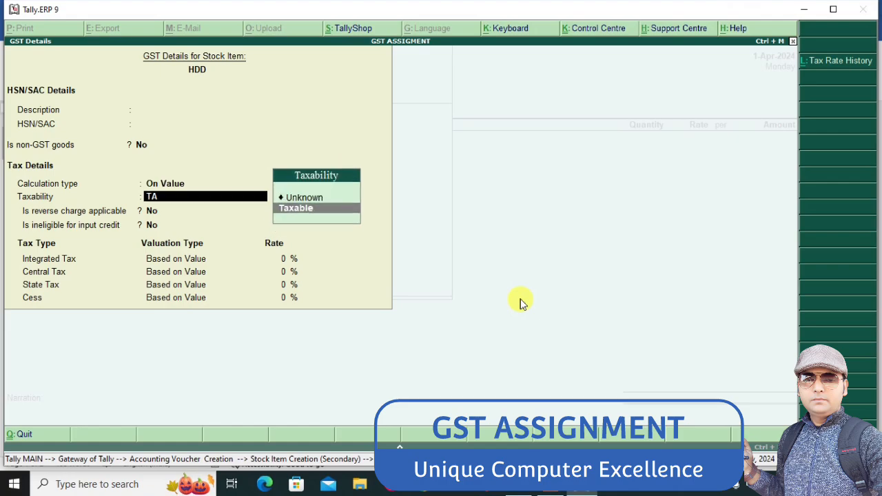
key("Return")
Set HDD's integrated tax rate to 18% and save the GST details and the stock item
key("Return")
key("Return")
type("18")
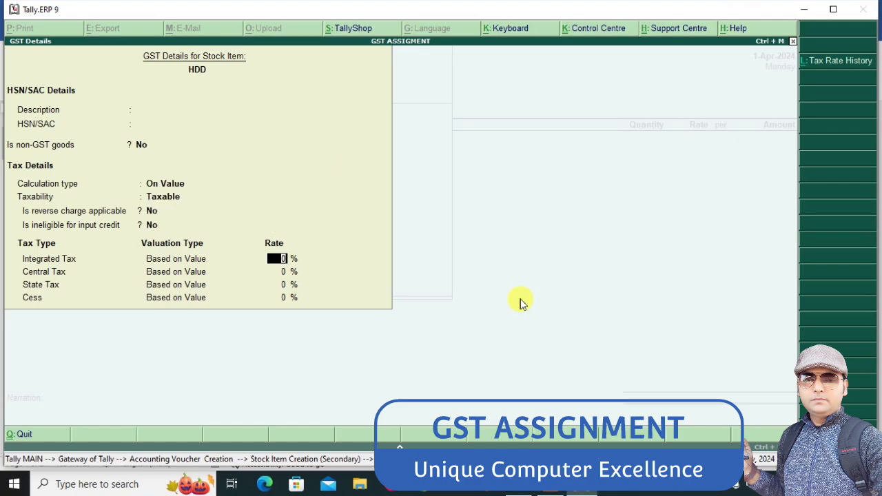
key("Return")
key("ctrl+a")
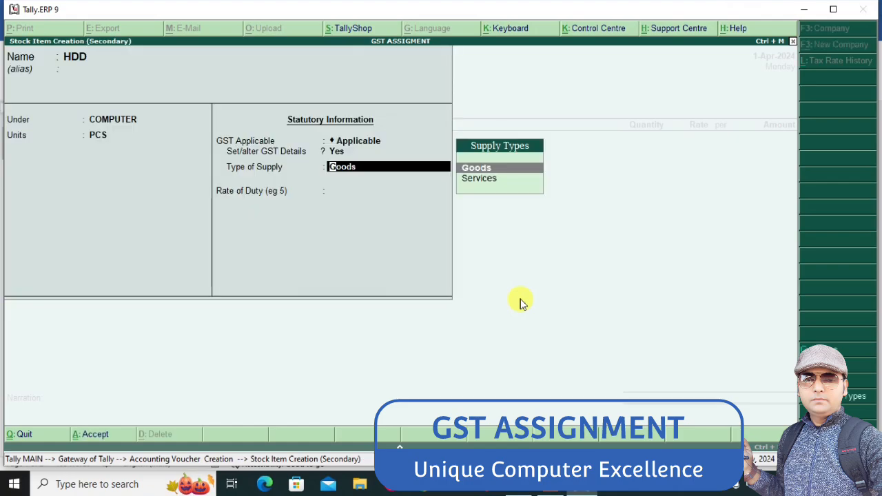
key("ctrl+a")
Look up the hard disk line in the Word assignment and enter 5 PCS of HDD at a rate of 1850 in the voucher
key("alt+Tab")
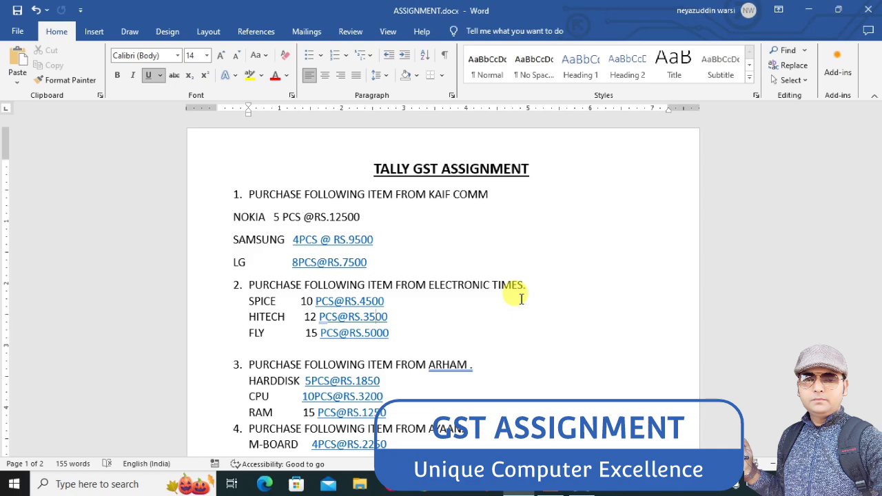
key("alt+Tab")
key("alt+Tab")
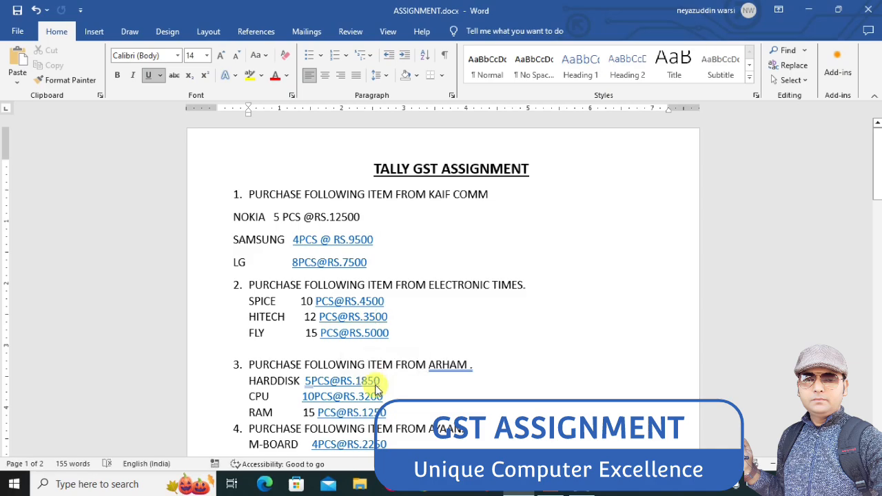
key("alt+Tab")
type("5")
key("Return")
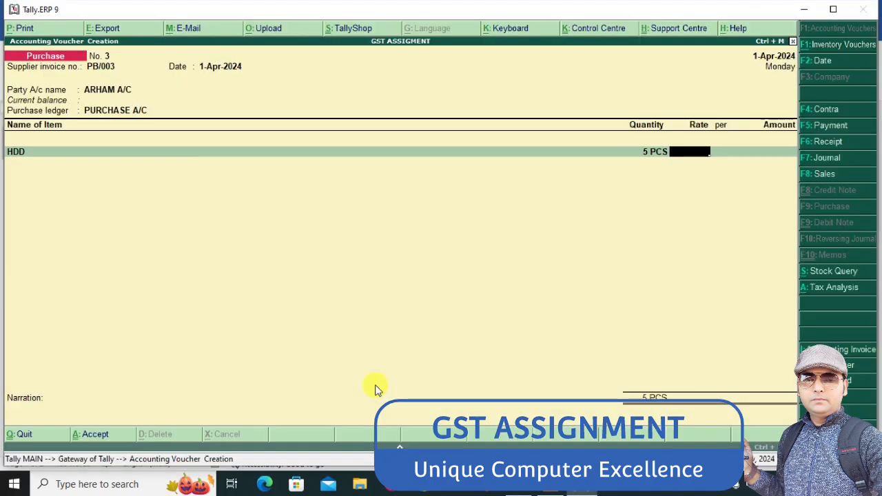
type("1850")
key("Return")
key("Return")
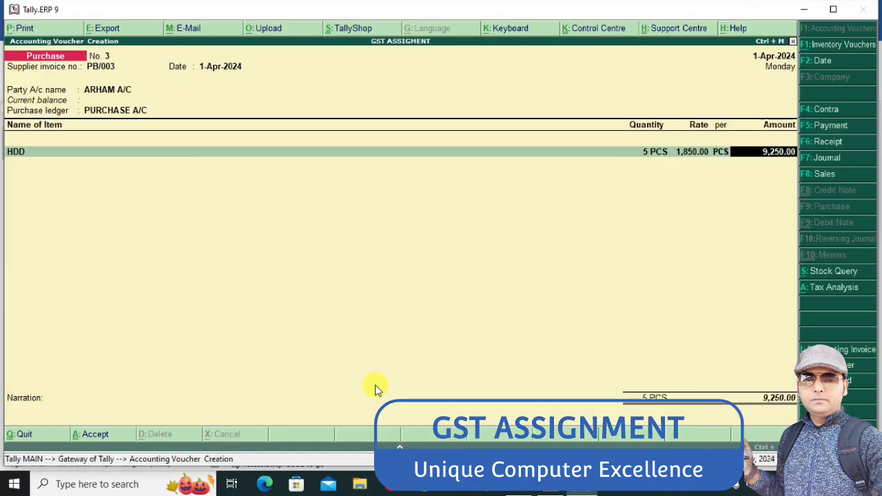
key("Return")
Check the next item in the Word assignment and start stock item CPU under COMPUTER with PCS as its unit
key("alt+Tab")
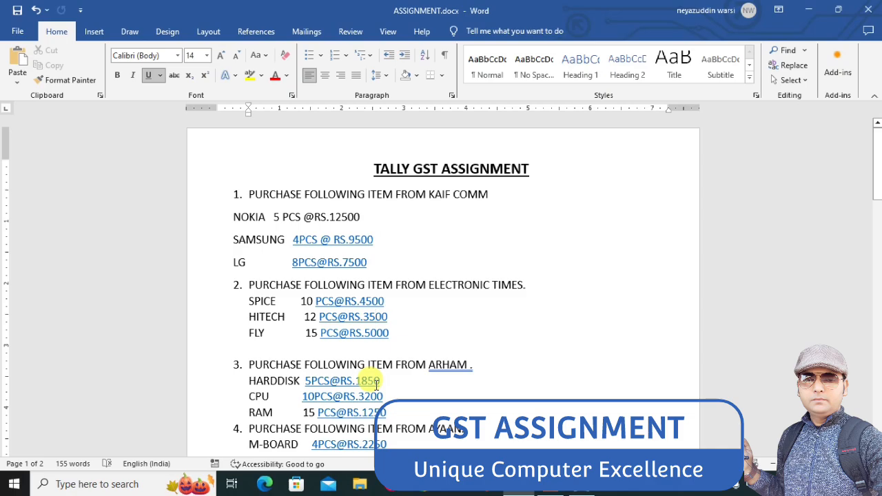
key("alt+Tab")
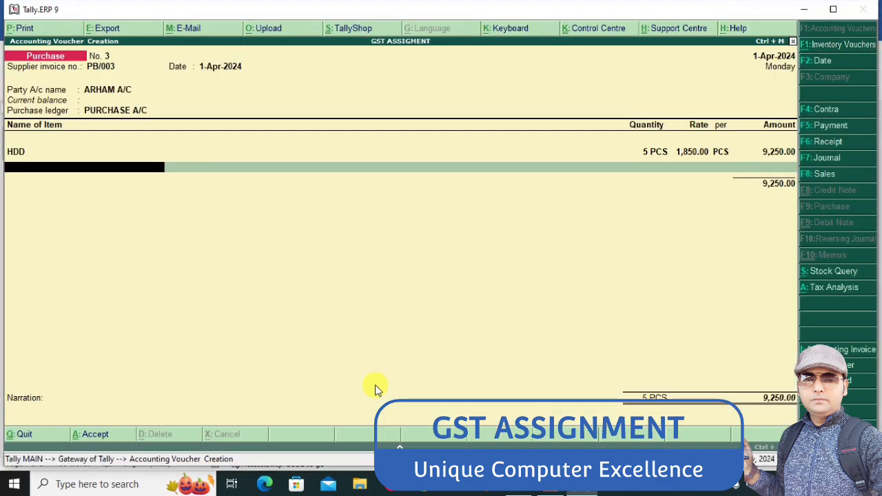
key("alt+c")
type("CPU")
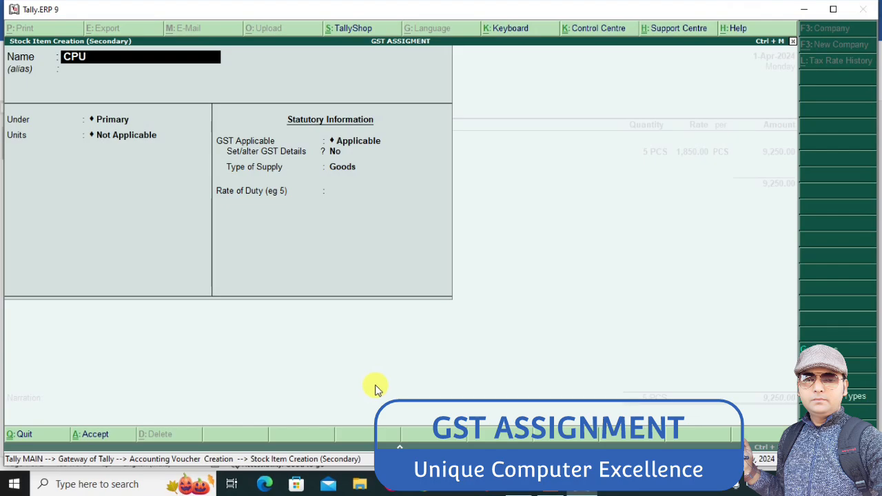
key("Return")
key("Return")
key("Down")
key("Return")
key("Down")
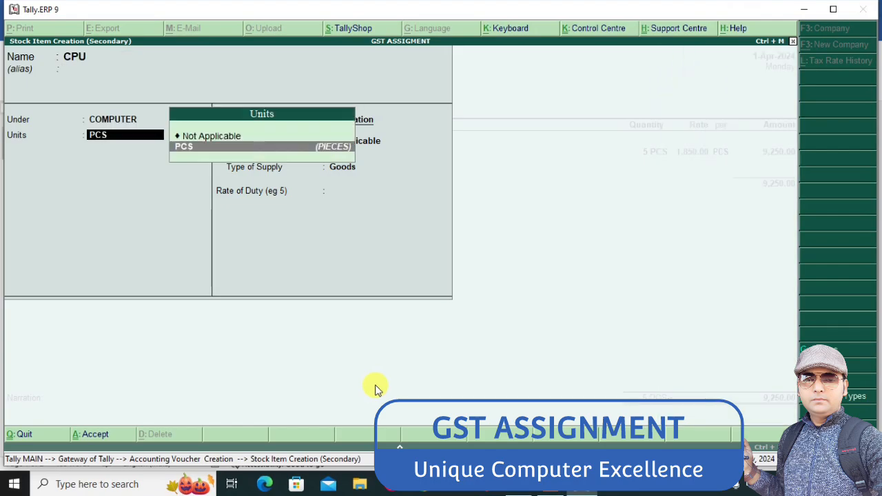
Enable CPU's GST details and set its taxability to Taxable, keeping calculation On Value and the reverse charge and input credit options at No
key("Return")
key("Return")
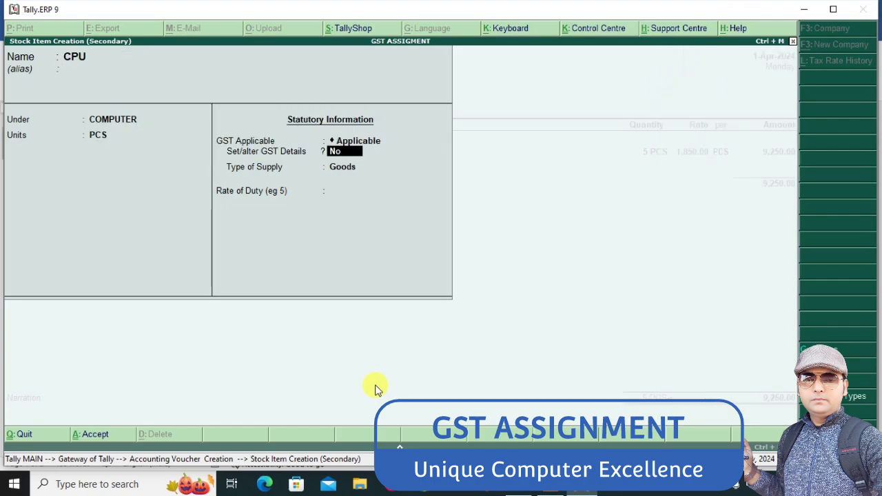
key("y")
key("Return")
key("Return")
key("Return")
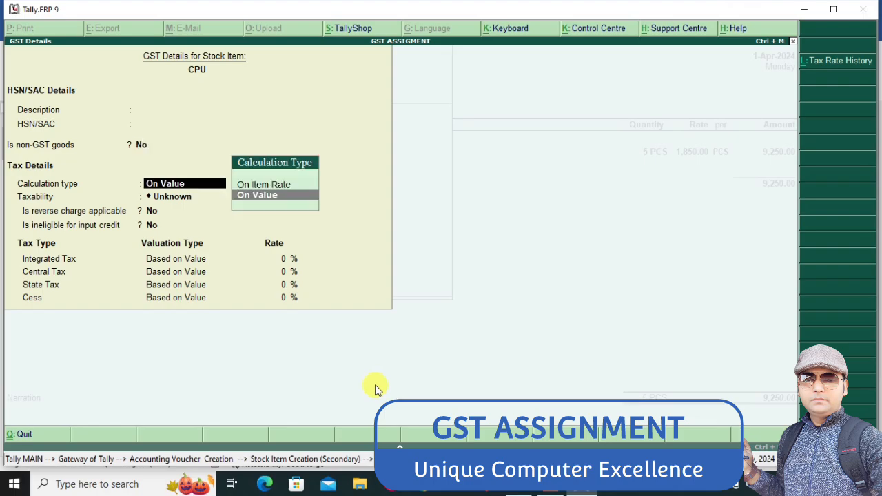
key("Return")
type("t")
Set CPU's integrated tax rate to 18% and save the GST details and the stock item as Goods
key("Return")
key("Return")
key("Return")
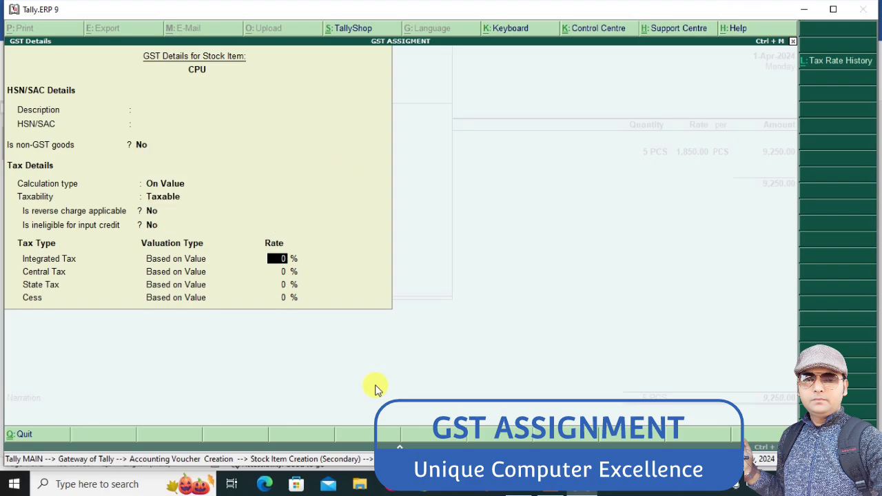
type("18")
key("Return")
key("Return")
key("Return")
key("Return")
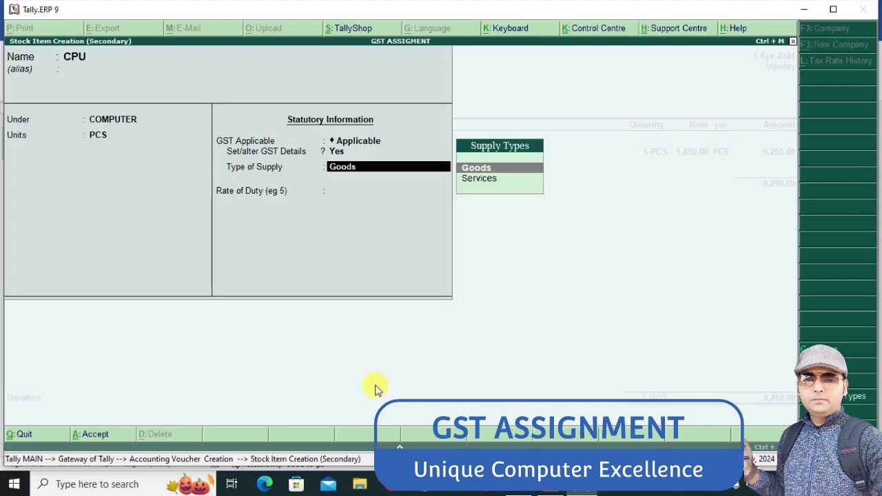
Enter 10 PCS of CPU at a rate of 3200 in the purchase voucher
key("Return")
key("Return")
key("Return")
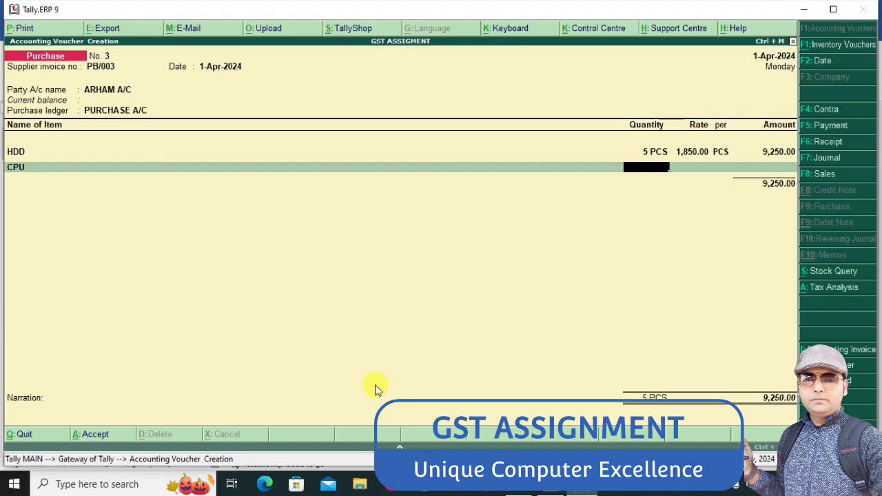
type("10")
key("Return")
type("3,200")
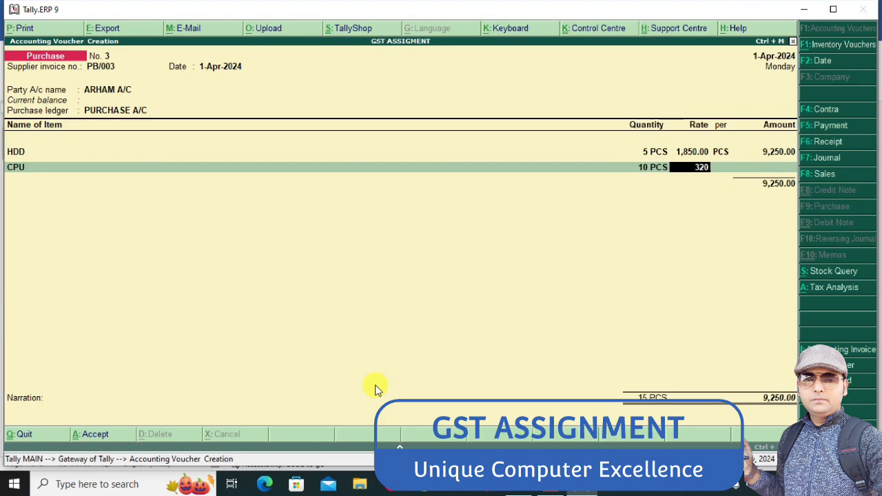
key("Return")
key("Return")
key("Return")
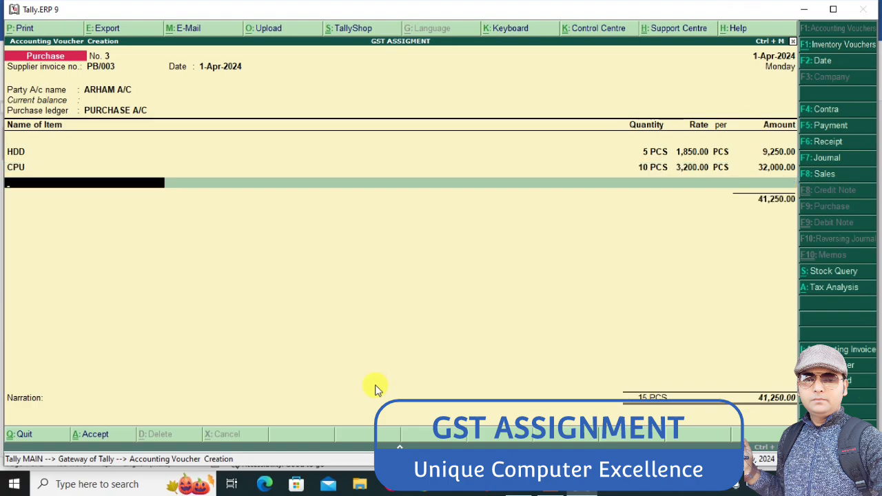
Check the next item in the Word assignment and start stock item RAM under COMPUTER with PCS as its unit
key("alt+Tab")
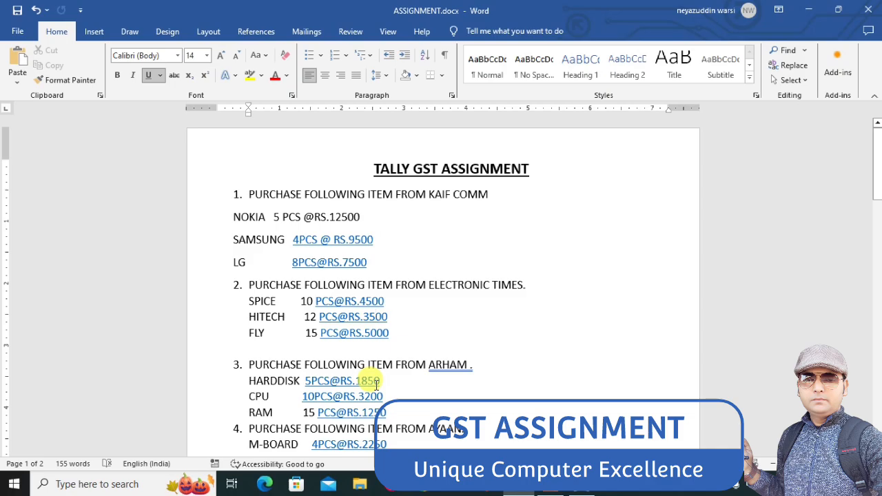
key("alt+Tab")
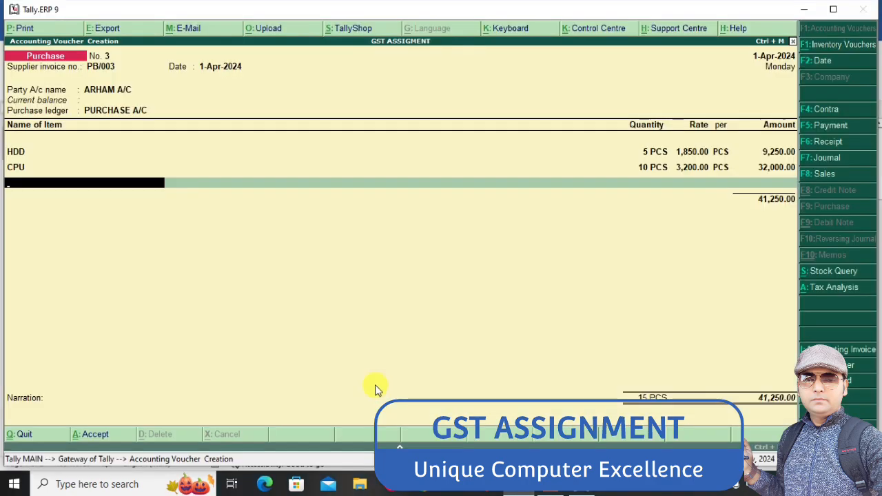
key("alt+c")
type("RA")
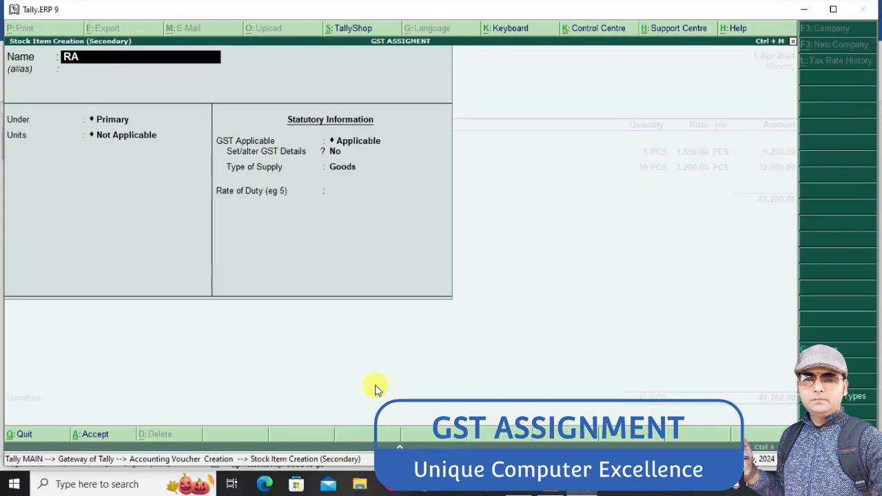
type("M")
key("Return")
key("Return")
key("Down")
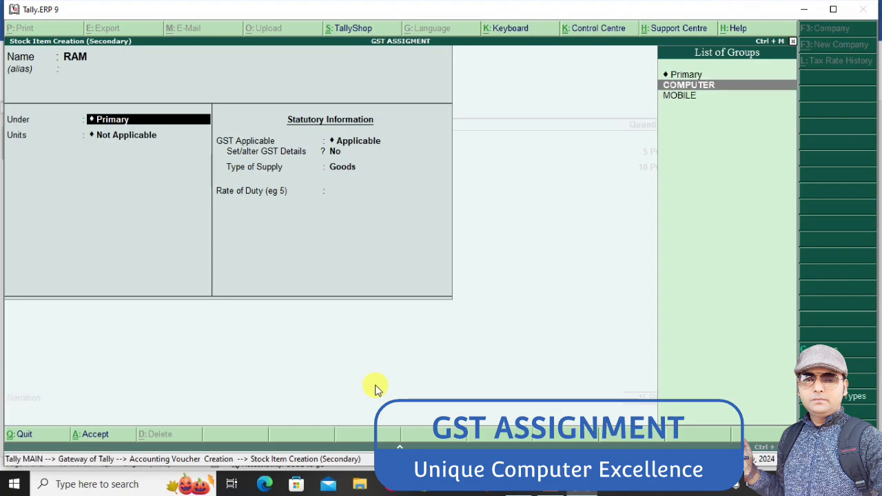
key("Return")
key("Down")
key("Return")
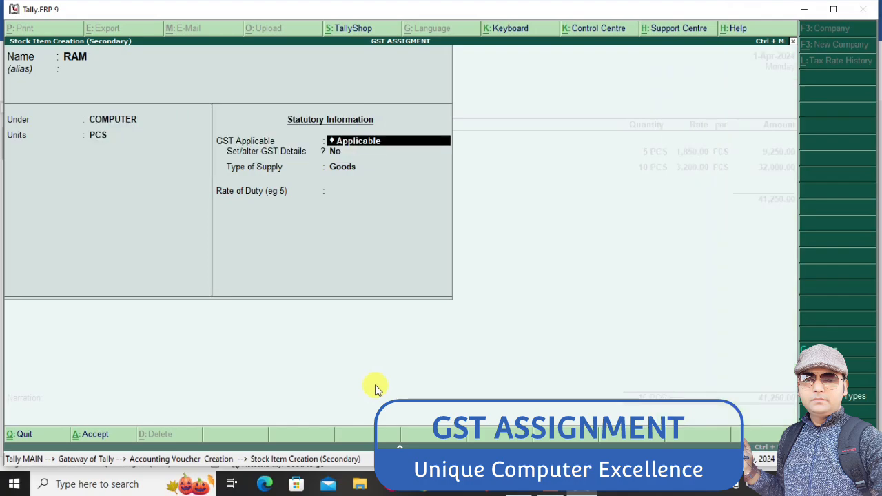
Enable RAM's GST details and set its taxability to Taxable, keeping calculation On Value and the reverse charge and input credit options at No
key("Return")
key("y")
key("Return")
key("Return")
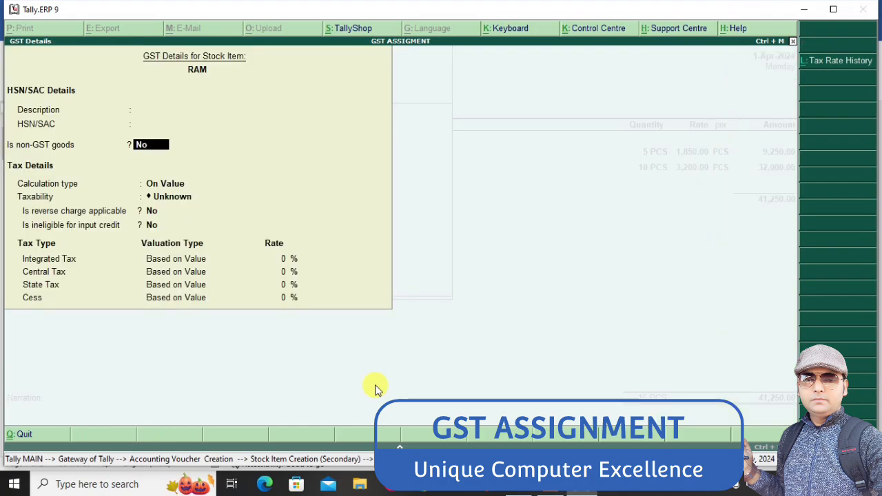
key("Return")
key("Return")
type("T")
key("Return")
Set RAM's integrated tax rate to 18% and save the GST details and the stock item as Goods
key("Return")
key("Return")
type("18")
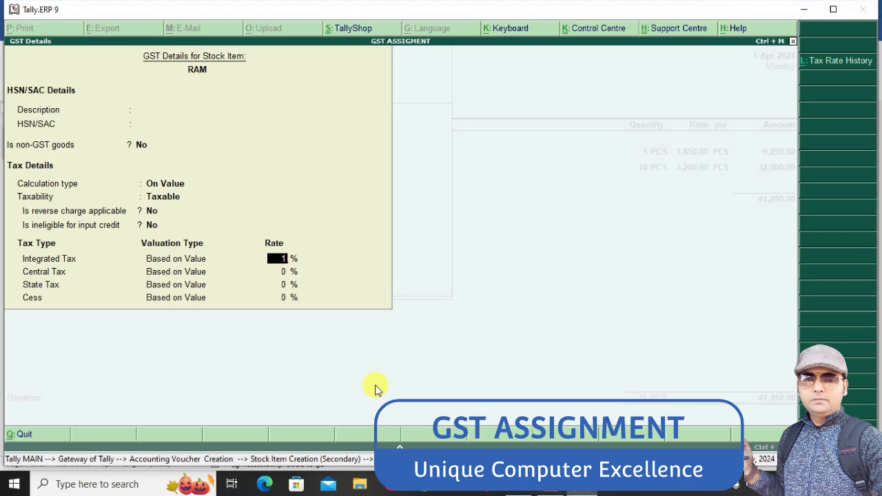
key("Return")
key("ctrl+a")
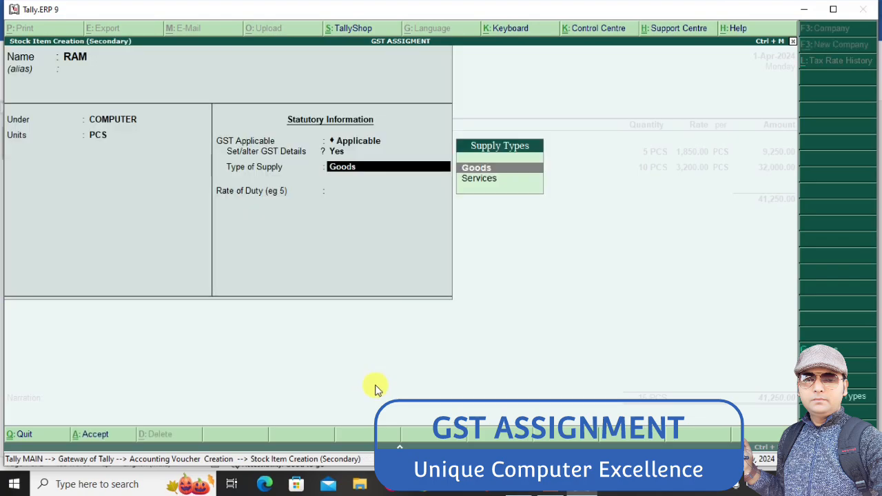
key("ctrl+a")
Enter 15 PCS of RAM at the Word assignment's rate of 1250 and end the voucher's item list
type("1")
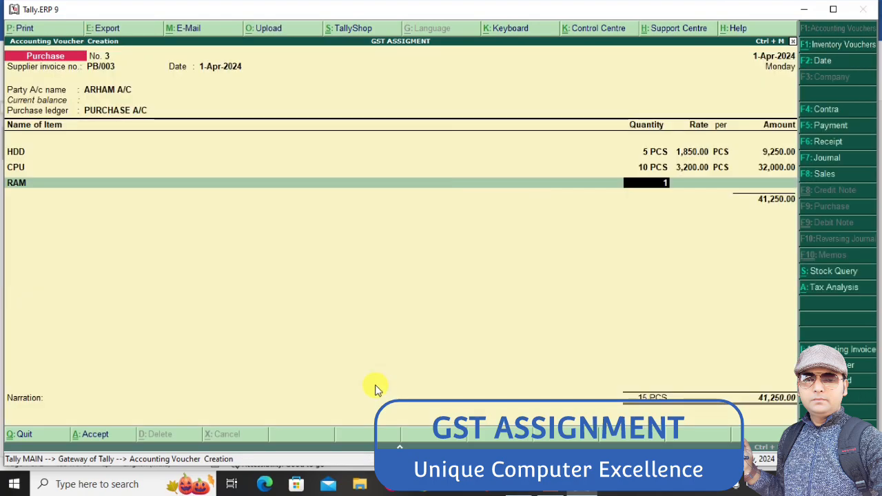
type("5")
key("Return")
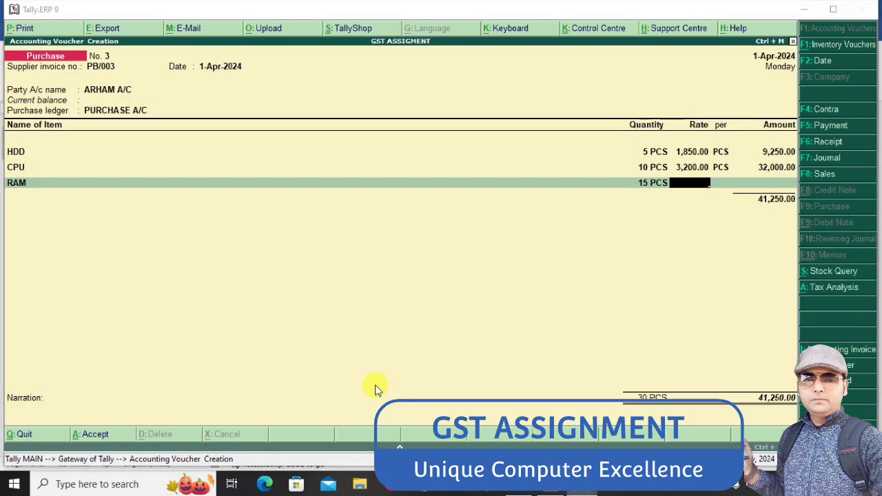
key("alt+Tab")
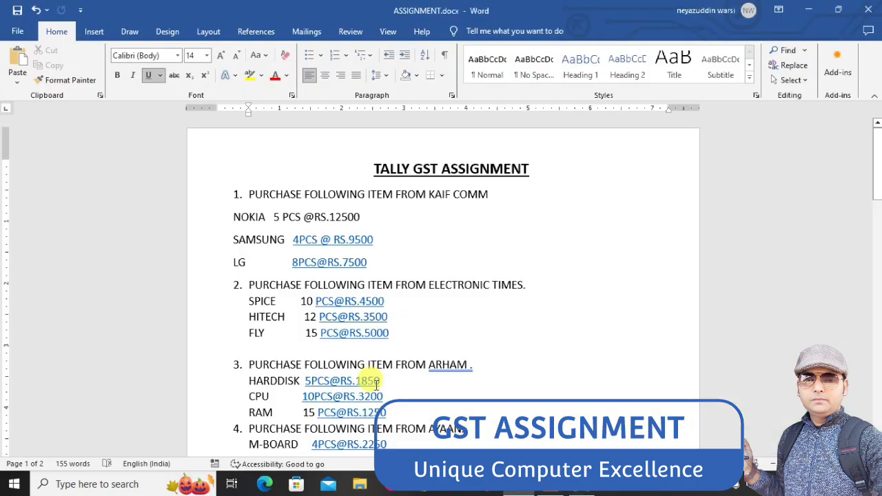
key("alt+Tab")
type("1250")
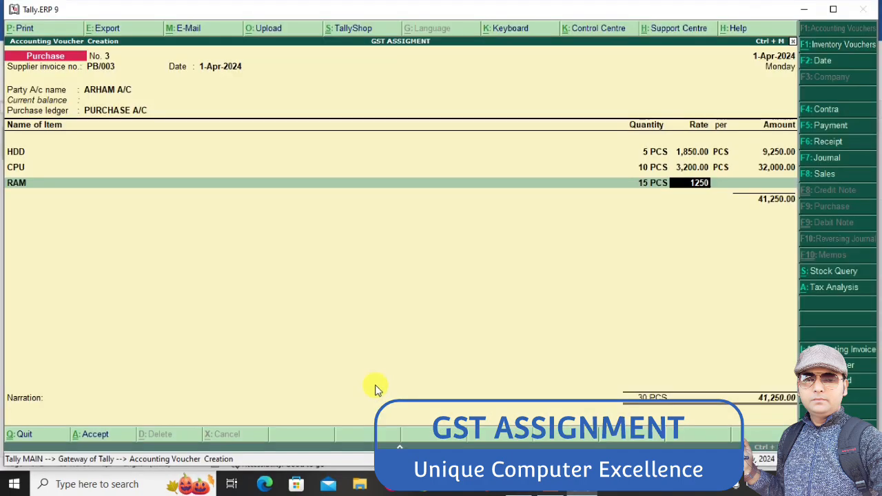
key("Return")
Add the INPUT CGST and INPUT SGST ledgers below the voucher's items with their automatically calculated amounts
key("Return")
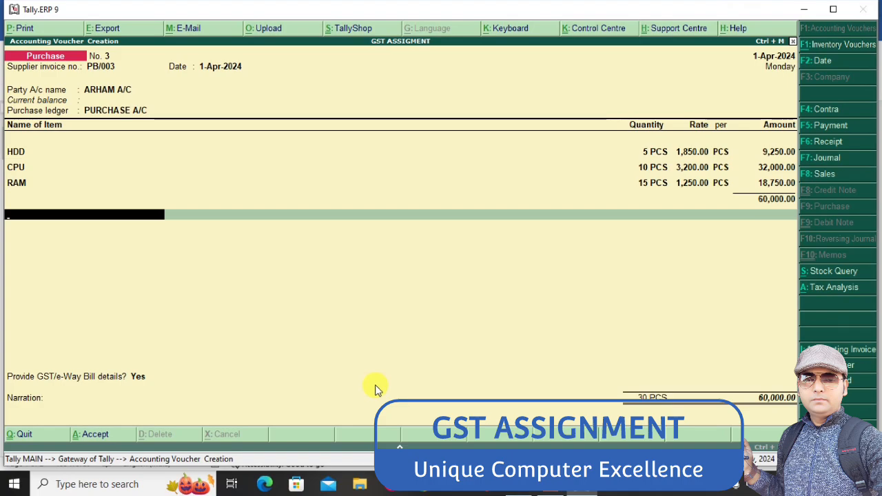
type("IN")
key("Return")
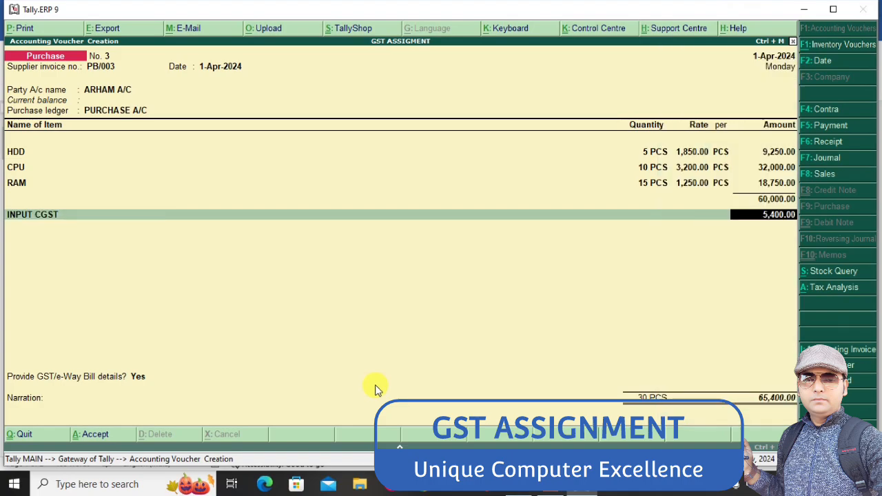
key("Return")
type("IN")
key("Down")
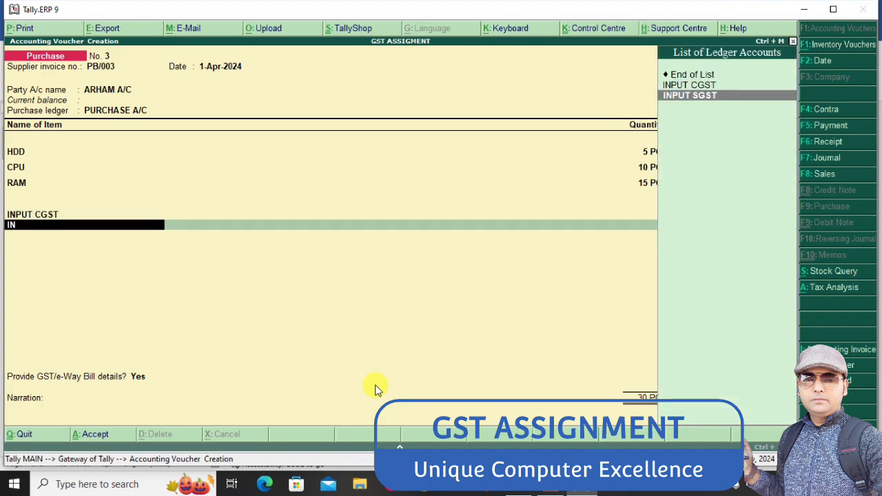
key("Return")
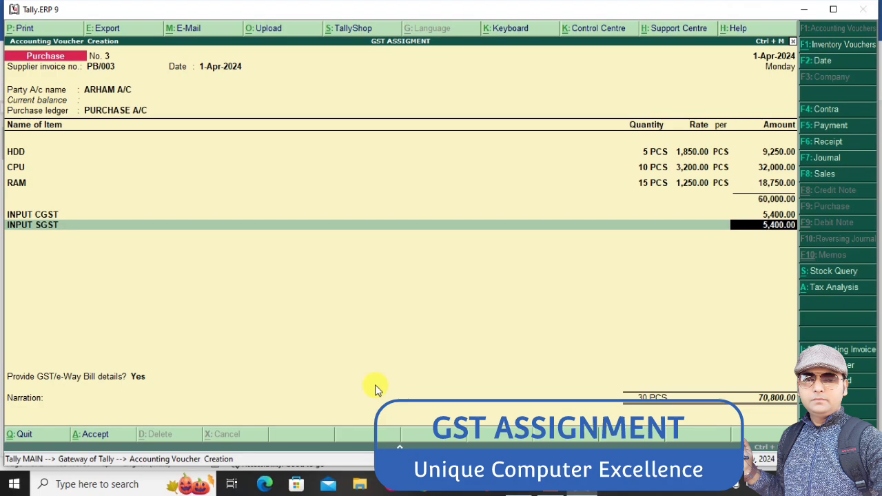
Save the third purchase voucher and give the fourth the supplier invoice number PB/004 dated 1-Apr-2024
key("ctrl+a")
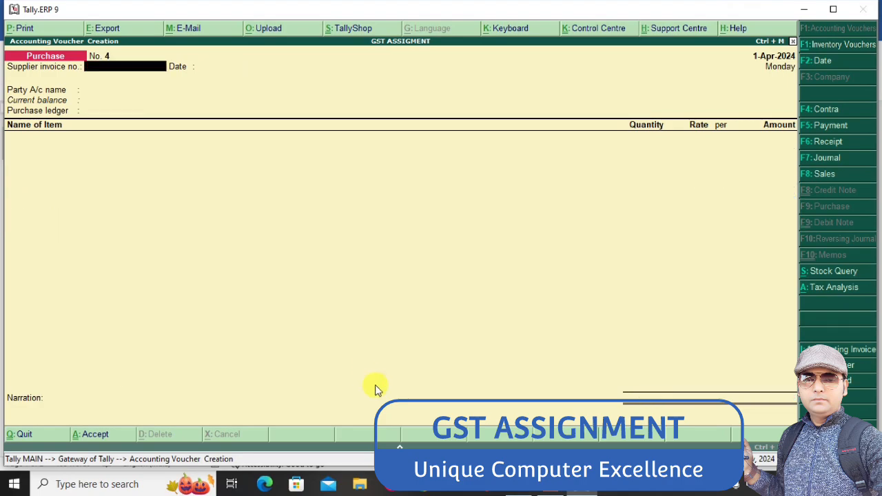
type("PB/004")
key("Return")
key("Return")
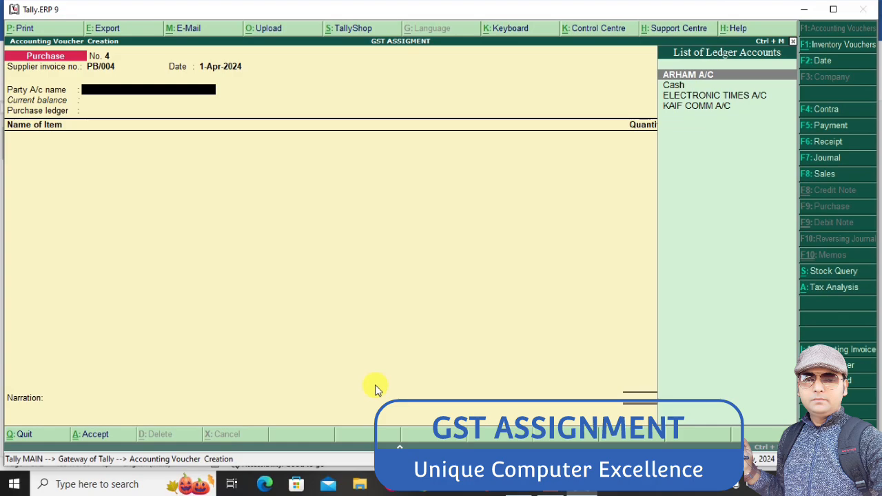
Check the Word assignment's fourth purchase for its supplier, then return to the Tally.ERP 9 voucher
key("alt+Tab")
key("Down")
key("Down")
key("Down")
key("Down")
key("Down")
key("Down")
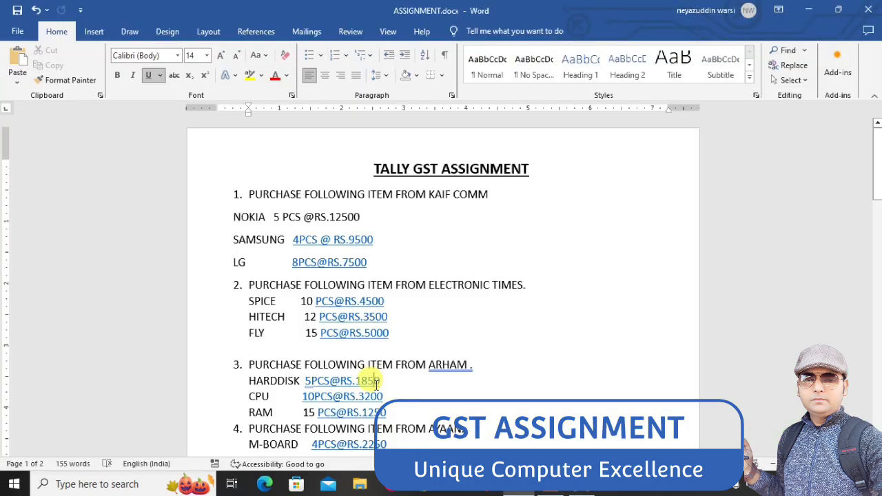
key("Down")
key("Down")
key("Down")
key("Down")
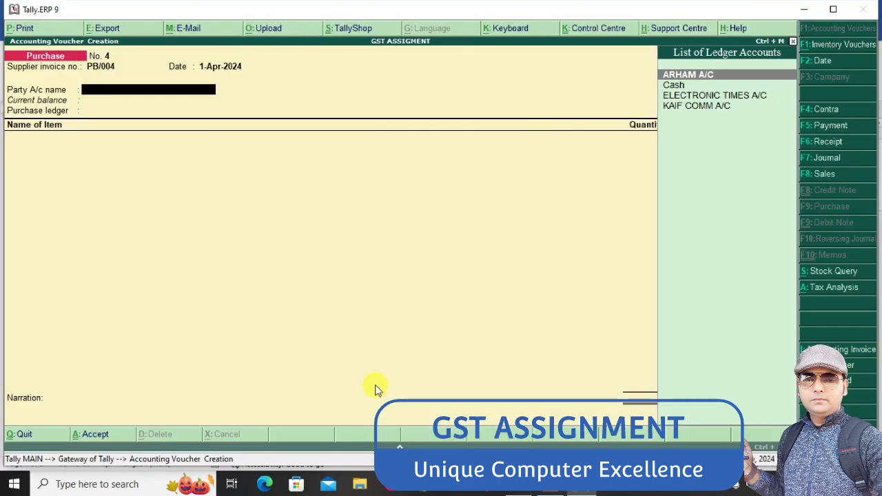
key("alt+Tab")
Start a new party ledger named after the assignment's fourth supplier with the suffix A/C, leaving the alias empty
key("alt+c")
type("A")
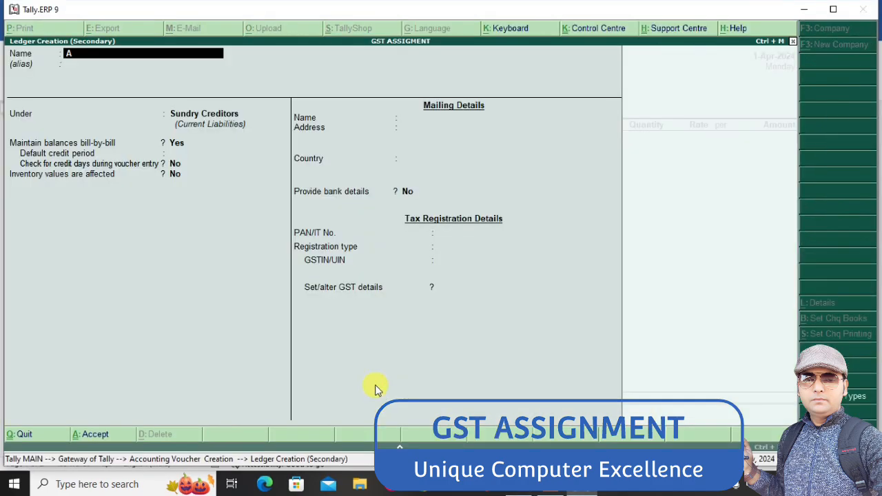
type("YYAW")
key("BackSpace")
key("BackSpace")
key("BackSpace")
type("AA")
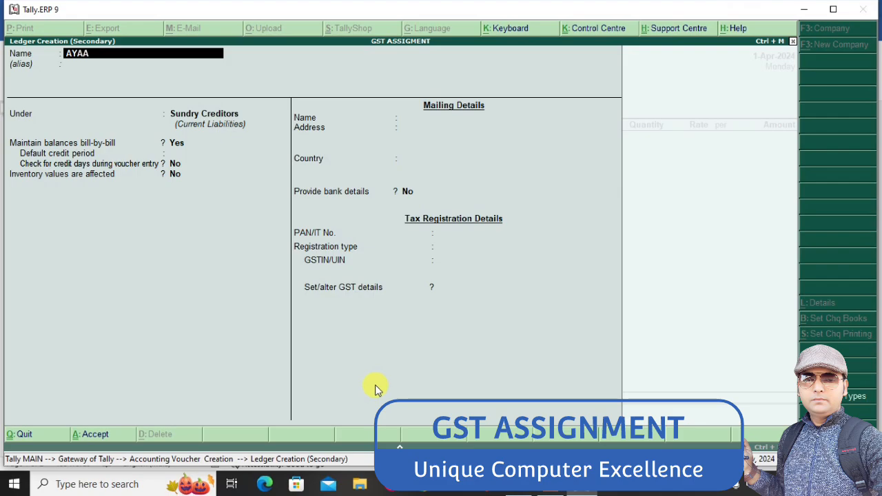
type("N A/C")
key("Return")
Save the supplier ledger under Sundry Creditors and set PURCHASE A/C as the voucher's purchase ledger, accepting the default party details
key("Return")
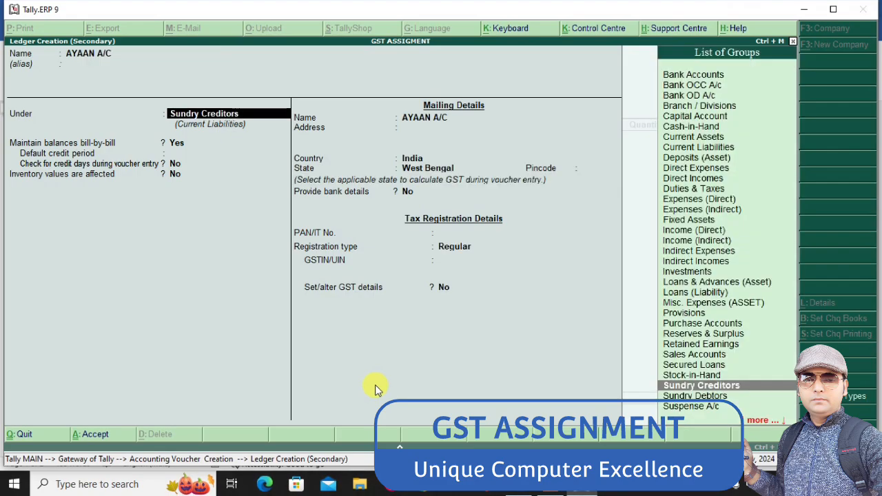
key("Return")
key("ctrl+a")
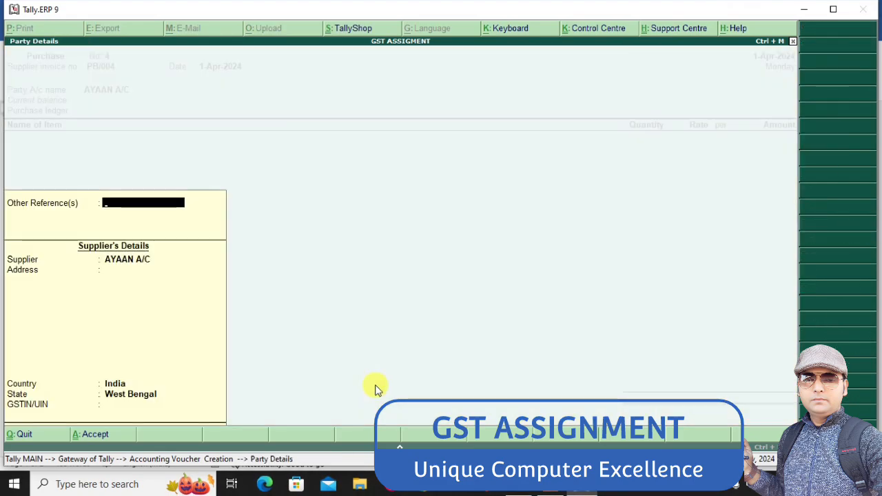
key("ctrl+a")
key("Return")
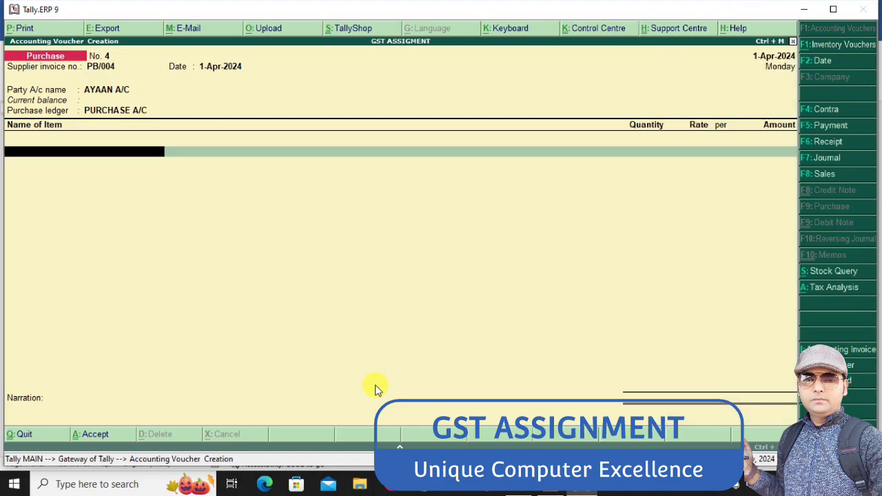
Create a stock item MB for the Word assignment's M-BOARD, under the COMPUTER group with PCS units and GST applicable
key("alt+Tab")
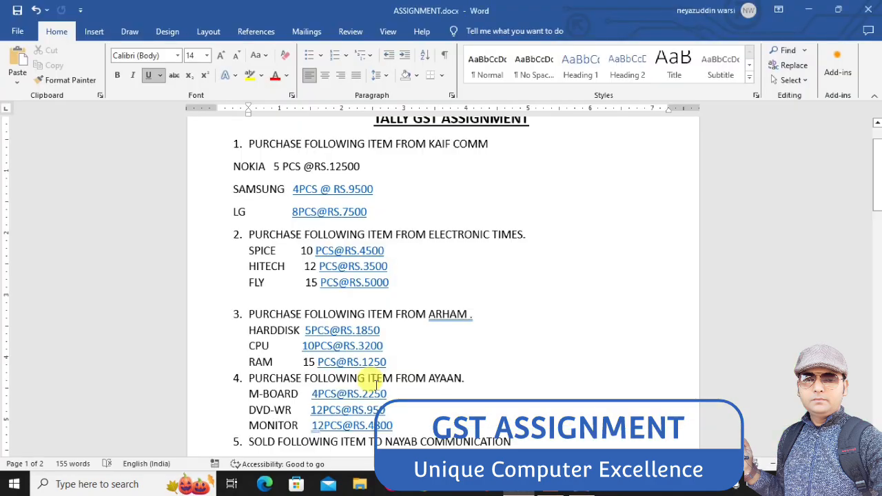
key("alt+Tab")
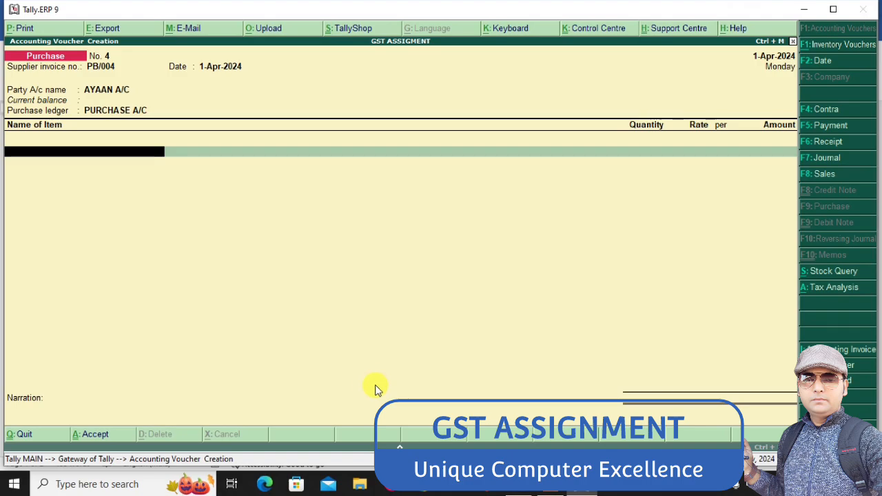
key("alt+c")
type("MB")
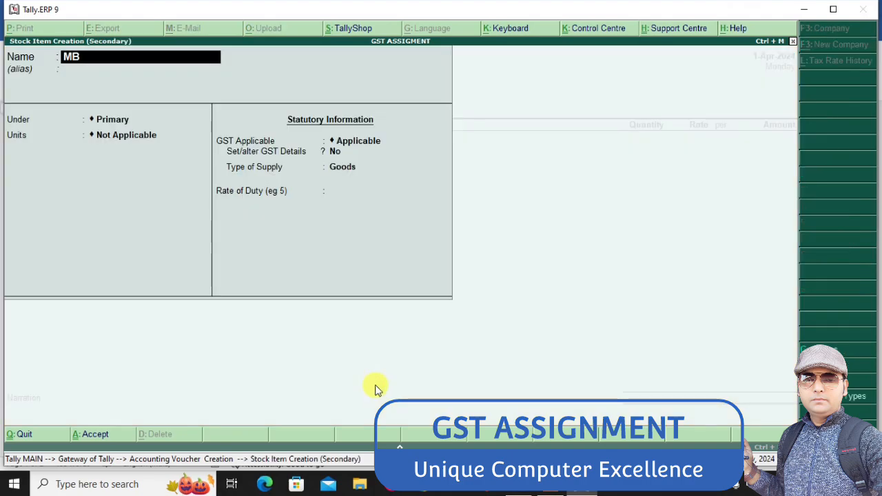
key("Return")
key("Return")
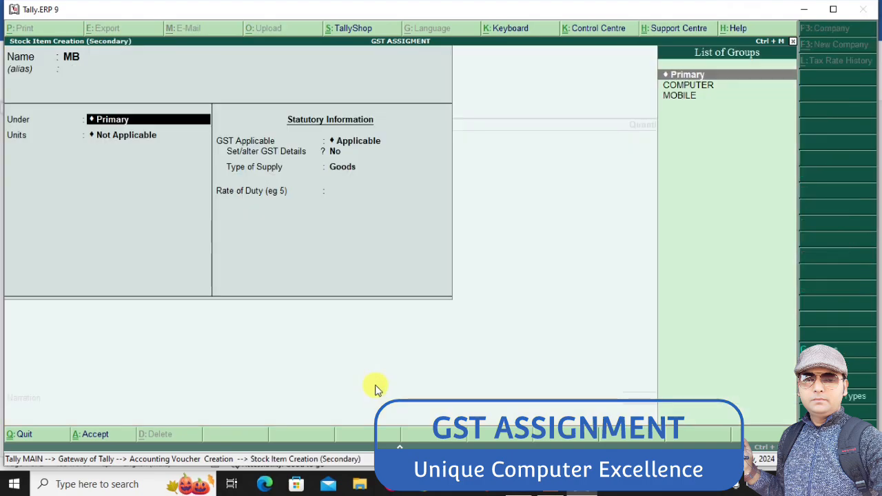
key("Down")
key("Return")
key("Down")
Enable MB's GST details and set its taxability to Taxable, keeping calculation On Value and the reverse charge and input credit options at No
key("Return")
key("Return")
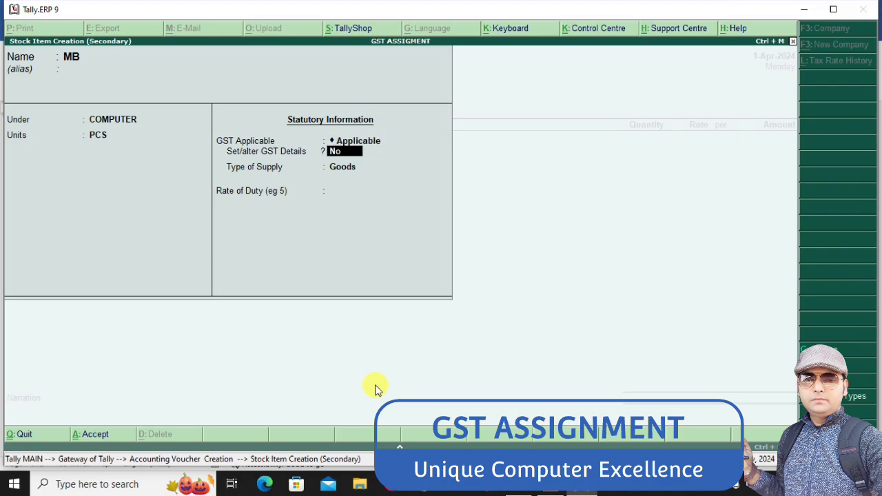
key("y")
key("Return")
key("Return")
key("Return")
key("Return")
key("Return")
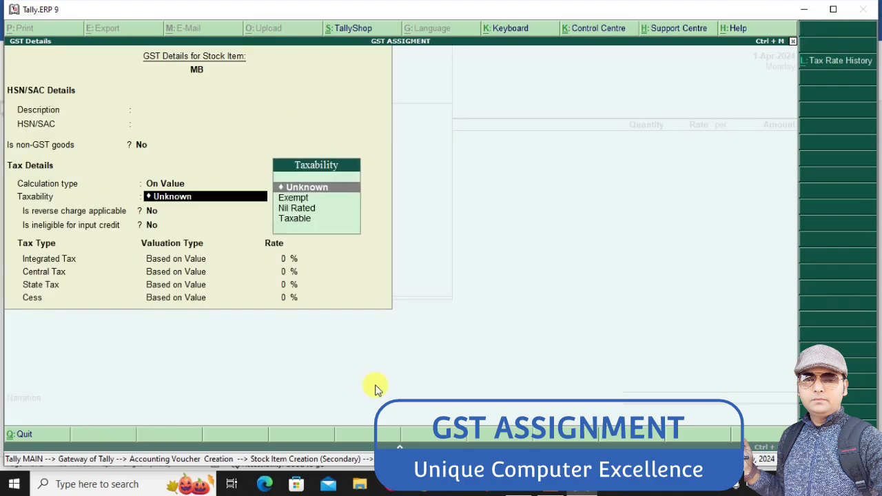
key("BackSpace")
key("BackSpace")
key("BackSpace")
key("BackSpace")
key("BackSpace")
key("BackSpace")
key("BackSpace")
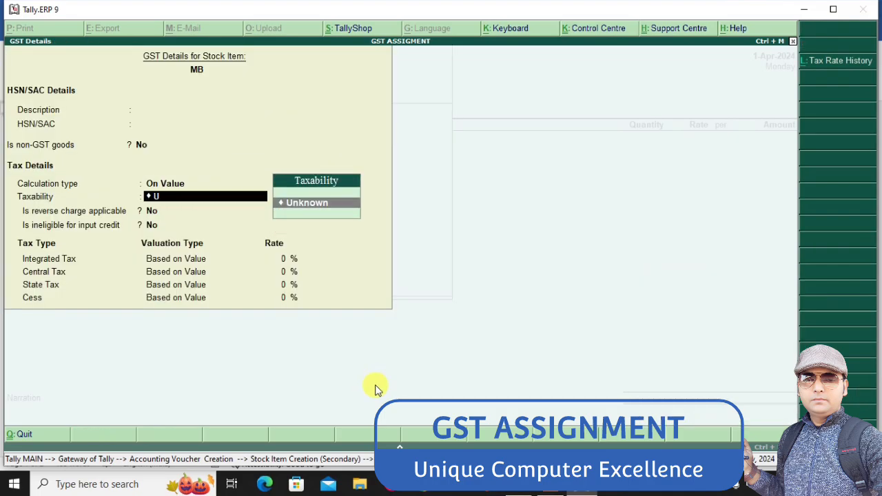
key("BackSpace")
type("ta")
key("Return")
key("Return")
Set MB's integrated tax rate to 18% and save the GST details and the stock item
key("Return")
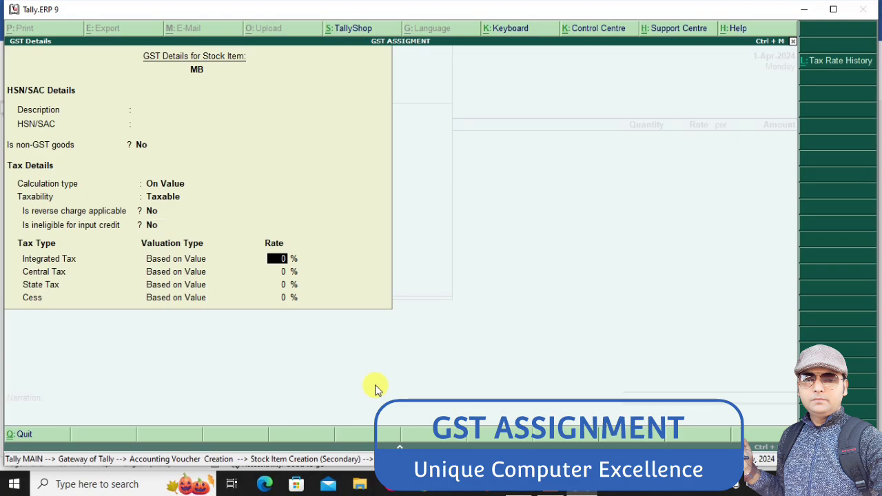
type("18")
key("Return")
key("ctrl+a")
key("ctrl+a")
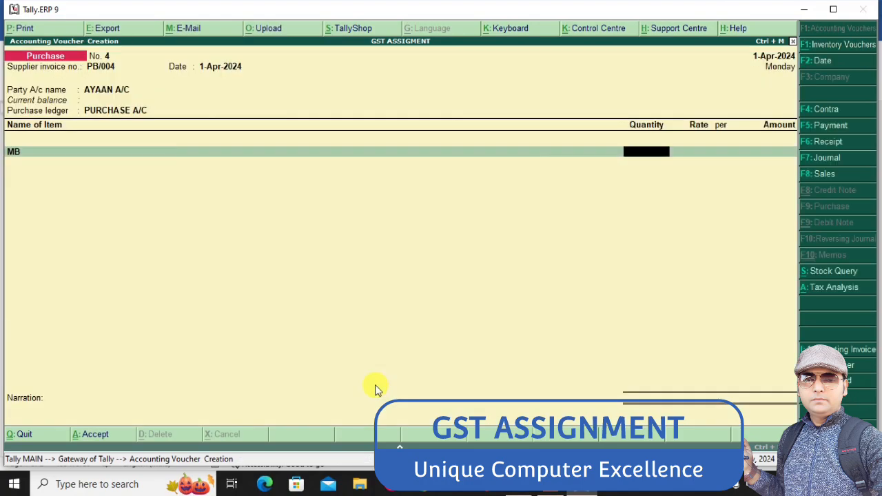
Enter 4 PCS of MB at the Word assignment's M-BOARD rate of 2250
key("alt+Tab")
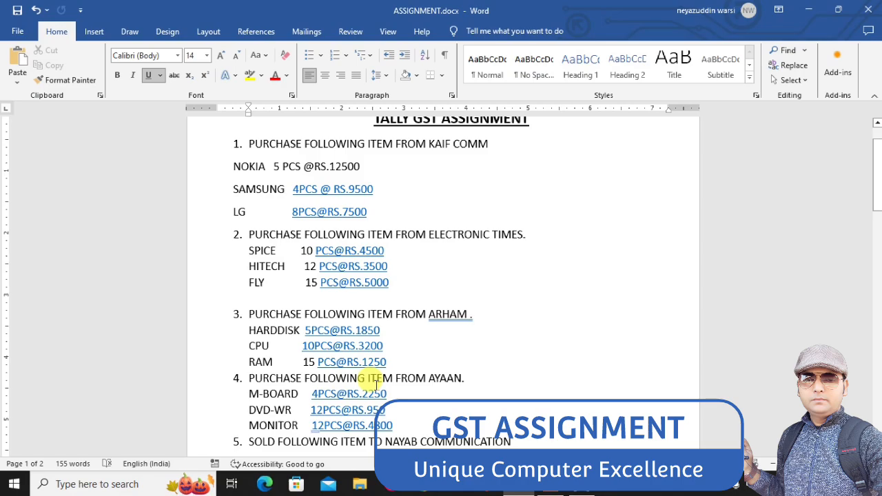
left_click(405, 394)
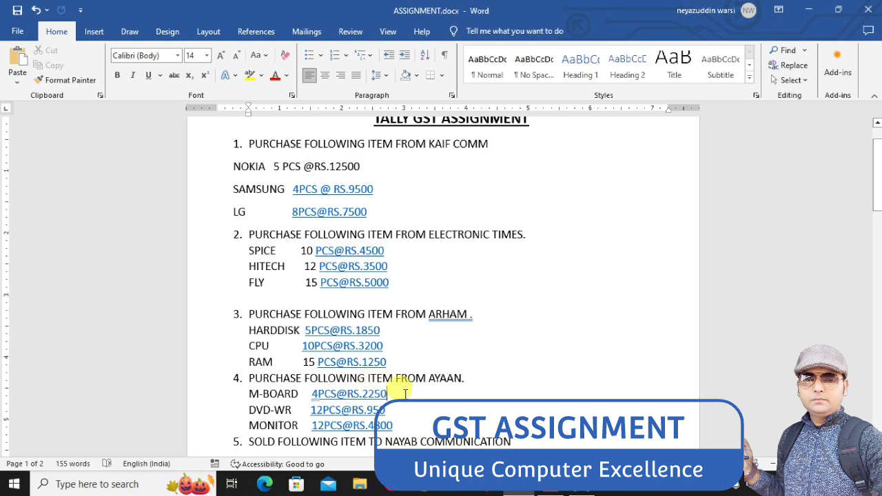
key("alt+Tab")
type("4")
key("Return")
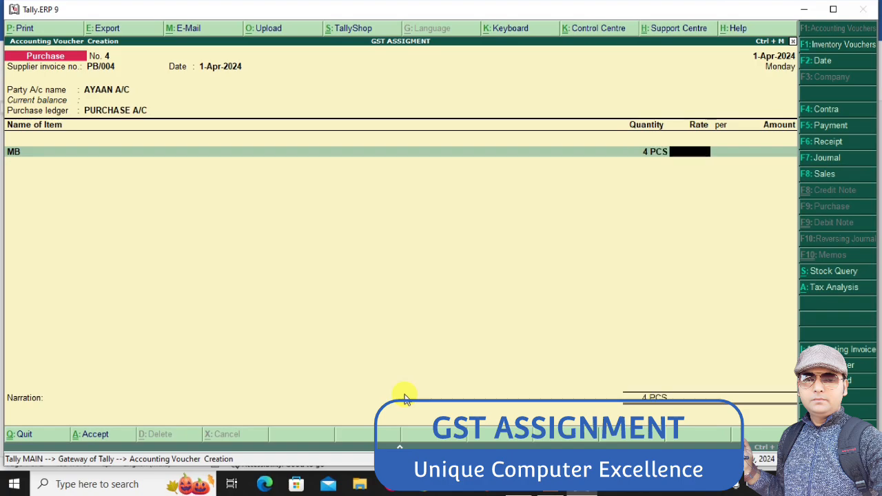
type("2250")
key("Return")
key("Return")
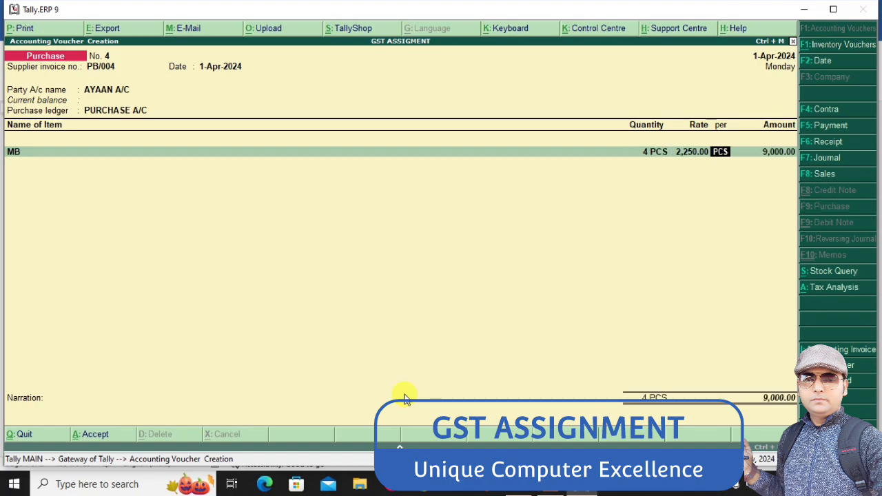
key("Return")
Create a stock item DVD for the Word assignment's DVD-WR, under the COMPUTER group with PCS units and GST applicable
key("alt+Tab")
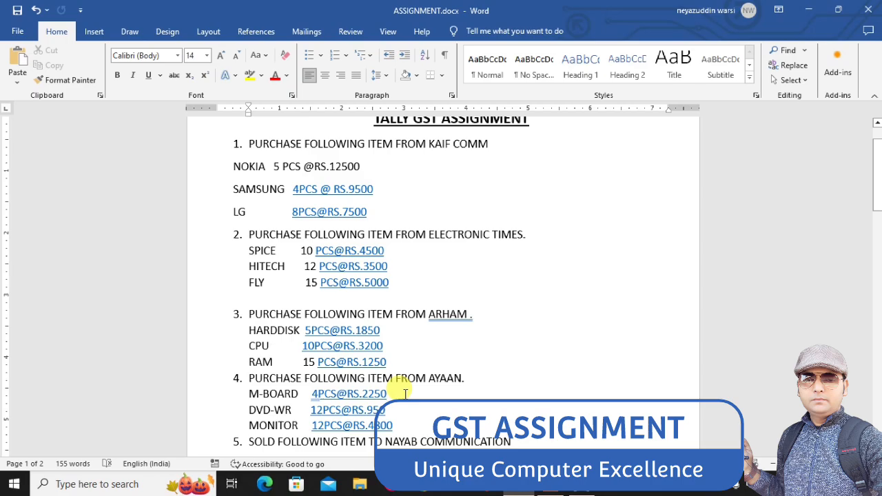
key("alt+Tab")
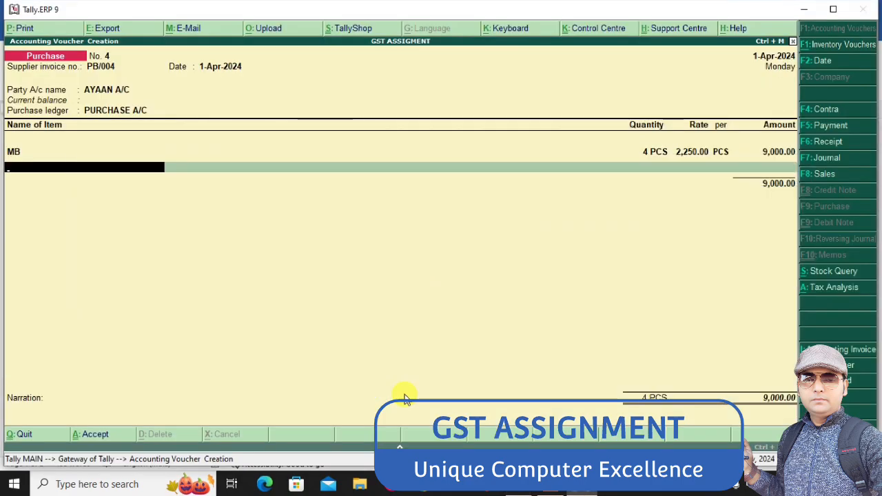
key("alt+c")
type("D")
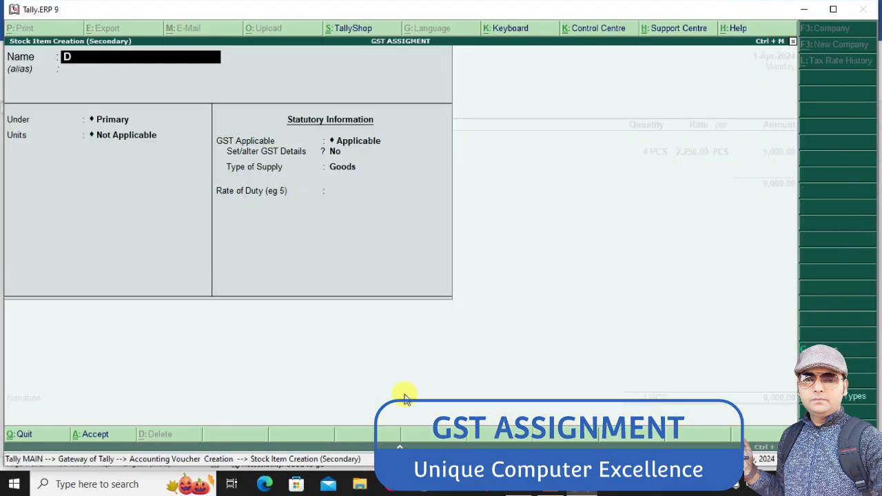
type("VD")
key("Return")
key("Return")
key("Down")
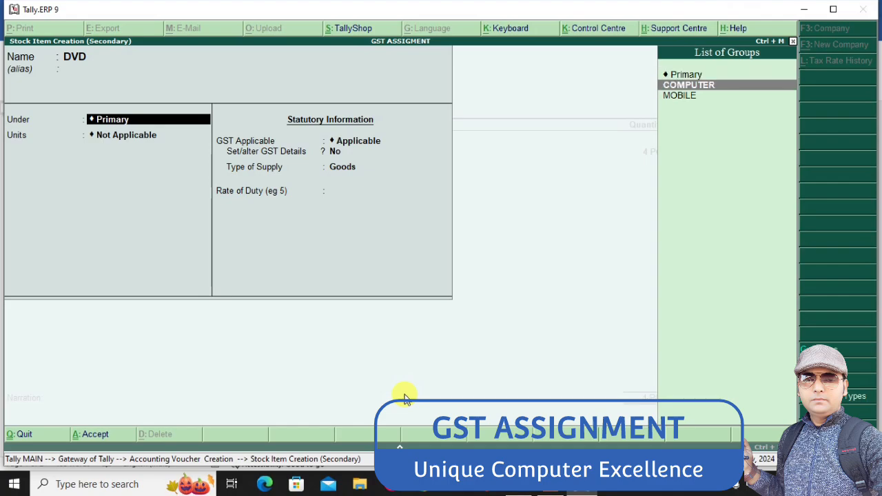
key("Return")
key("Down")
Enable DVD's GST details and set its taxability to Taxable, keeping calculation On Value and the reverse charge and input credit options at No
key("Return")
key("Return")
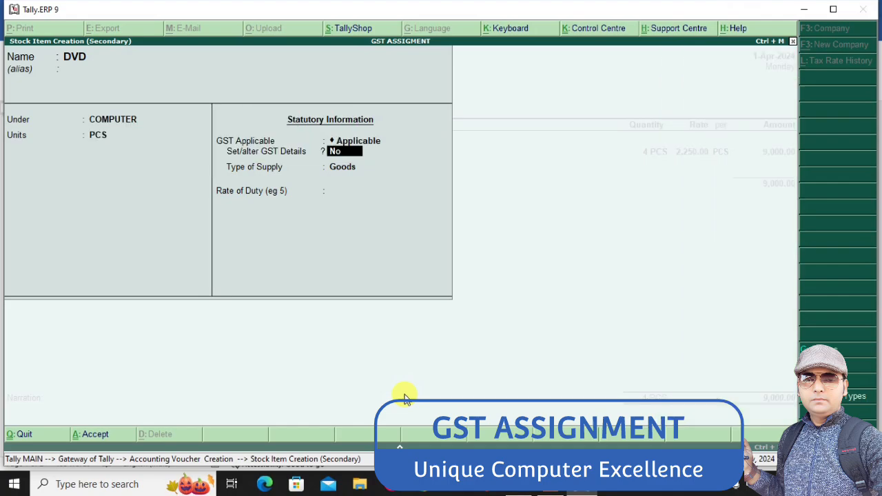
key("y")
key("Return")
key("Return")
key("Return")
key("Return")
key("Return")
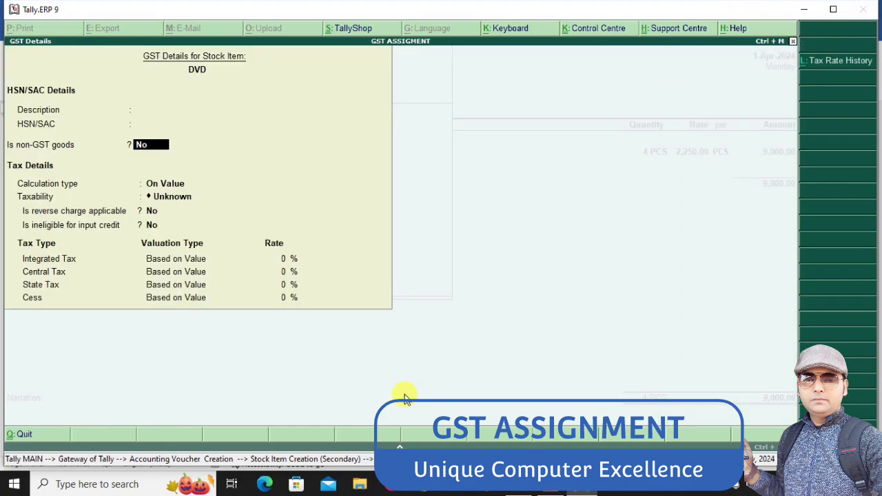
type("ta")
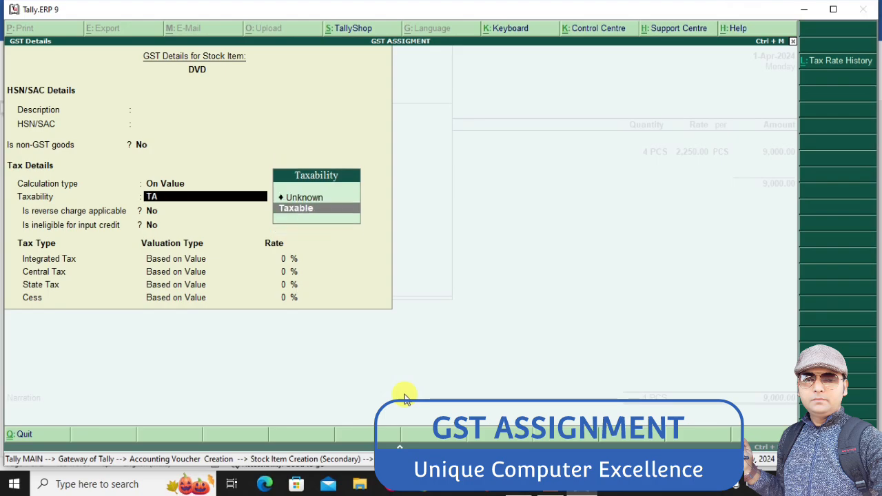
key("Return")
Set DVD's integrated tax rate to 18% and save the GST details and the stock item as Goods
key("Return")
key("Return")
type("18")
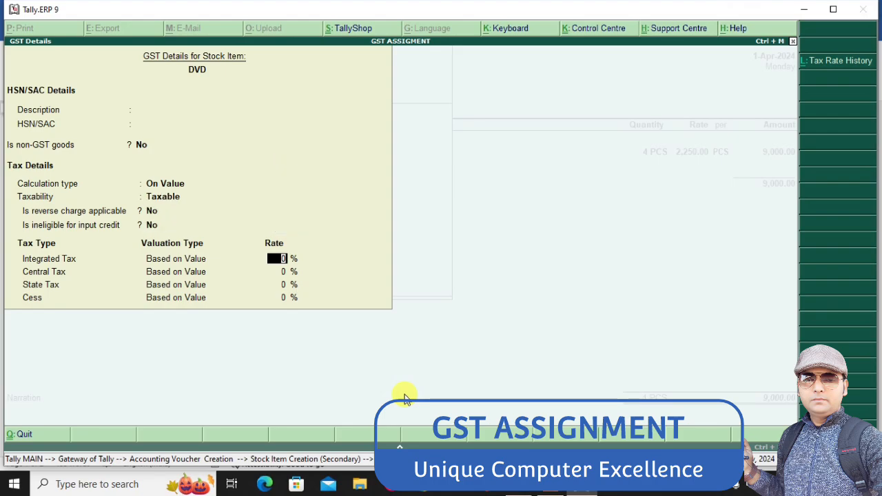
key("Return")
key("Return")
key("ctrl+a")
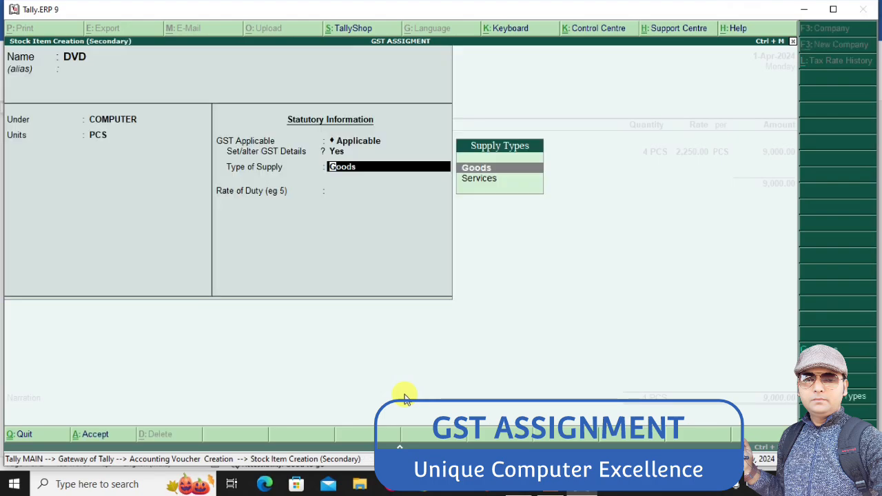
key("ctrl+a")
key("Return")
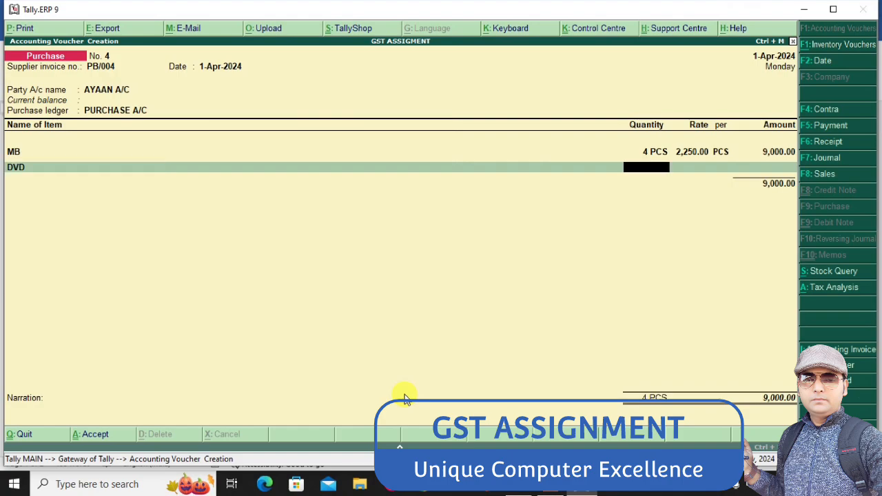
Enter 12 PCS of DVD at the Word assignment's DVD-WR rate of 950
key("alt+Tab")
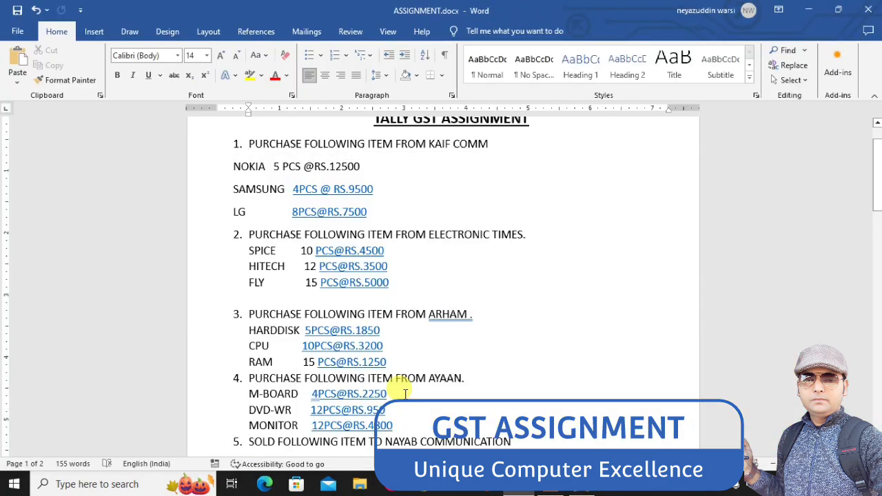
key("alt+Tab")
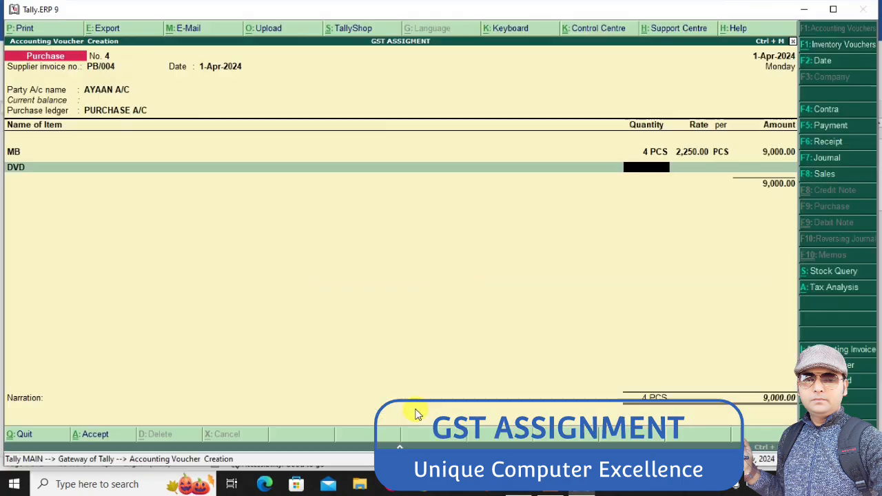
type("12")
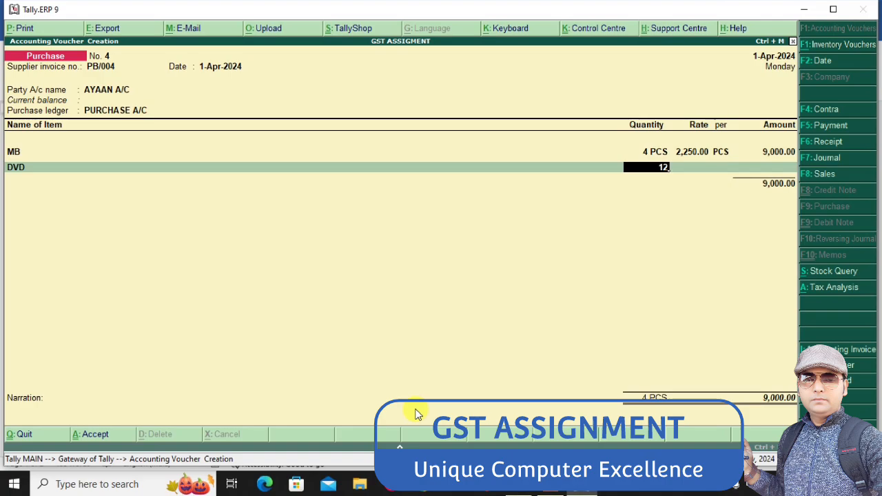
key("Return")
type("950")
key("Return")
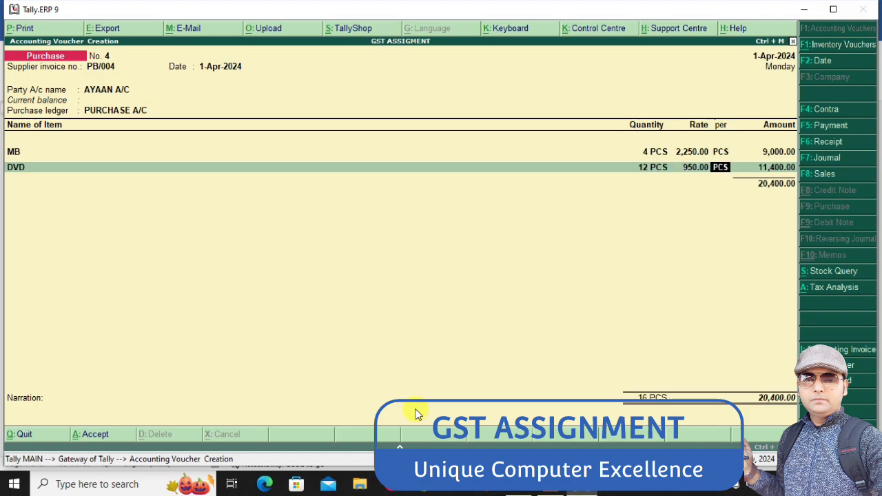
key("Return")
key("Return")
Create a stock item MONITOR from the Word assignment, under the COMPUTER group with PCS units and GST applicable
key("alt+Tab")
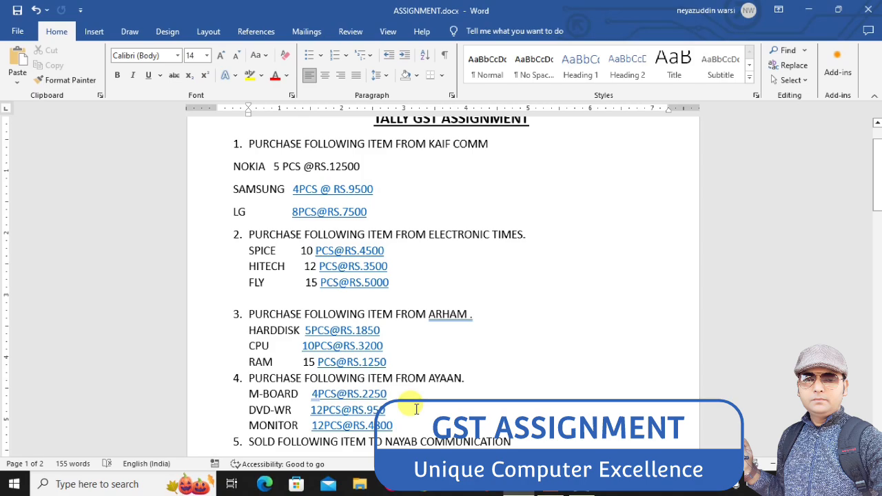
key("alt+Tab")
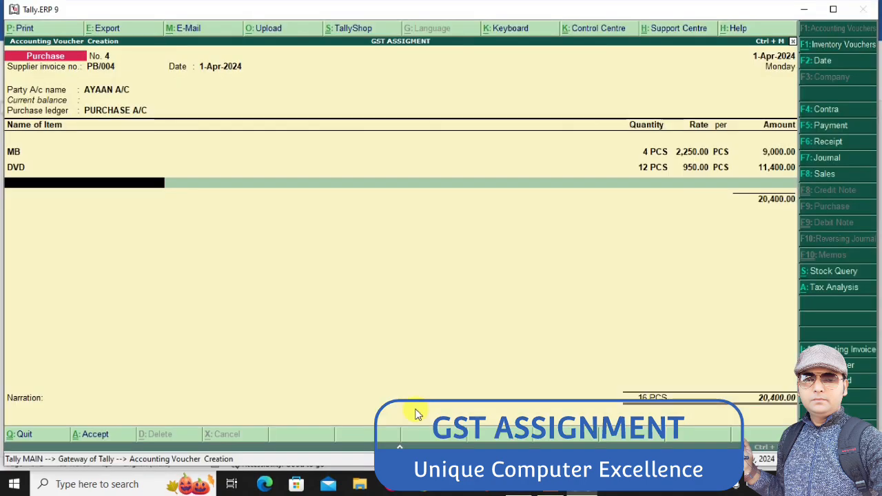
key("alt+c")
type("MO")
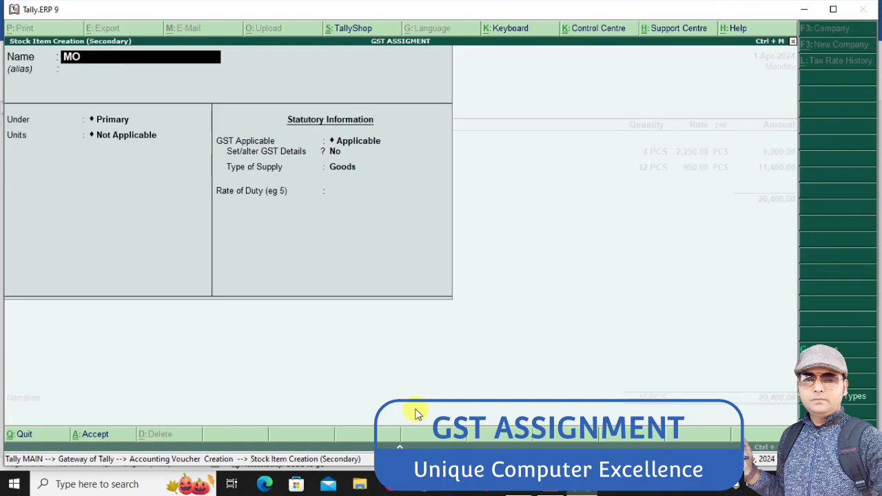
type("NITOR")
key("Return")
key("Return")
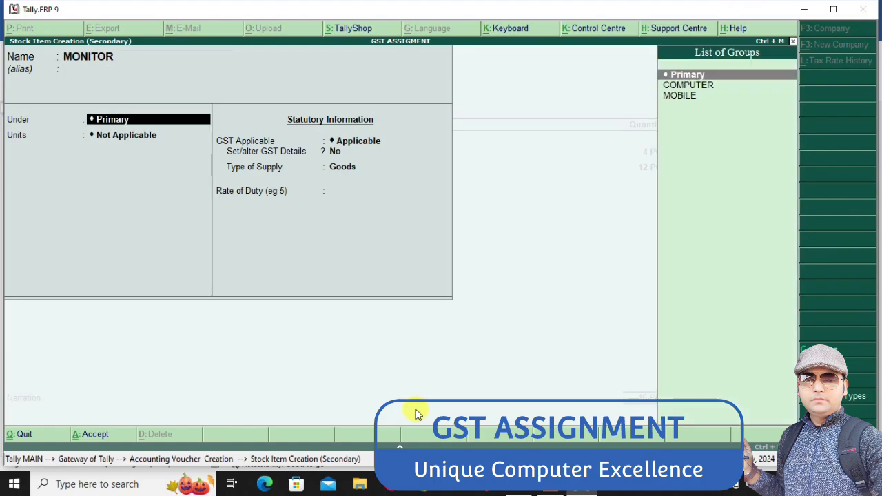
key("Down")
key("Return")
key("Down")
Enable MONITOR's GST details and set its taxability to Taxable, keeping calculation On Value and the reverse charge and input credit options at No
key("Return")
key("Return")
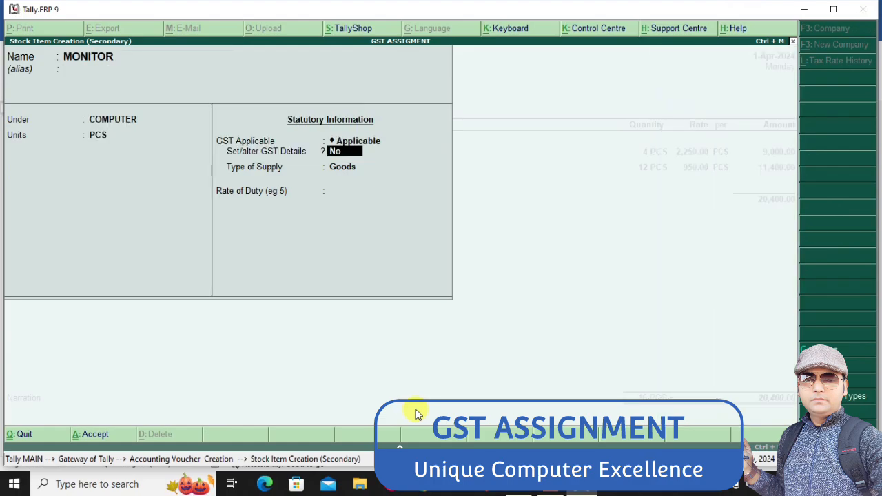
key("y")
key("Return")
key("Return")
key("Return")
key("Return")
key("Return")
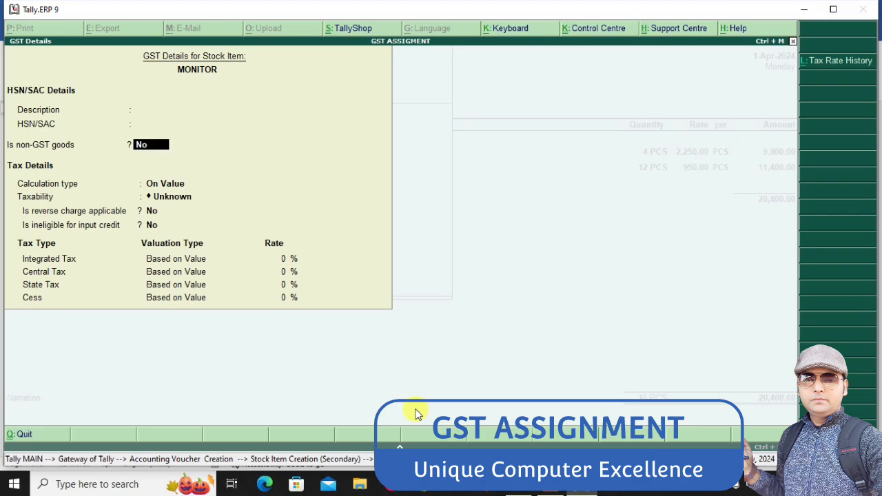
type("TA")
Set MONITOR's integrated tax rate to 18% and save the GST details and the stock item as Goods
key("Return")
key("Return")
key("Return")
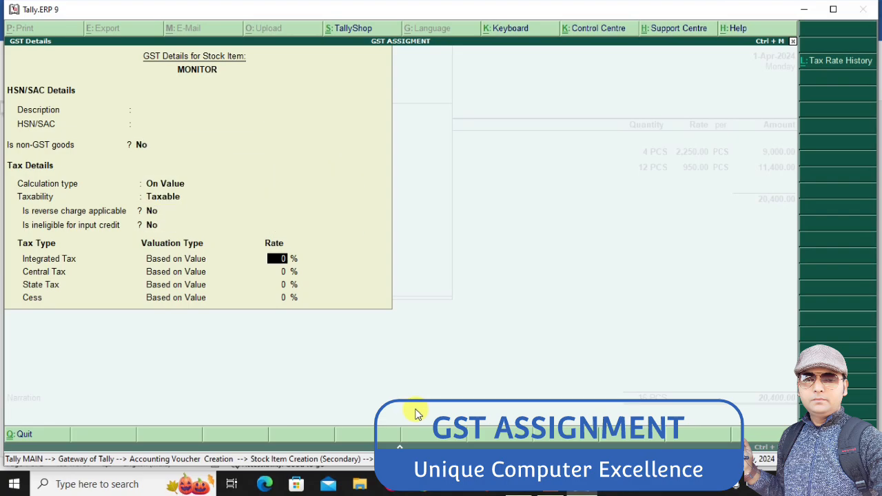
type("18")
key("Return")
key("ctrl+a")
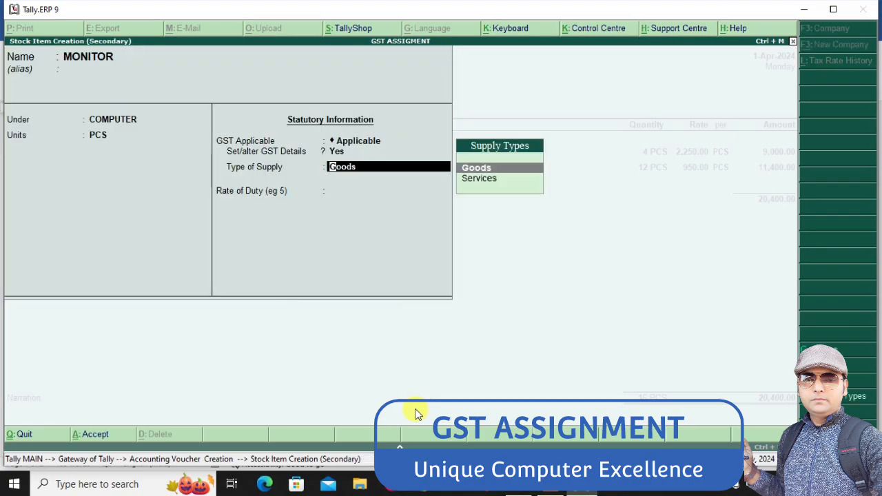
key("ctrl+a")
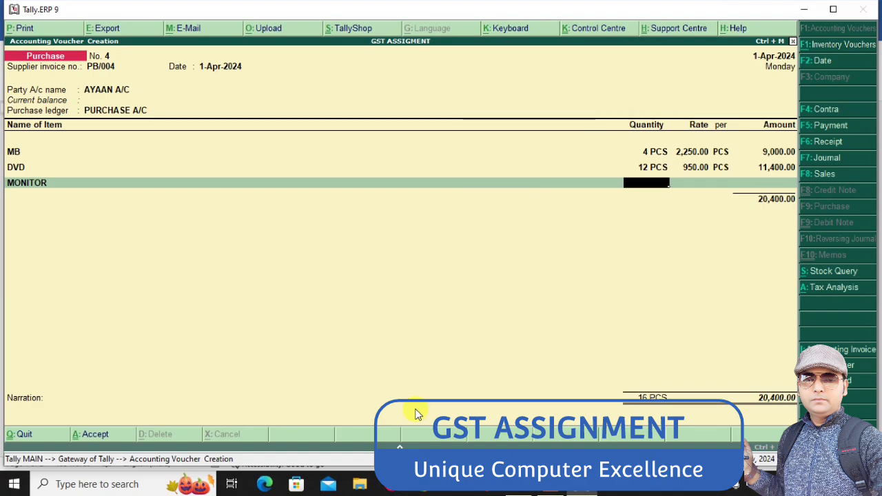
Enter 12 PCS of MONITOR at the Word assignment's rate of 4800
key("alt+Tab")
key("alt+Tab")
type("12")
key("Return")
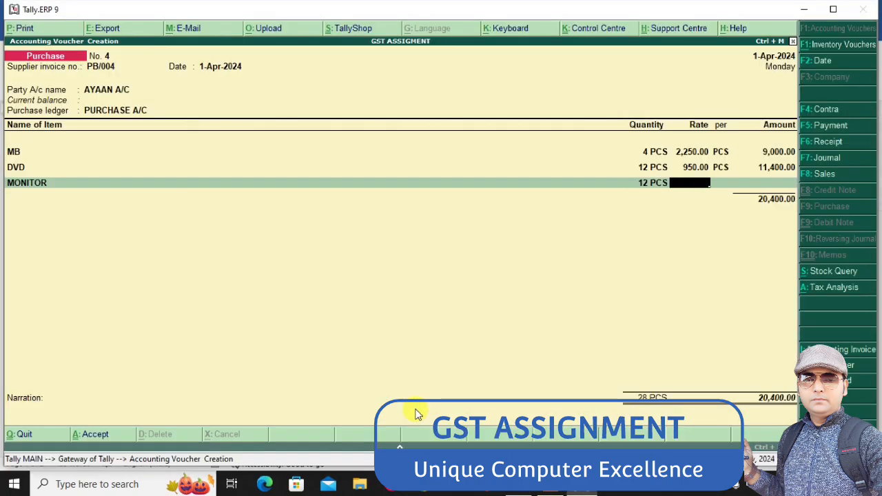
type("4800")
key("Return")
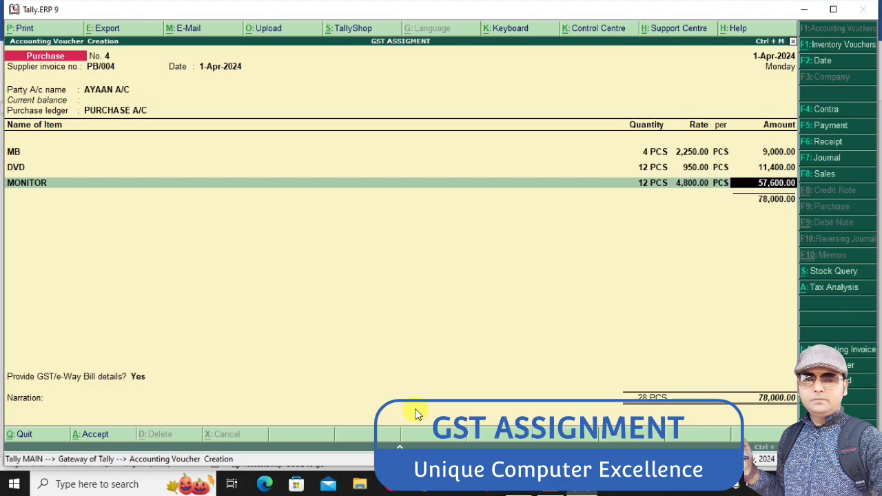
key("Return")
Add the INPUT CGST and INPUT SGST ledgers to the fourth purchase voucher, save it and leave voucher entry
key("Return")
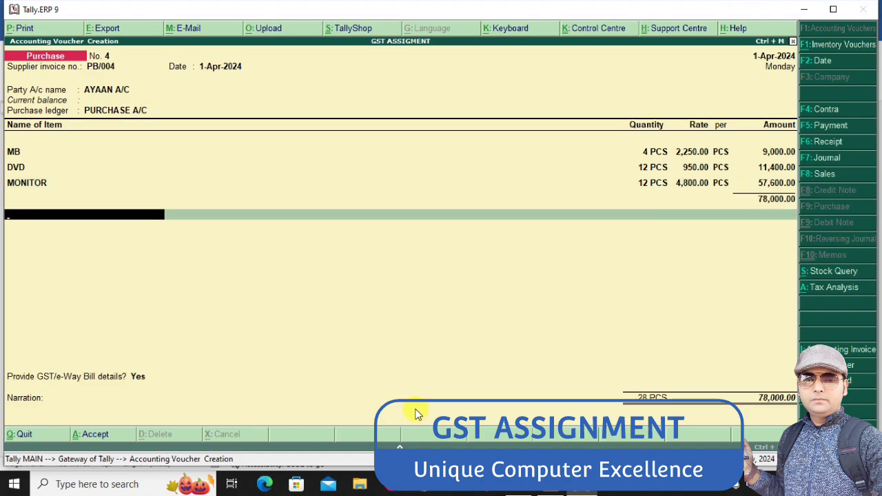
key("Down")
key("Return")
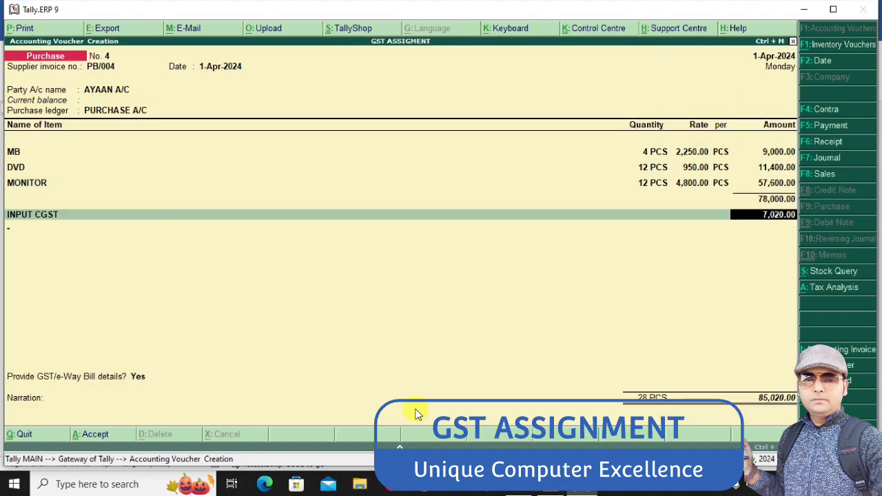
key("Return")
type("IN")
key("Down")
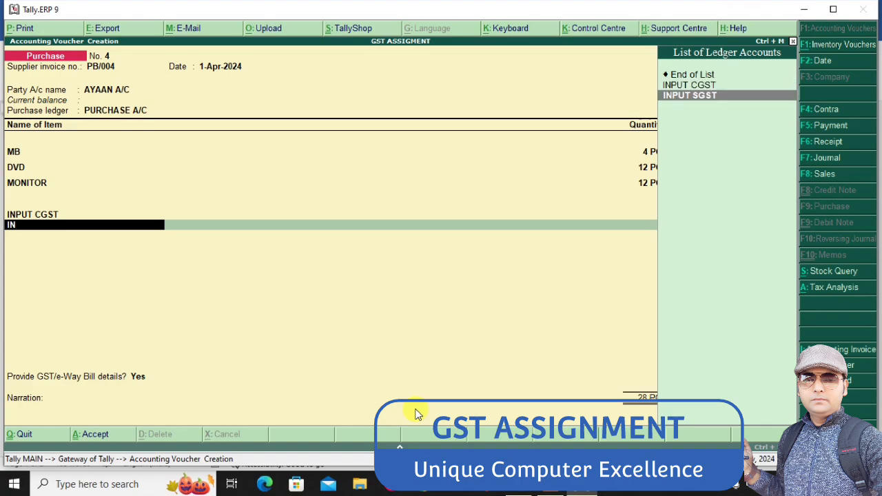
key("Return")
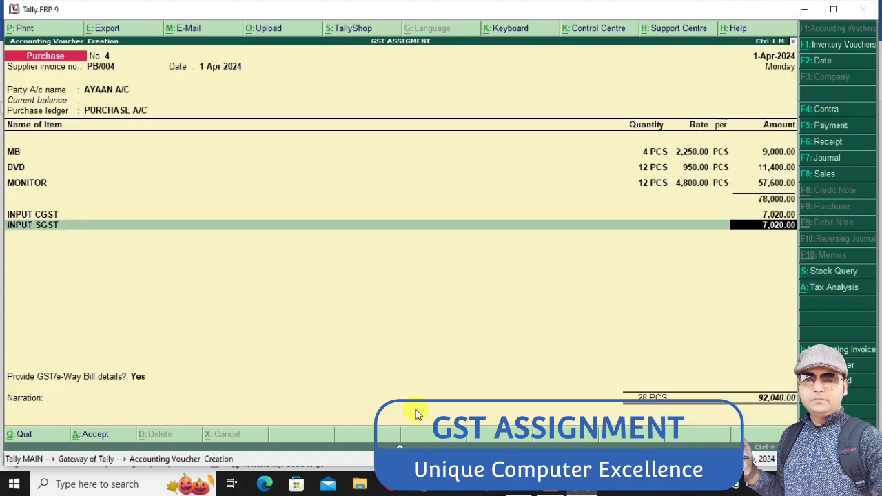
key("ctrl+a")
key("Escape")
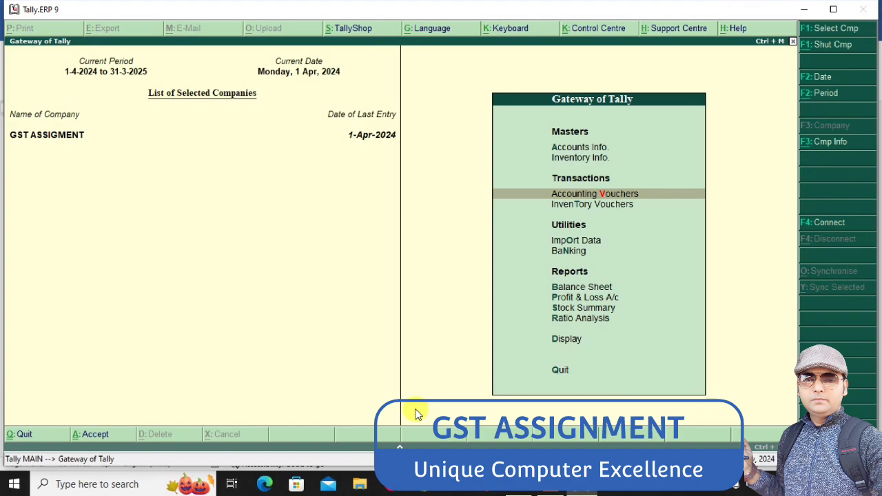
Open the Stock Summary and expand the COMPUTER and MOBILE groups to examine the closing balance of each item
key("Down")
key("Down")
key("Down")
key("Down")
key("Down")
key("Down")
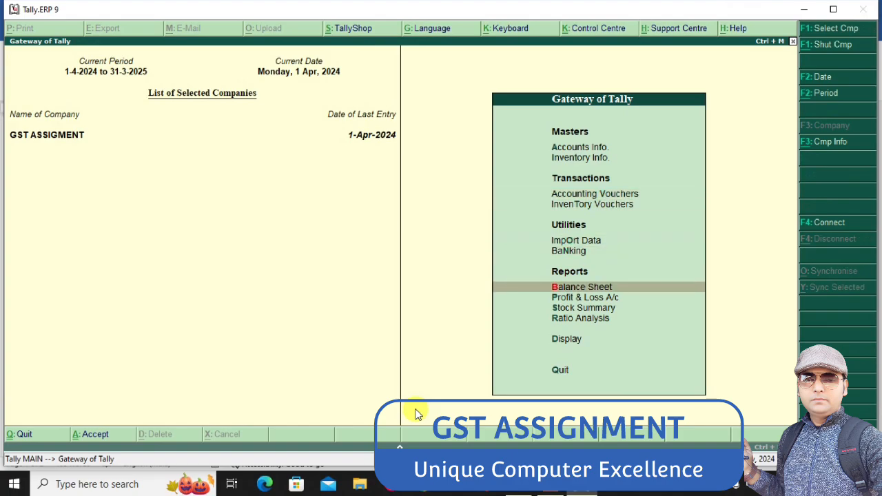
key("Return")
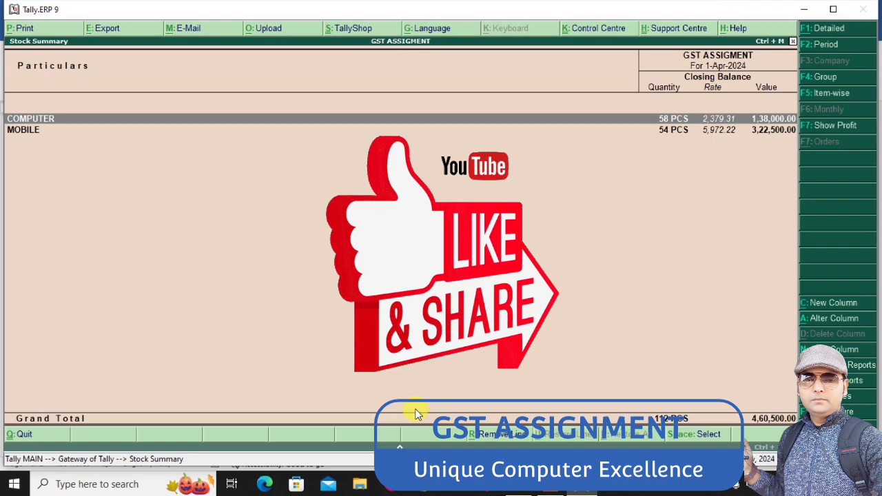
key("shift+Return")
key("Down")
key("Down")
key("Down")
key("Down")
key("Down")
key("Down")
key("Down")
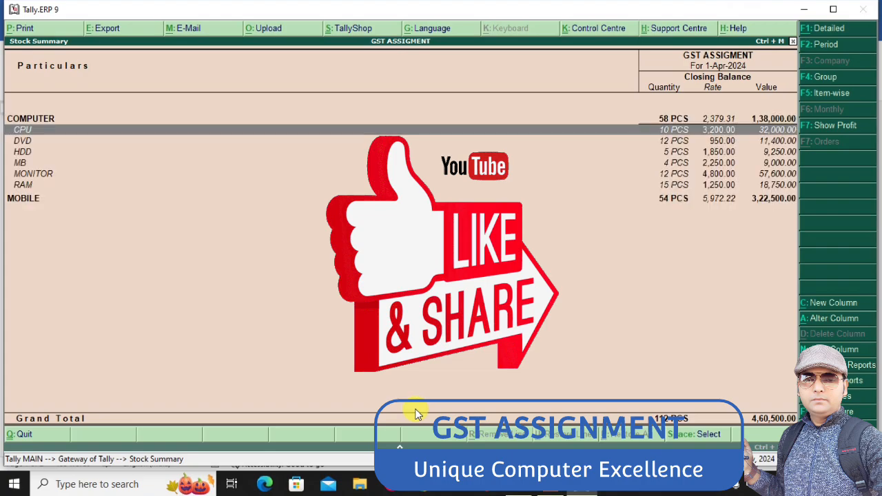
key("shift+Return")
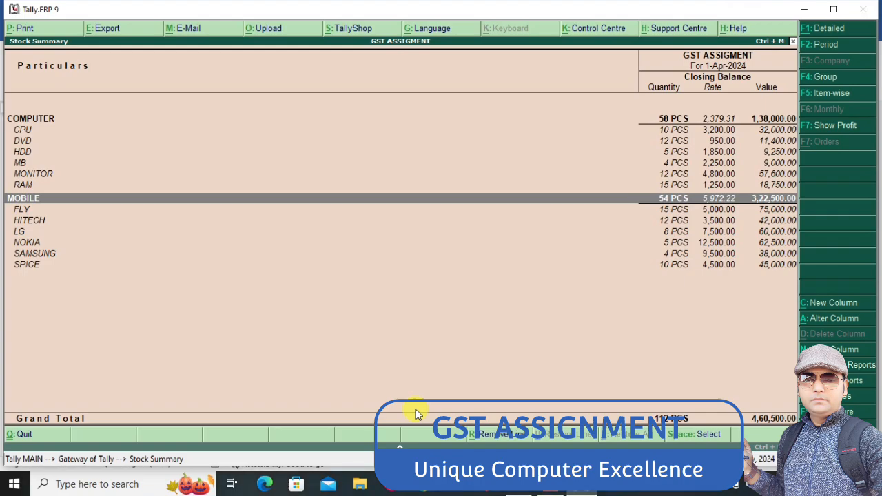
Examine the Balance Sheet in detailed form, checking Duties & Taxes and Sundry Creditors under Current Liabilities, and close it
key("Escape")
key("Up")
key("Up")
key("Down")
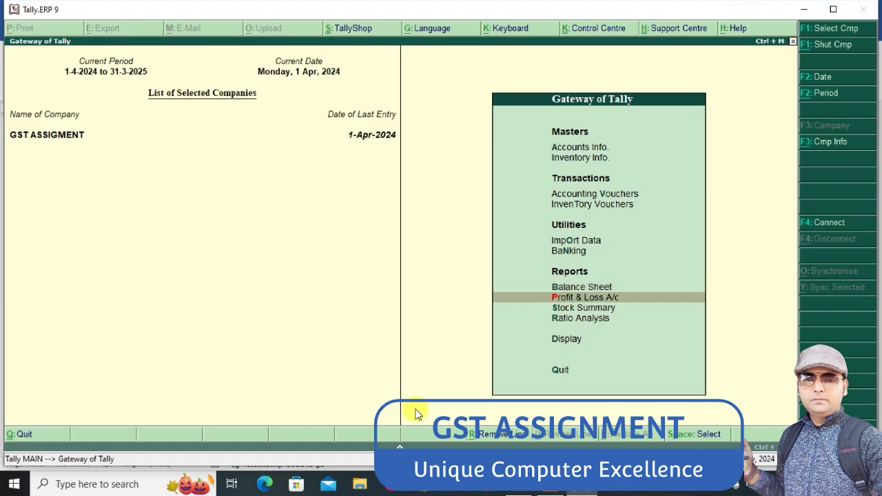
key("Up")
key("Return")
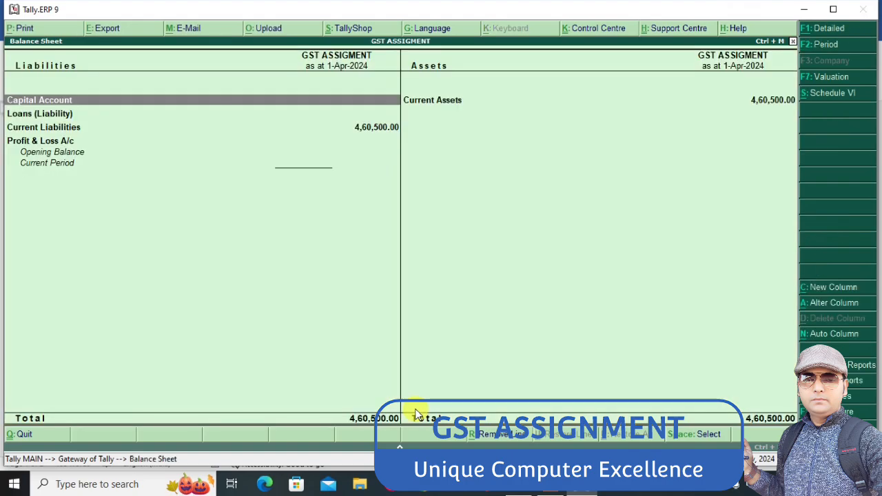
key("alt+F1")
key("Down")
key("Down")
key("Down")
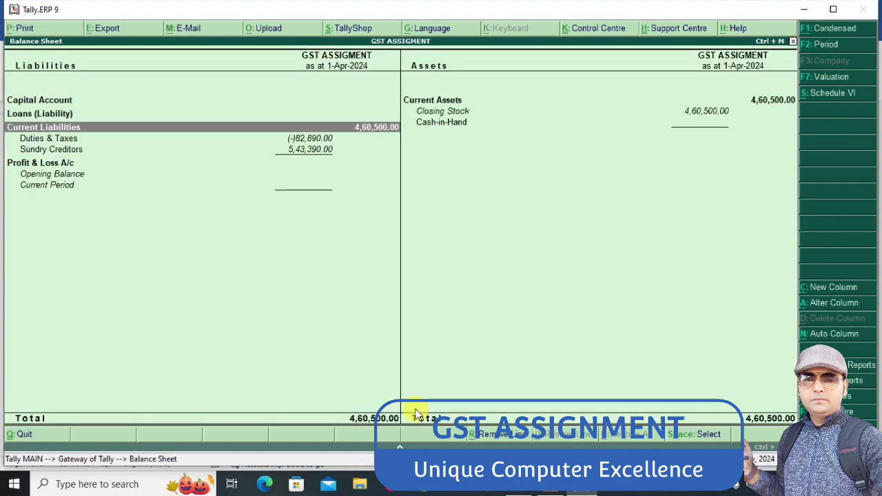
key("Down")
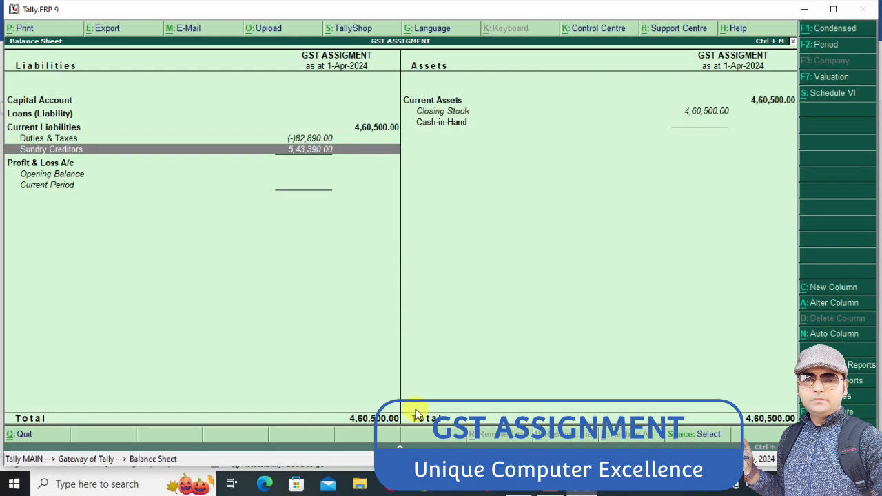
key("Up")
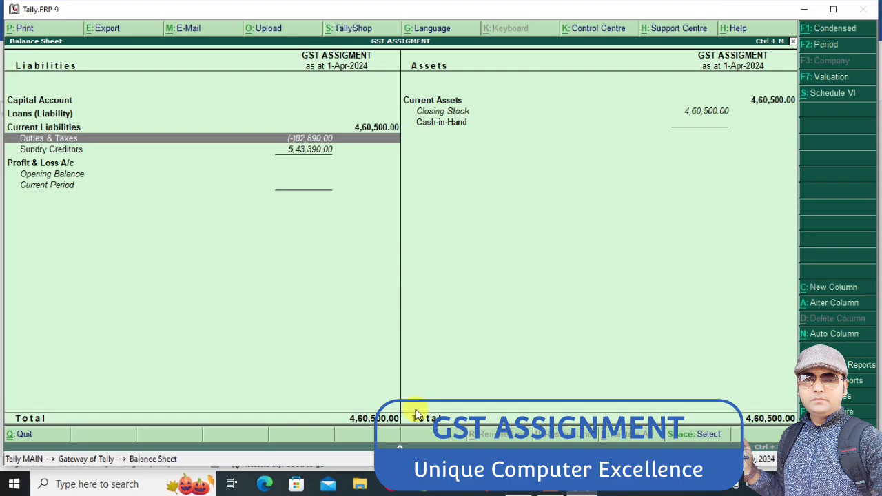
key("Escape")
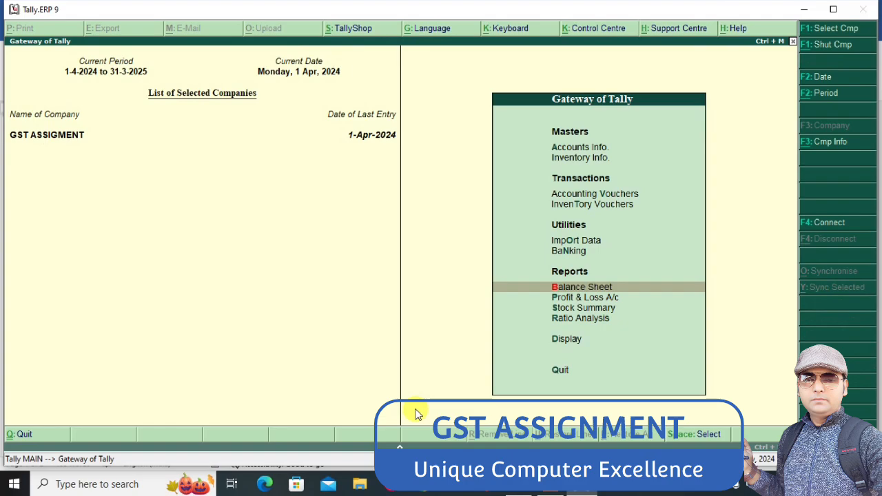
Start a sales accounting voucher and enter SB/001 as its reference number
key("Up")
key("Up")
key("Up")
key("Up")
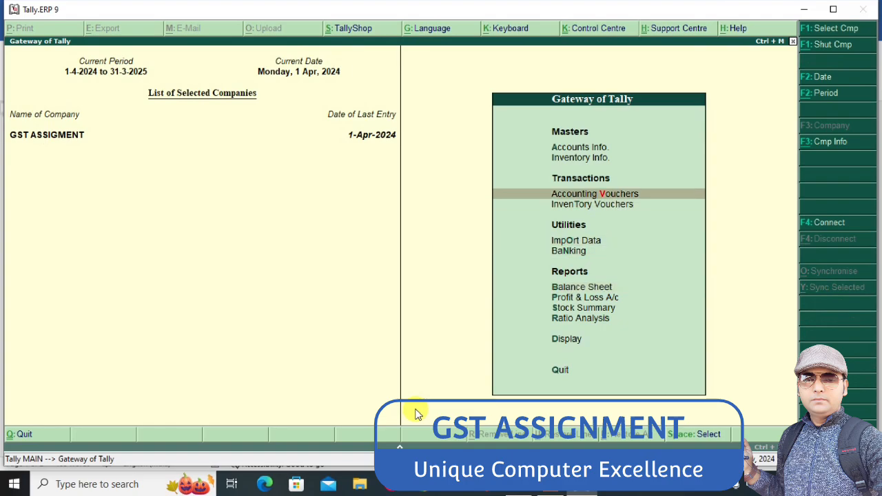
key("Return")
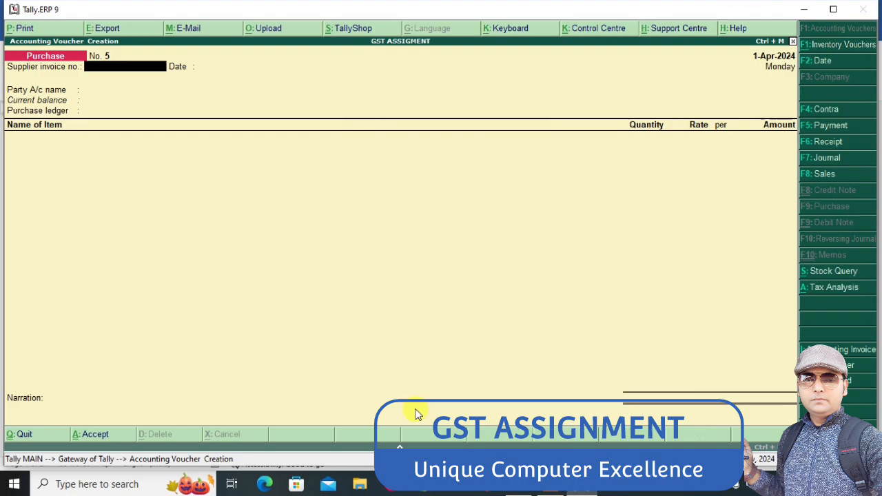
left_click(814, 175)
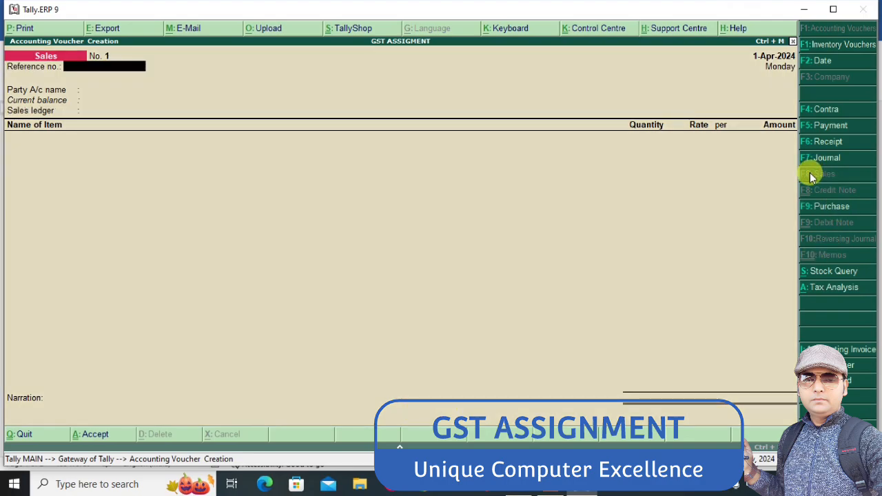
type("SB/001")
key("Return")
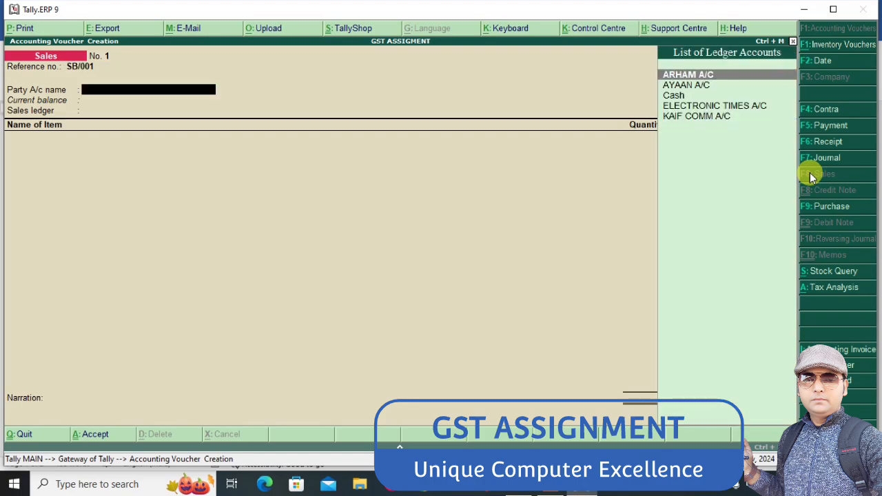
Switch to the Word assignment and read the items, quantities and rates of transaction 5, the sale to NAYAB COMMUNICATION
key("alt+Tab")
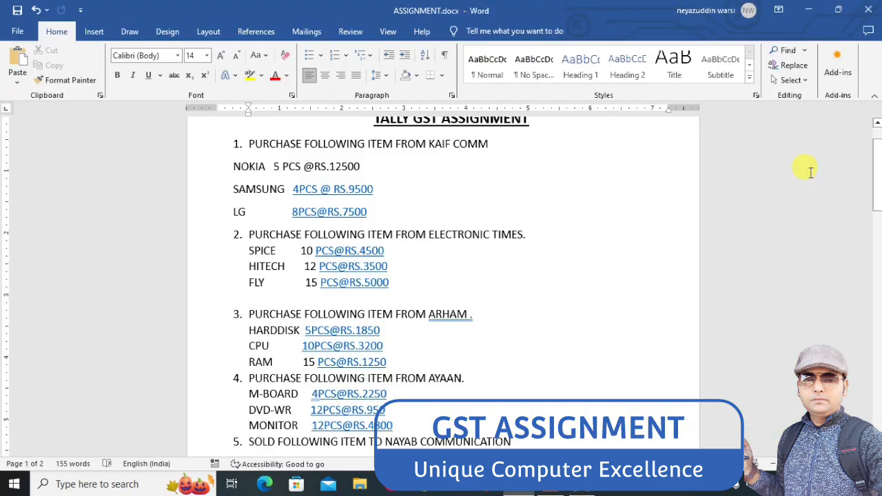
key("Down")
key("Down")
key("Down")
key("Down")
key("Up")
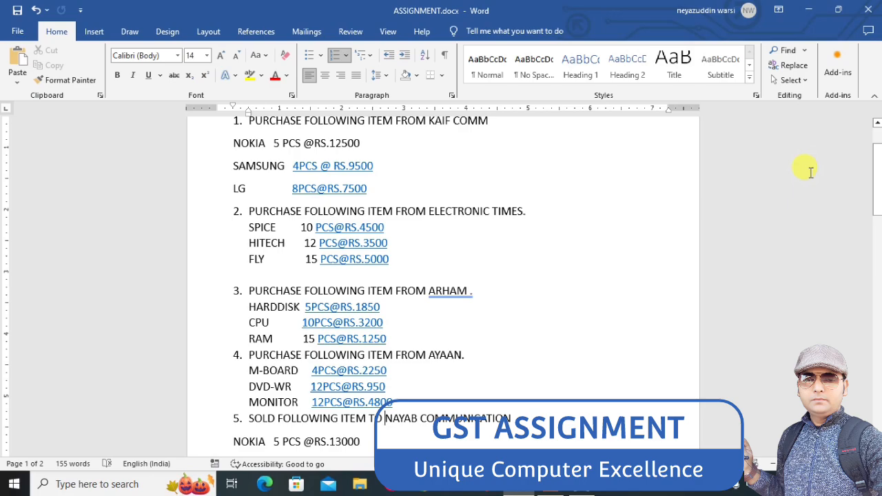
key("Down")
key("Down")
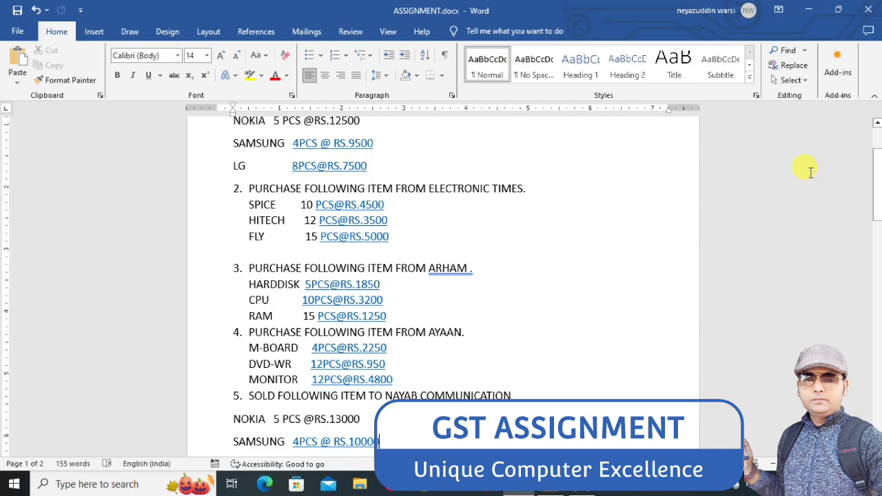
key("Return")
type("LG\t8PCS@RS.8000")
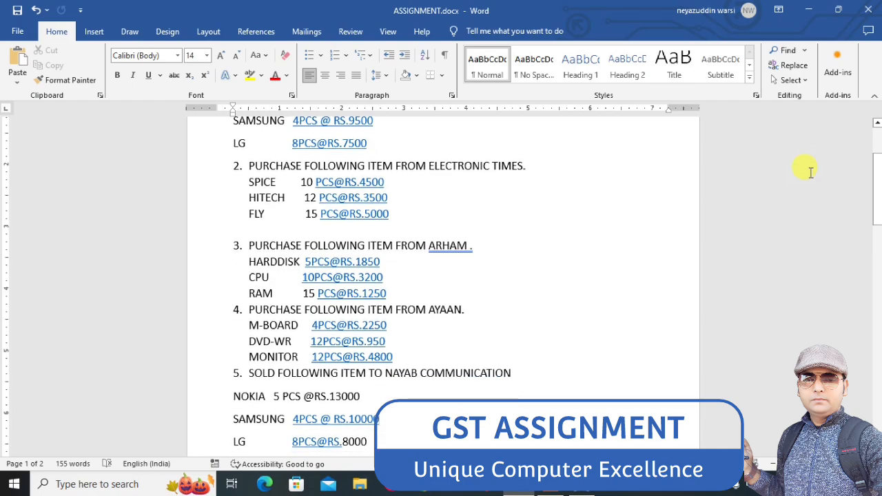
key("alt+Tab")
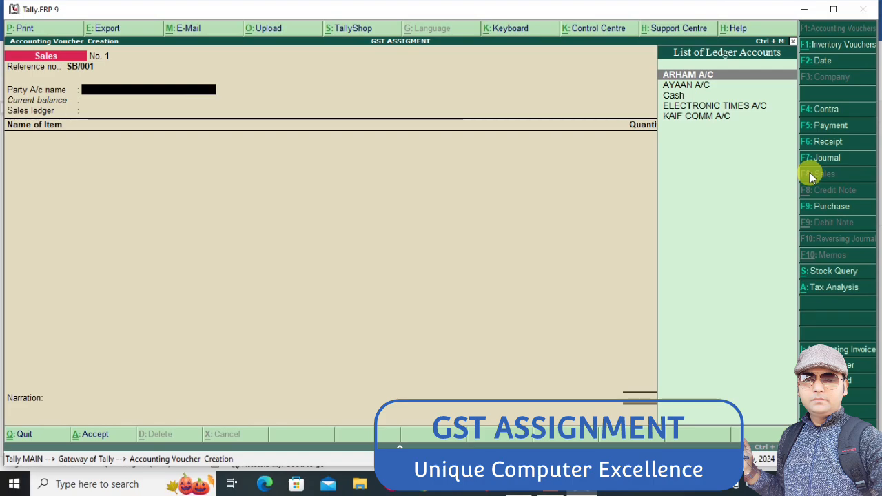
In the Tally sales voucher, create the party ledger NAAYB COMM A/C under Sundry Debtors and accept its party details
key("alt+c")
type("NAAYB C")
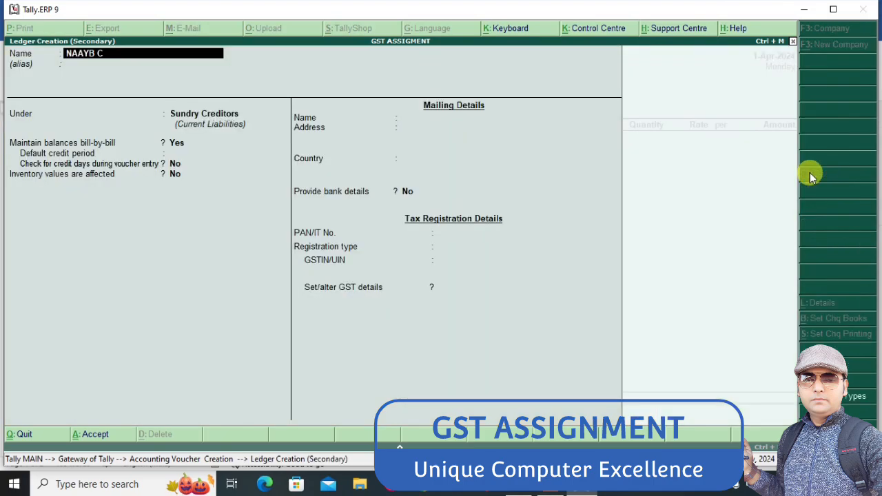
type("OMM A/C")
key("Return")
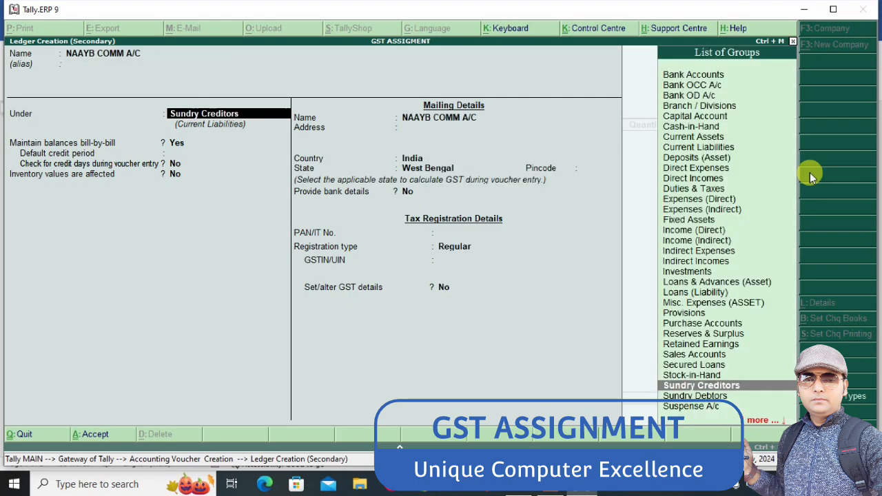
type("sun")
key("Down")
key("Return")
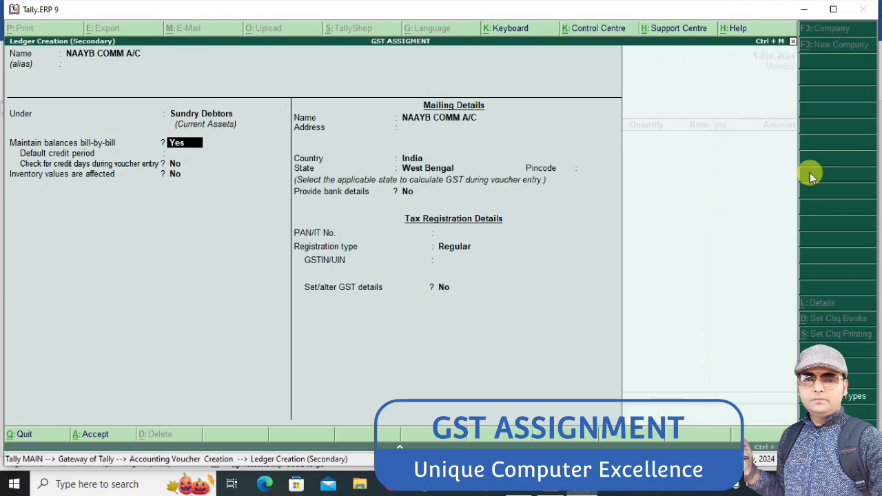
key("ctrl+a")
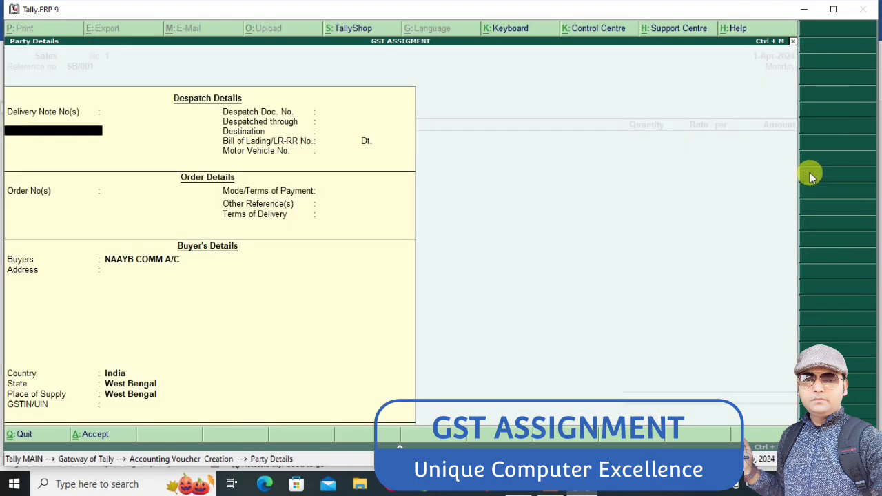
key("ctrl+a")
Create the sales ledger SALES A/C under Sales Accounts with GST applicable and Goods as the type of supply
key("alt+c")
type("S")
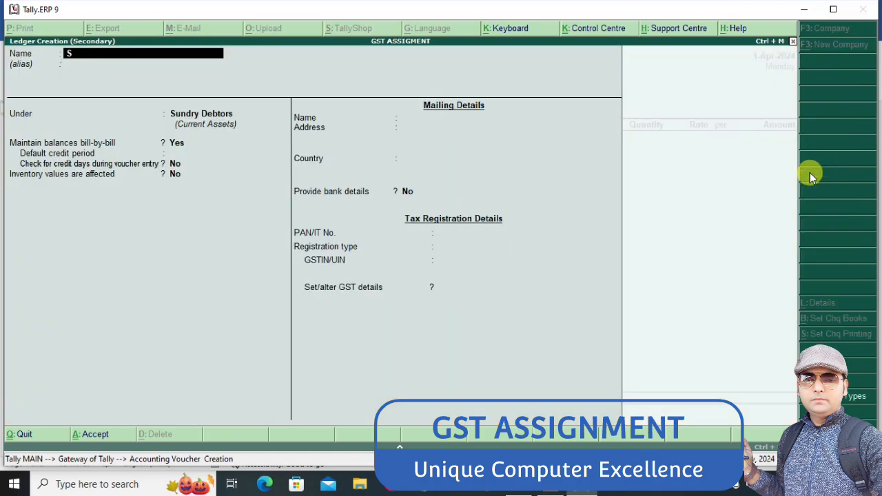
type("ALES A/C")
key("Return")
type("sal")
key("Return")
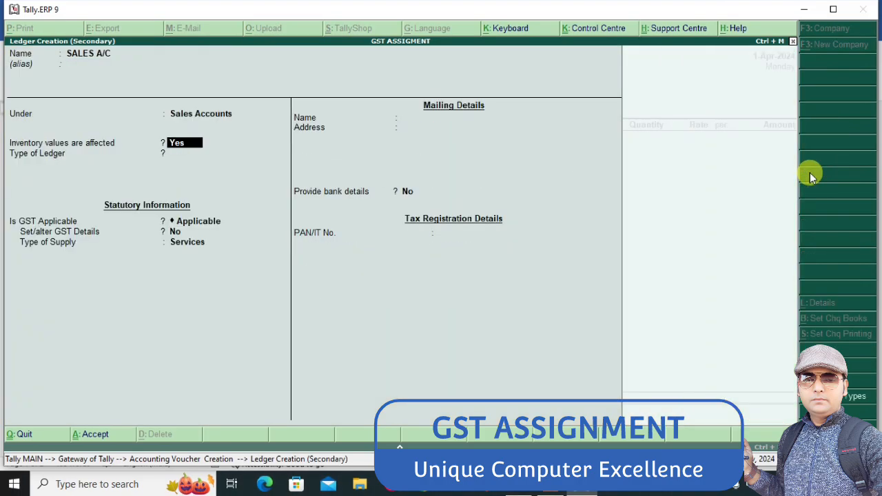
key("Return")
key("Return")
key("Return")
key("Return")
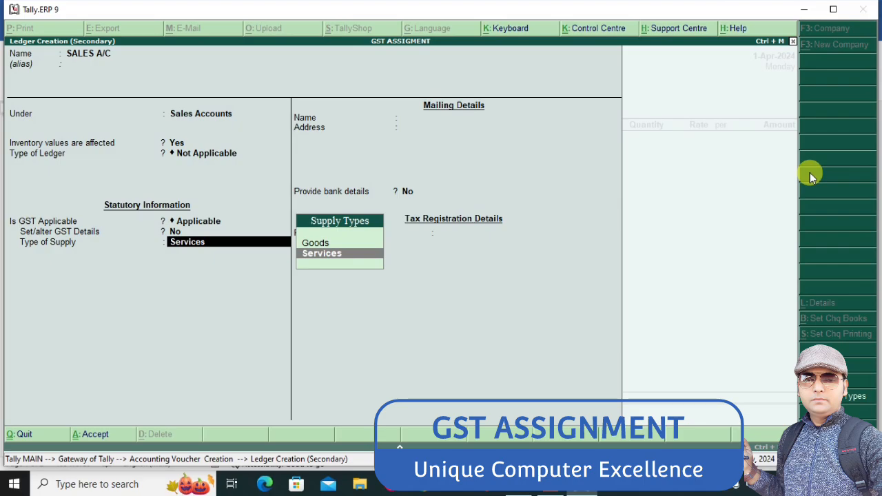
key("Up")
key("Return")
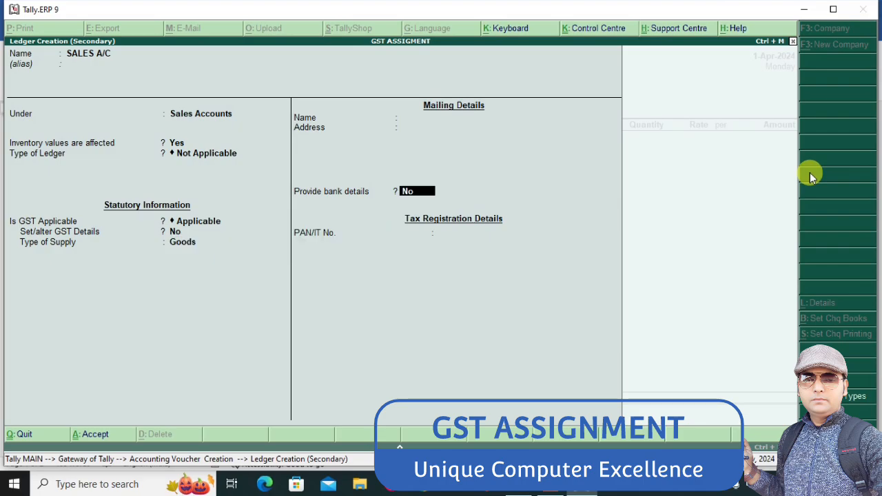
key("ctrl+a")
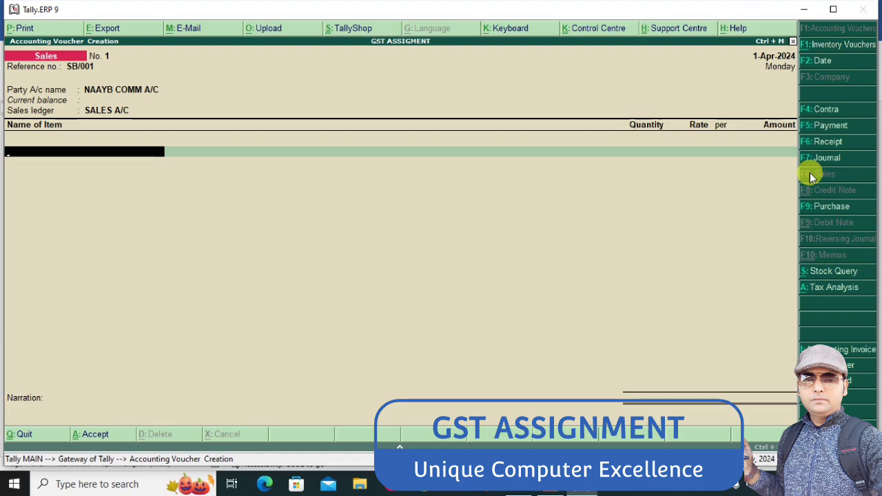
Check the Word assignment and add 5 PCS of NOKIA at a rate of 13000 to the sales voucher
key("alt+Tab")
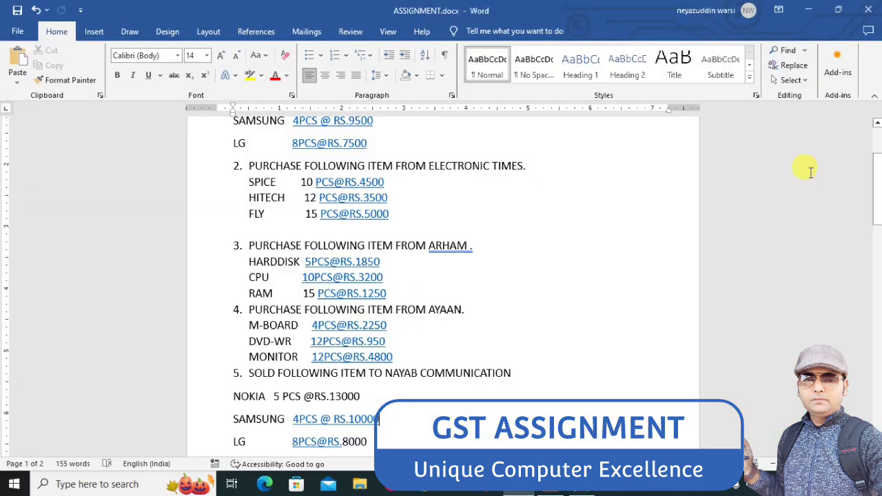
key("alt+Tab")
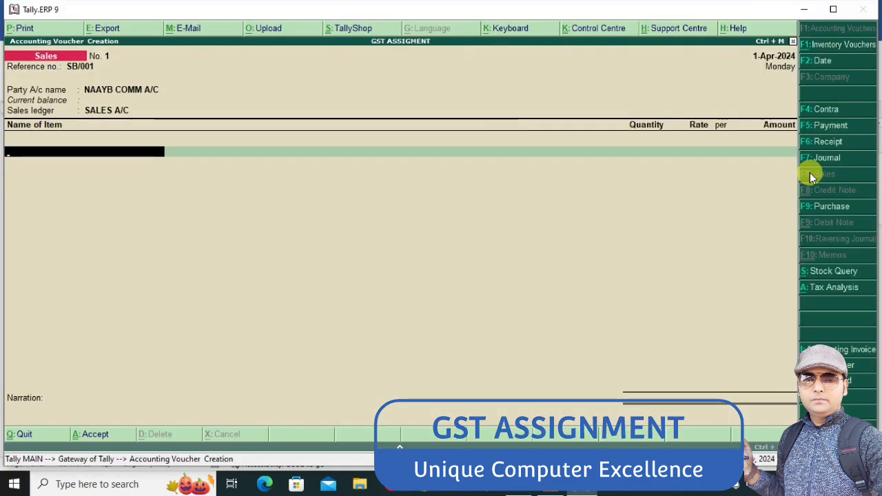
type("NO")
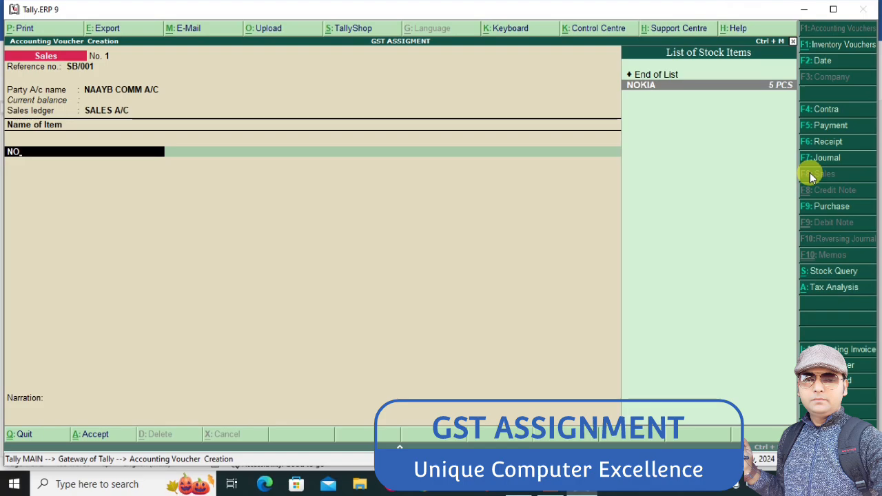
key("Return")
type("5")
key("Return")
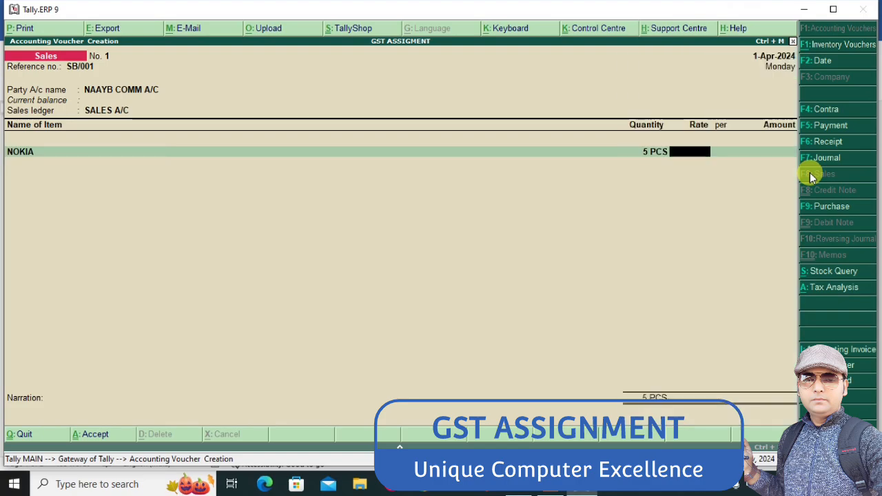
type("13000")
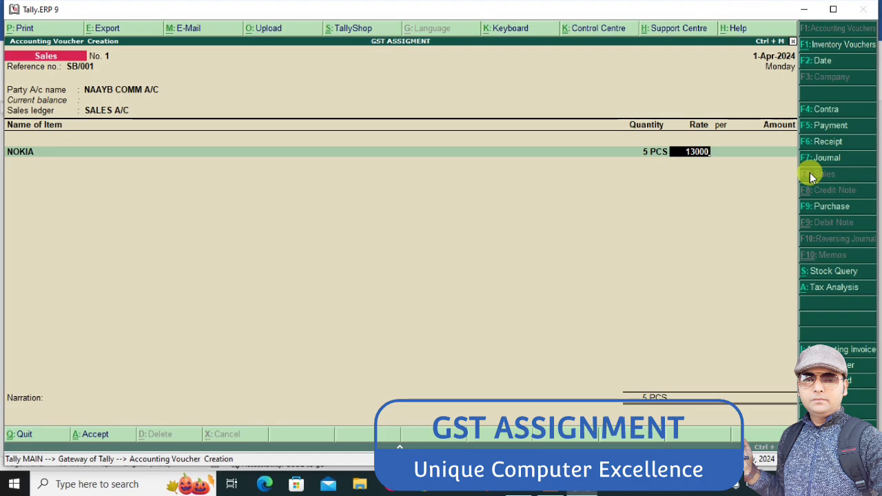
key("Return")
key("Return")
key("Return")
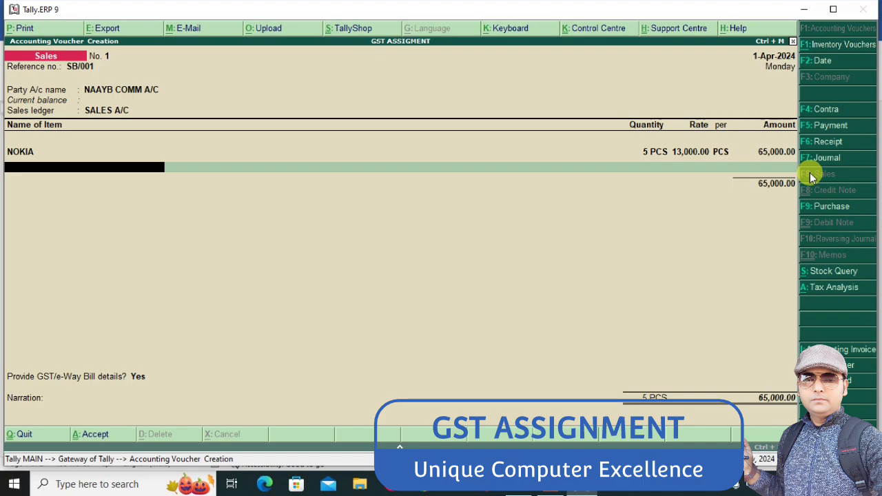
Check the Word assignment and add 4 PCS of SAMSUNG at a rate of 10000 to the sales voucher
key("alt+Tab")
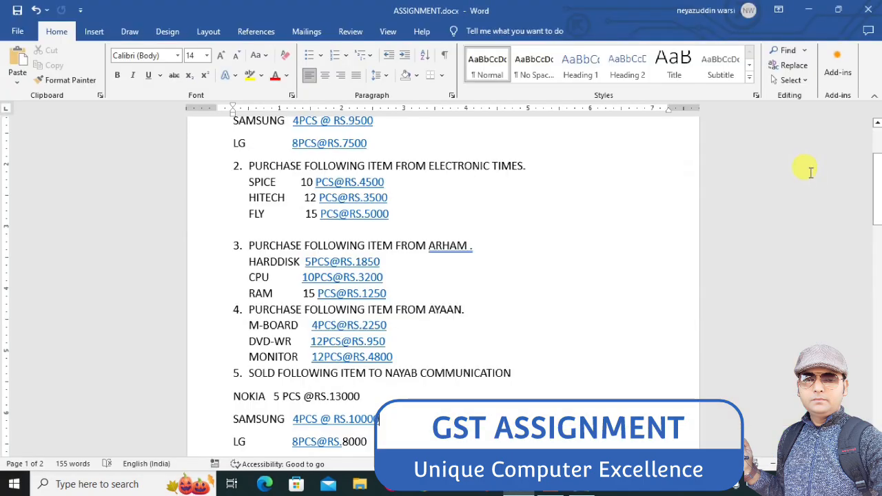
key("alt+Tab")
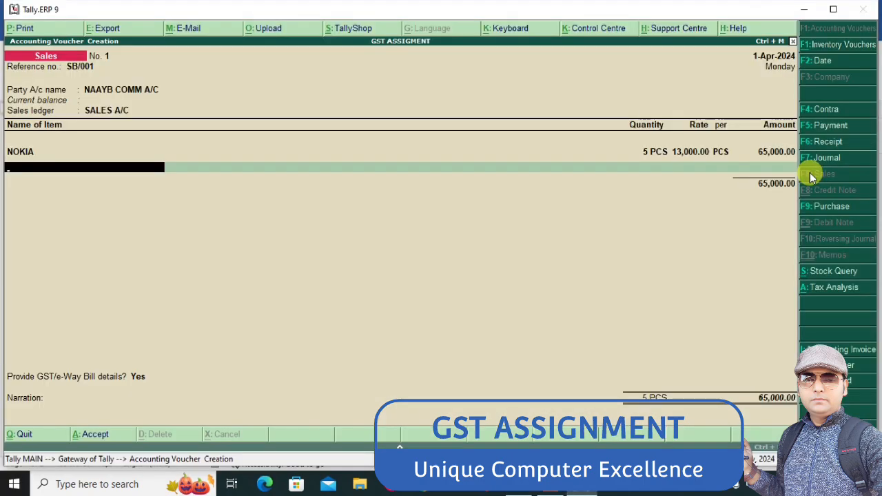
type("SA")
key("Return")
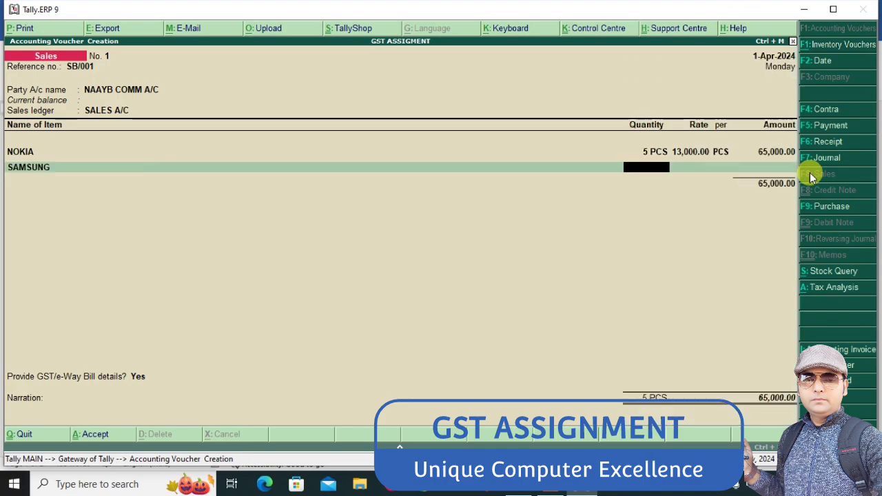
type("4")
key("Return")
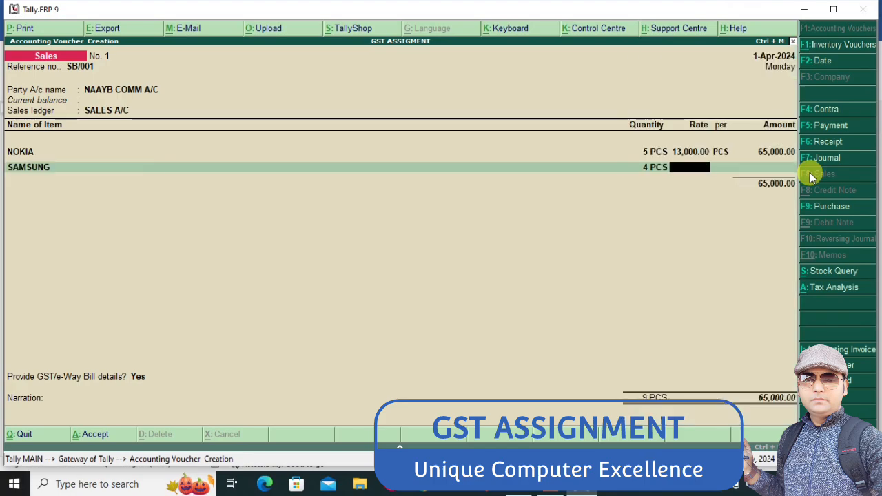
type("10000")
key("Return")
key("Return")
key("Return")
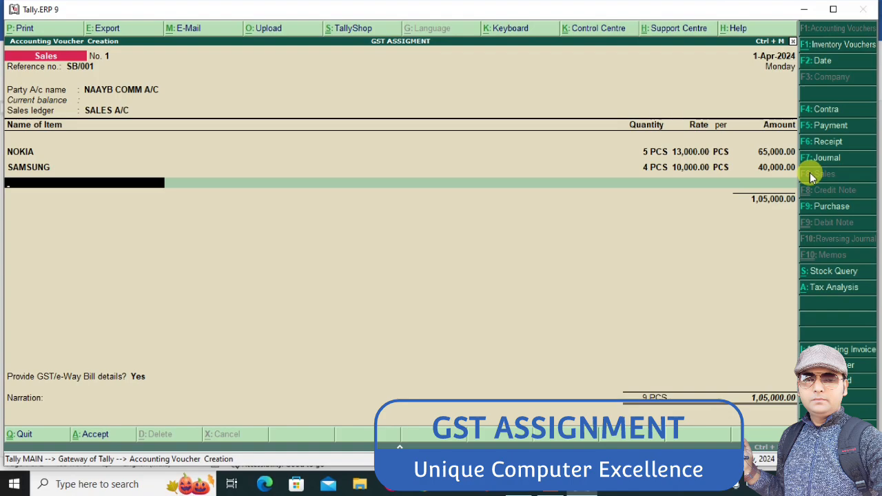
Check the Word assignment, add 8 PCS of LG at a rate of 8000 to the sales voucher and end the item list
key("alt+Tab")
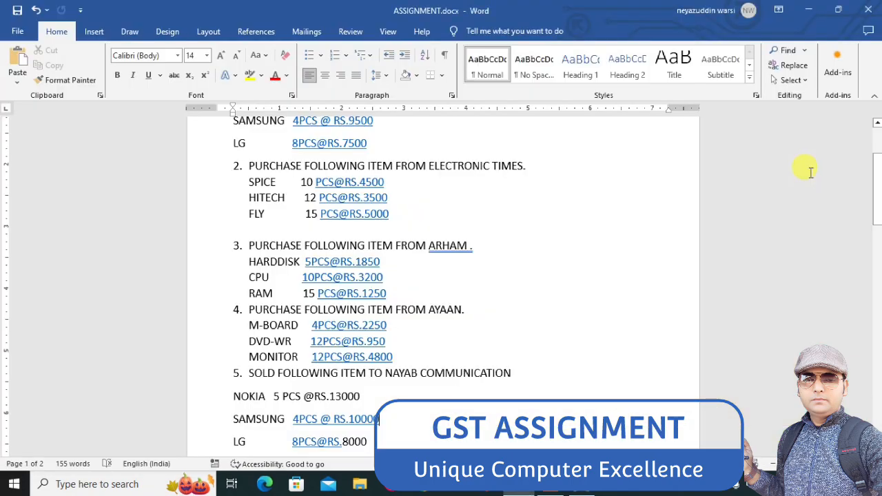
key("alt+Tab")
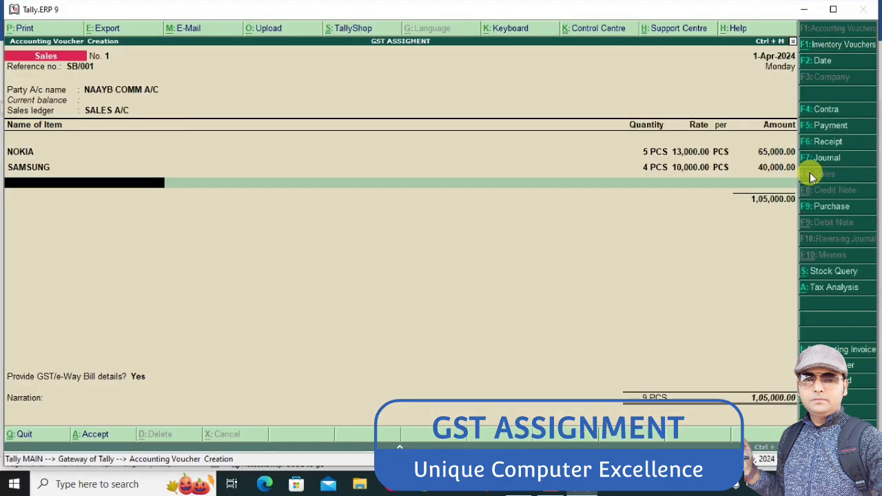
type("LG")
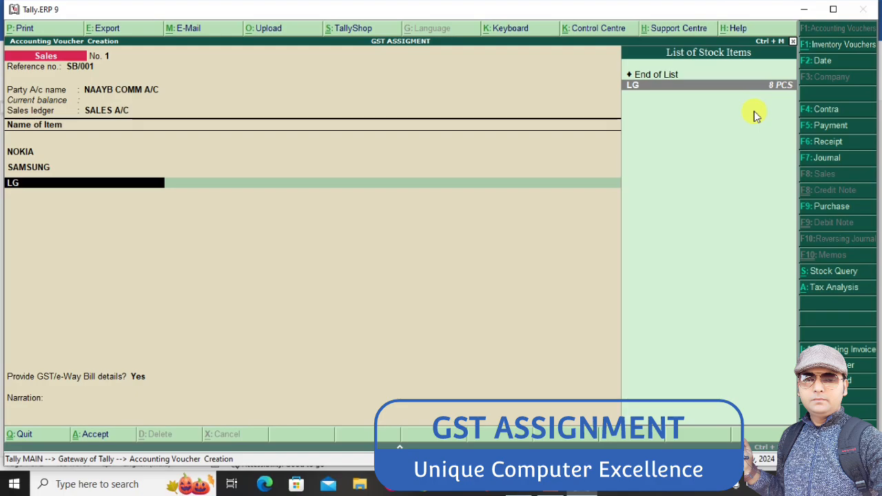
key("Return")
type("8")
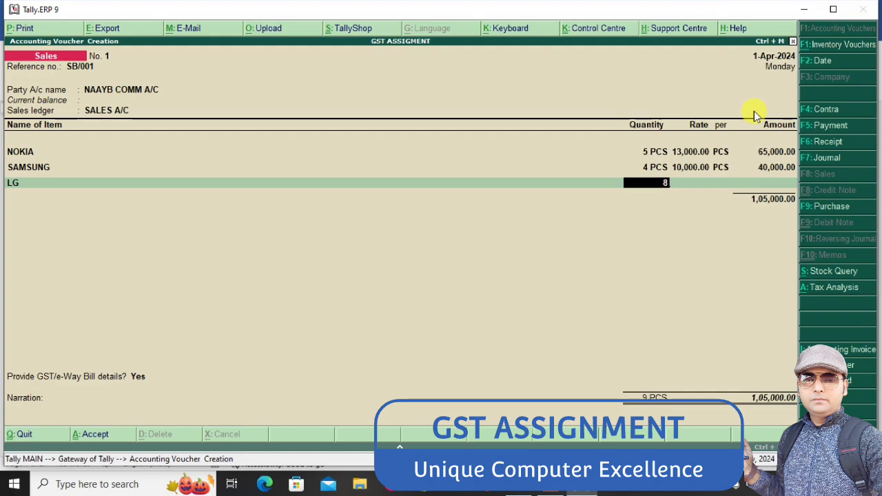
key("Return")
key("alt+Tab")
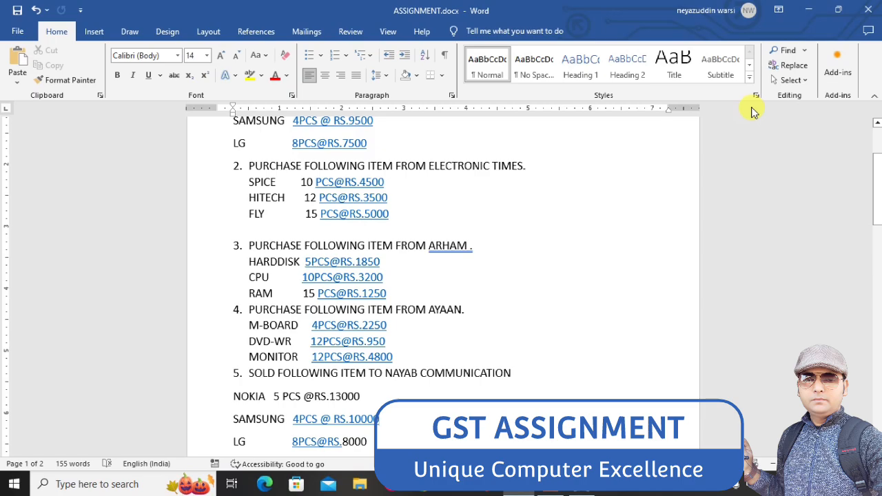
key("alt+Tab")
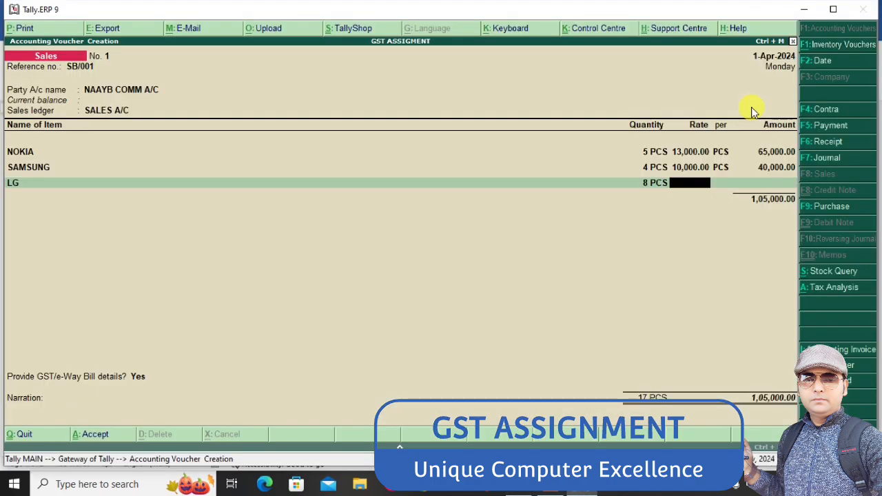
type("8000")
key("Return")
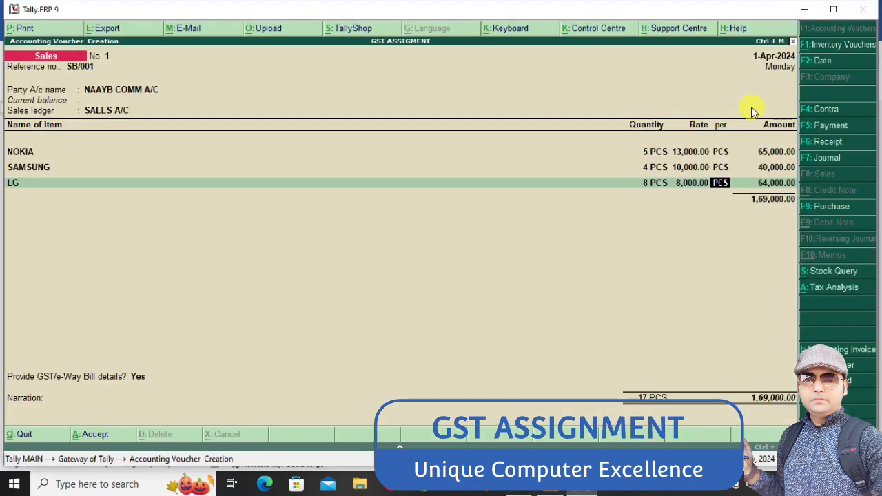
key("Return")
key("Return")
key("Return")
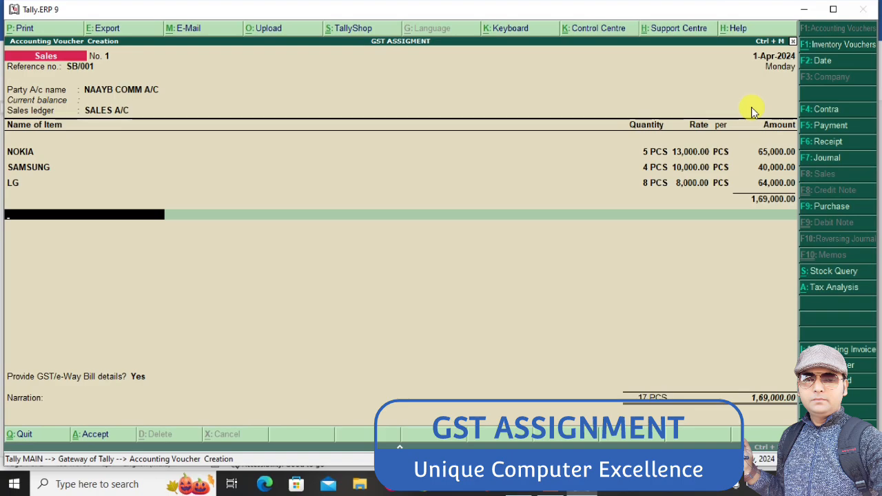
Create the ledger OUTPUT CGST under Duties & Taxes with duty type GST and tax type Central Tax, and apply it to the sales voucher
key("alt+c")
type("OUTP")
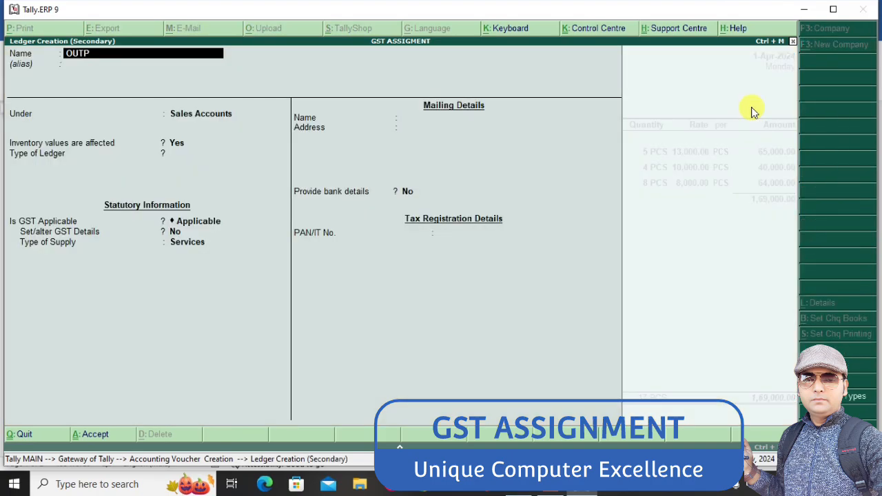
type("UT CGST")
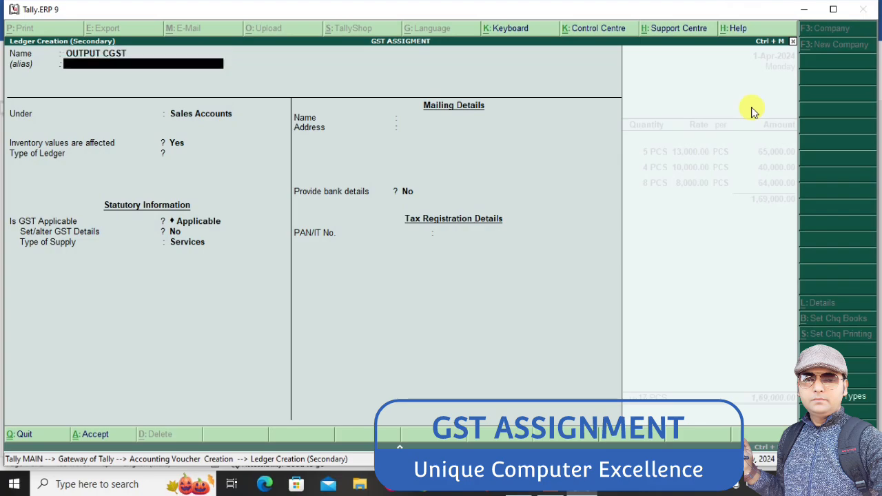
key("Return")
type("Dut")
key("Return")
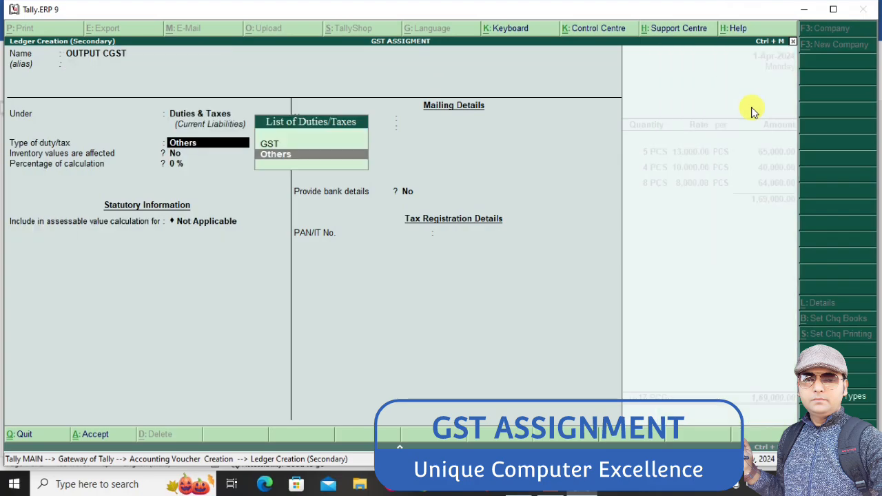
key("Up")
key("Return")
key("Return")
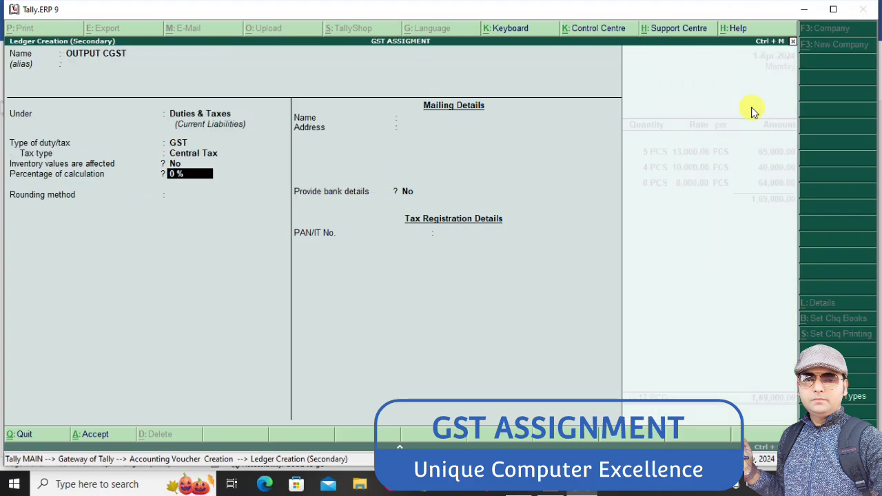
key("ctrl+a")
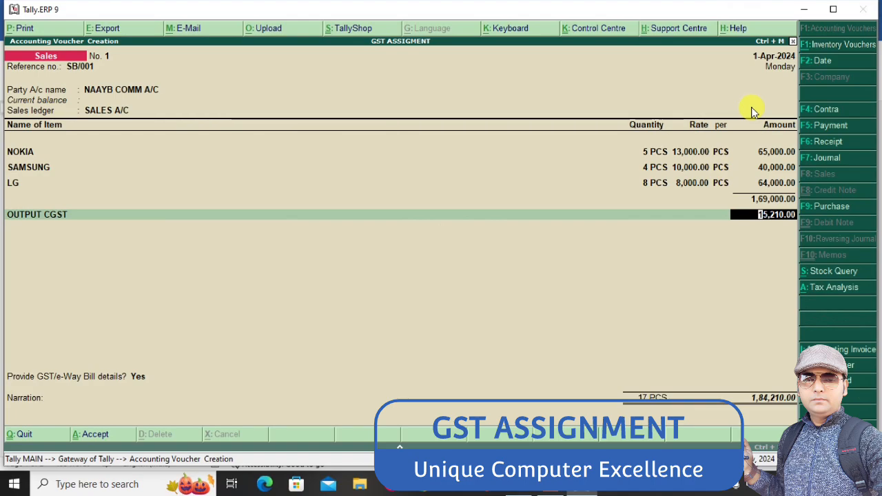
key("Return")
Add the new ledger OUTPUT SGST under Duties & Taxes with duty type GST and tax type State Tax, and save the sales voucher
key("alt+c")
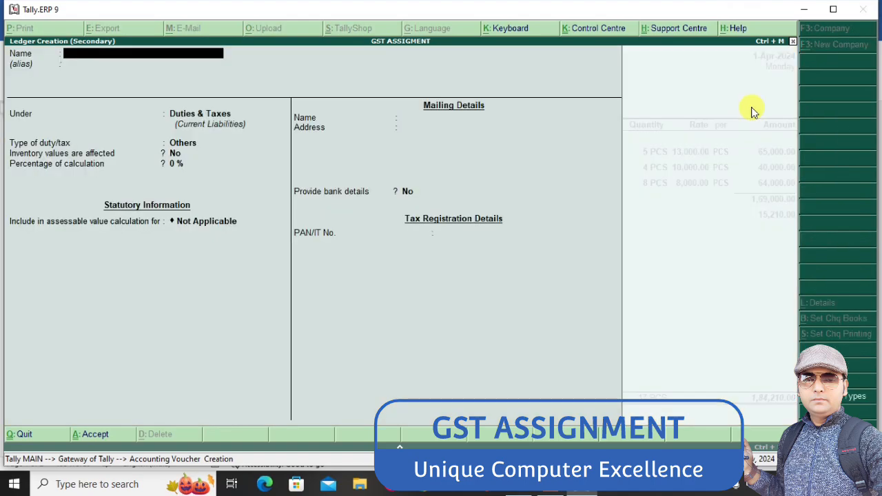
type("OUTPUT")
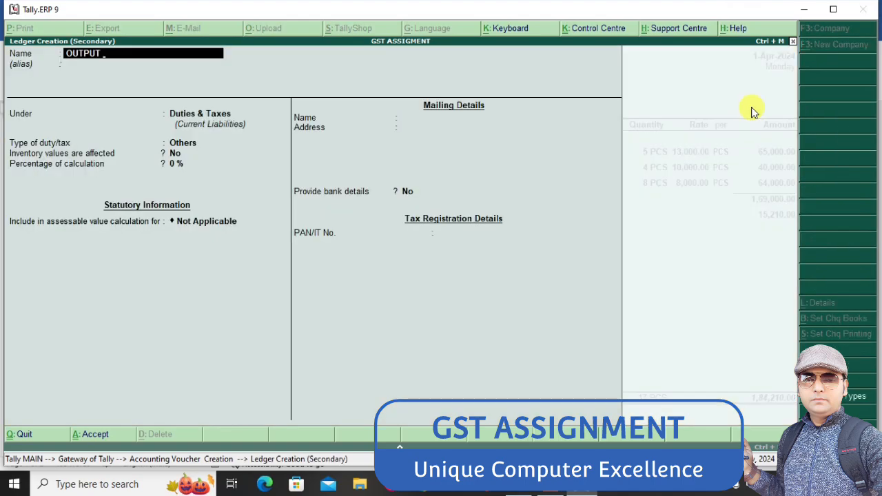
type(" SGST")
key("Return")
type("DU")
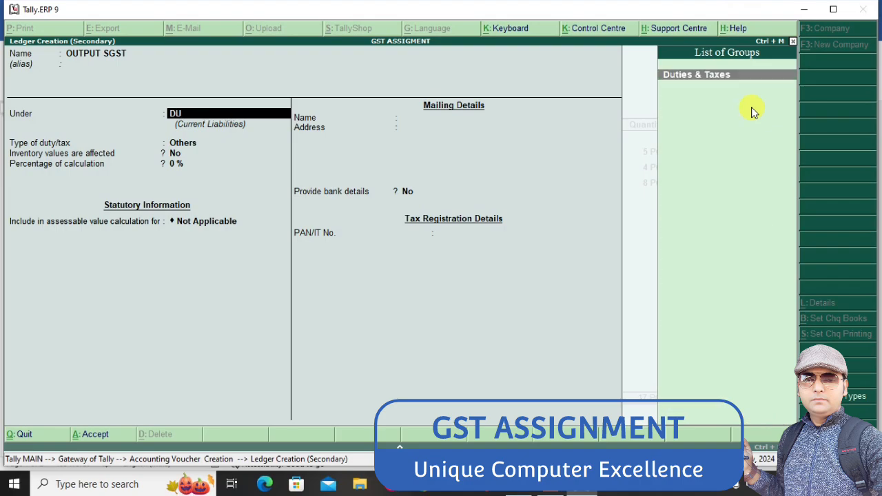
key("Return")
key("Up")
key("Return")
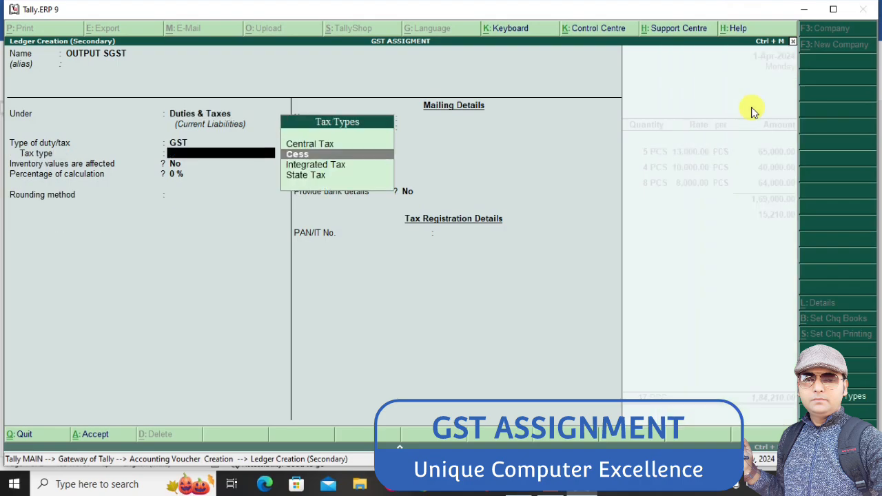
key("Down")
key("Down")
key("Return")
key("ctrl+a")
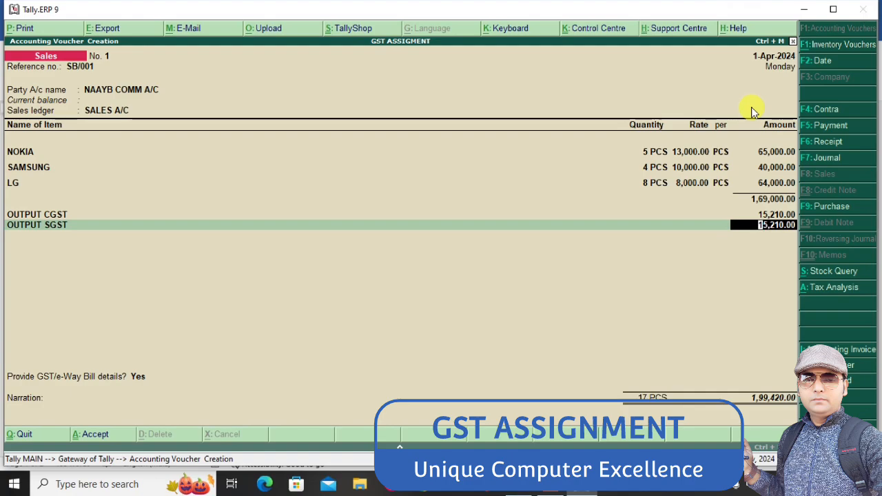
key("ctrl+a")
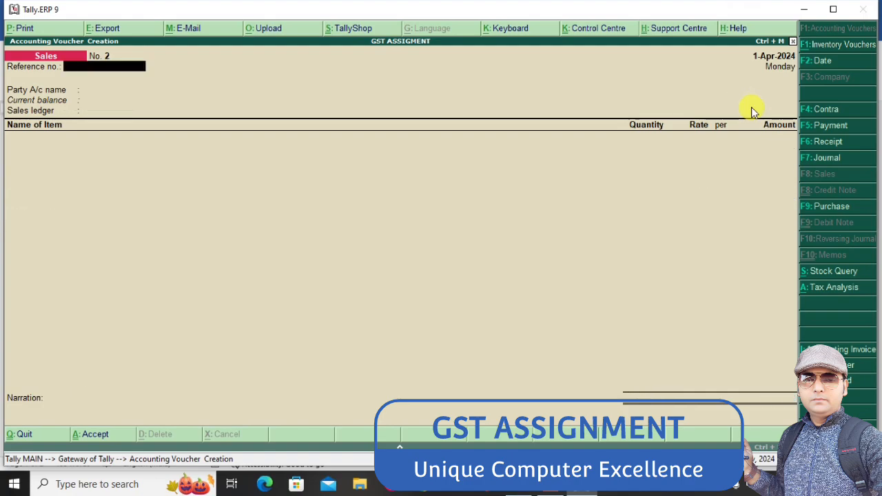
Enter SB/002 as the new sales voucher's reference number and look up the buyer of sale 6 in the Word assignment
type("SB/002")
key("Return")
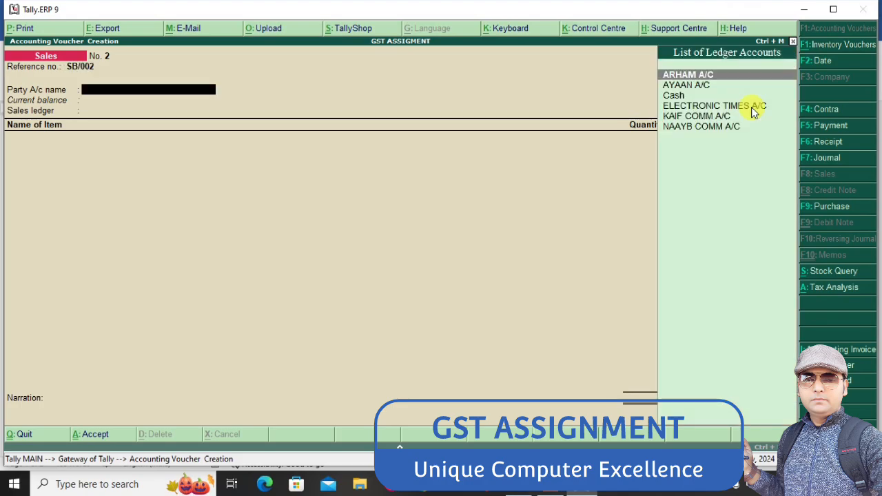
key("Down")
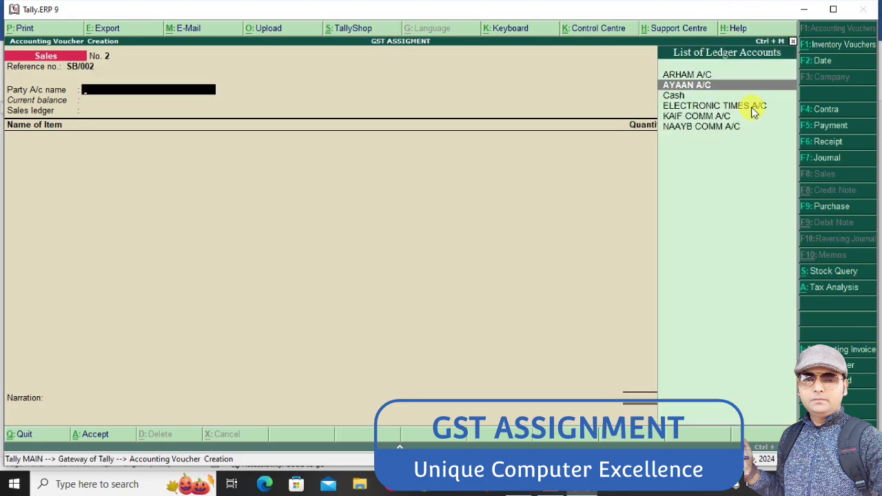
key("alt+Tab")
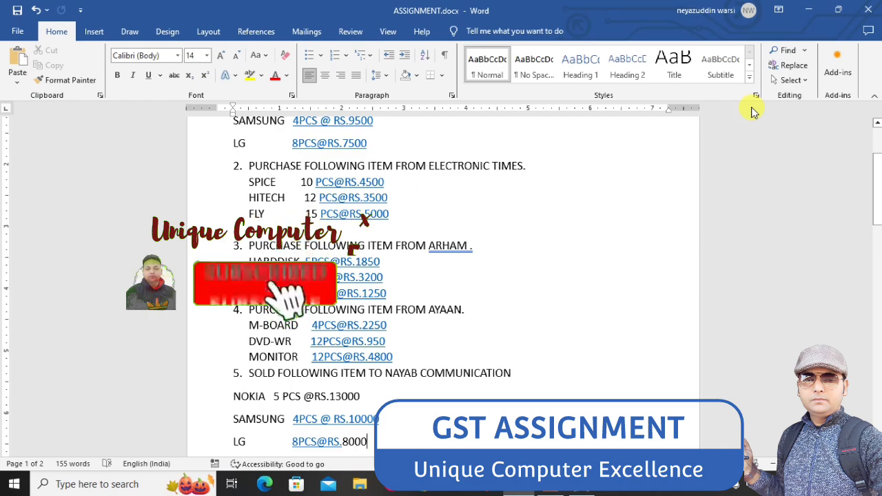
key("Down")
key("Down")
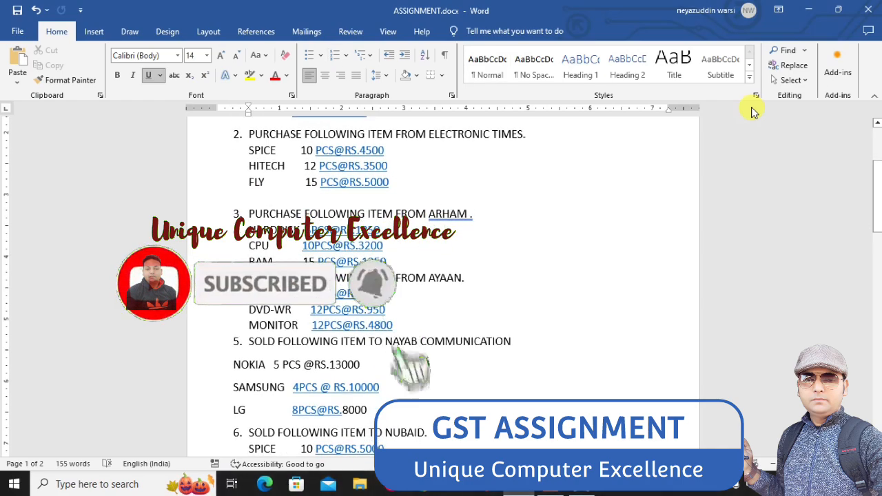
key("Down")
key("Down")
key("Down")
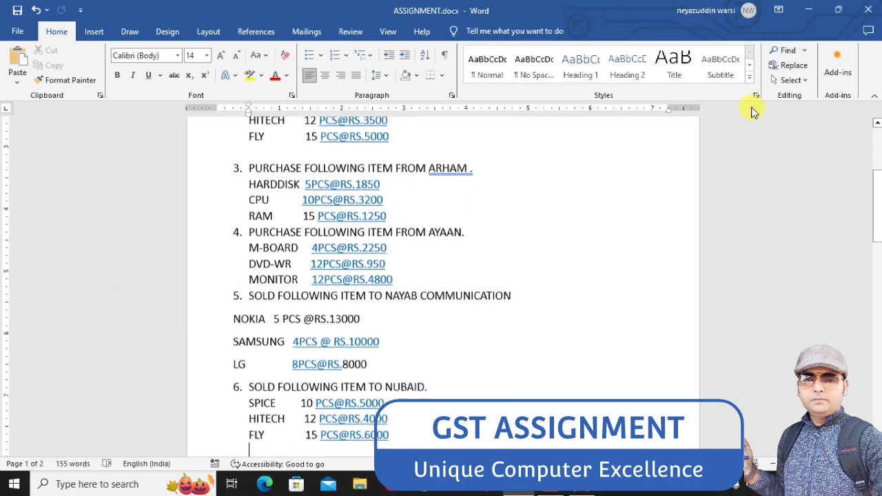
key("Down")
key("Down")
key("Down")
key("Down")
key("alt+Tab")
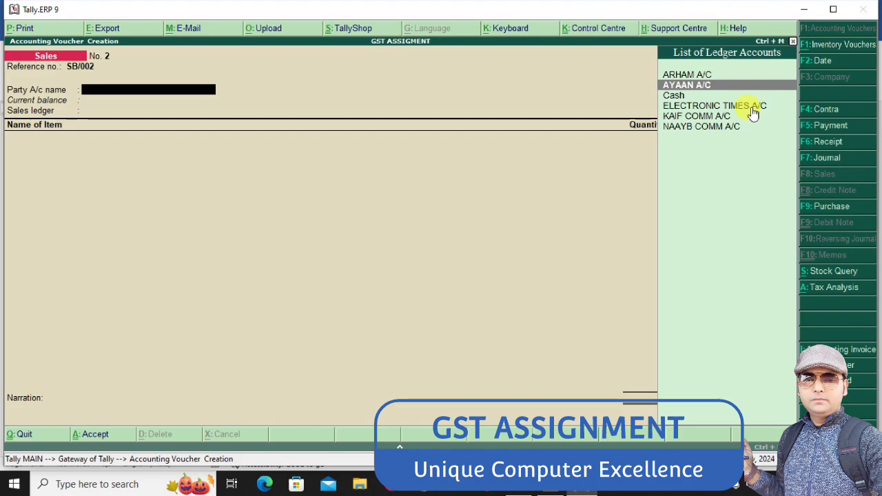
Create the sale 6 customer's A/C ledger under Sundry Debtors as the party and select SALES A/C as the sales ledger
key("alt+c")
type("N")
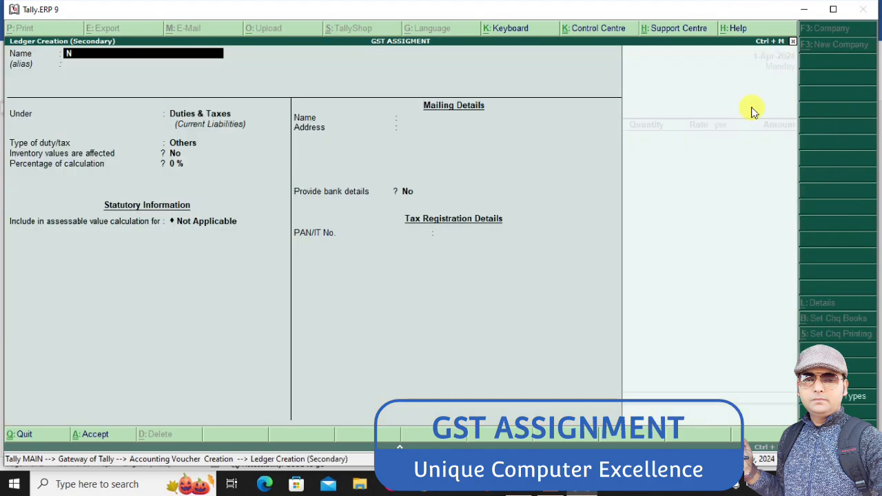
type("UBAID A/C")
key("Return")
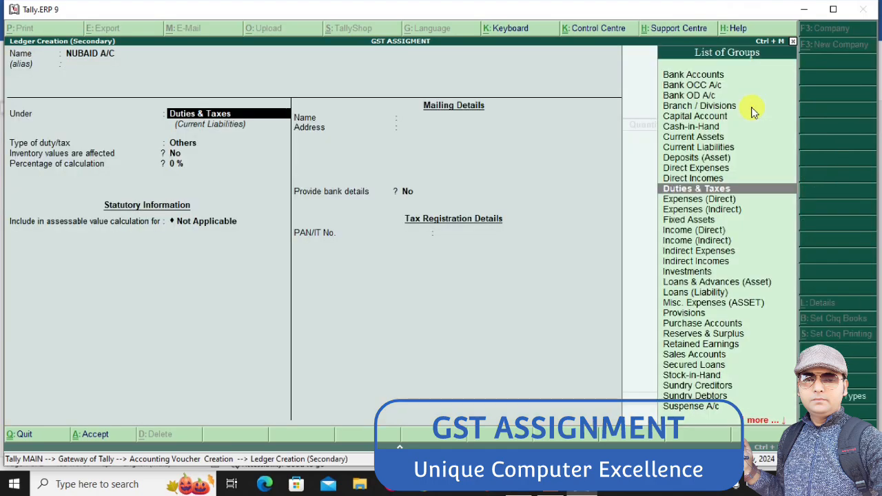
type("SUN")
key("Down")
key("Return")
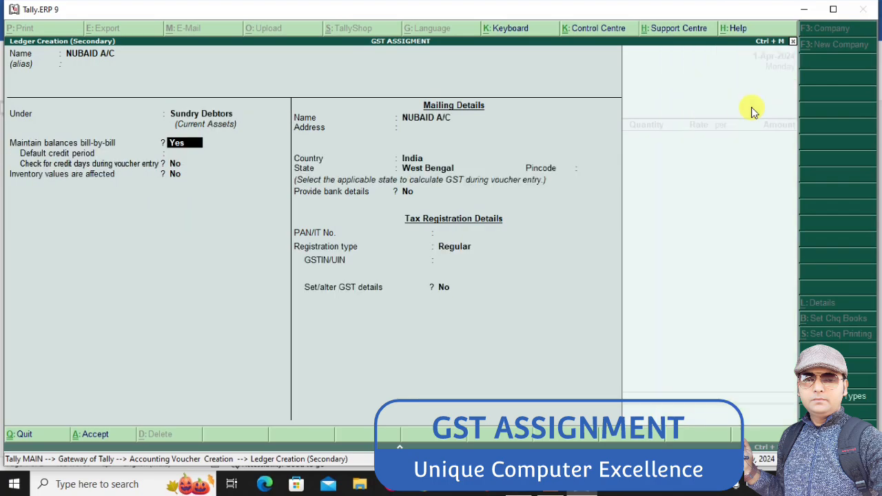
key("ctrl+a")
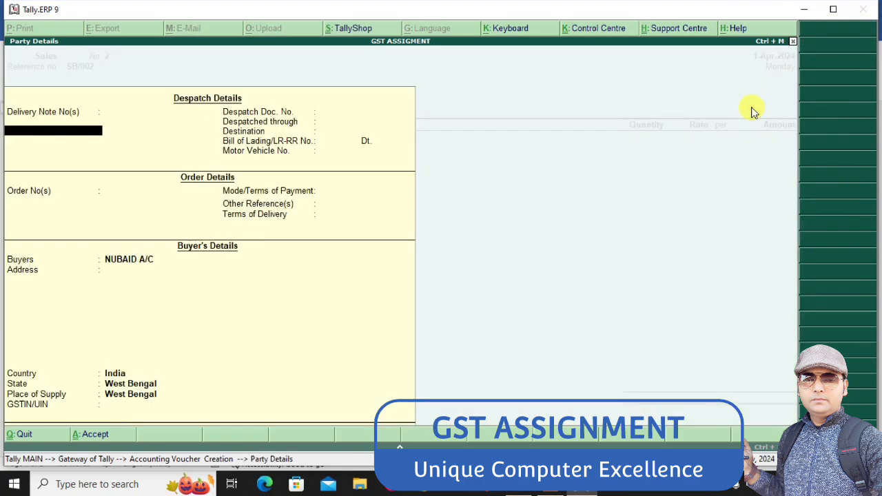
key("ctrl+a")
key("Return")
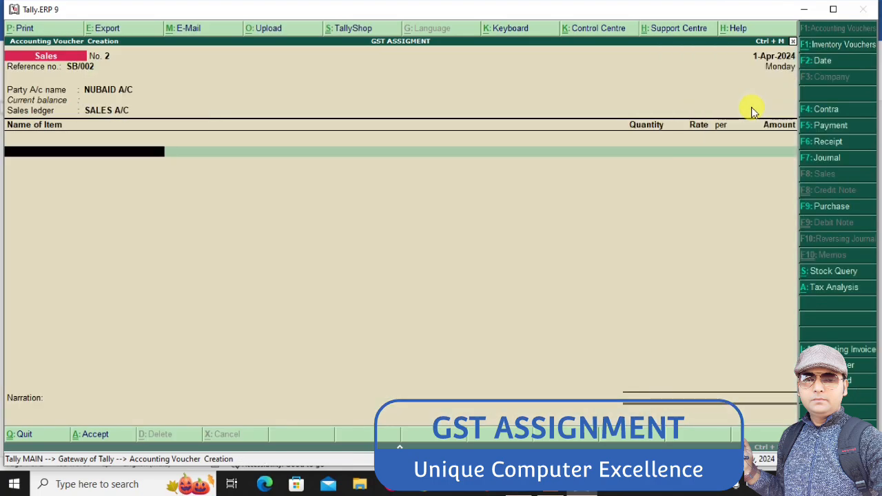
Check the Word assignment and add 10 PCS of SPICE at a rate of 5000 to the sales voucher
key("alt+Tab")
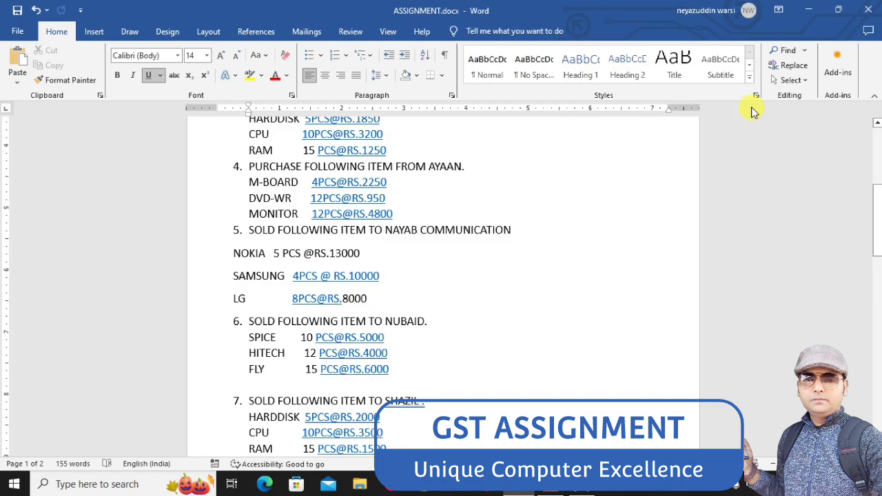
key("alt+Tab")
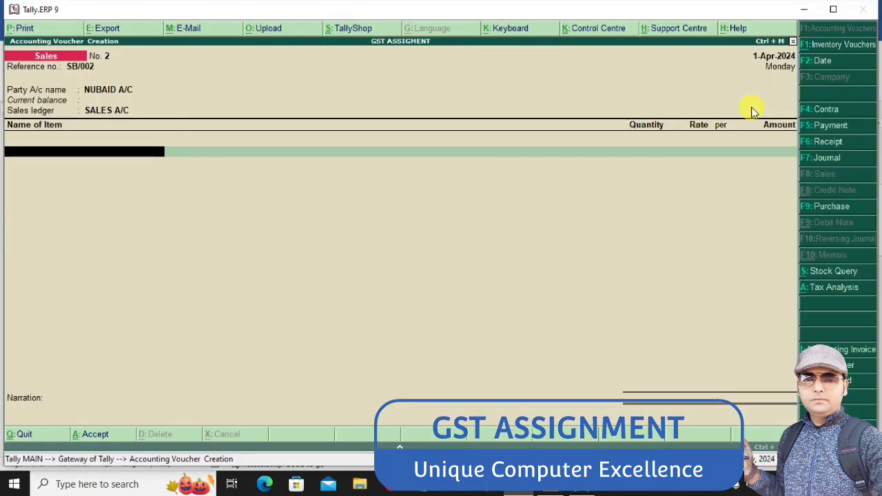
type("SPICE")
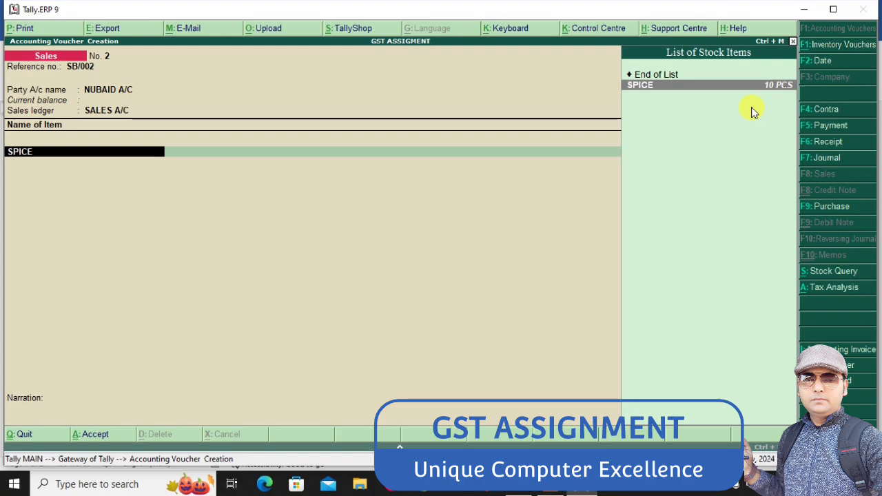
key("Return")
type("10")
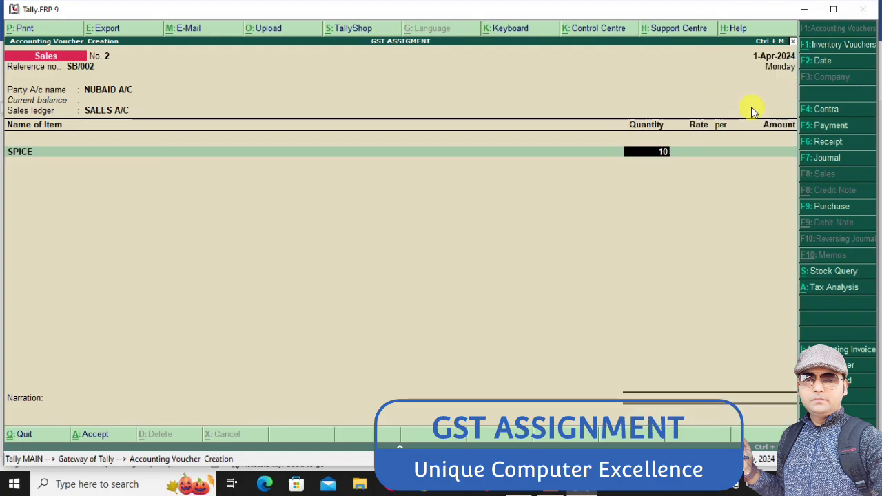
key("Return")
key("alt+Tab")
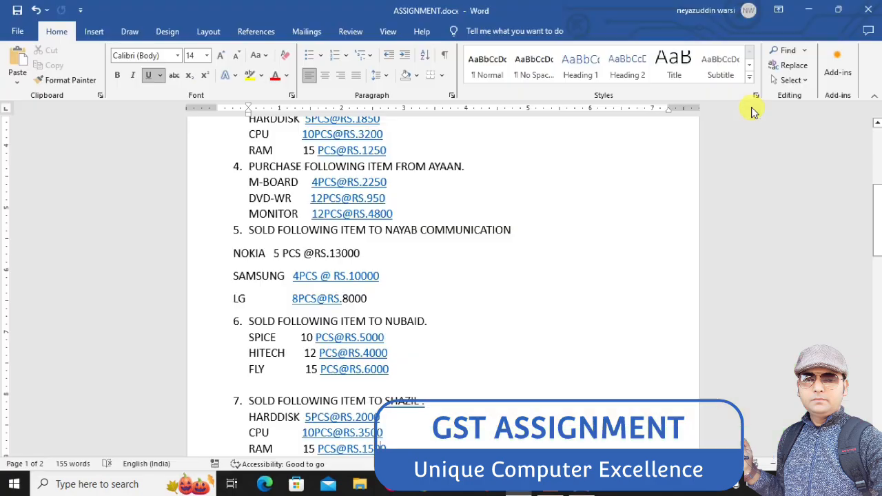
key("alt+Tab")
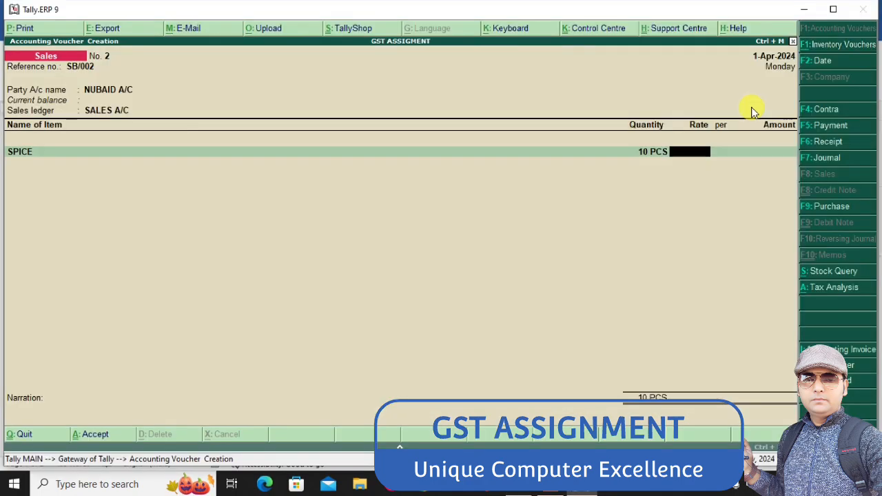
type("5000")
key("Return")
key("Return")
key("Return")
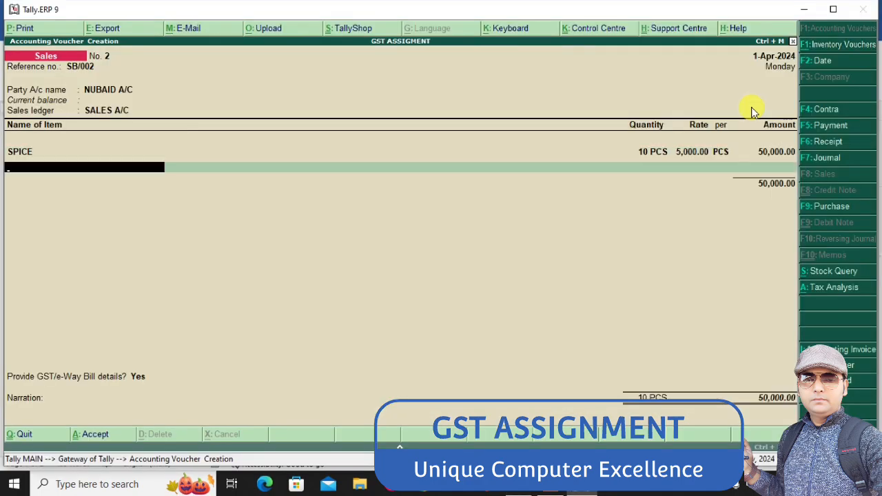
Check the Word assignment and add 12 PCS of HITECH at a rate of 4000 to the sales voucher
key("alt+Tab")
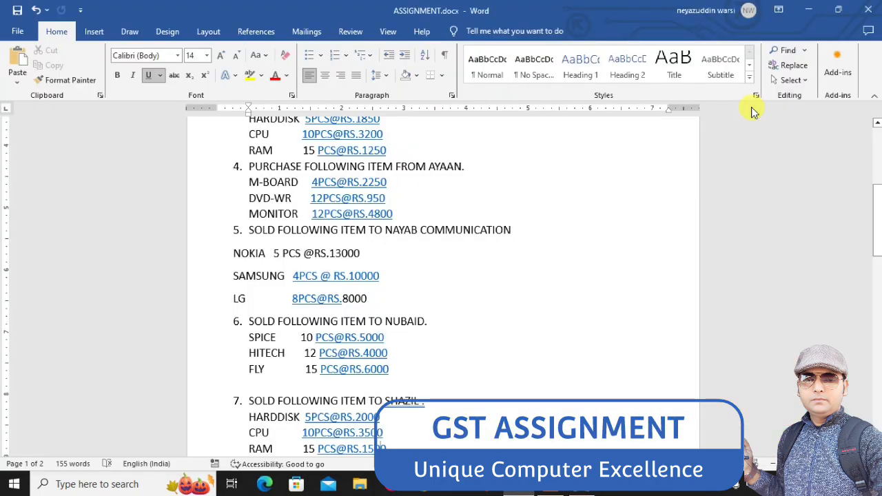
key("alt+Tab")
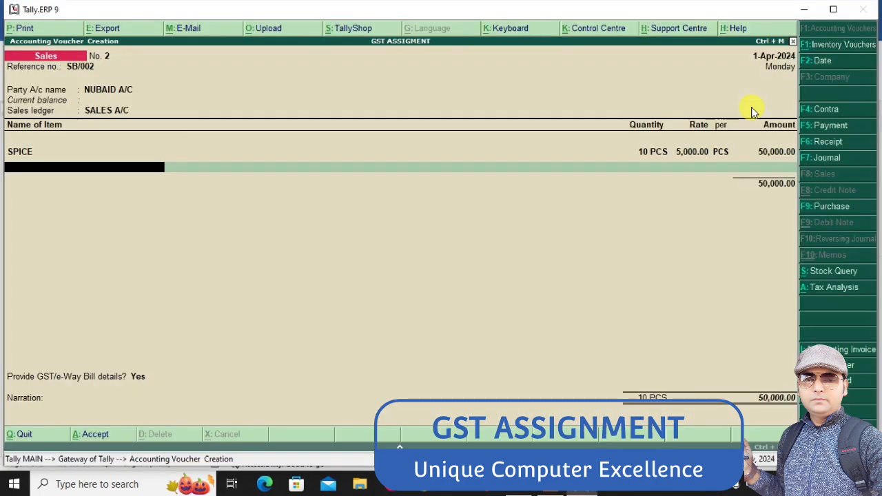
type("hi")
key("Return")
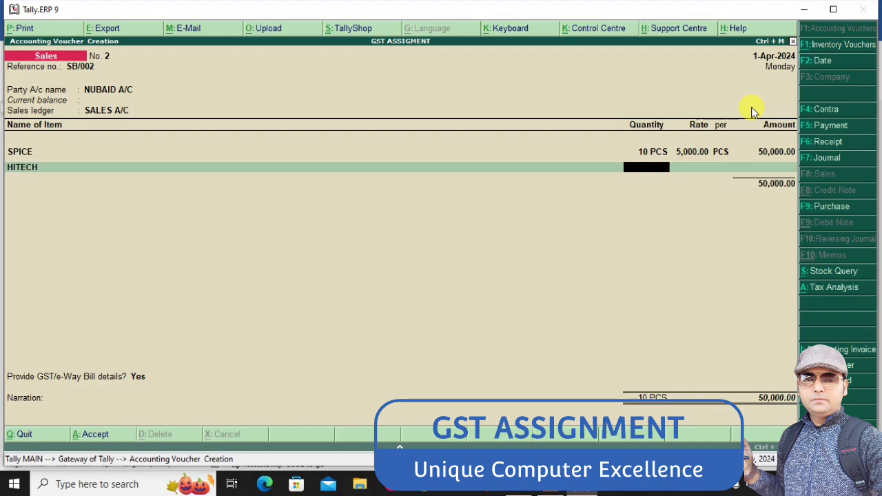
type("12")
key("Return")
type("4000")
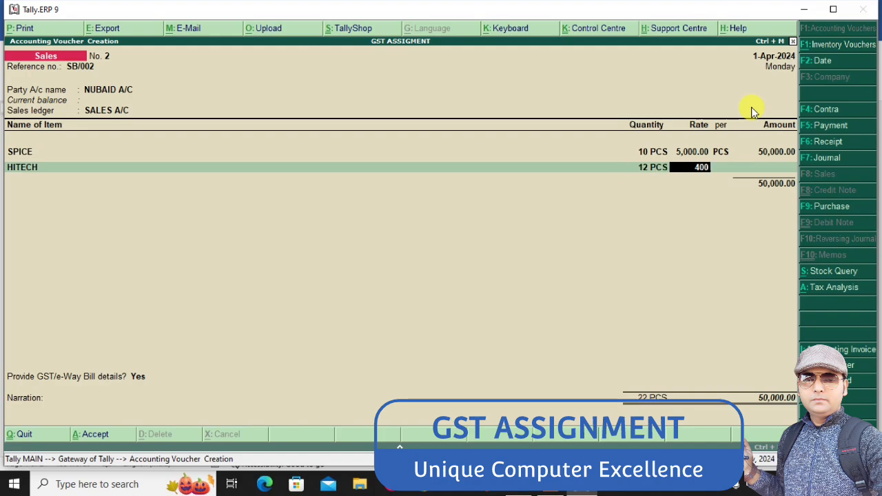
key("Return")
key("Return")
key("Return")
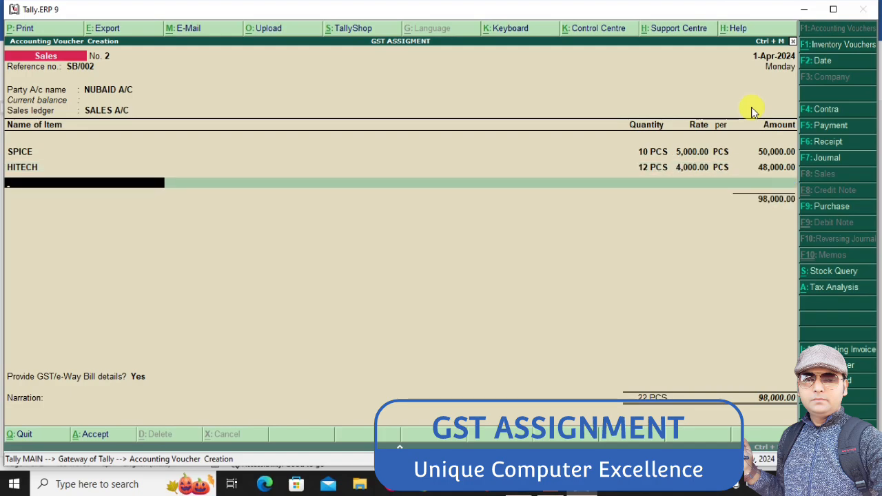
Check the Word assignment and add 15 PCS of FLY at a rate of 6000 to the sales voucher
key("alt+Tab")
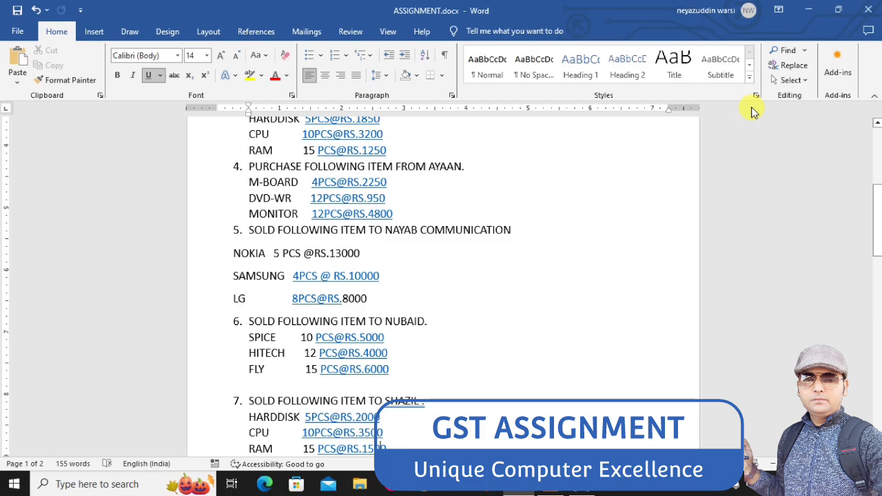
key("alt+Tab")
type("FL")
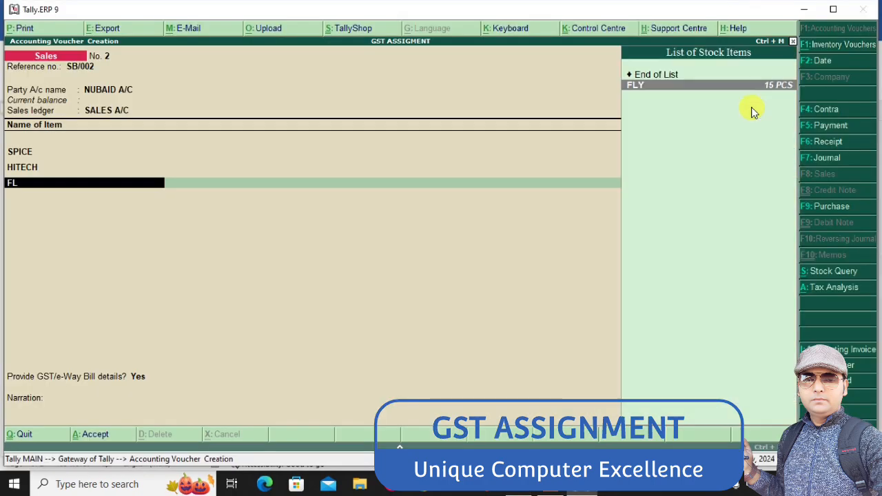
key("Return")
type("15")
key("Return")
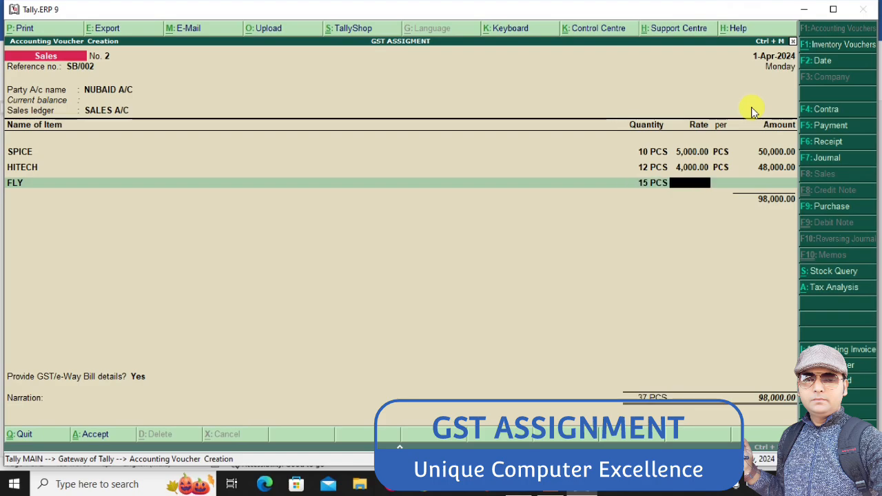
type("6000")
key("Return")
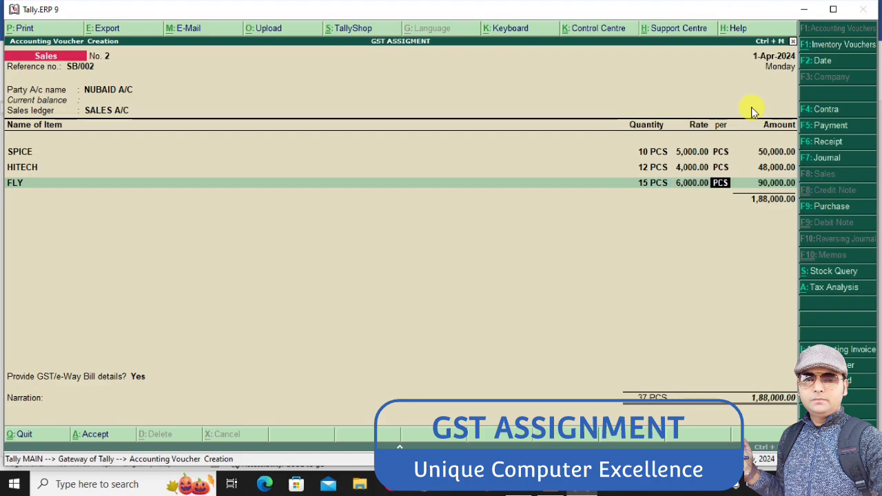
key("Return")
key("Return")
Add the OUTPUT CGST and OUTPUT SGST ledgers below the items and save sales voucher SB/002
type("OUT")
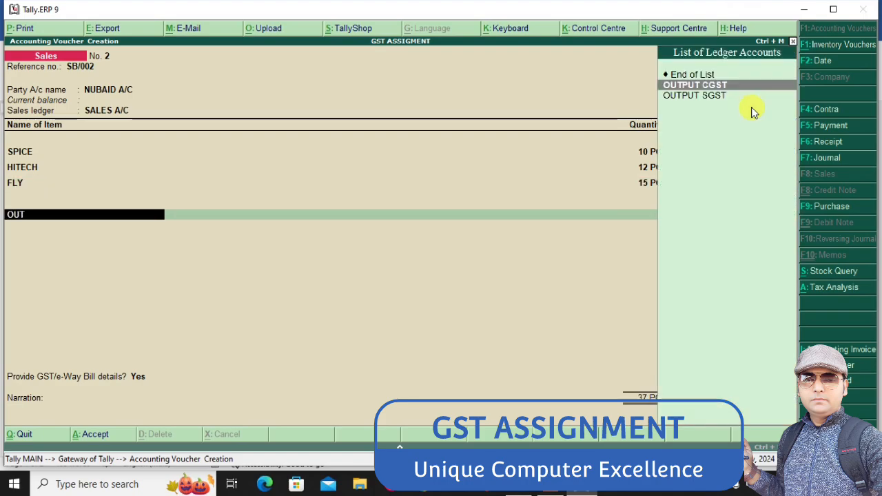
key("Return")
key("Return")
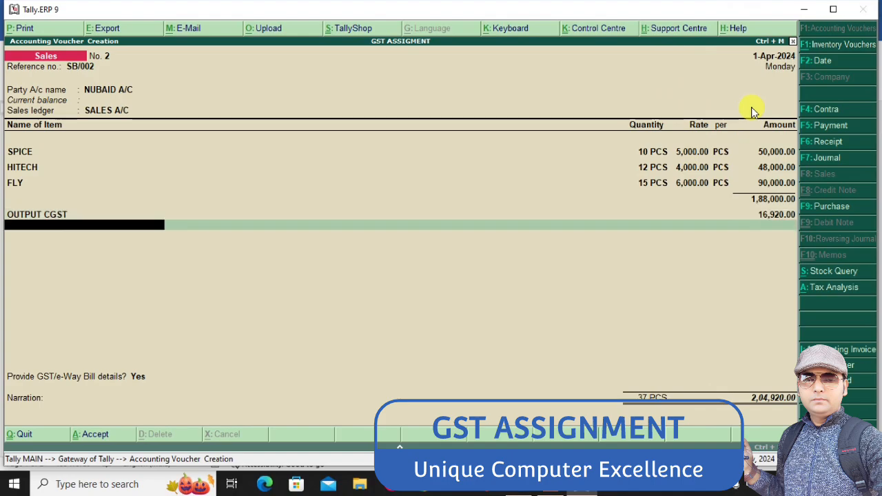
type("OUT")
key("Down")
key("Down")
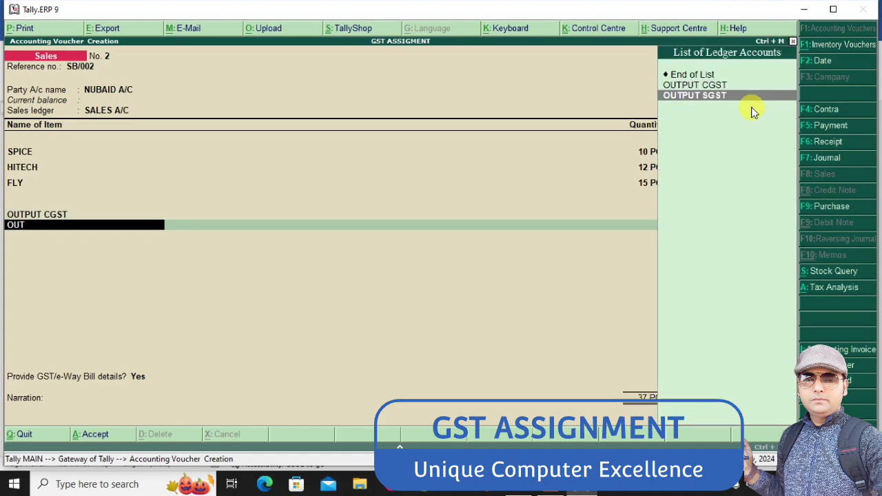
key("Return")
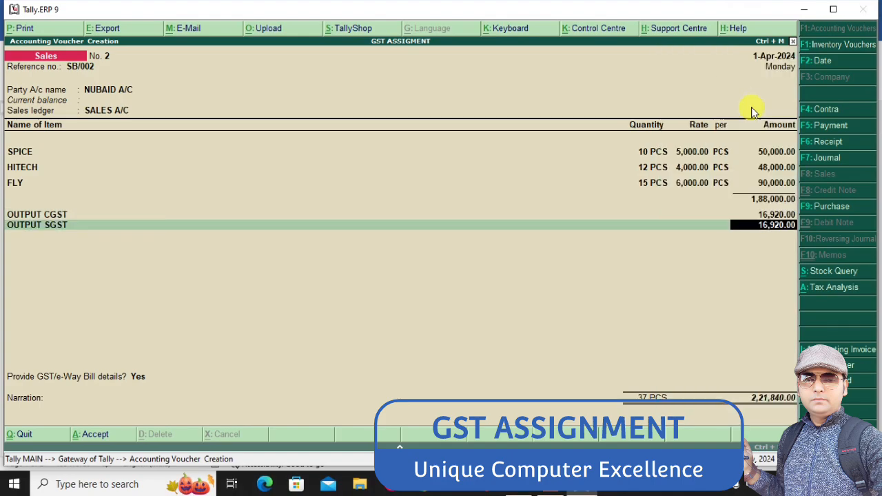
key("ctrl+a")
Enter SB/003 as the new sales voucher's reference number and look up the buyer of sale 7 in the Word assignment
type("SB")
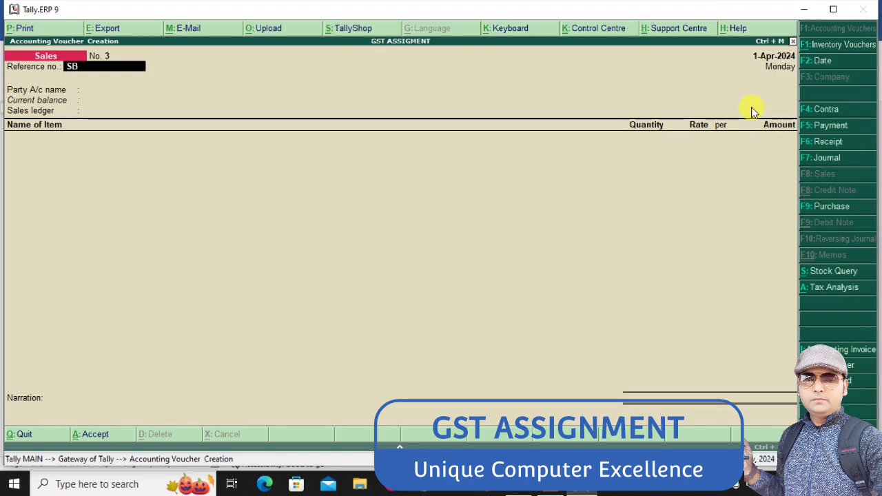
type("/003")
key("Return")
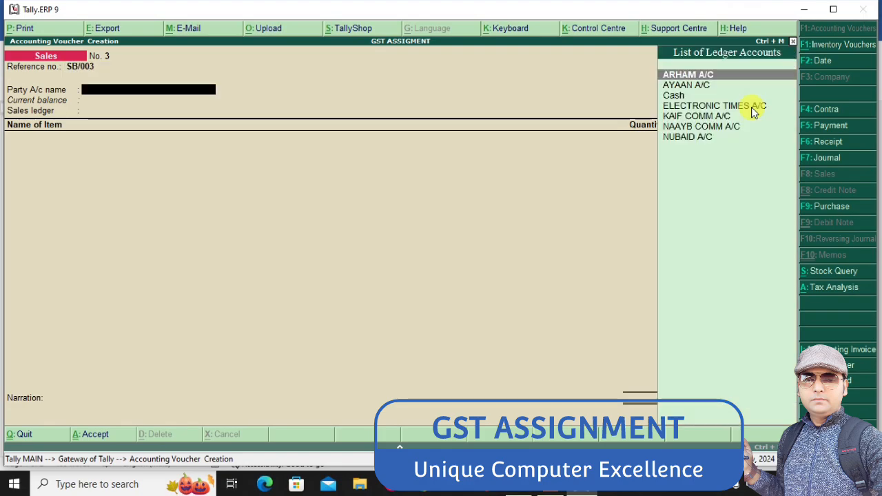
key("alt+Tab")
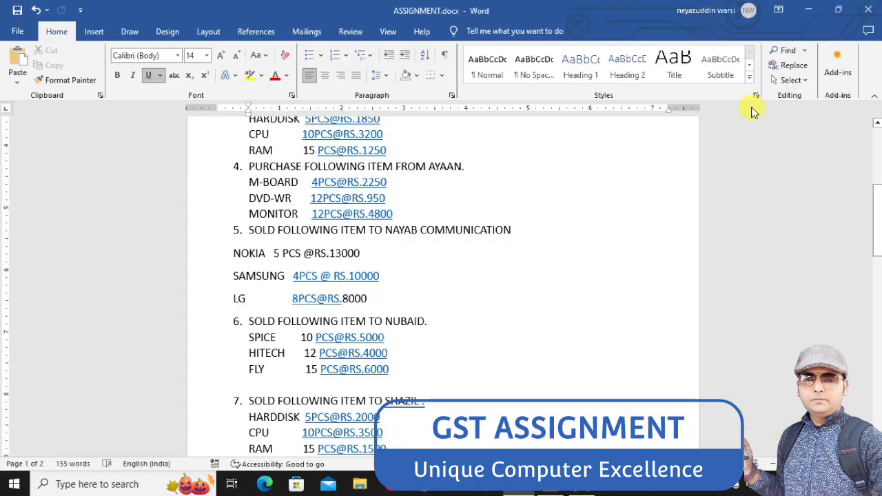
scroll(753, 111, "down", 1)
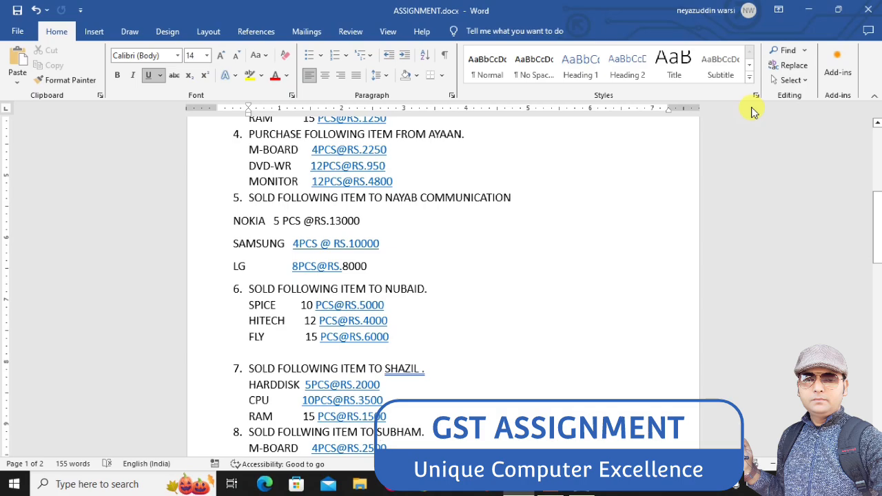
key("alt+Tab")
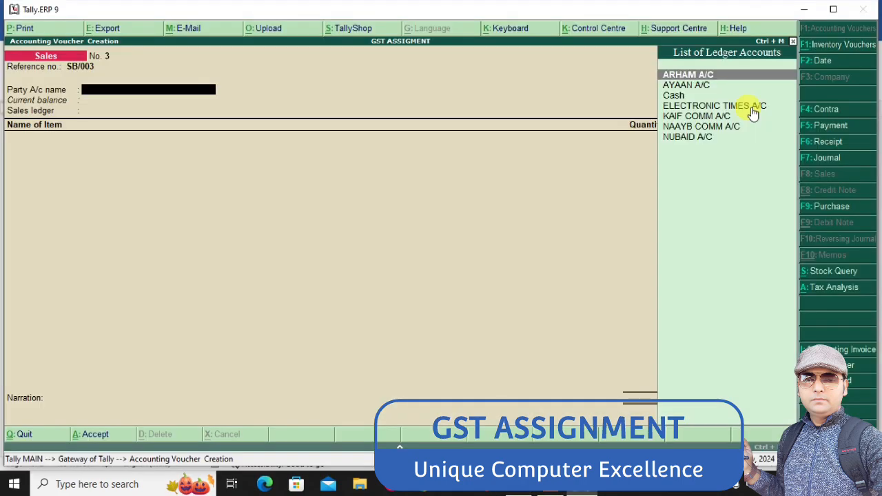
Create the sale 7 customer's A/C ledger under Sundry Debtors as the party and select SALES A/C as the sales ledger
key("alt+c")
type("SHAZIL")
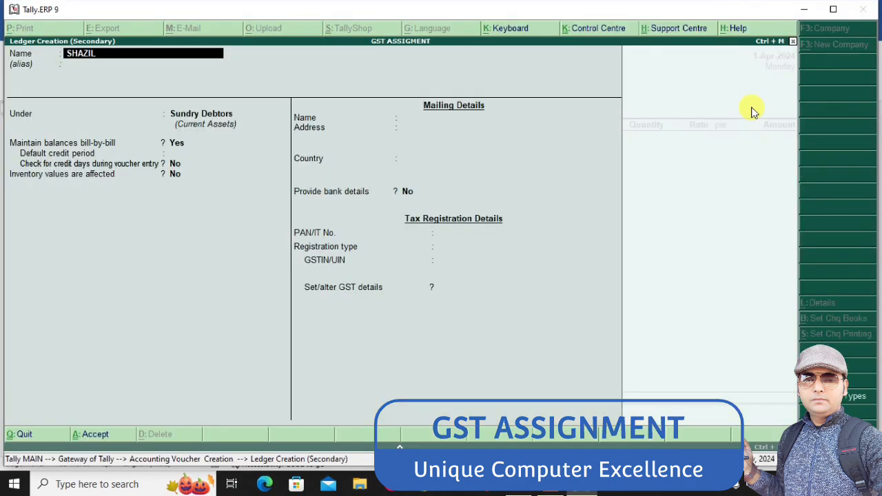
type(" A/C")
key("Return")
key("Return")
type("S")
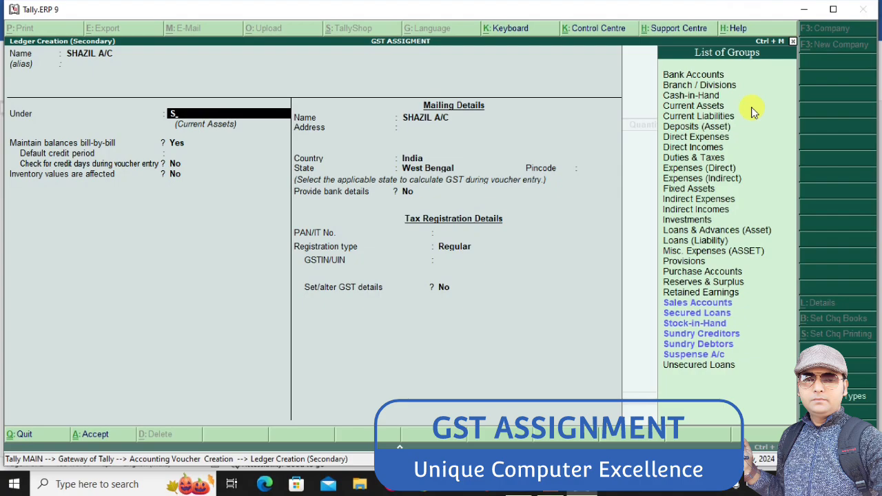
key("Down")
key("Down")
key("Down")
key("Down")
key("Down")
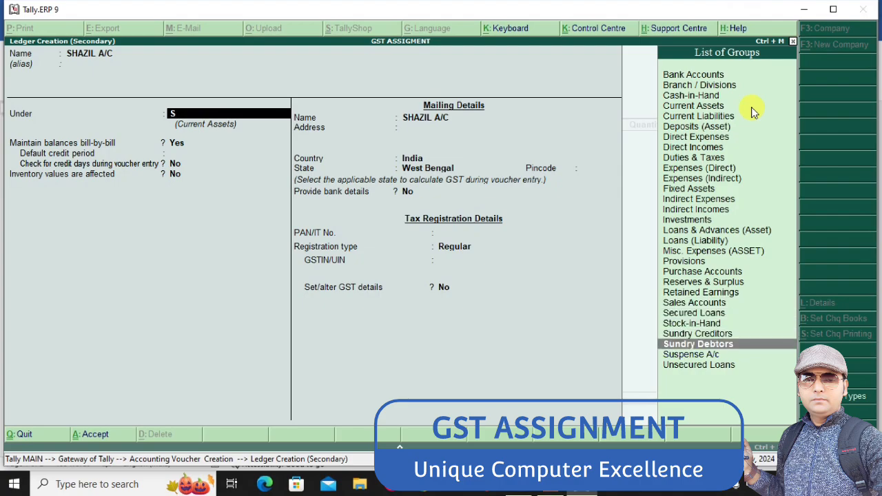
key("Return")
key("ctrl+a")
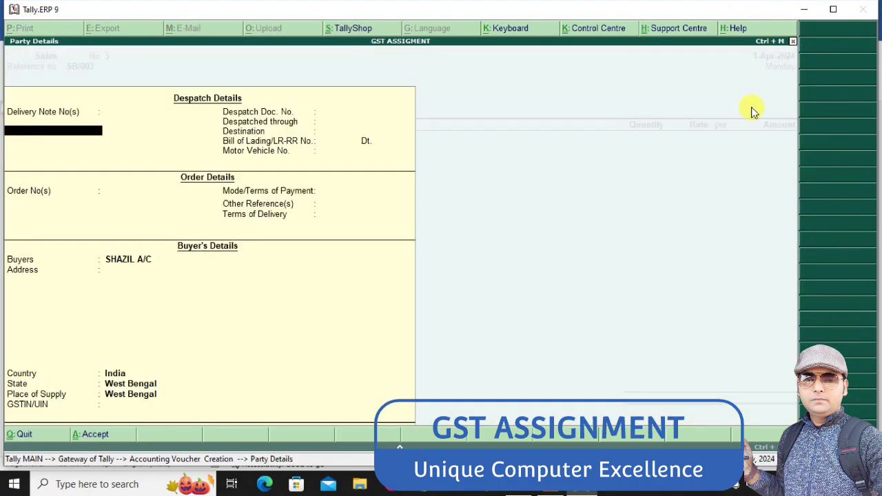
key("ctrl+a")
key("Return")
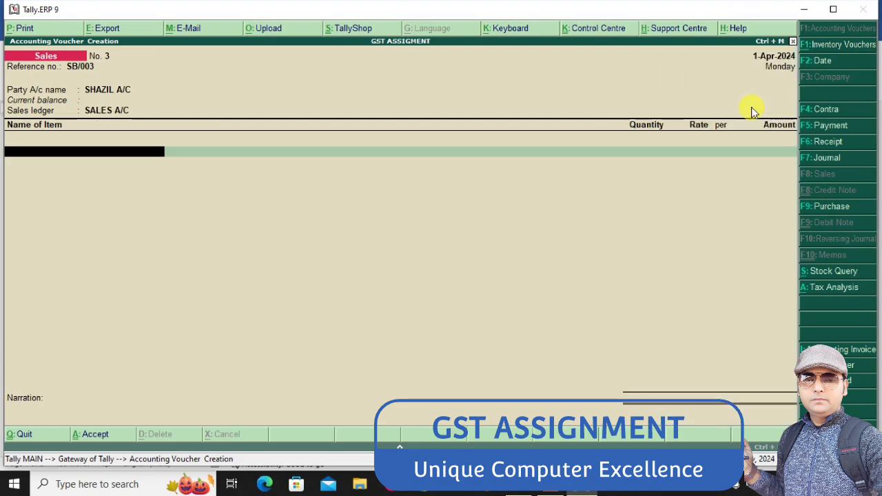
Check the Word assignment and add 5 PCS of HDD at a rate of 2000 to the sales voucher
key("alt+Tab")
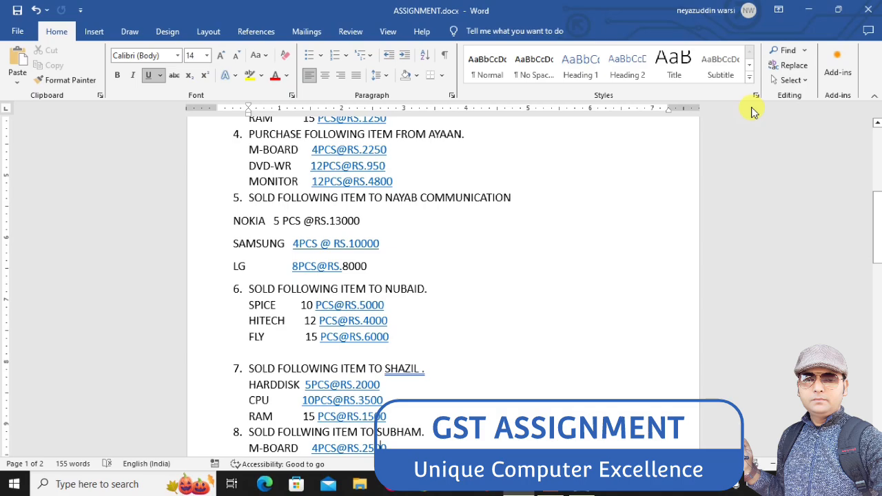
key("alt+Tab")
type("H")
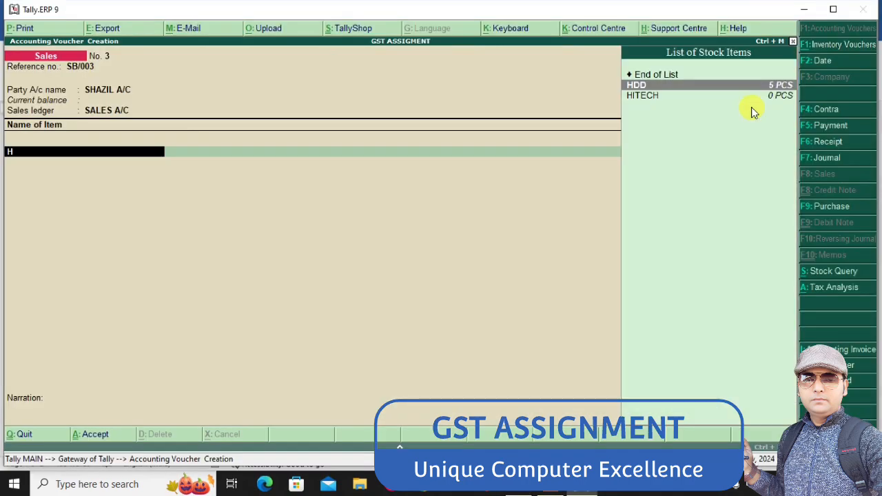
key("Return")
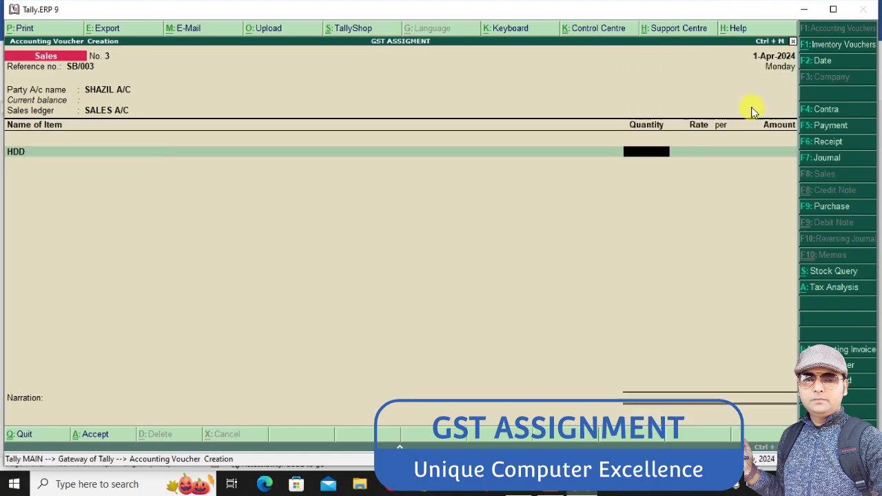
type("5")
key("Return")
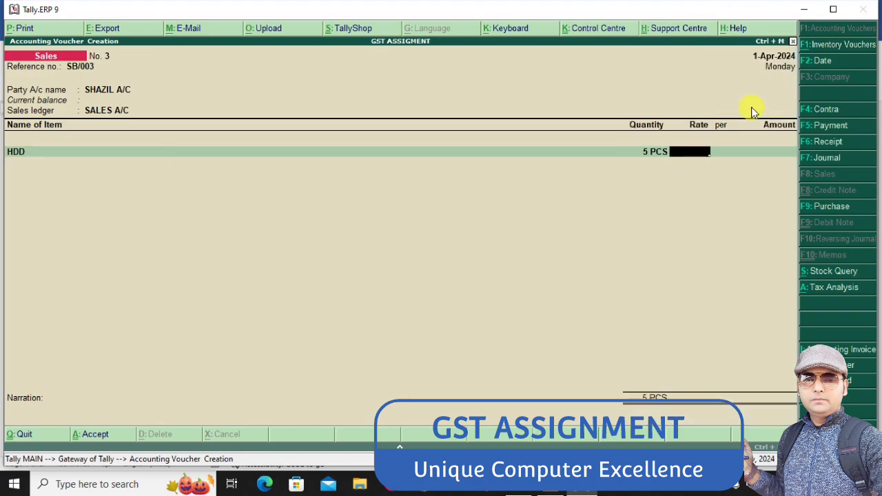
key("alt+Tab")
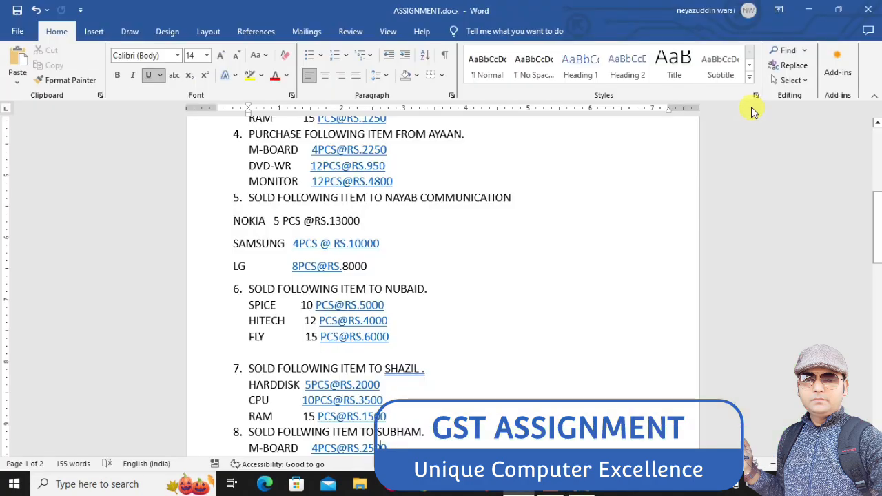
key("alt+Tab")
type("2000")
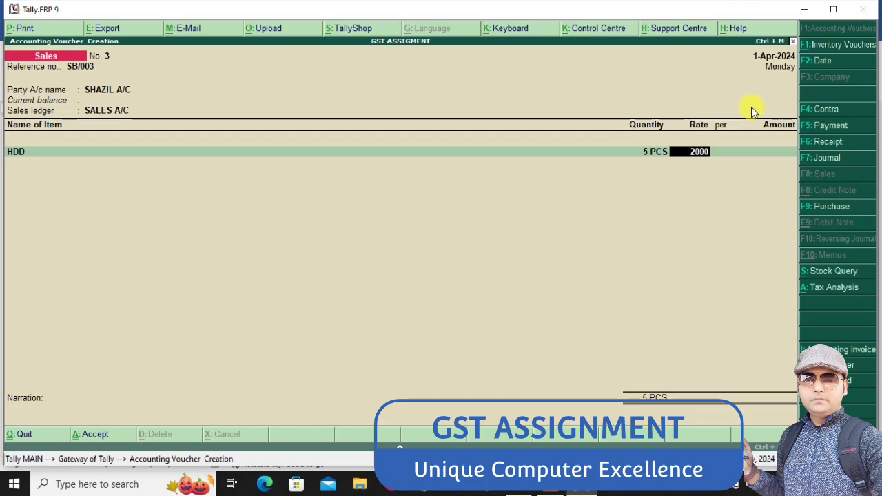
key("Return")
key("Return")
key("Return")
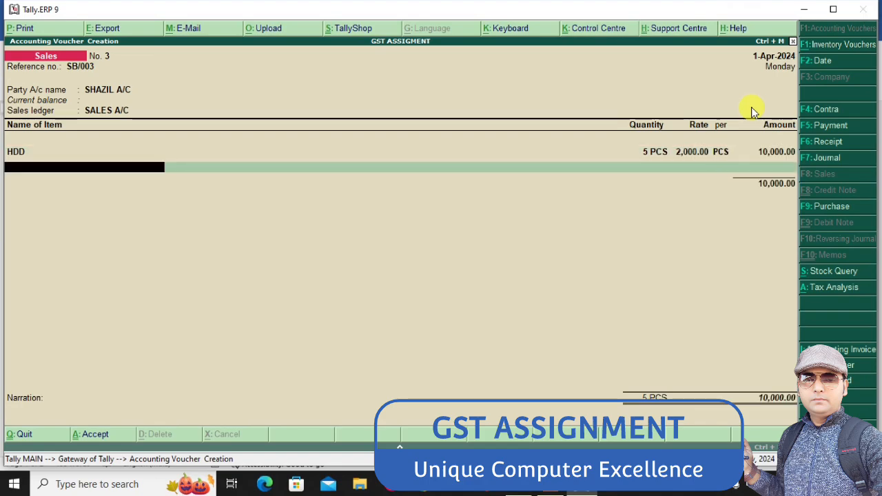
Check the Word assignment and add 10 PCS of CPU at a rate of 3500 to the sales voucher
key("alt+Tab")
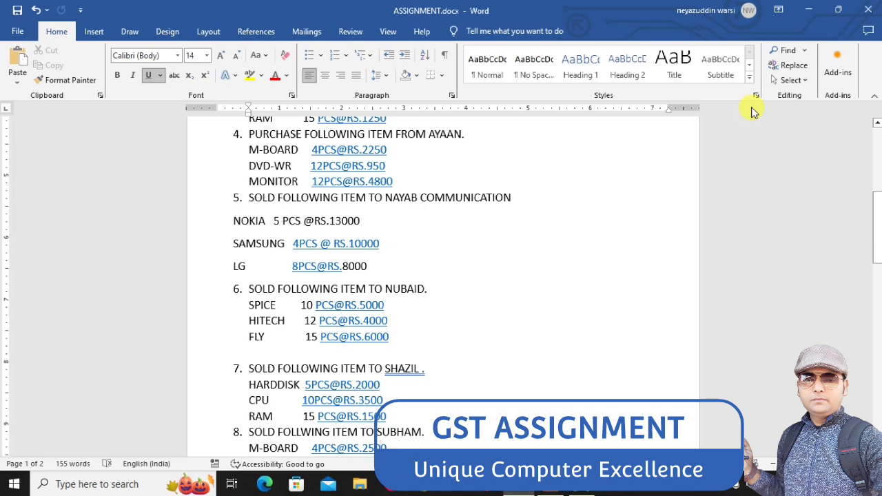
key("alt+Tab")
type("CP")
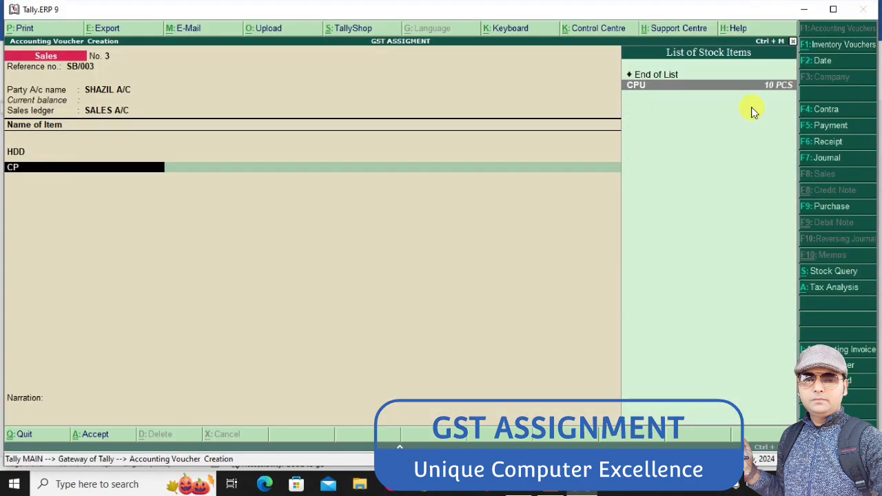
key("Return")
type("10")
key("Return")
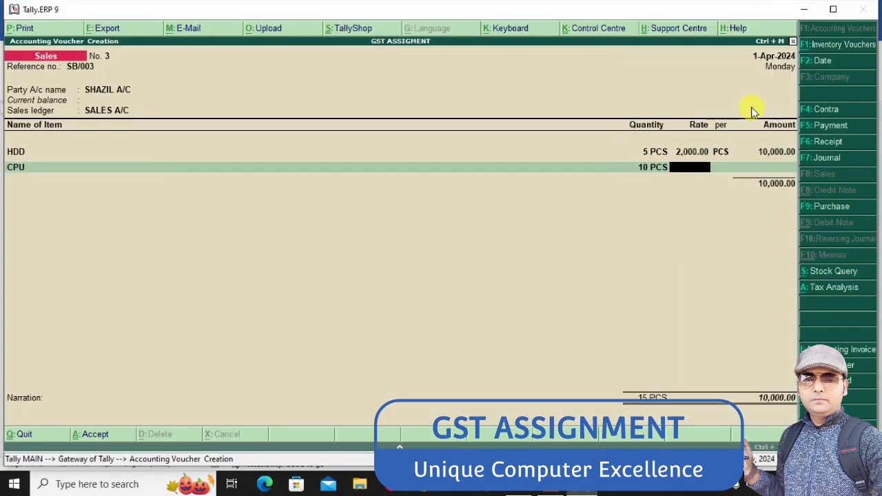
type("3500")
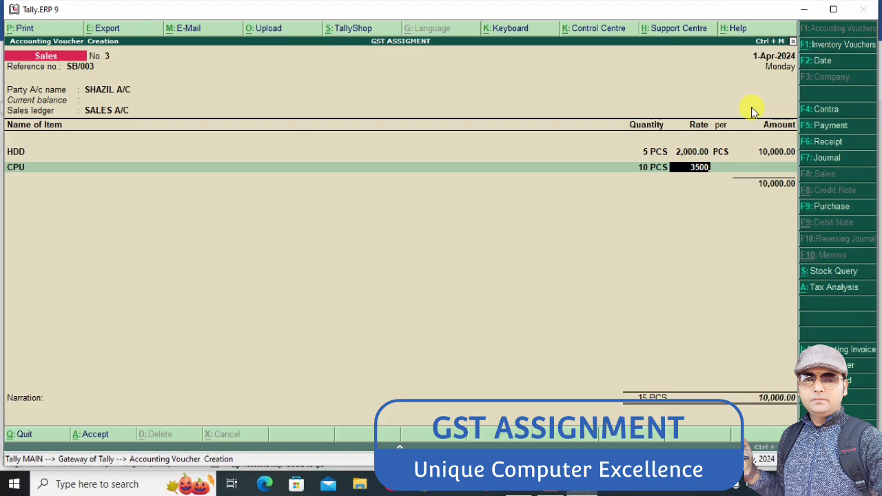
key("Return")
key("Return")
key("Return")
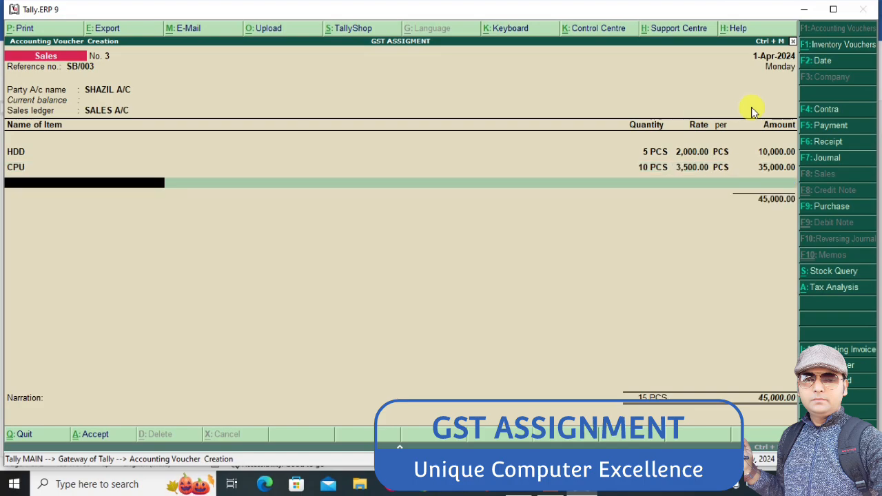
Check the Word assignment and add 15 PCS of RAM at a rate of 1500 to the sales voucher
key("alt+Tab")
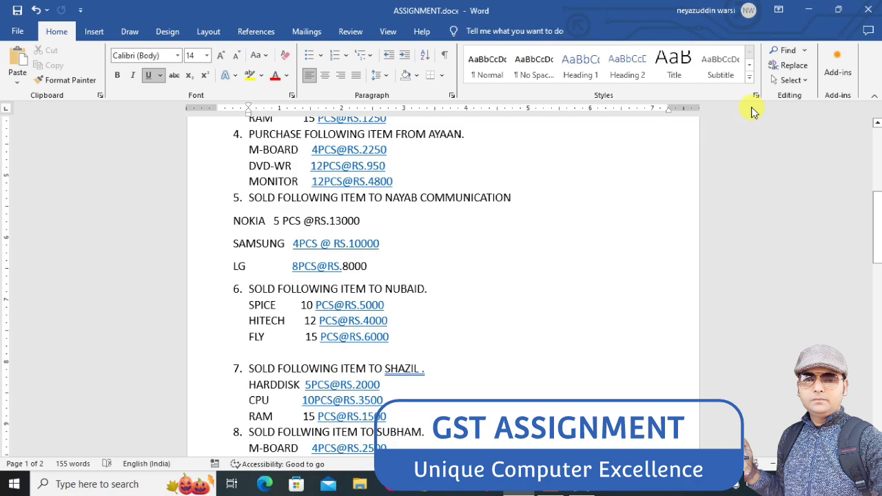
key("alt+Tab")
type("RAM")
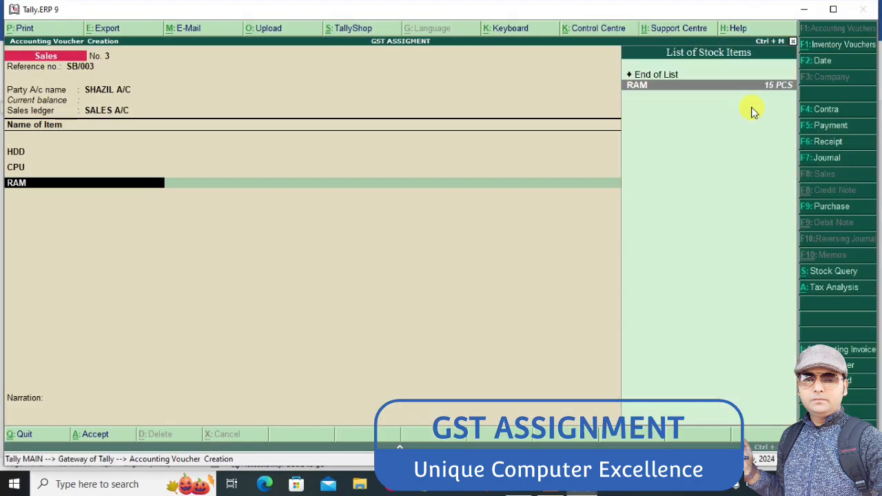
key("Return")
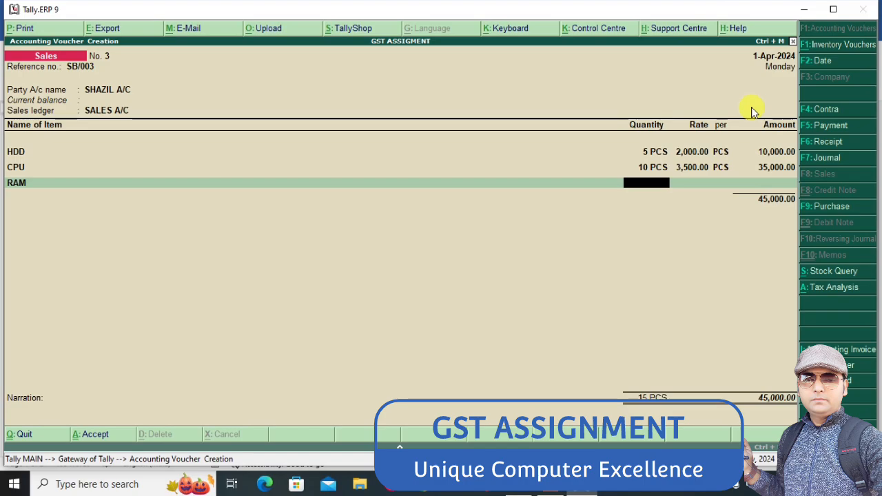
key("BackSpace")
key("Return")
type("15")
key("Return")
type("1500")
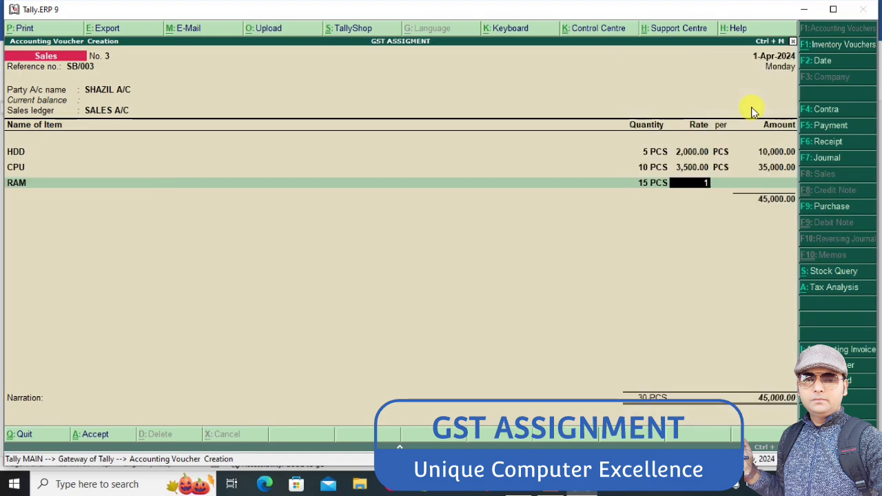
key("Return")
key("Return")
Add the OUTPUT CGST and OUTPUT SGST ledgers to sales voucher SB/003 and save it
key("Return")
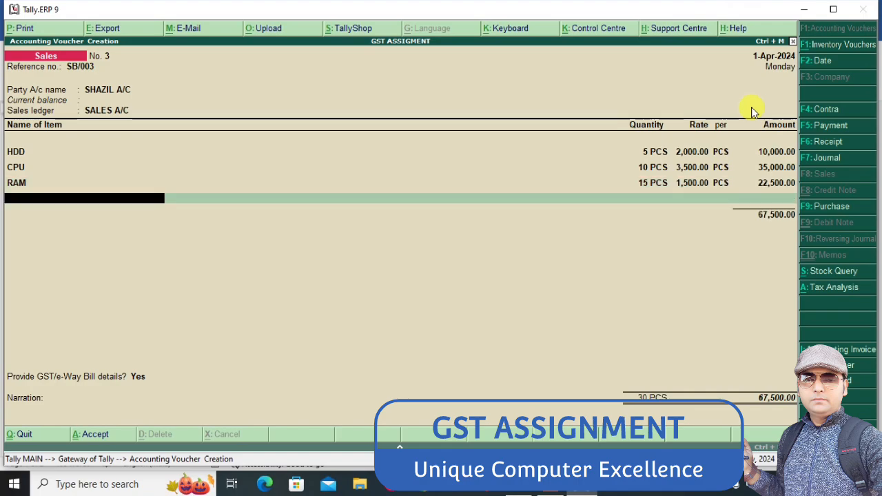
key("Return")
type("OUT")
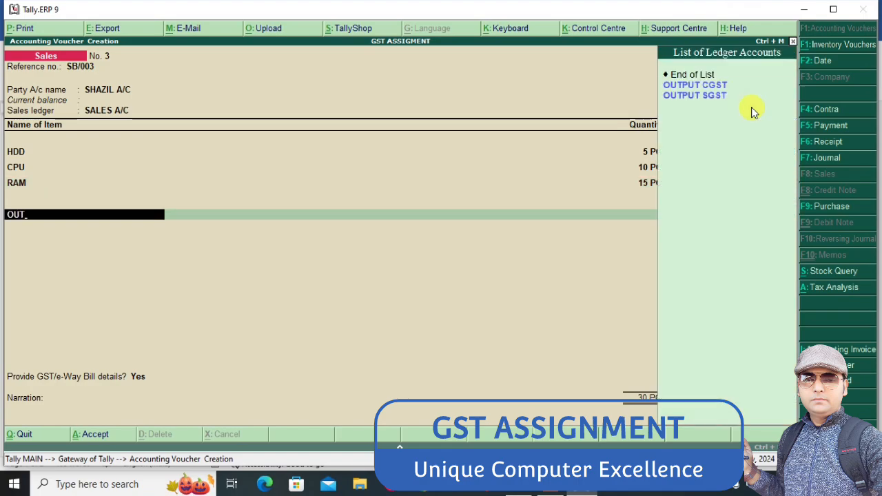
key("Return")
key("Return")
type("OUT")
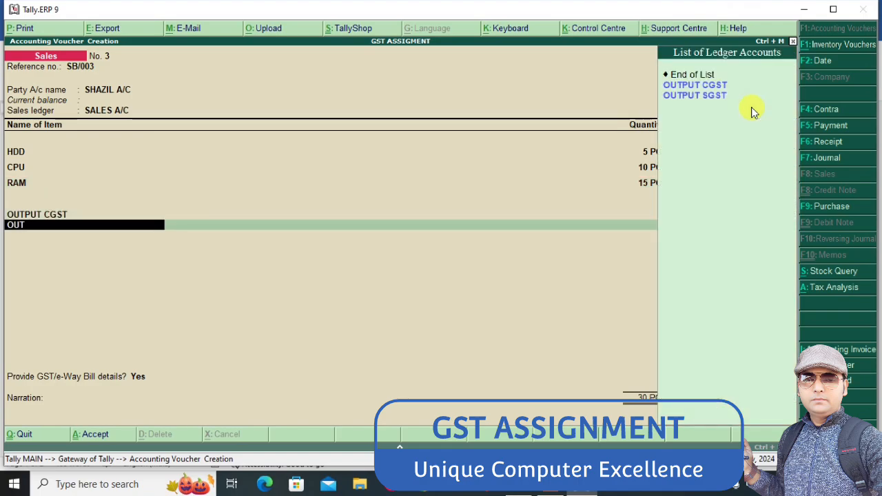
key("Down")
key("Return")
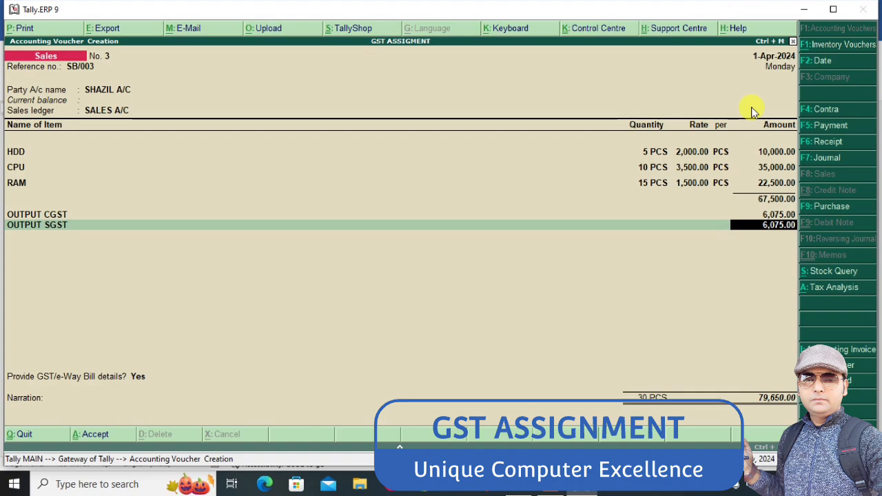
key("ctrl+a")
Enter SB/004 as the reference number of the new sales voucher
type("S")
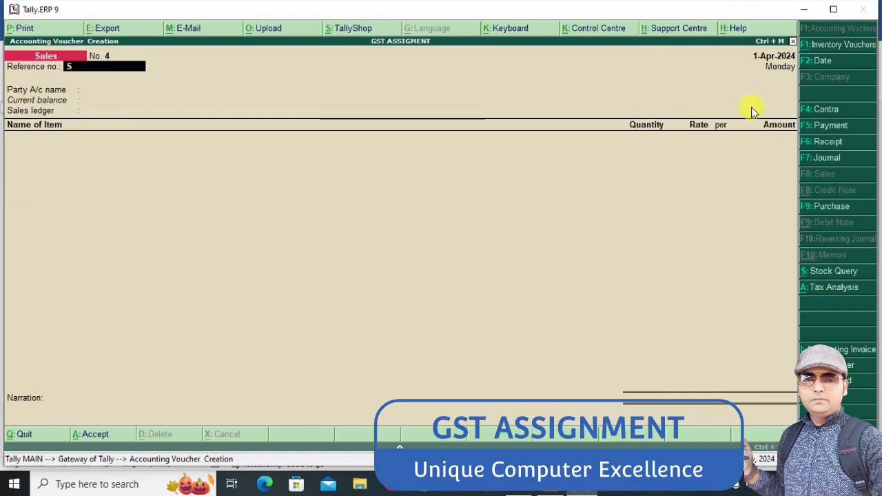
type("B/")
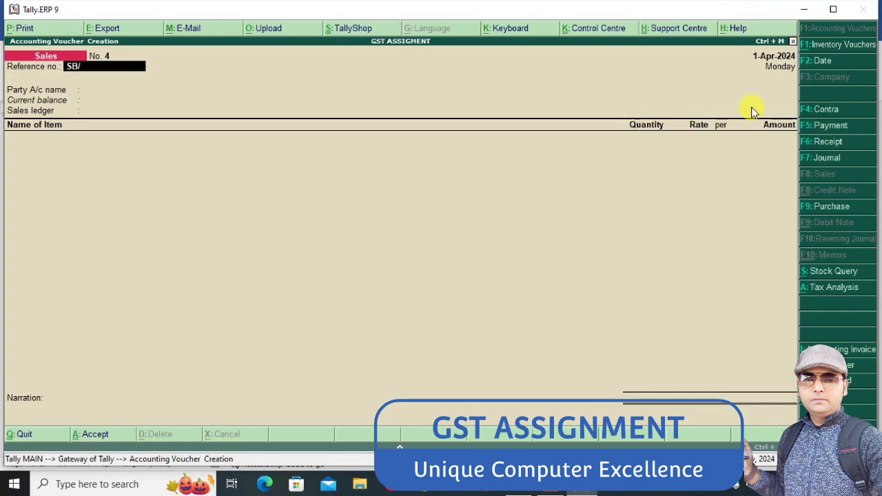
type("004")
key("Return")
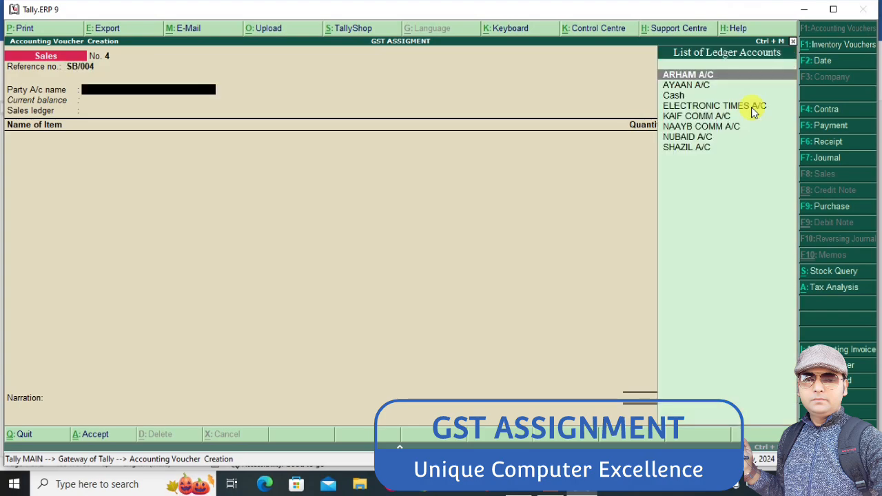
Check sale 8 in the Word assignment, create its customer's A/C ledger under Sundry Debtors as the party, and select SALES A/C as the sales ledger
key("alt+Tab")
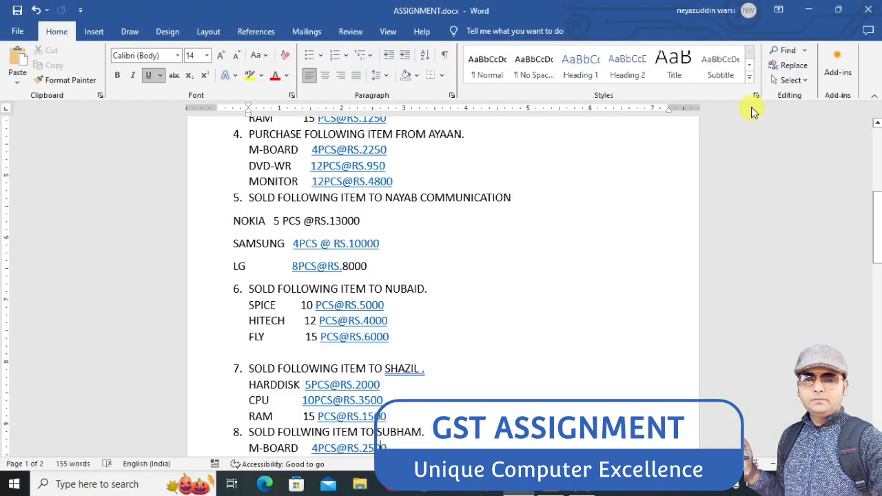
scroll(754, 112, "down", 1)
scroll(754, 112, "down", 1)
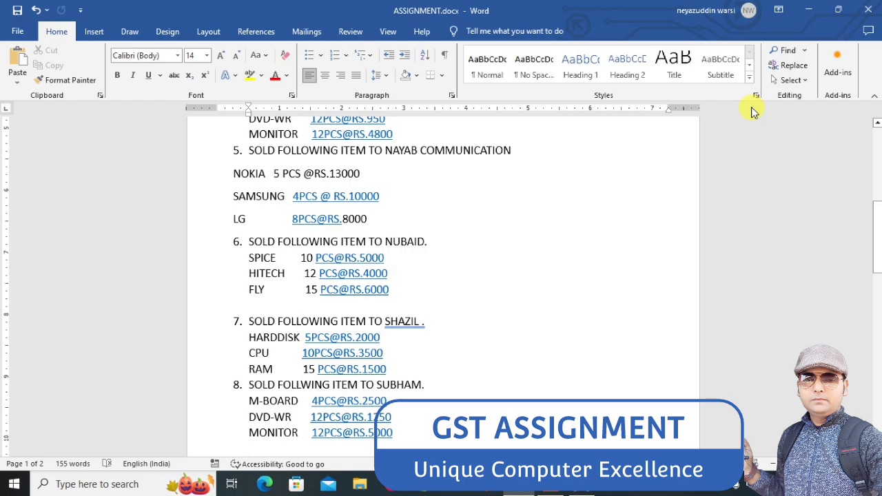
key("alt+Tab")
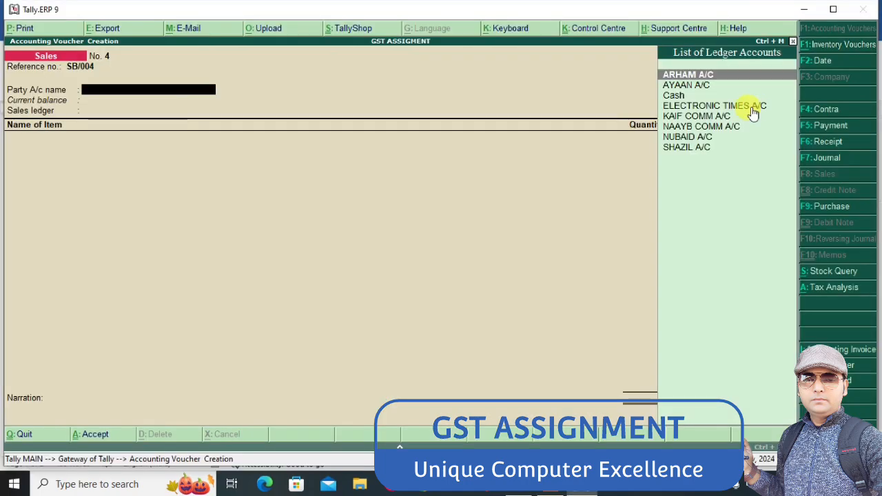
key("alt+c")
type("SUBHAM")
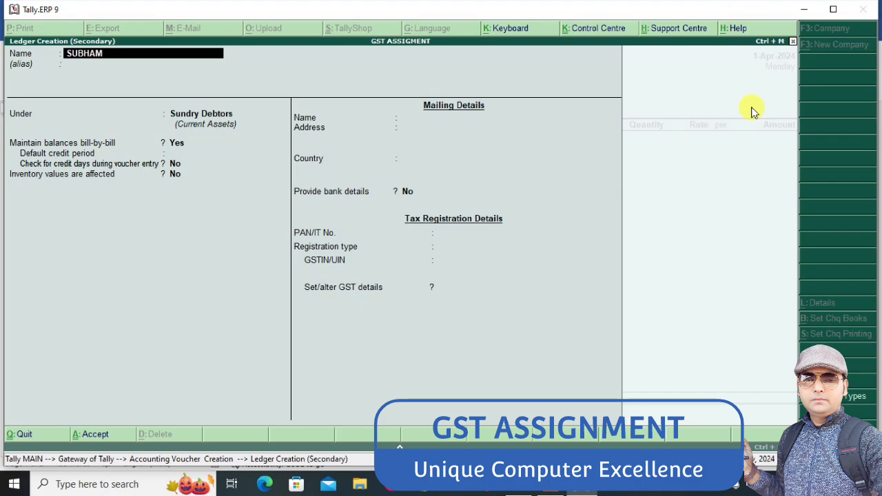
type(" A/C")
key("Return")
type("S")
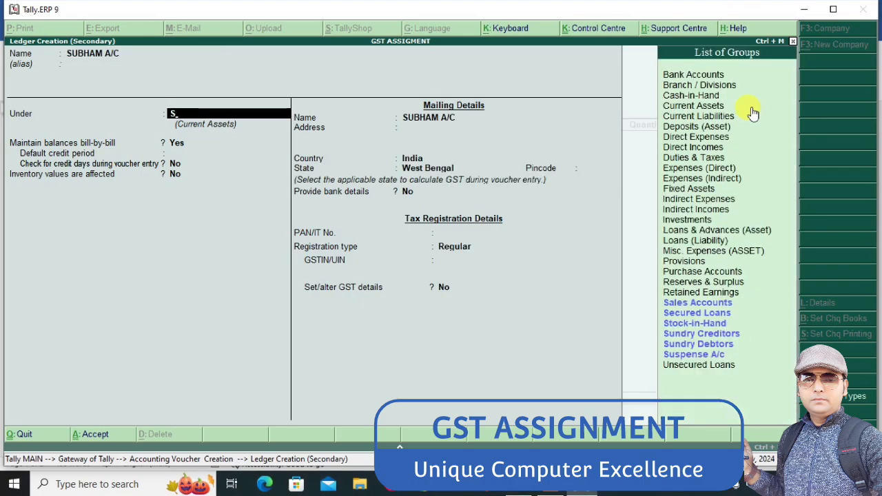
type("UN")
key("Down")
key("Return")
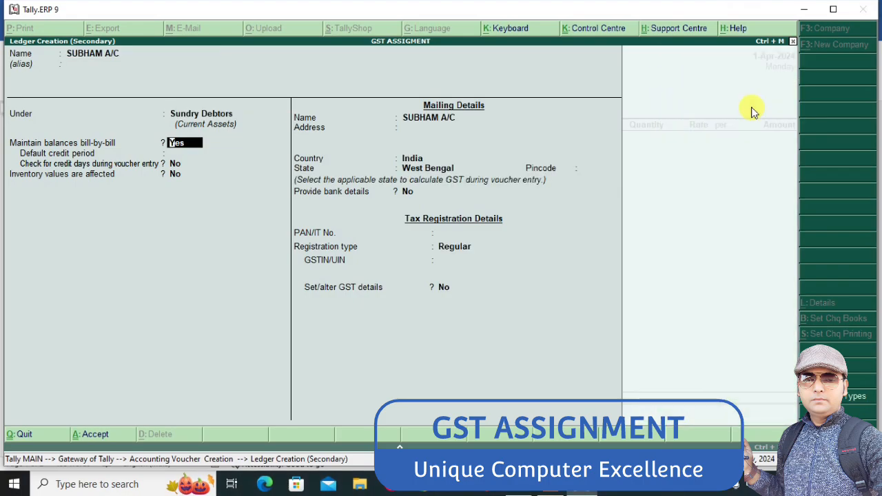
key("ctrl+a")
key("ctrl+a")
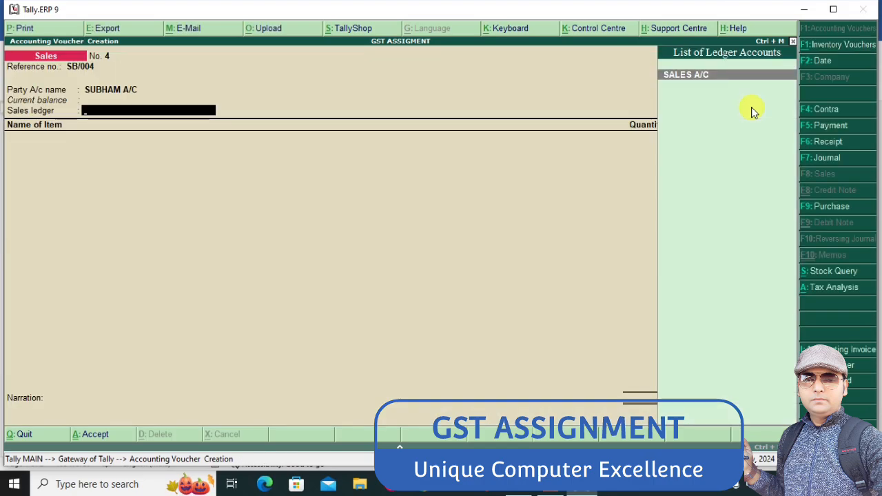
key("Return")
Check the Word assignment and add 4 PCS of MB at a rate of 2500 to the sales voucher
key("alt+Tab")
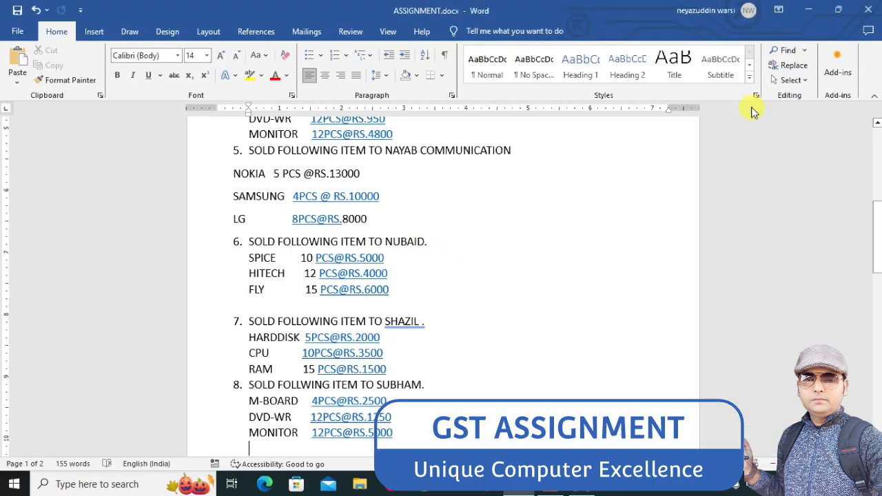
key("alt+Tab")
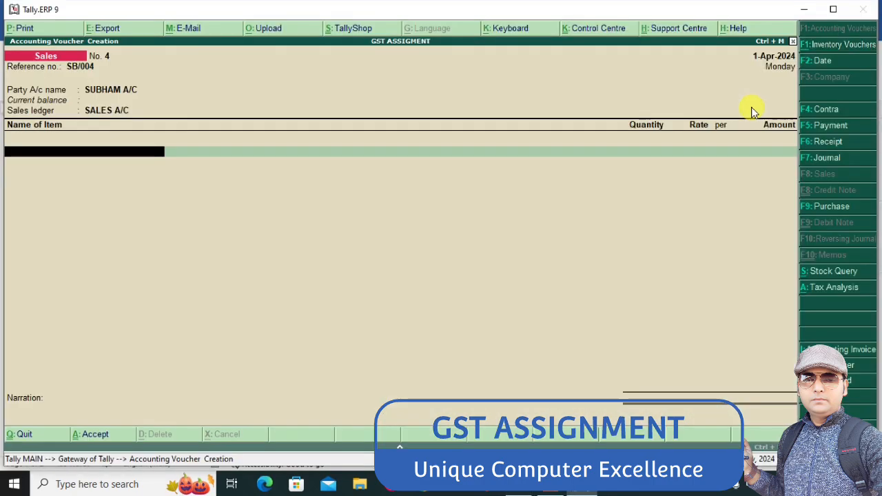
type("m")
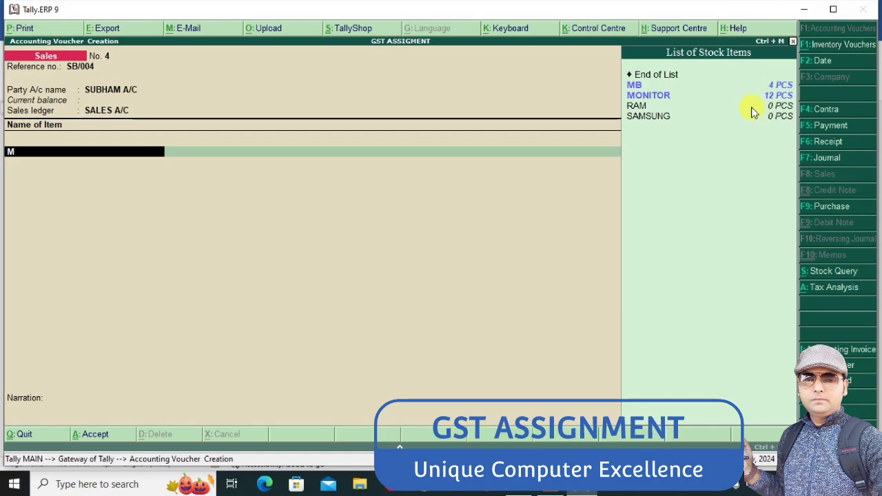
key("Down")
key("Return")
type("4")
key("Return")
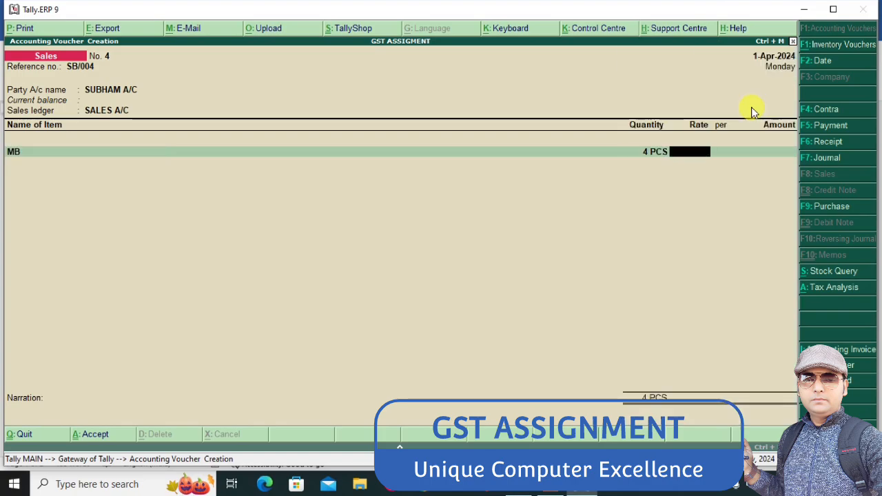
type("2500")
key("Return")
key("Return")
key("Return")
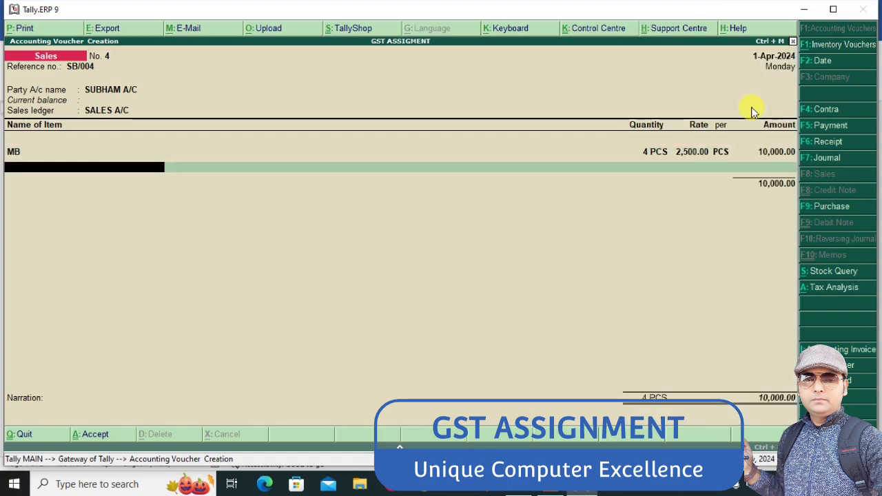
Check the Word assignment and add 12 PCS of DVD at a rate of 1250 to the sales voucher
key("alt+Tab")
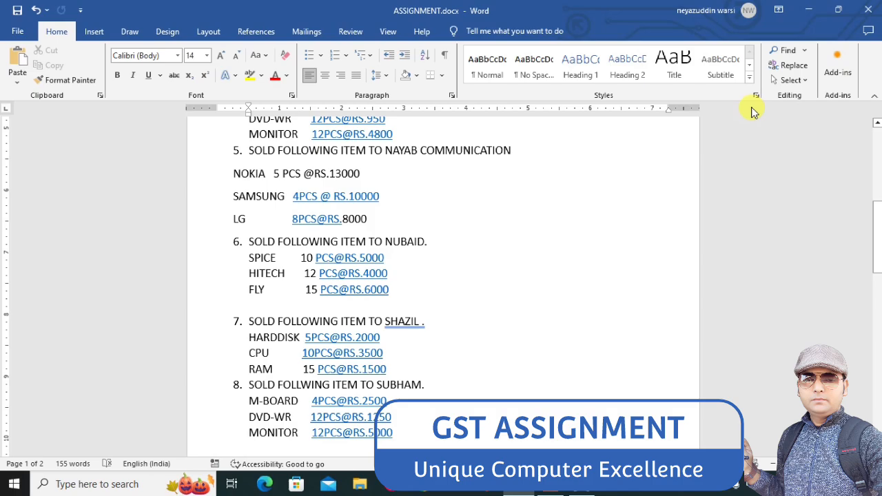
key("alt+Tab")
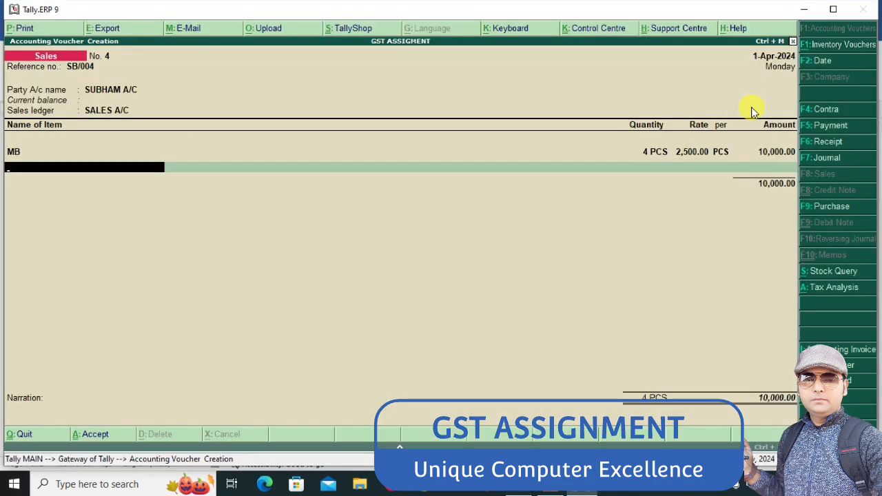
type("DV")
key("Return")
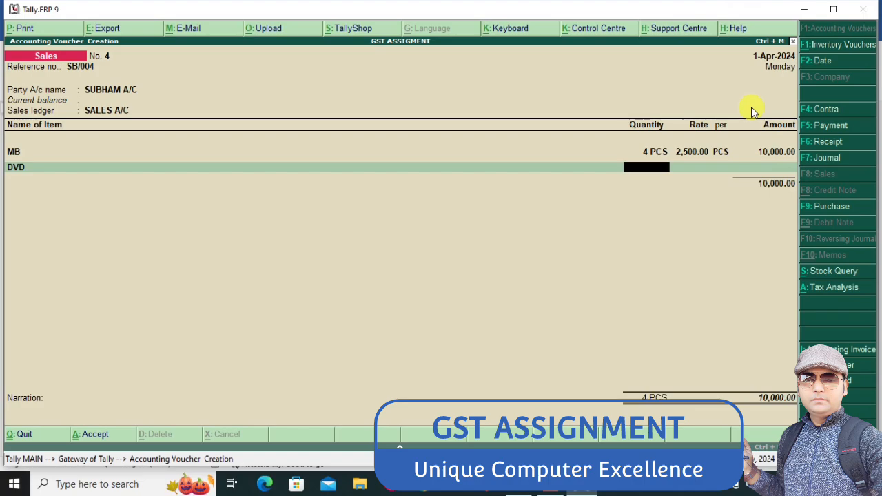
key("BackSpace")
key("Return")
type("12")
key("Return")
type("1,250")
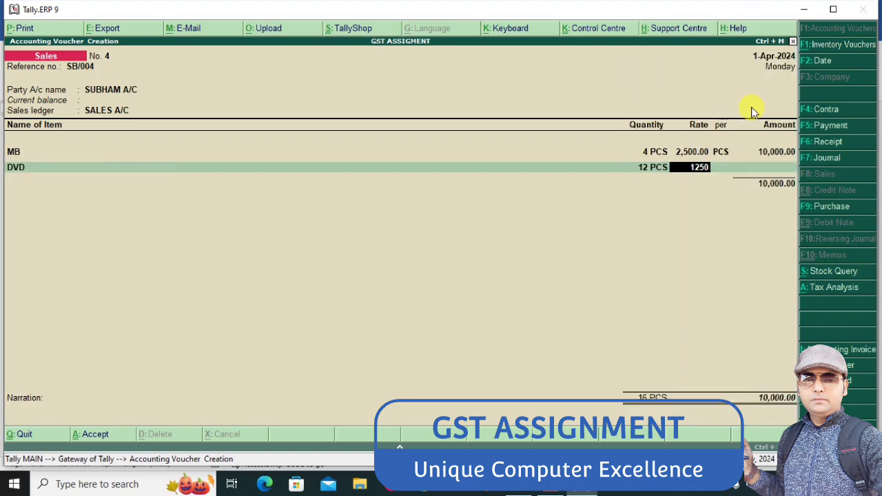
key("Return")
key("Return")
key("Return")
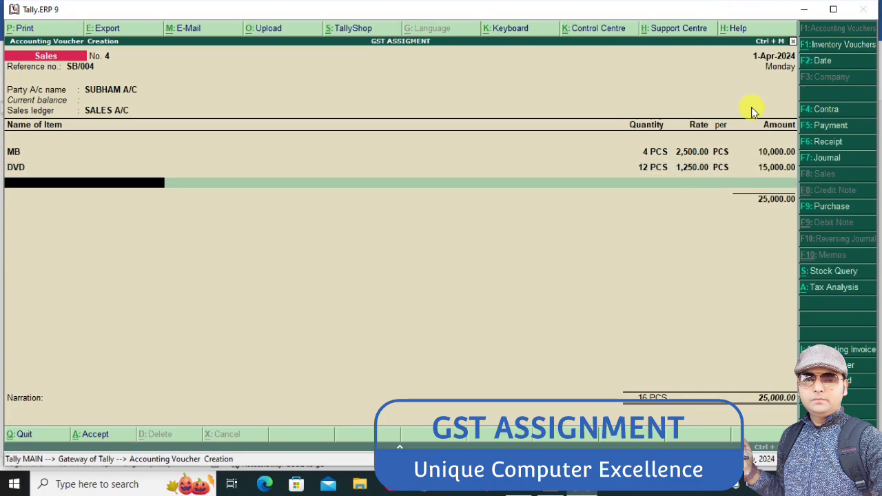
Check the Word assignment and add 12 PCS of MONITOR at a rate of 5000 to the sales voucher
key("alt+Tab")
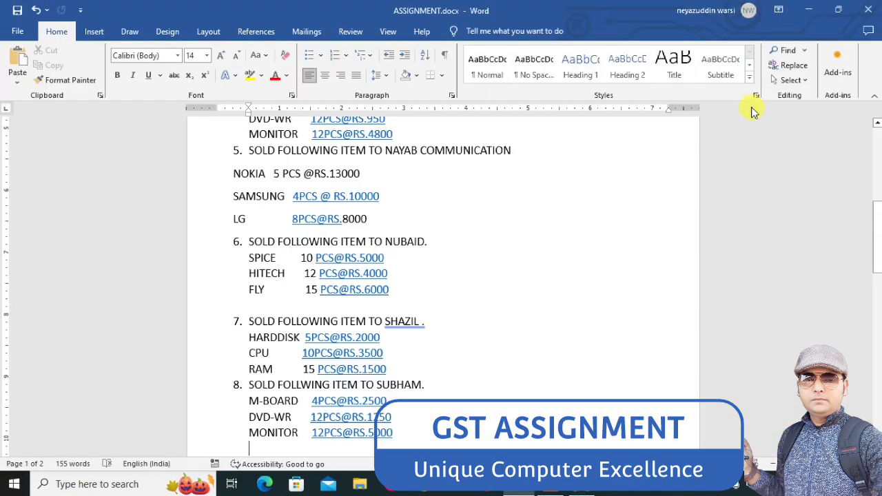
key("alt+Tab")
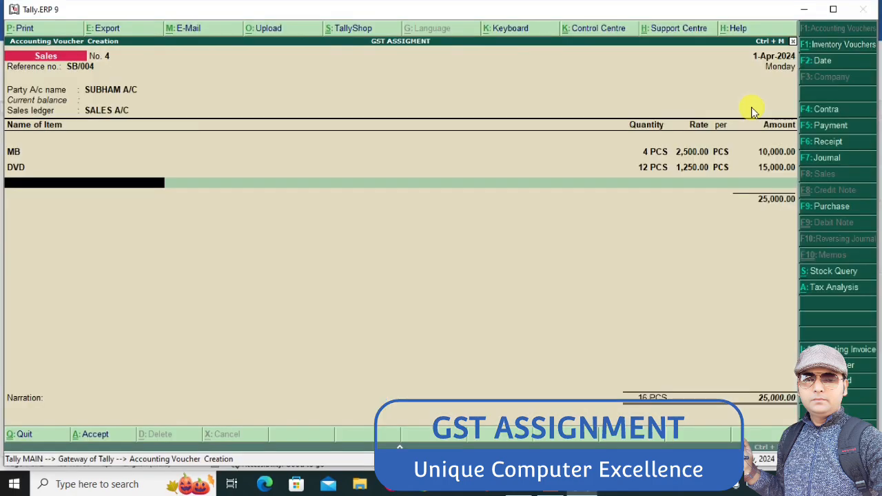
type("MO")
key("Return")
type("1")
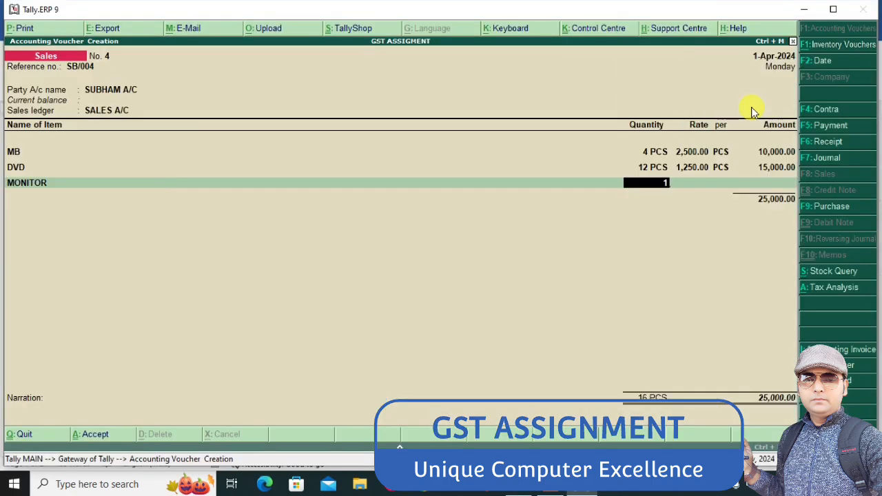
type("2")
key("Return")
type("5,00")
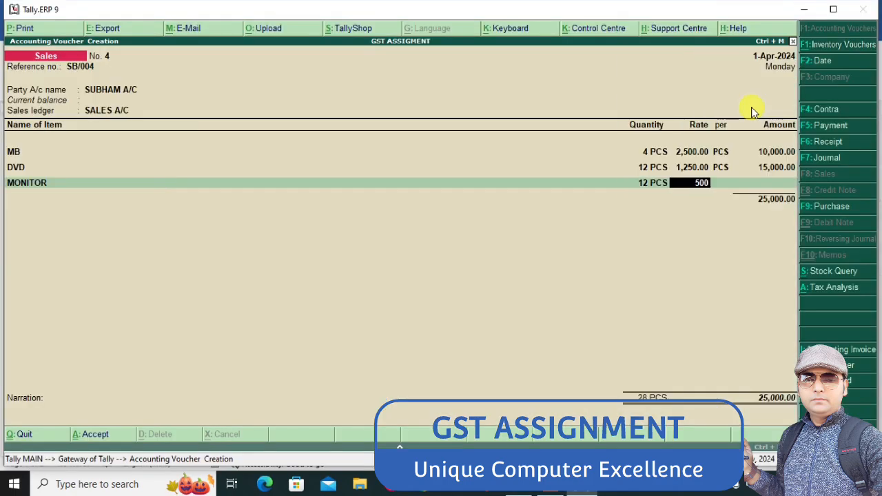
type("0")
key("Return")
key("Return")
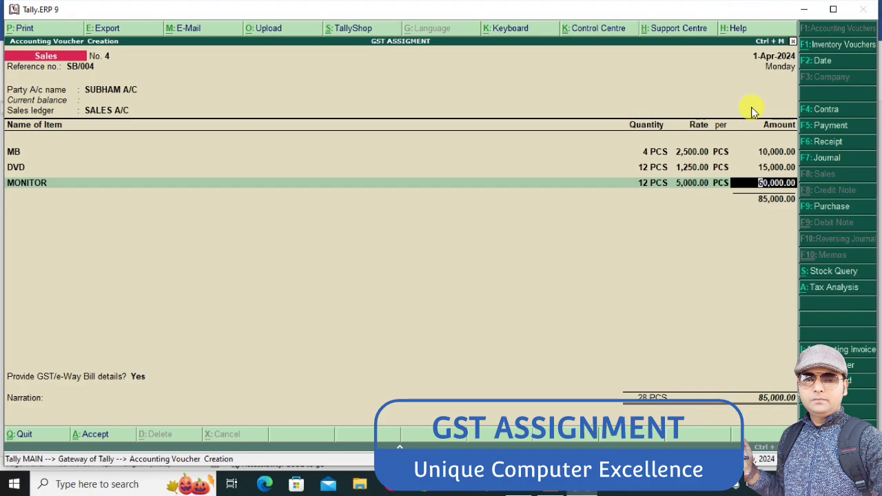
key("Return")
Finish the item list of voucher SB/004 with the OUTPUT CGST and OUTPUT SGST ledgers and save it
key("Return")
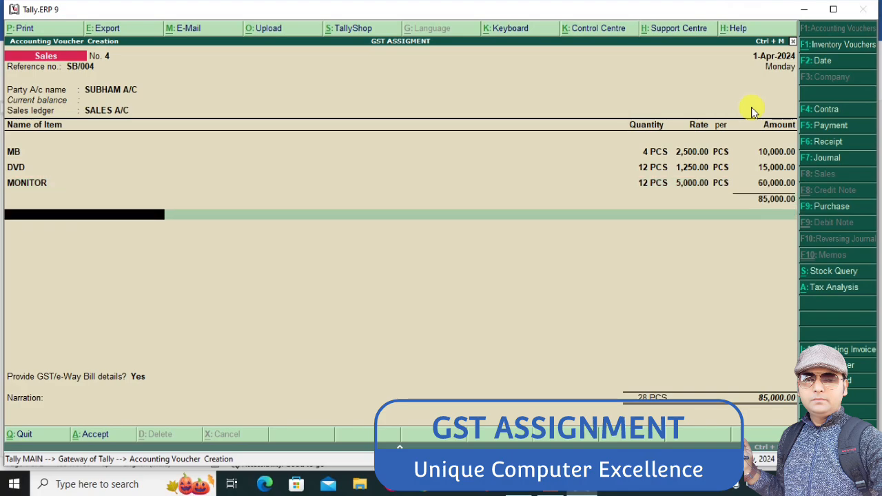
type("OUT")
key("Down")
key("Return")
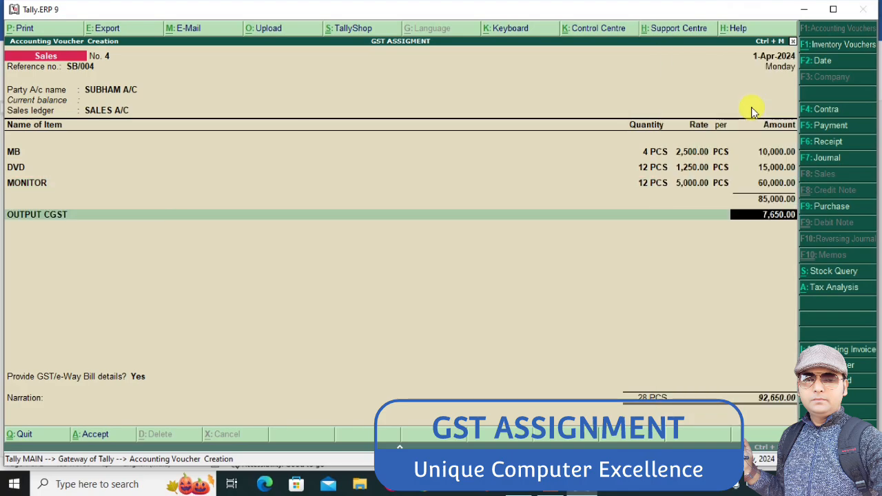
key("Return")
type("OUT")
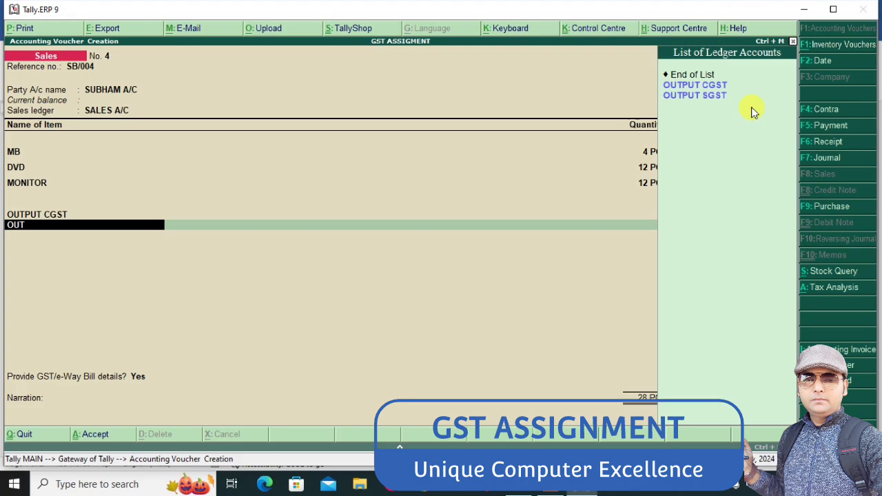
key("Down")
key("Return")
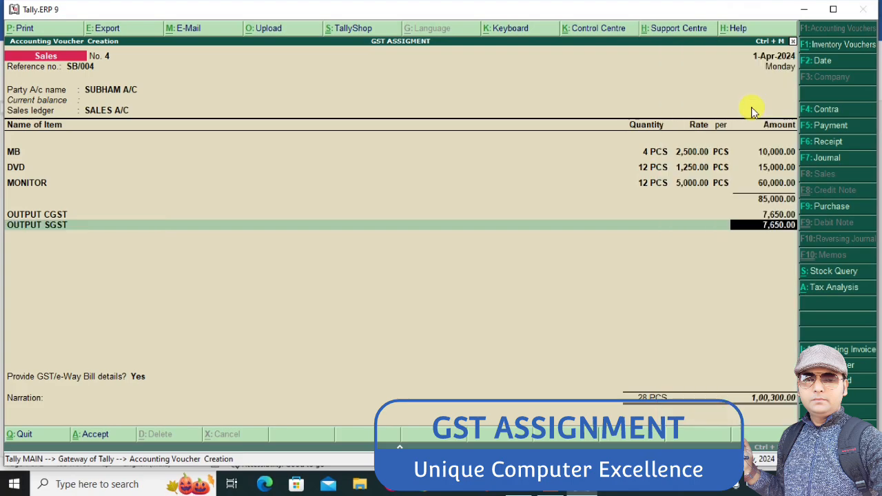
key("Return")
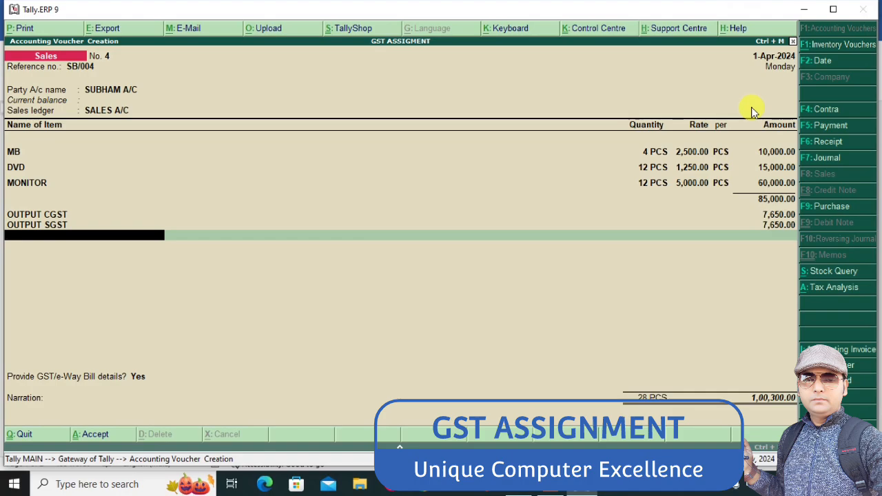
key("ctrl+a")
Leave voucher entry and open the Stock Summary report of the GST ASSIGMENT company
key("Escape")
key("Return")
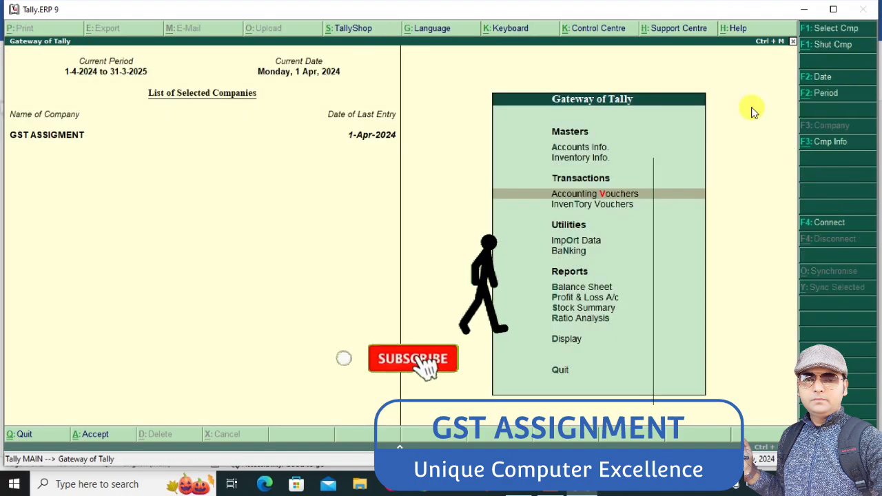
key("Down")
key("Down")
key("Down")
key("Down")
key("Down")
key("Down")
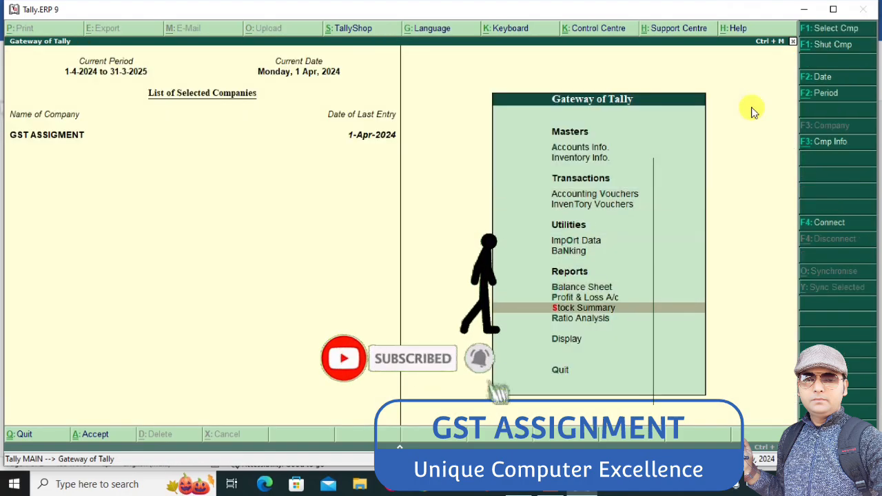
key("Return")
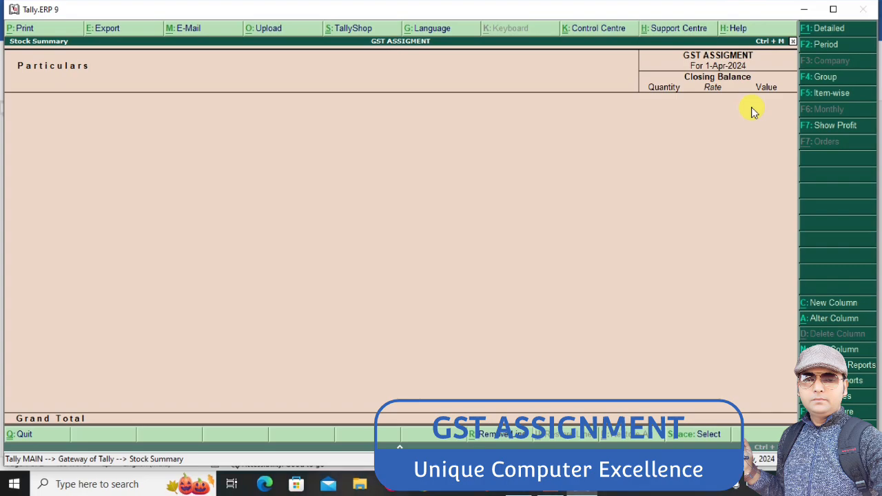
Close the Stock Summary and open the Balance Sheet in its detailed view
key("Escape")
key("Up")
key("Up")
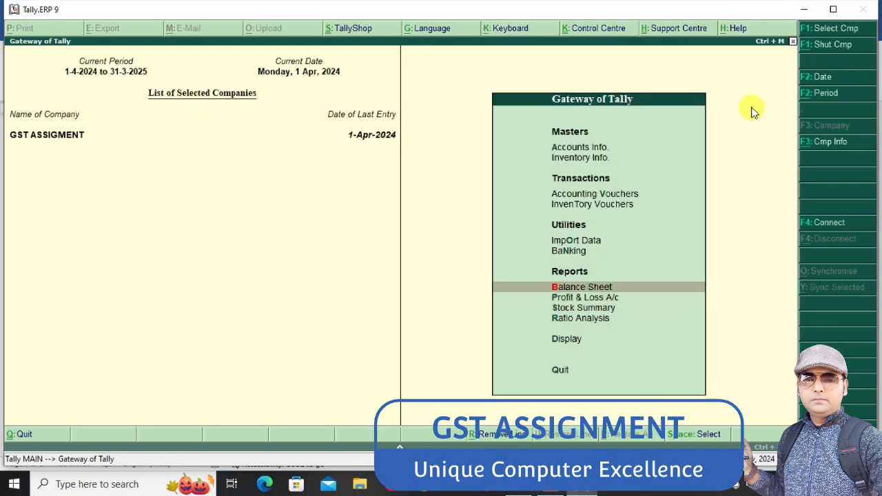
key("Return")
key("alt+F1")
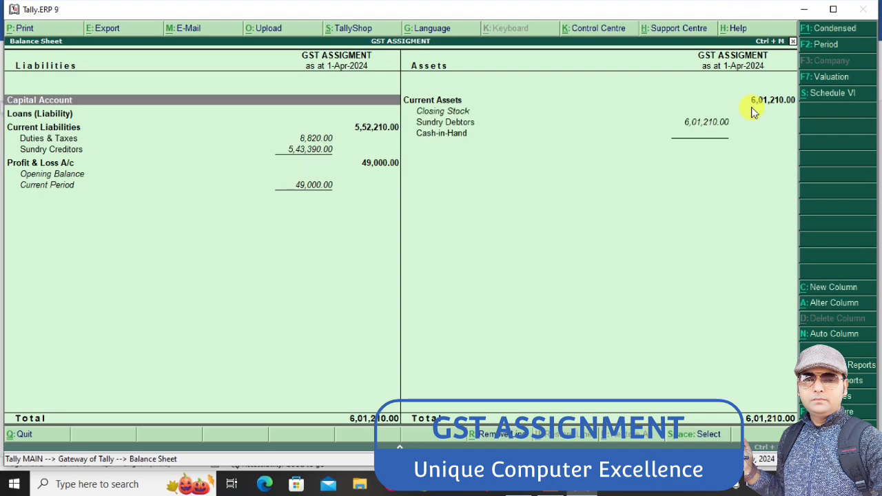
Examine the Sundry Creditors, Sundry Debtors and Duties & Taxes lines of the Balance Sheet, and return to the Gateway of Tally
key("Down")
key("Down")
key("Down")
key("Down")
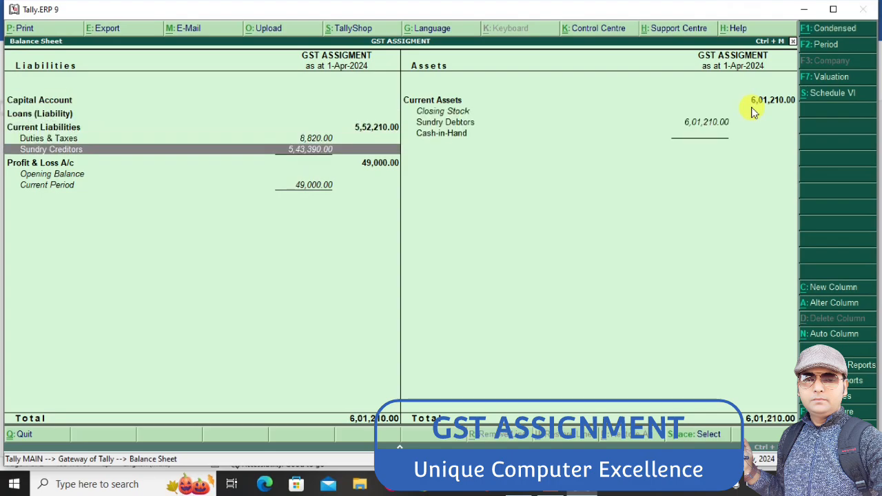
key("Right")
key("Up")
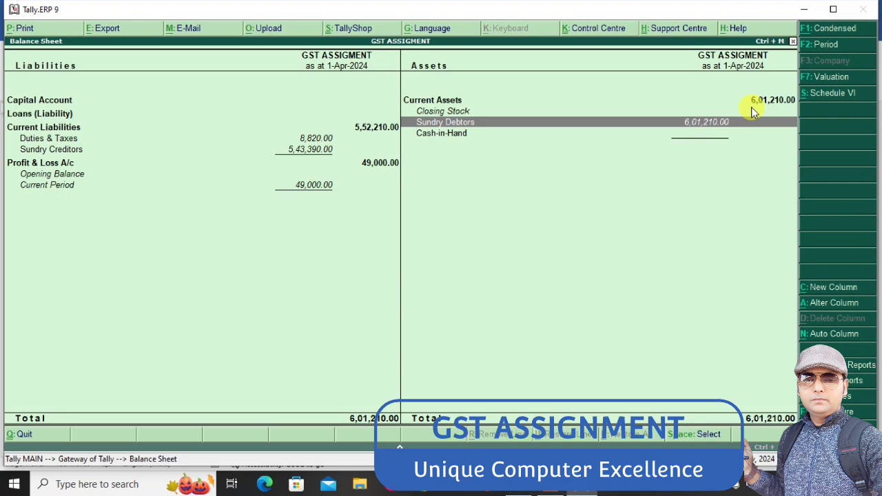
key("Left")
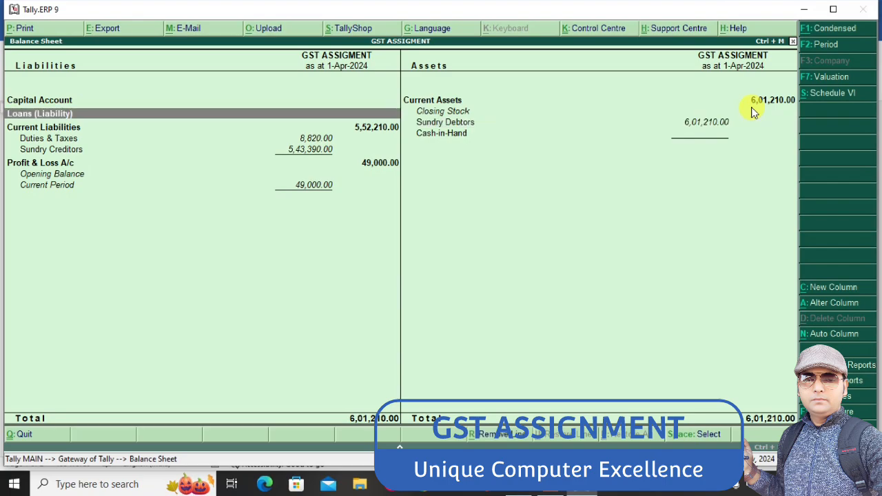
key("Down")
key("Down")
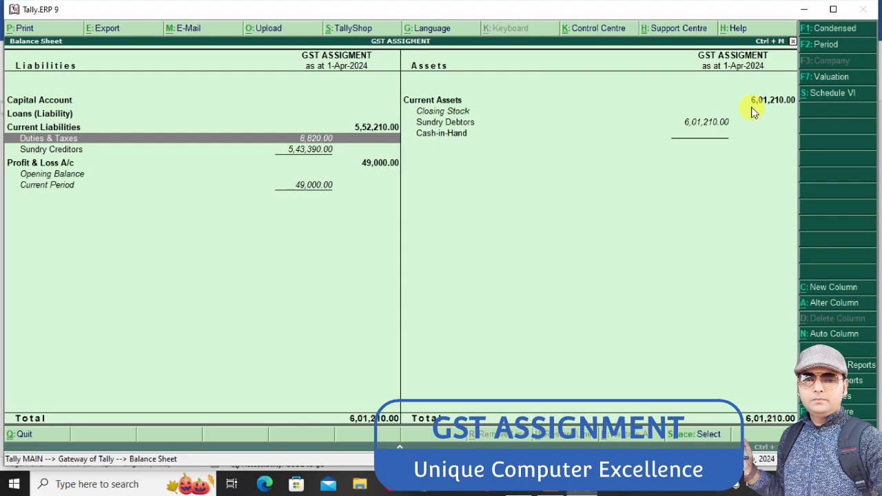
key("Escape")
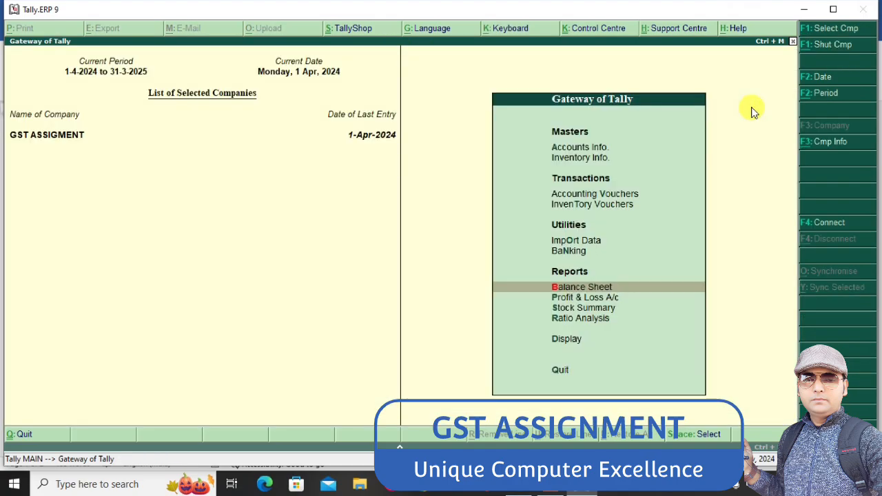
Switch to the Word assignment and look up transaction 9, the BSNL service purchase that follows the SUBHAM sale
key("alt+Tab")
scroll(752, 112, "down", 5)
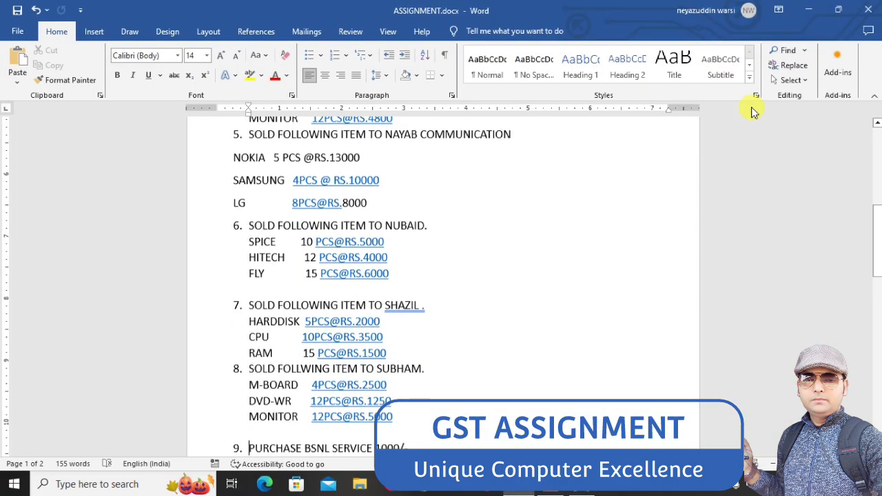
key("Up")
key("Up")
key("Up")
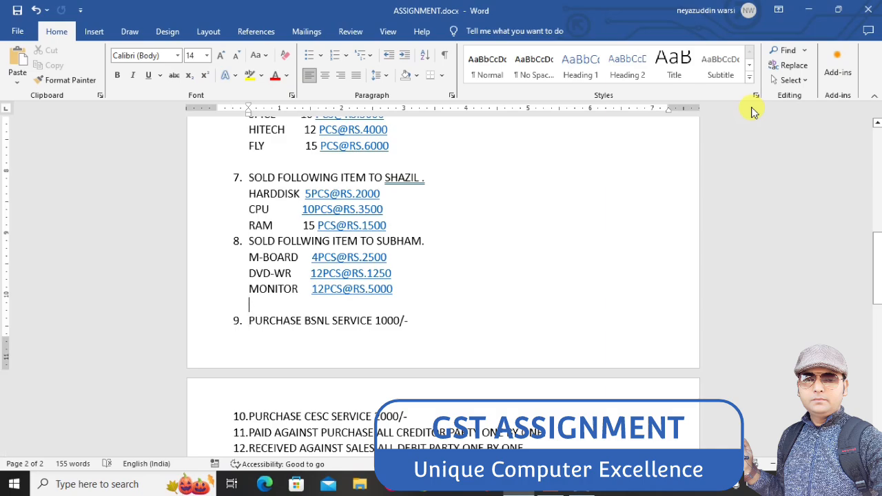
key("Down")
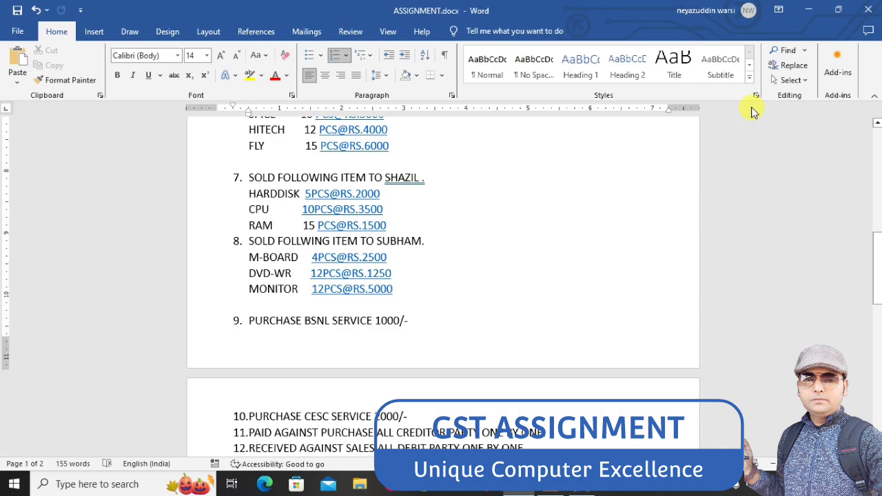
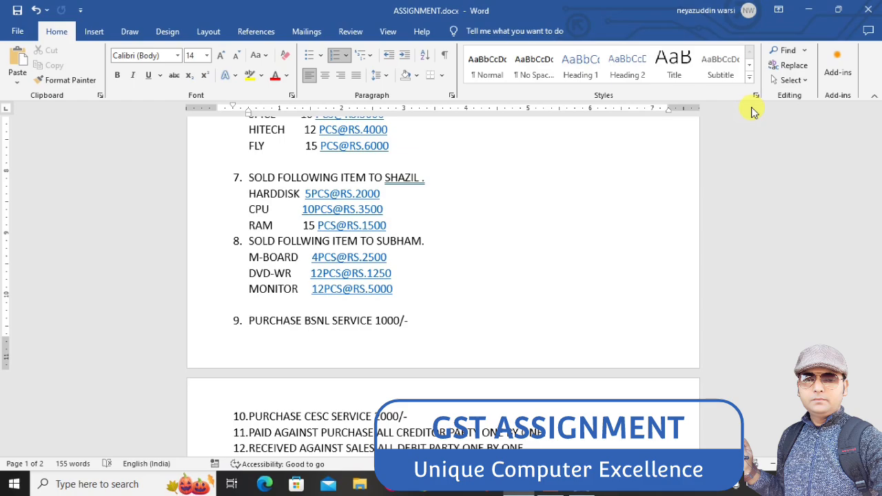
Switch to Tally.ERP 9 and start a new Purchase voucher in Accounting Vouchers
key("alt+Tab")
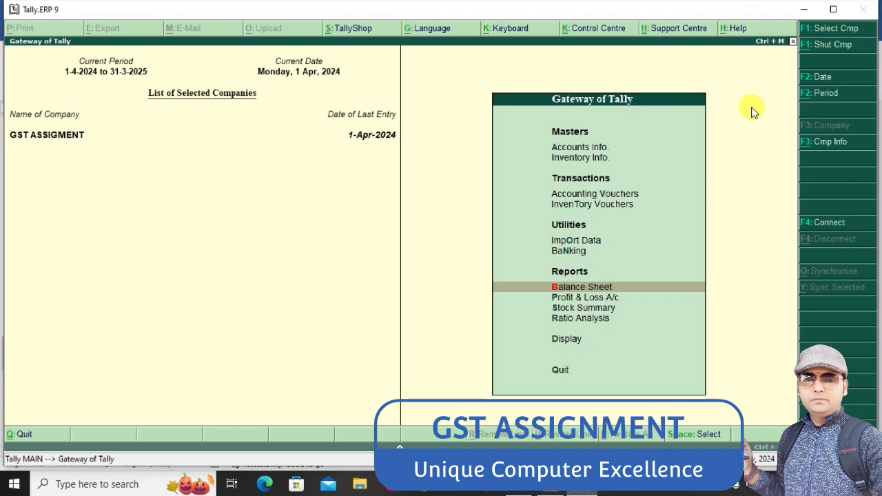
key("Up")
key("Up")
key("Up")
key("Up")
key("Up")
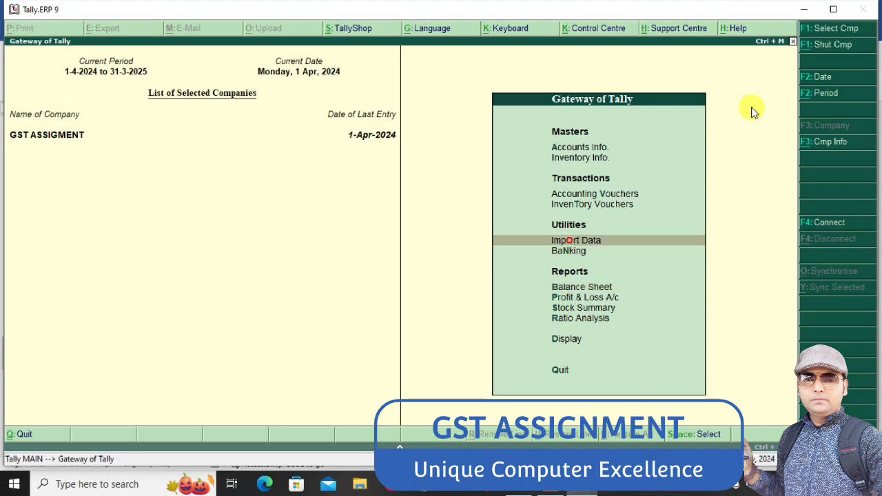
key("Up")
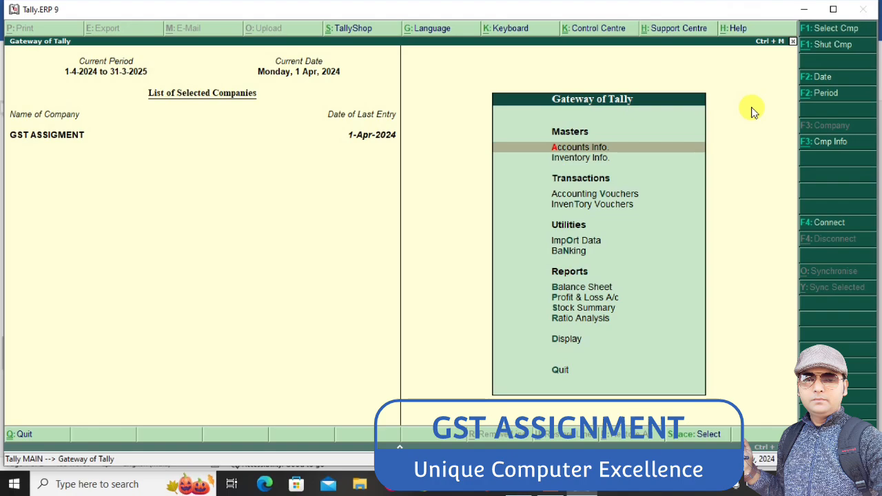
key("Down")
key("Down")
left_click(752, 110)
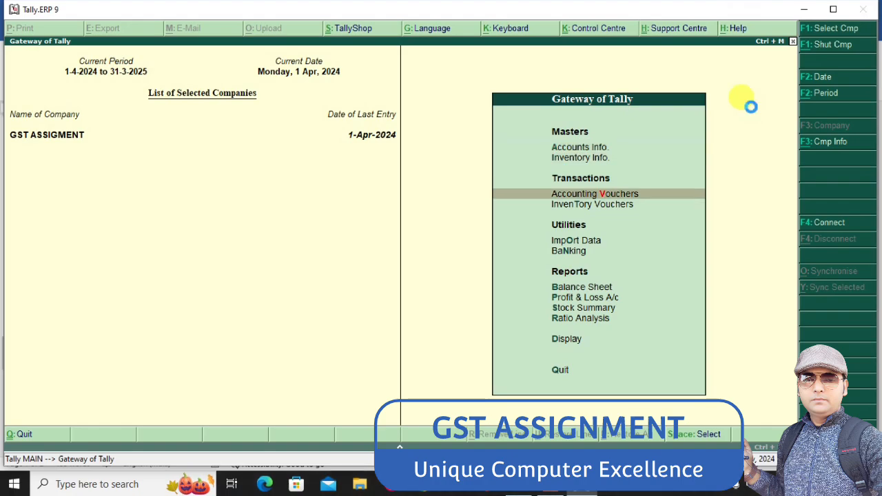
key("Return")
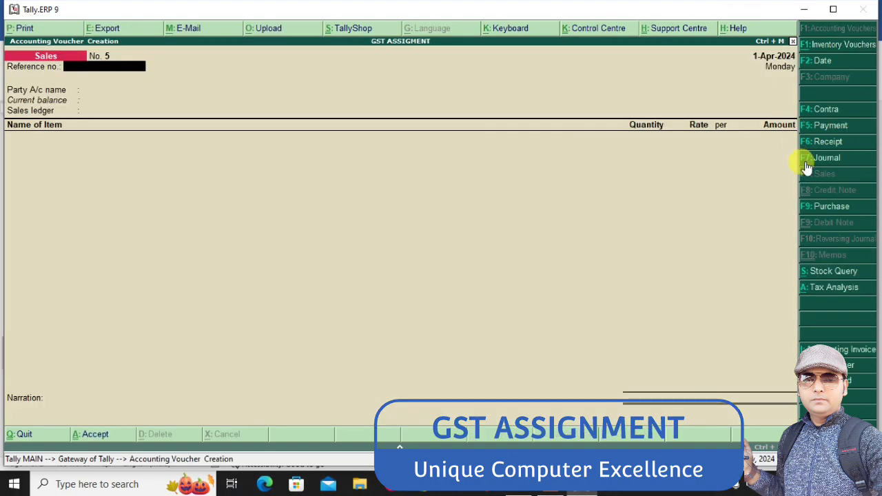
left_click(829, 206)
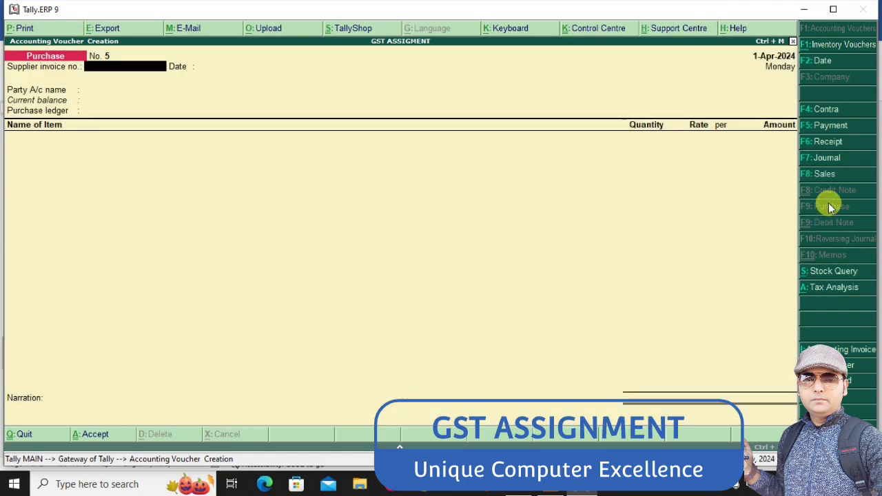
Create the party ledger BSNL under Sundry Creditors from the purchase voucher, leaving the supplier invoice number blank, and accept its supplier details
key("Return")
key("Return")
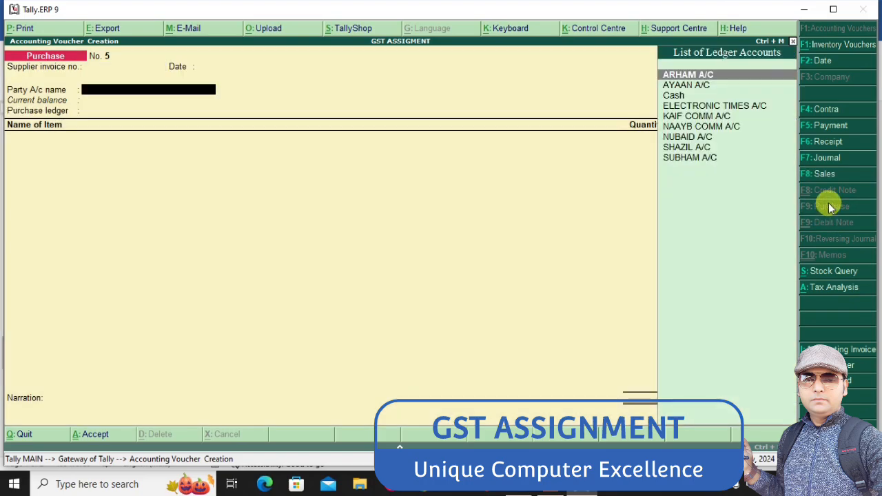
key("alt+c")
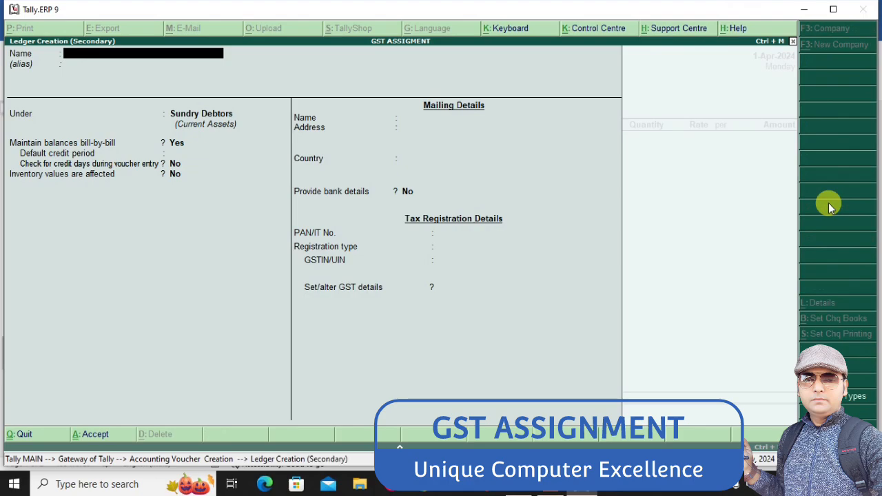
type("BSN")
key("Return")
key("Return")
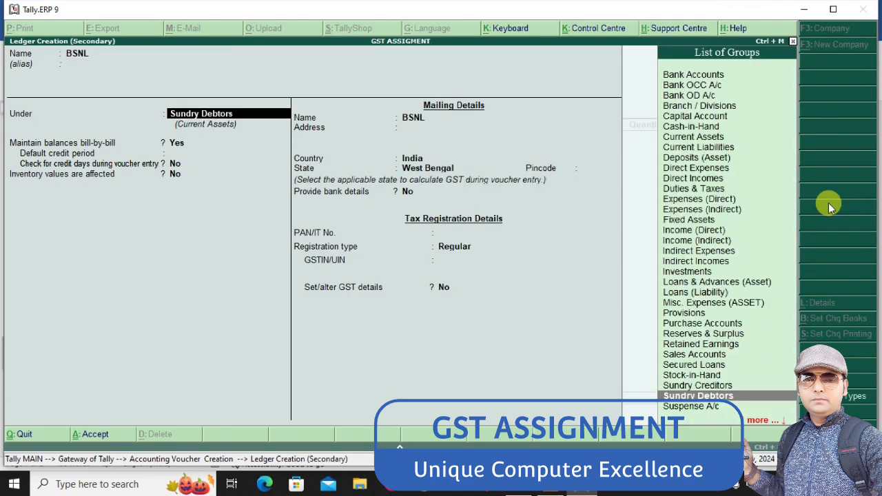
type("SUN")
key("Return")
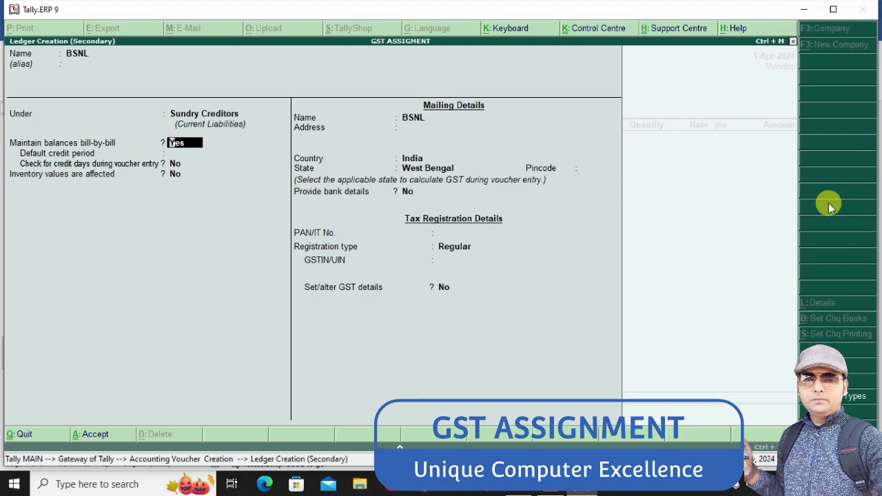
key("Return")
key("Return")
key("Return")
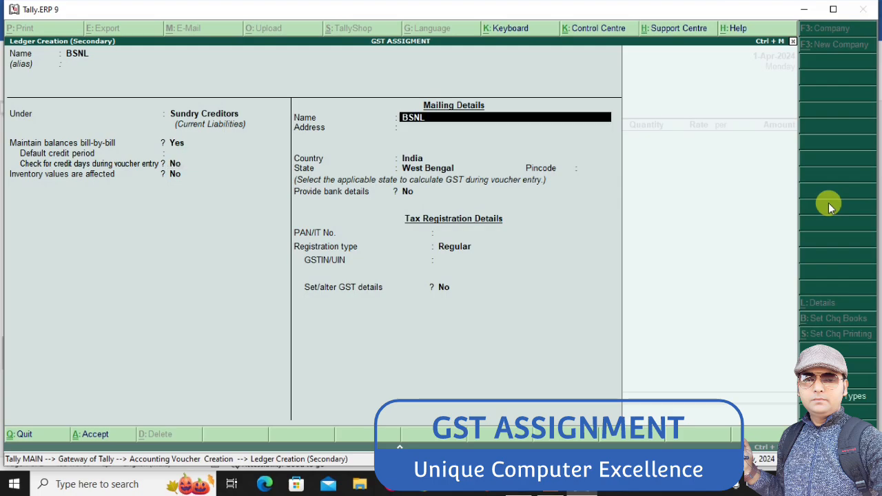
key("ctrl+a")
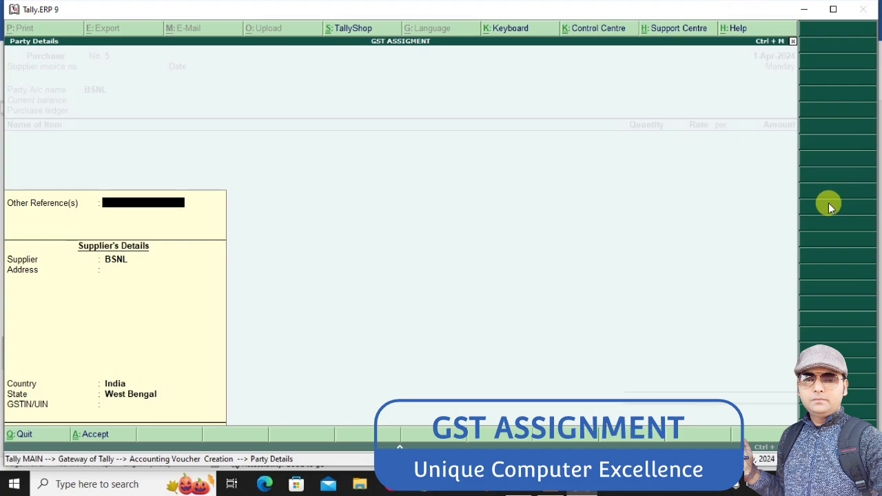
key("ctrl+a")
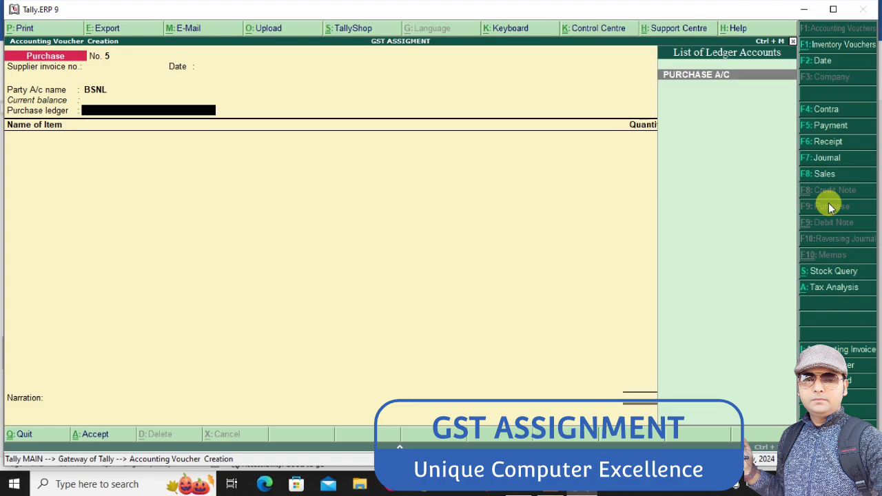
Open the existing PURCHASE A/C ledger from the voucher to check its type of supply, and return without altering it
key("Return")
key("BackSpace")
key("ctrl+Return")
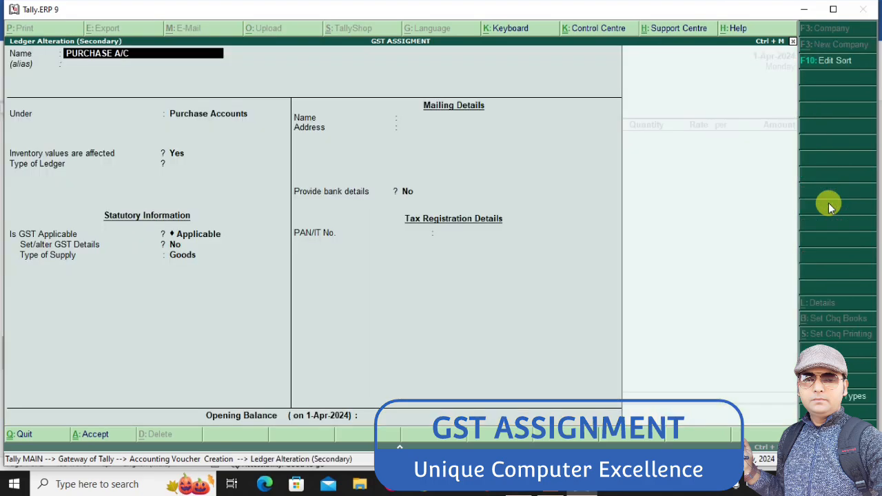
key("Return")
key("Return")
key("Return")
key("Return")
key("Return")
key("Return")
key("Return")
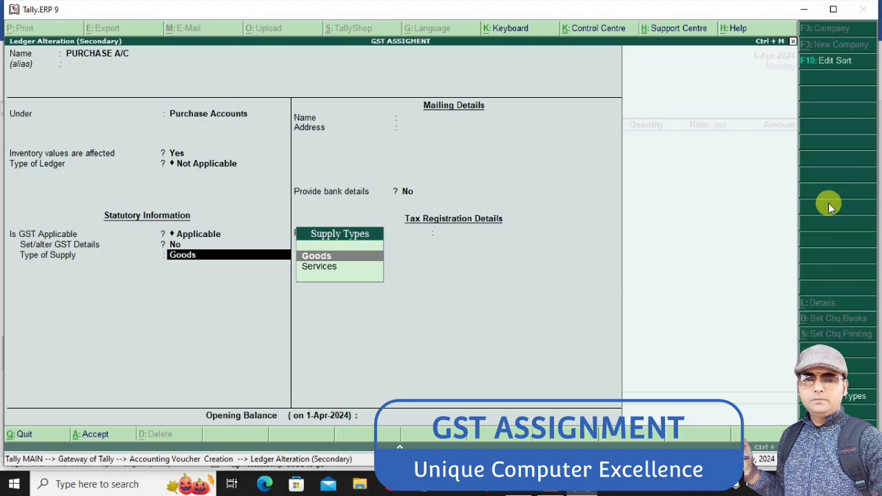
key("Escape")
key("Escape")
key("Return")
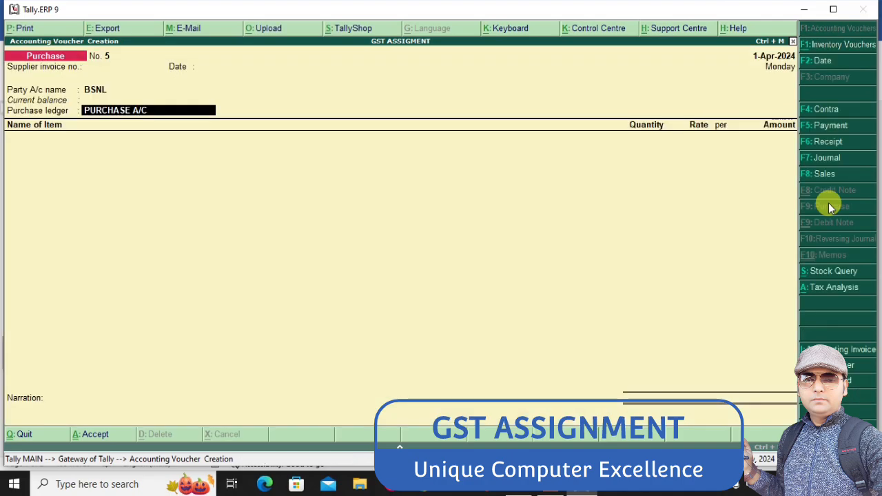
Go back to the BSNL party account, re-accept its supplier details and return to the purchase ledger choice
key("BackSpace")
key("Return")
key("Return")
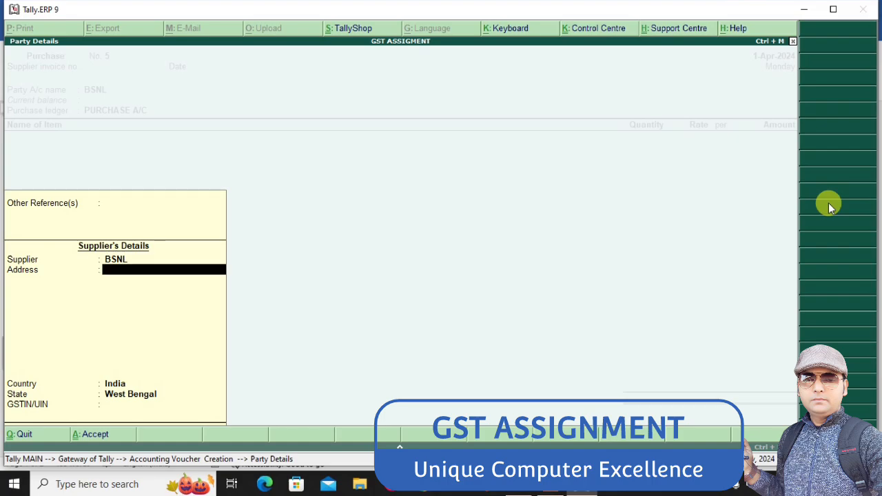
key("Return")
key("Return")
key("Return")
key("Return")
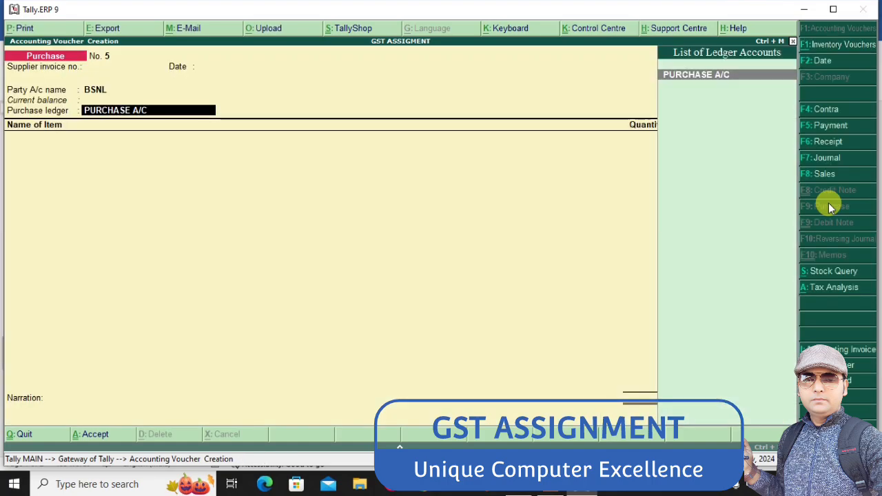
Start a new purchase ledger named PURCHASE(S) A/C and place it under the Purchase Accounts group
key("alt+c")
type("PURCHA")
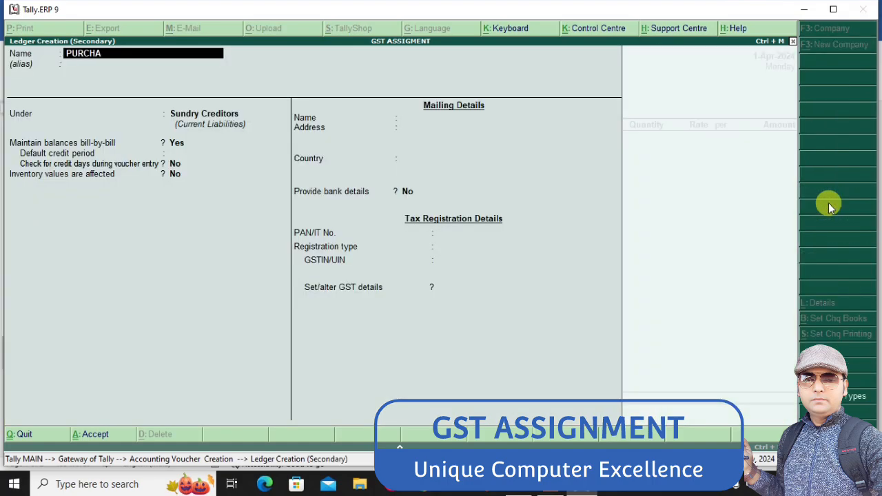
type("SE(S) A/C")
key("Return")
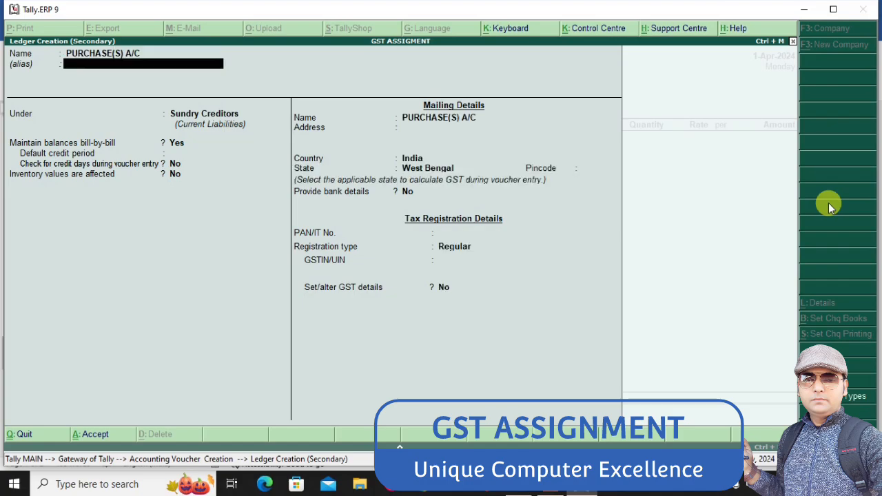
key("Return")
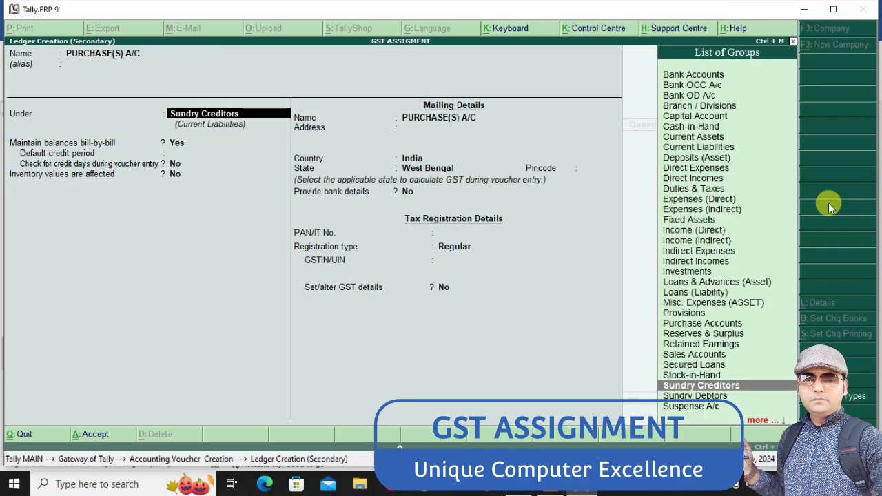
type("PUR")
key("Return")
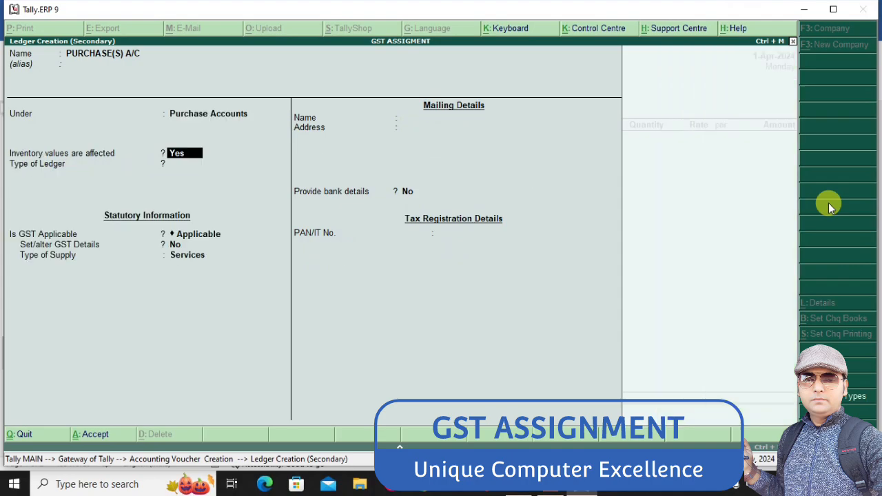
Keep inventory values and GST applicable for PURCHASE(S) A/C, and set Set/alter GST Details to Yes
key("Return")
key("Return")
key("Return")
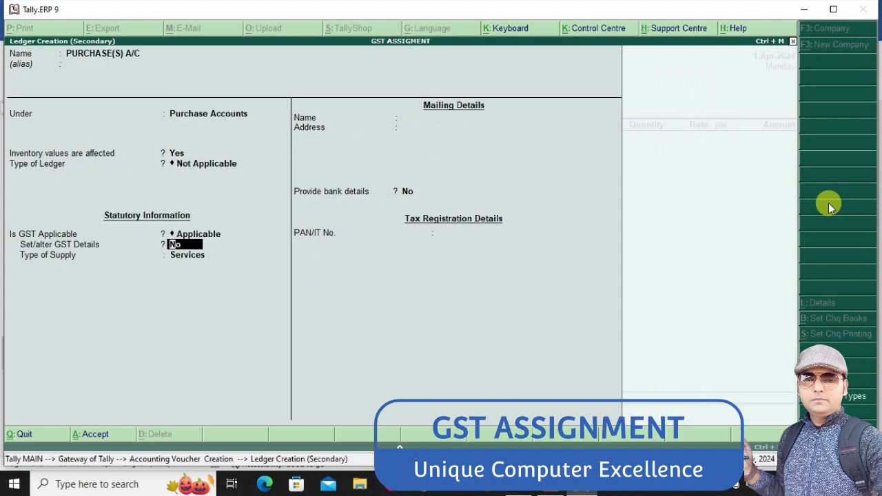
key("Return")
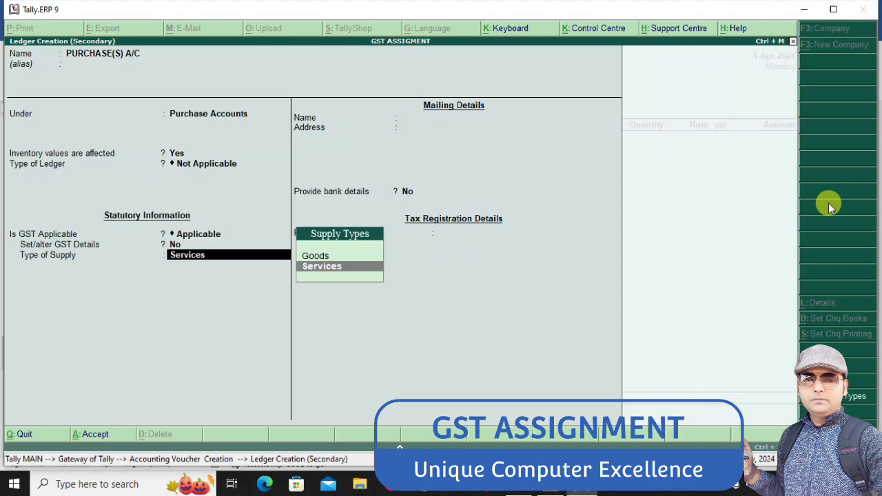
key("BackSpace")
type("Y")
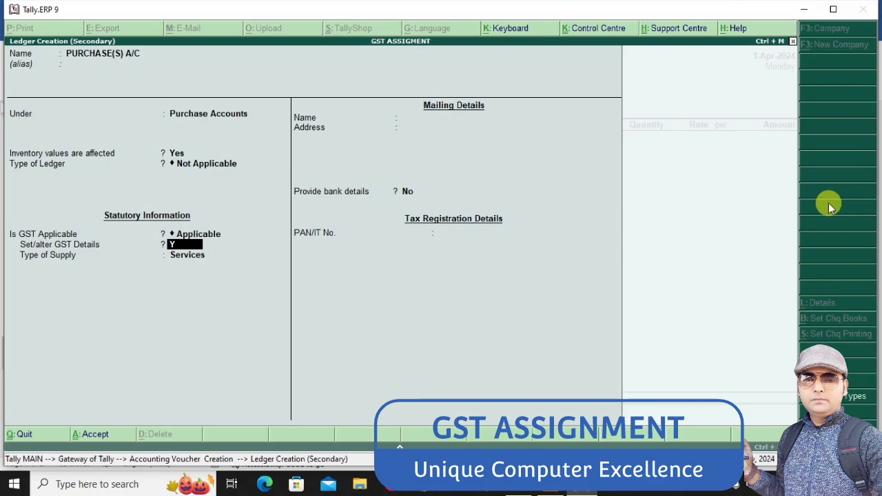
key("Return")
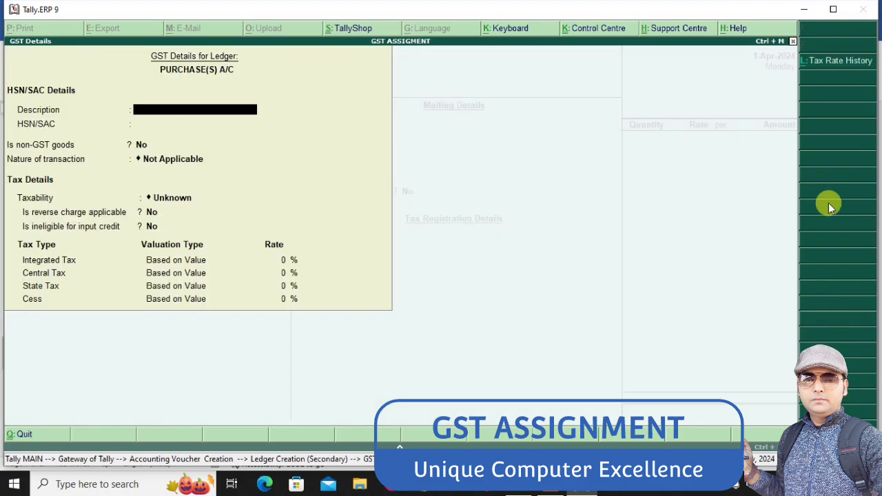
Set the nature of transaction to Purchase Taxable in the GST details of PURCHASE(S) A/C
key("Return")
key("Return")
key("Return")
key("Return")
key("Return")
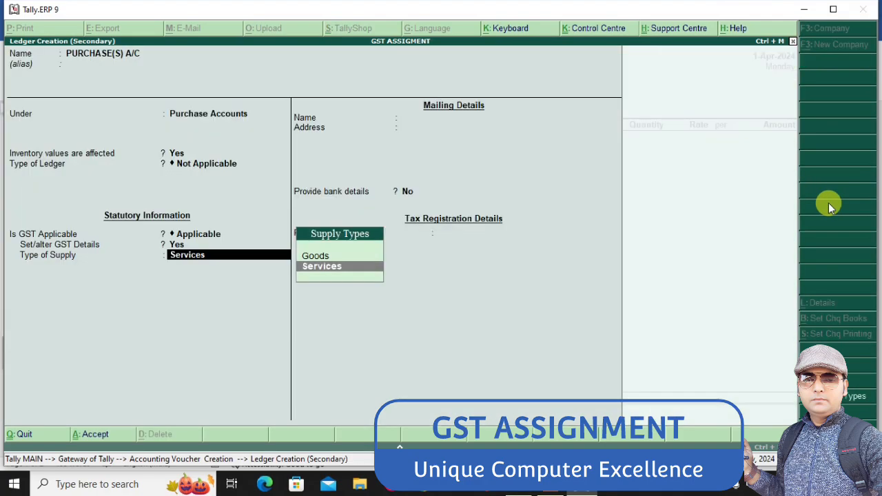
key("BackSpace")
key("Return")
key("Return")
key("Return")
key("Return")
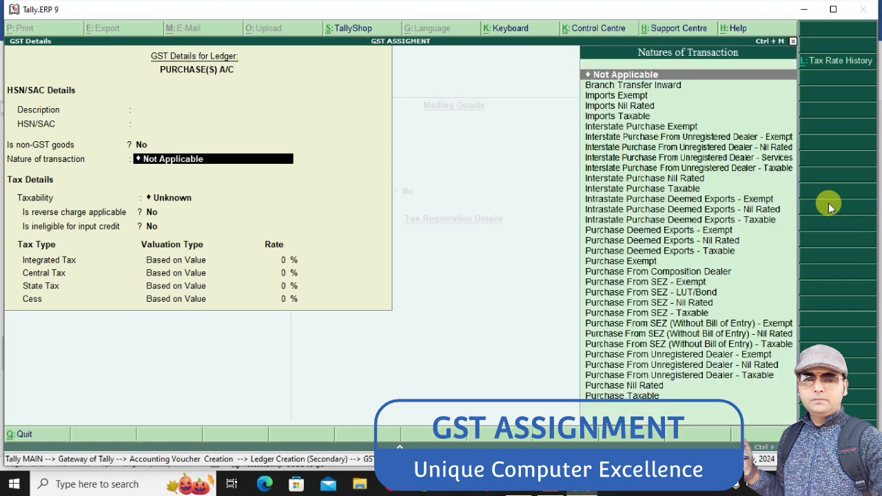
type("PU")
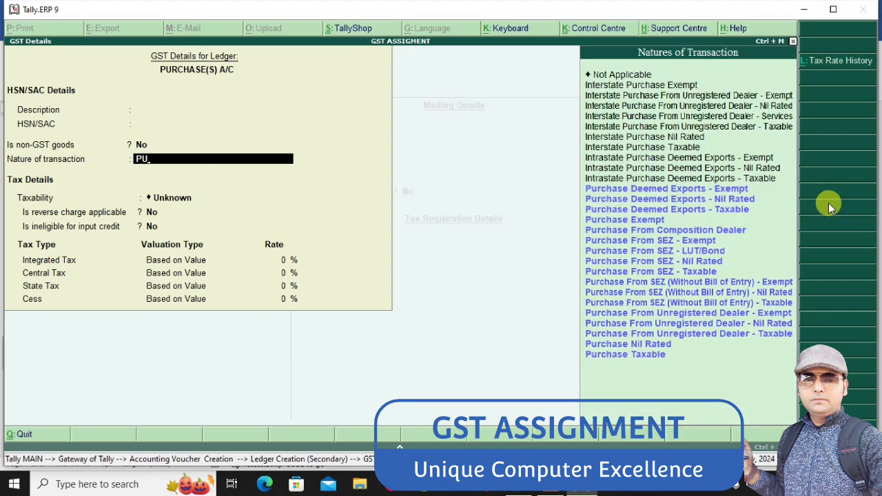
key("Down")
key("Down")
key("Down")
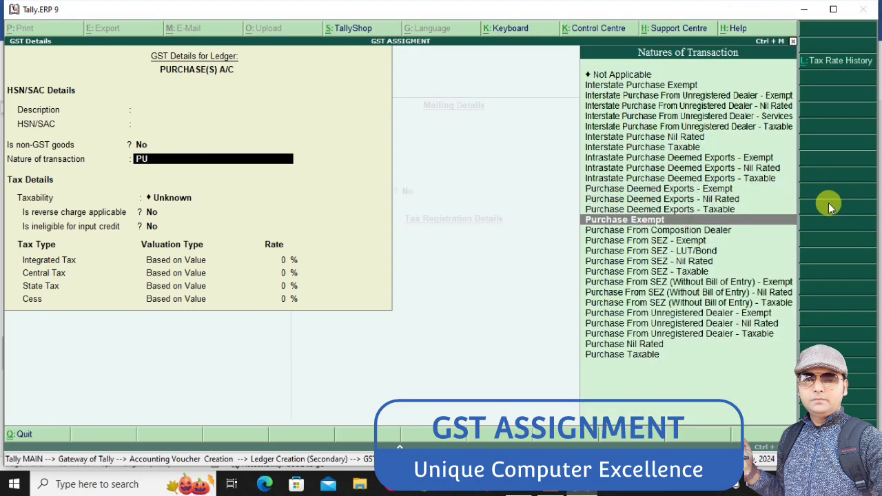
key("Down")
key("Down")
key("Down")
key("Down")
key("Down")
key("Down")
key("Down")
key("Down")
key("Down")
key("Down")
key("Down")
key("Down")
key("Down")
key("Return")
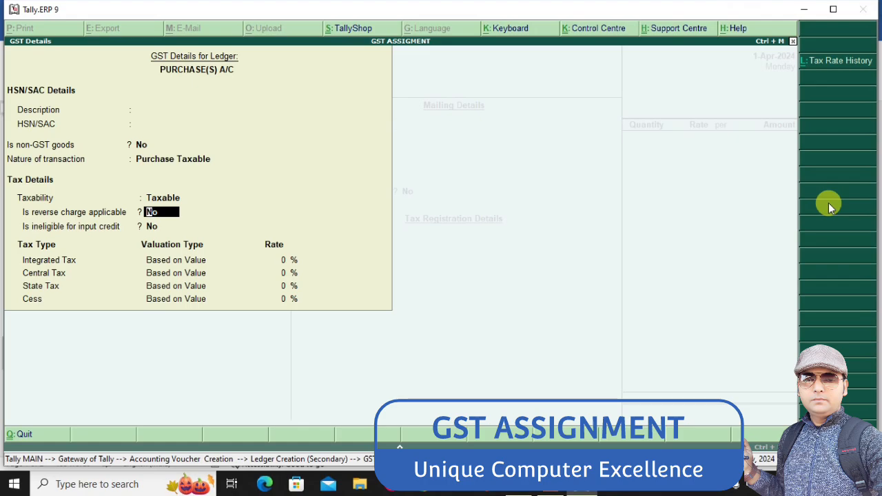
Set the Integrated Tax rate to 18% and save the PURCHASE(S) A/C ledger with Services as its type of supply
key("Return")
key("Return")
type("18")
key("Return")
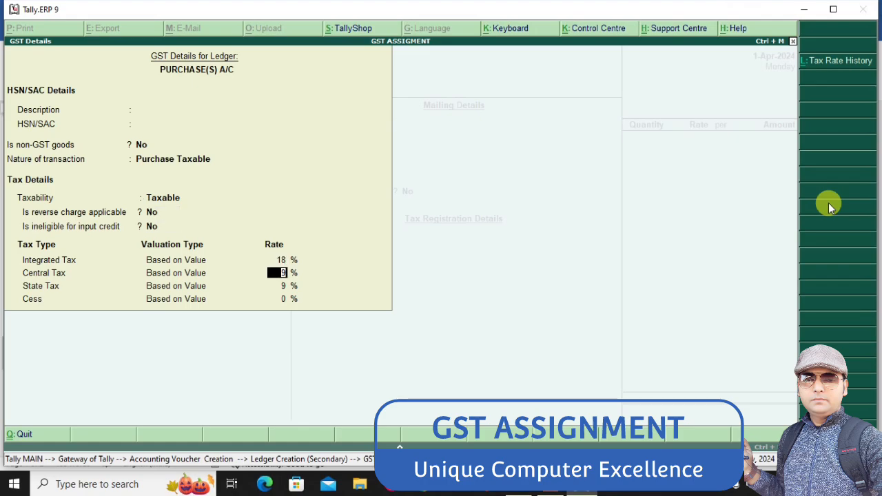
key("ctrl+a")
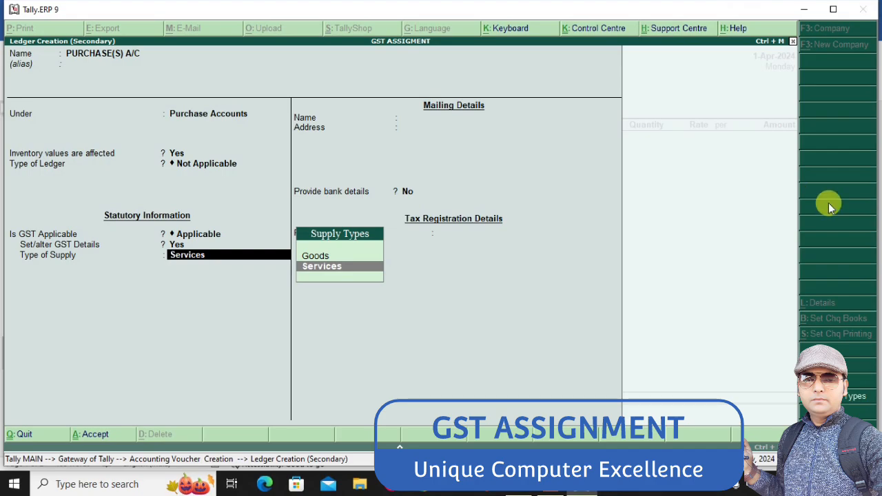
key("ctrl+a")
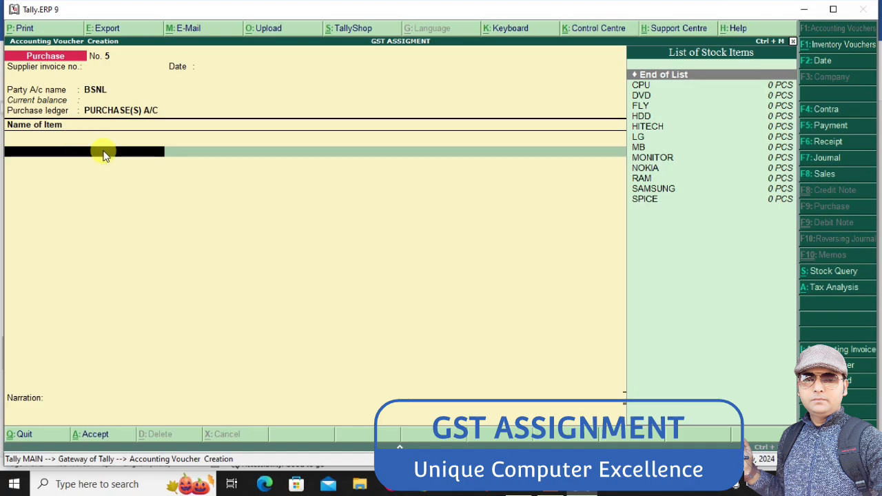
Change the purchase voucher to accounting invoice mode and advance to its party account
left_click(848, 351)
key("Return")
key("Return")
key("Return")
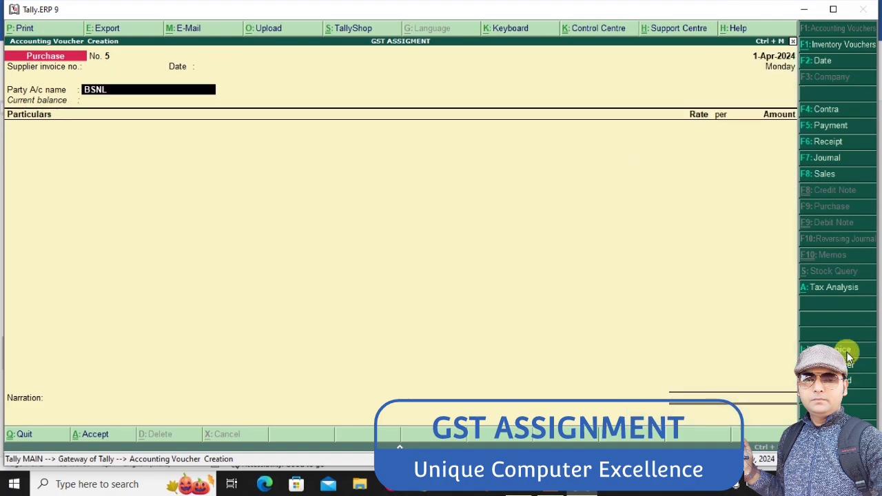
Keep BSNL as the party account of the purchase voucher and accept its party details
key("Return")
key("Return")
key("Return")
key("Return")
key("Return")
key("Return")
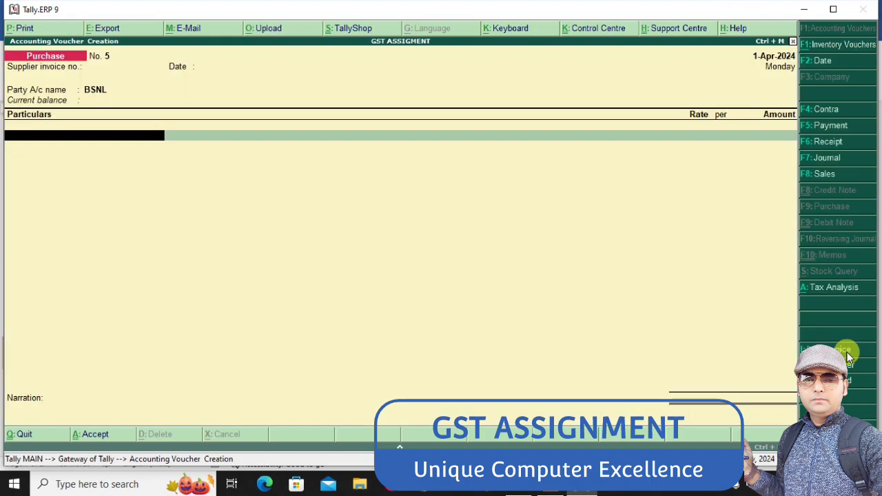
type("S")
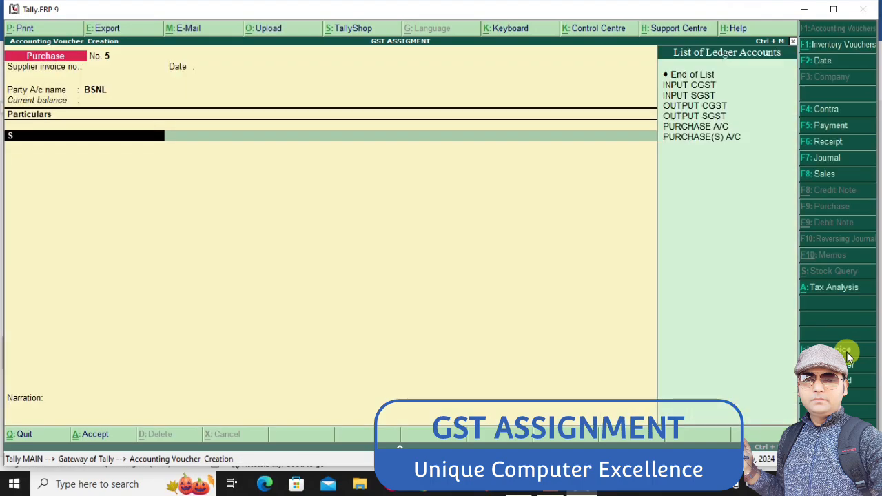
key("Down")
key("Down")
key("Down")
key("Down")
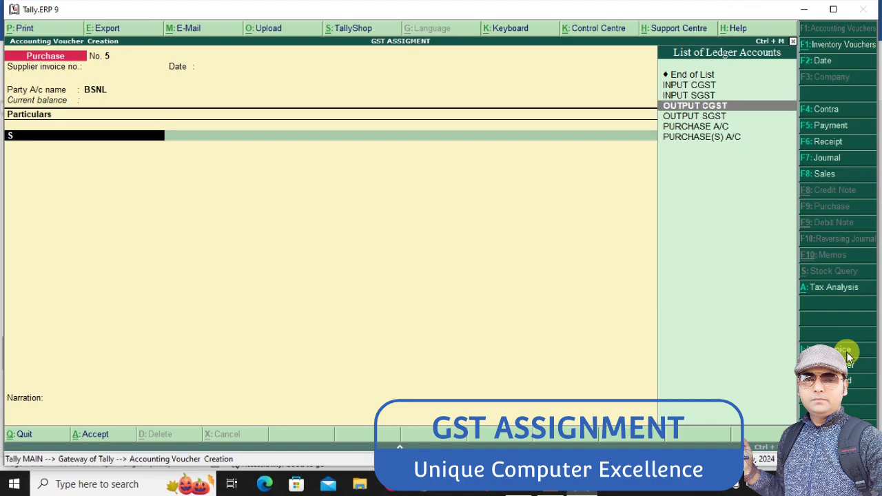
key("BackSpace")
Start a new ledger named TELEPHONE BILL A/C from the voucher's particulars and group it under Indirect Expenses
key("alt+c")
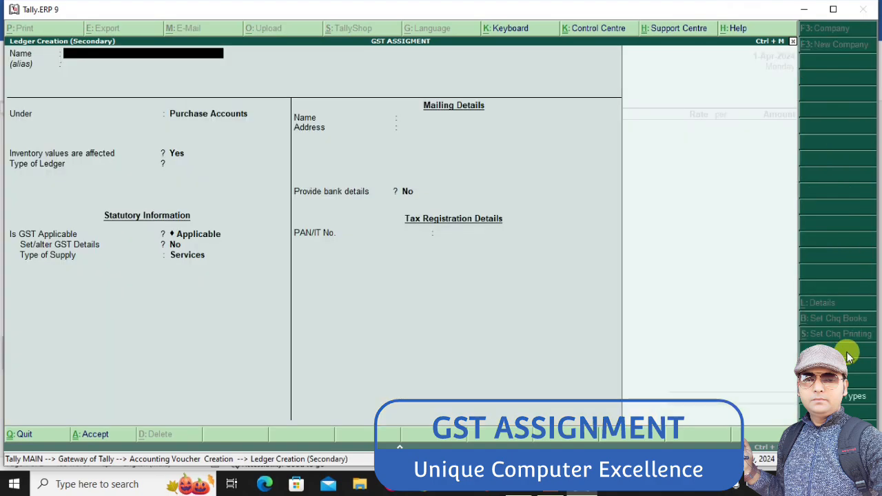
type("TELEPHONE ")
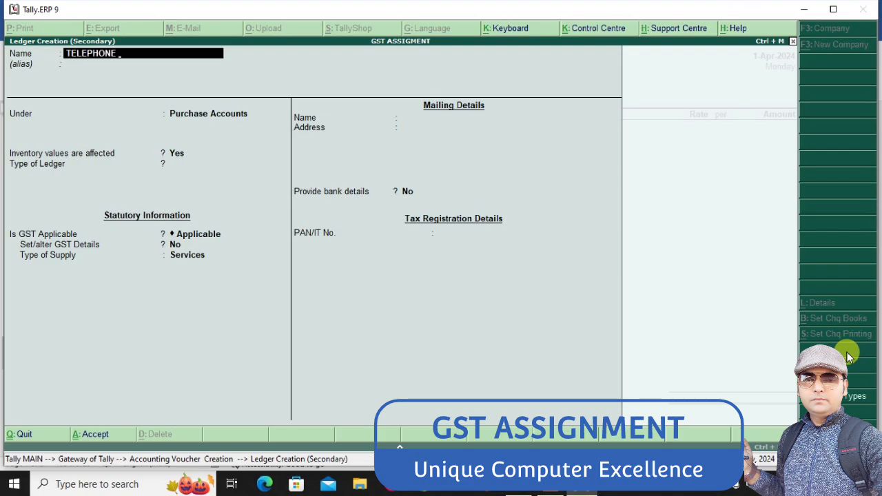
type("BILL A/C")
key("Return")
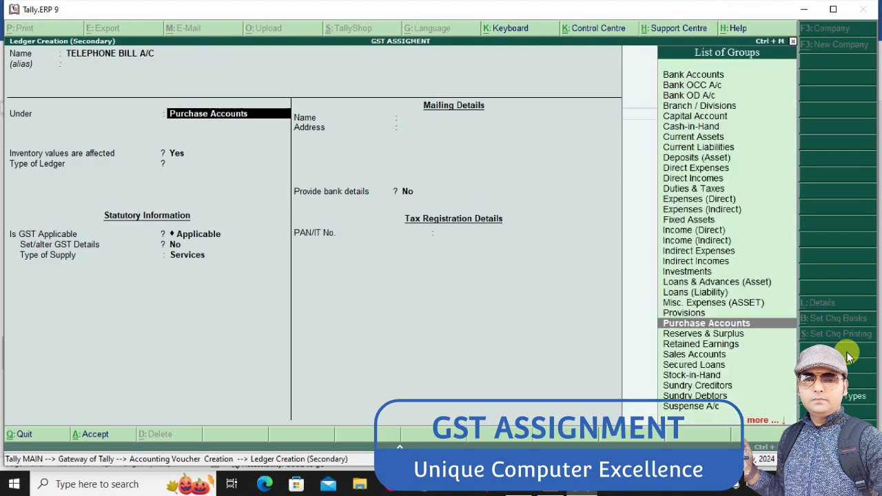
type("IND")
key("Return")
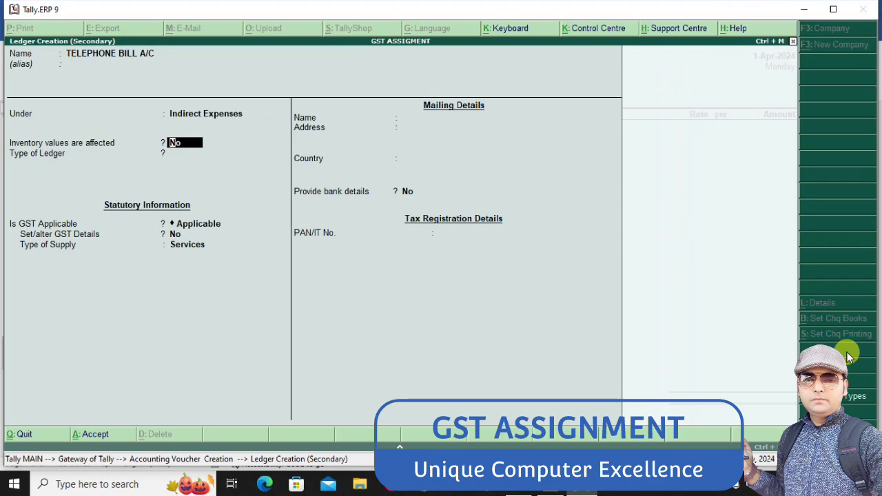
Keep inventory values at No and GST applicable for TELEPHONE BILL A/C, and set Set/alter GST Details to Yes
key("Return")
key("Return")
key("Return")
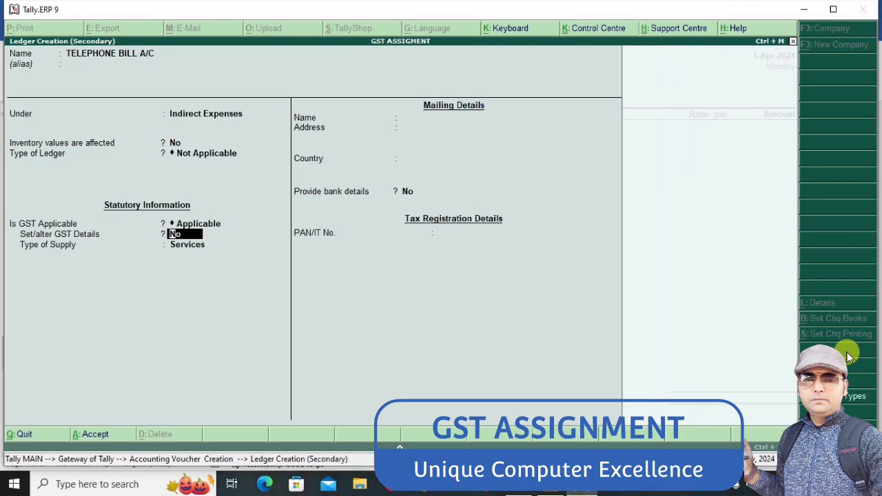
type("Y")
Set the nature of transaction to Purchase Taxable in the GST details of TELEPHONE BILL A/C
key("Return")
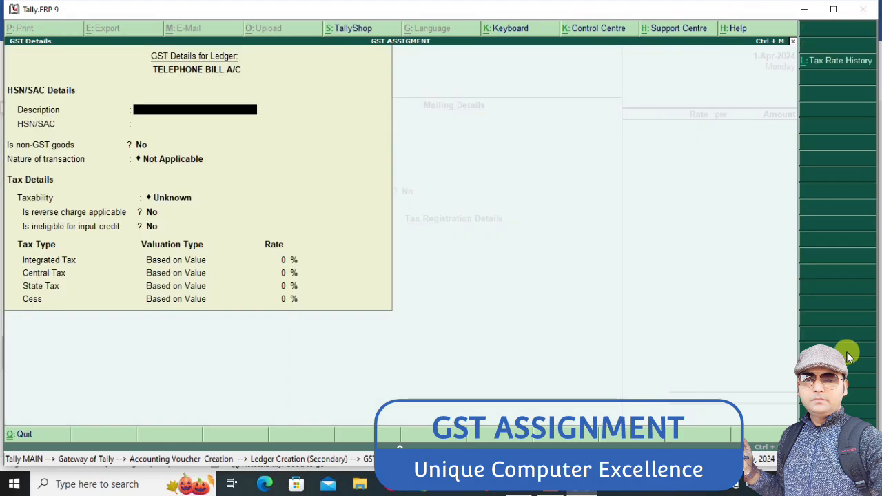
key("Return")
key("Return")
key("Return")
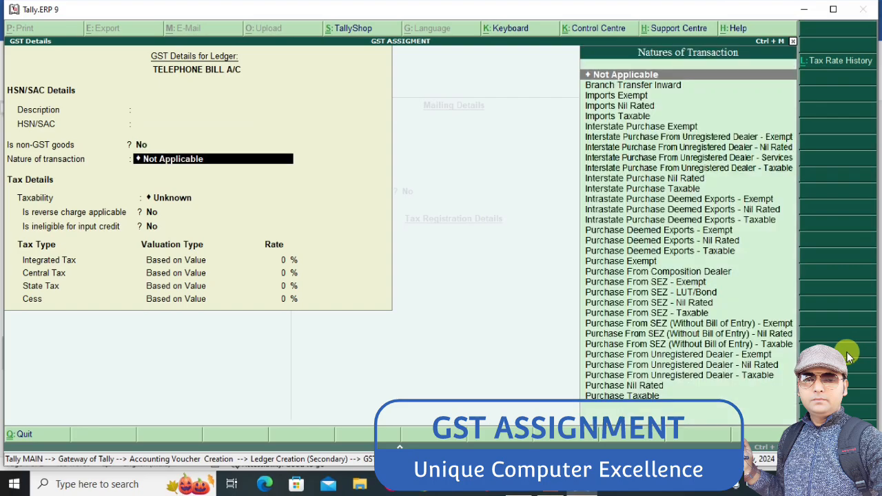
type("PU")
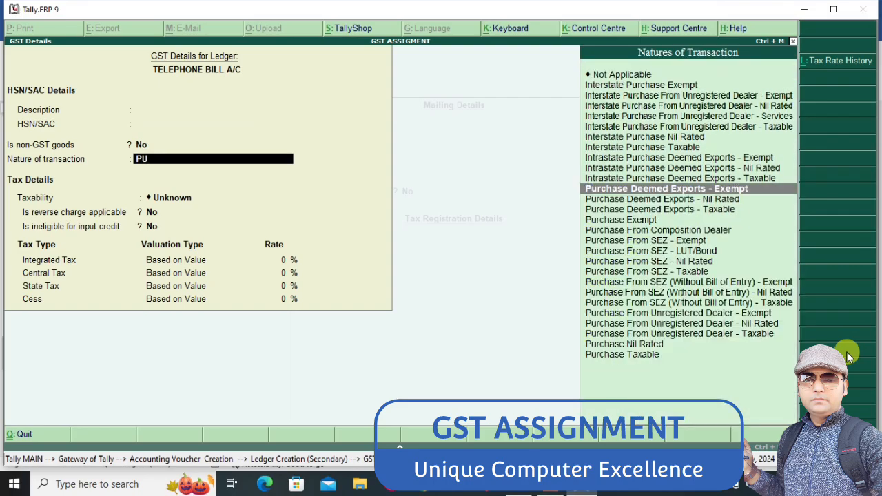
key("Down")
key("Down")
key("Down")
key("Down")
key("Down")
key("Down")
key("Down")
key("Down")
key("Down")
key("Down")
key("Down")
key("Down")
key("Down")
key("Down")
key("Down")
key("Down")
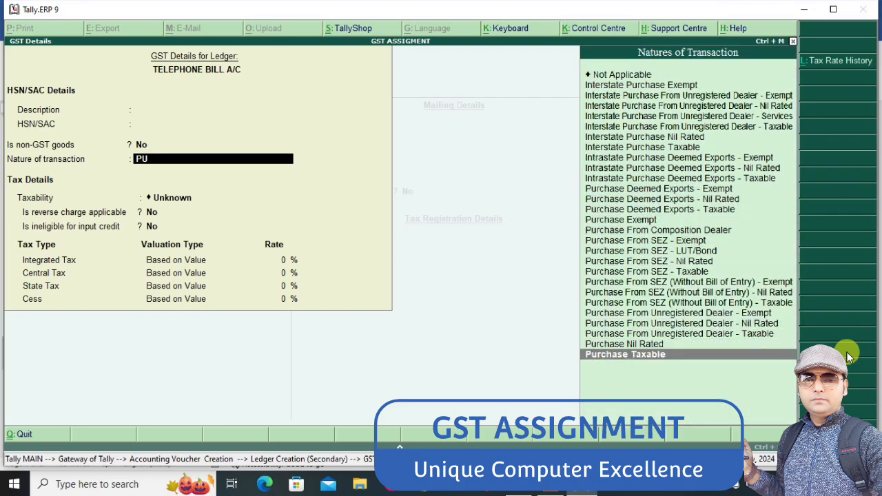
key("Return")
Set the Integrated Tax rate to 18% and save the TELEPHONE BILL A/C ledger with Services as its type of supply
key("Return")
key("Return")
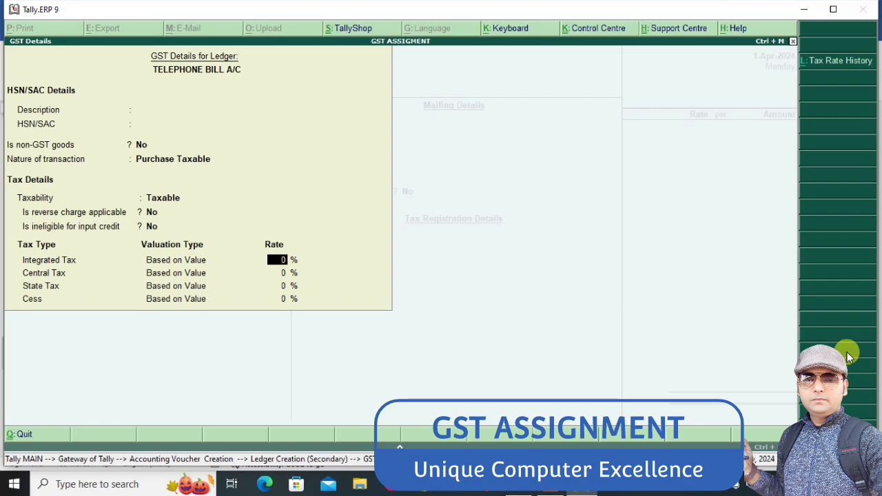
type("118")
key("Return")
key("Return")
key("Return")
key("Return")
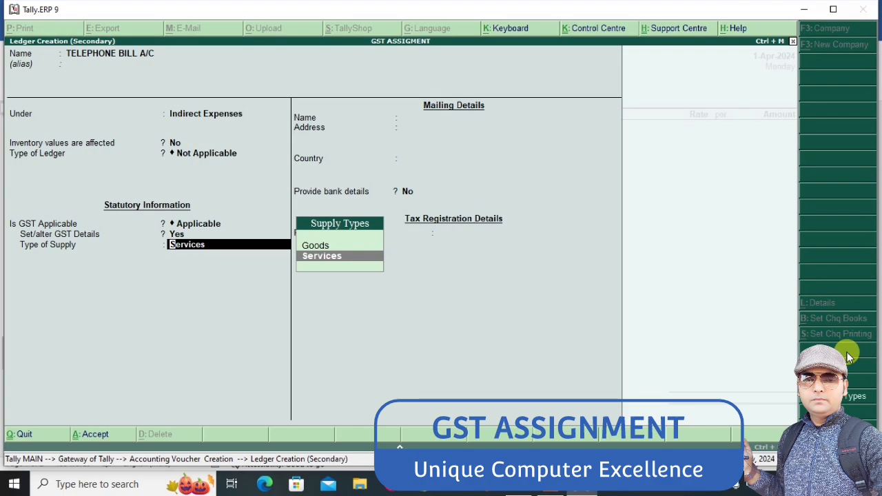
key("ctrl+a")
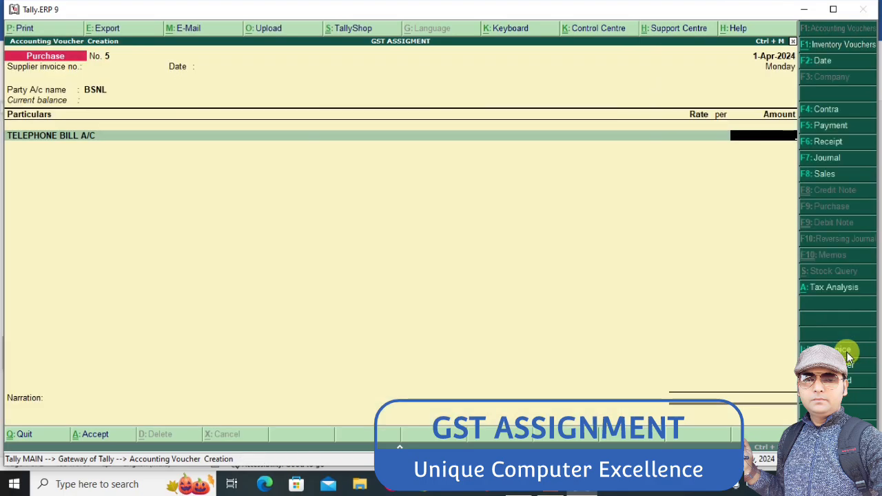
Enter 1000 as the amount of the TELEPHONE BILL A/C line in the purchase voucher
type("1000")
key("Return")
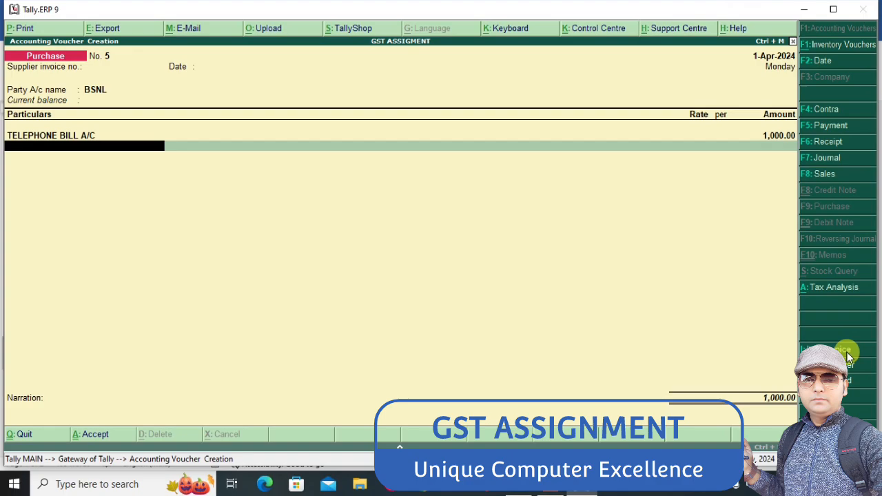
key("Up")
key("Return")
Add INPUT CGST and INPUT SGST lines to the BSNL purchase voucher and save it
type("in")
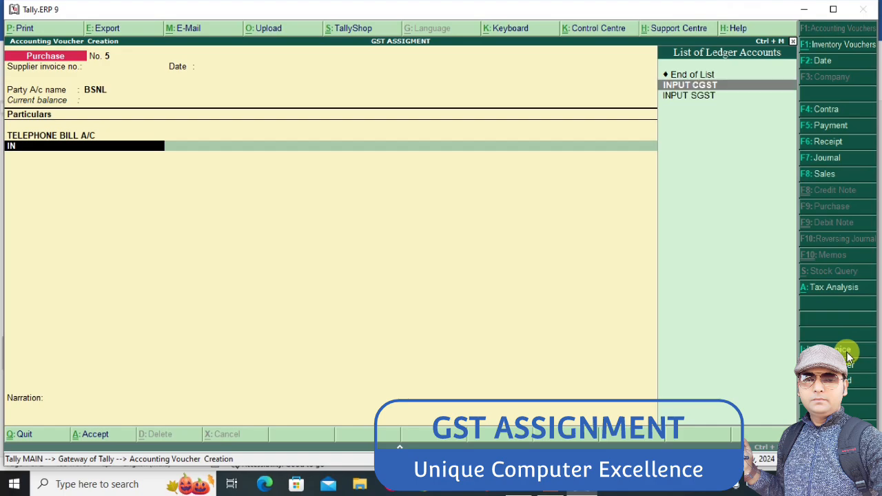
key("Return")
key("Return")
type("in")
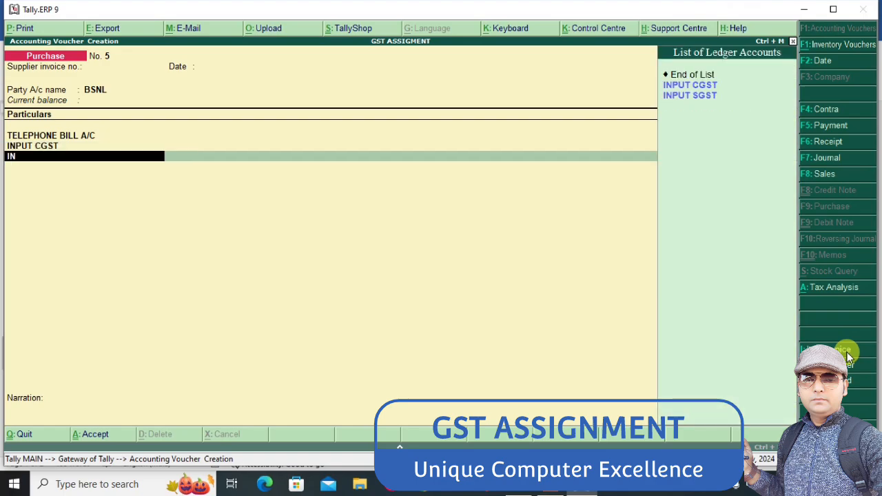
key("Down")
key("Return")
key("Return")
key("Return")
key("Return")
key("Return")
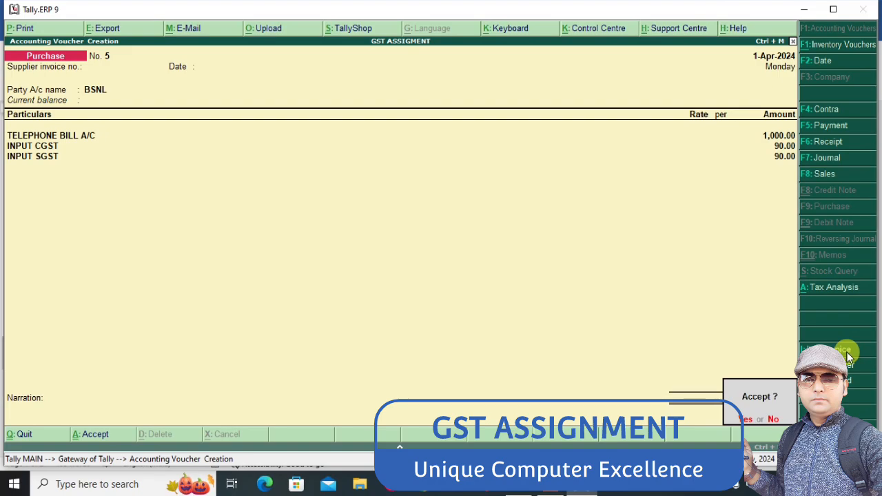
key("Return")
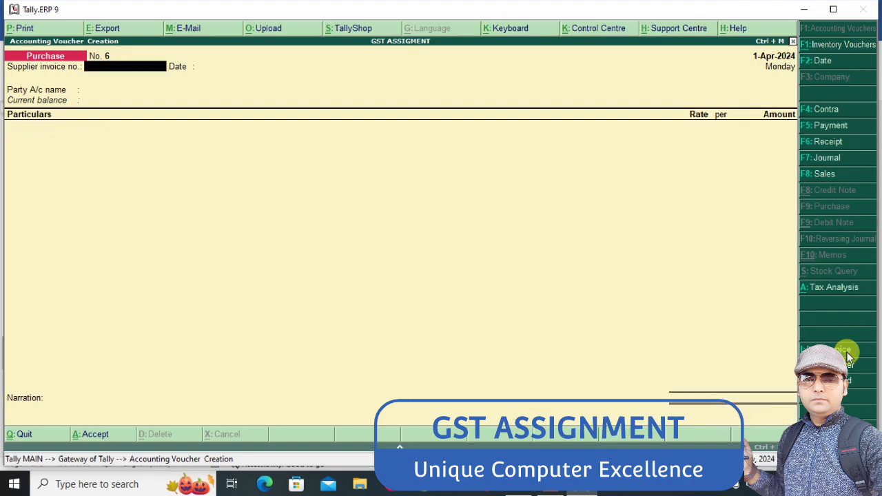
Leave the supplier invoice number and date blank in the new purchase voucher and advance to its empty party account
key("Return")
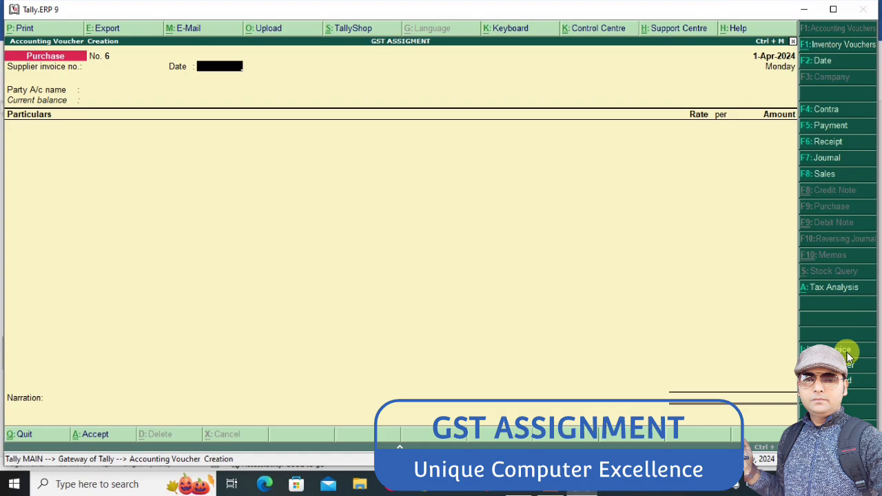
key("Return")
type("B")
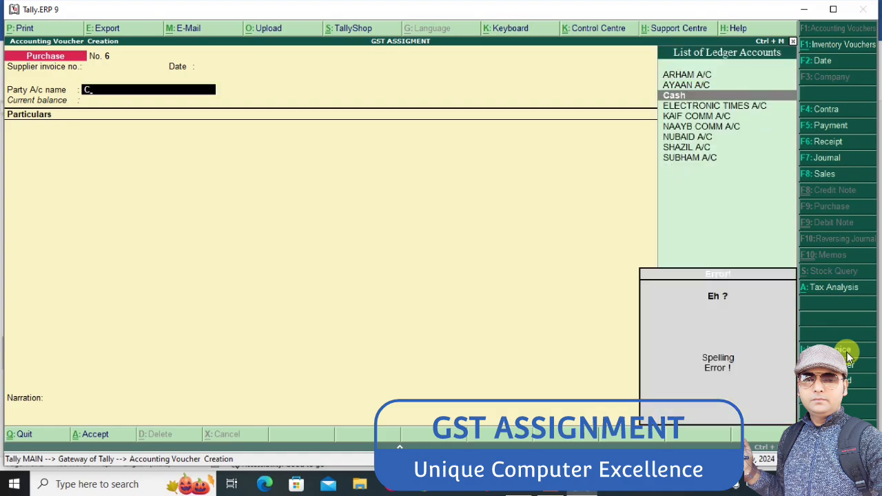
key("BackSpace")
key("BackSpace")
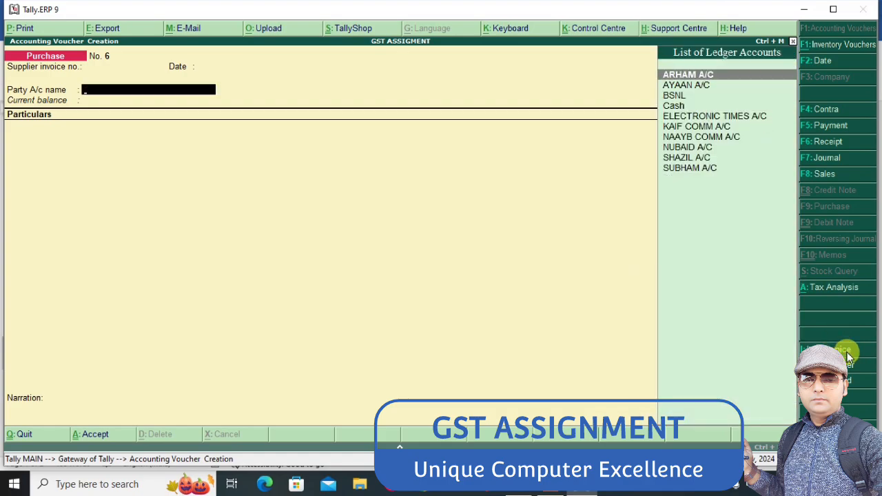
Create the party ledger CESC under Sundry Creditors and accept its party details in the purchase voucher
key("alt+c")
type("CESC")
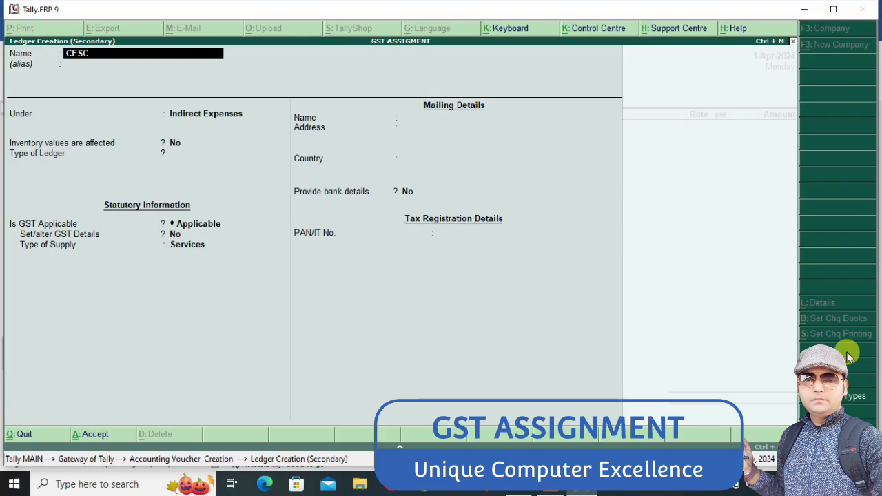
key("Return")
key("Return")
type("SUN")
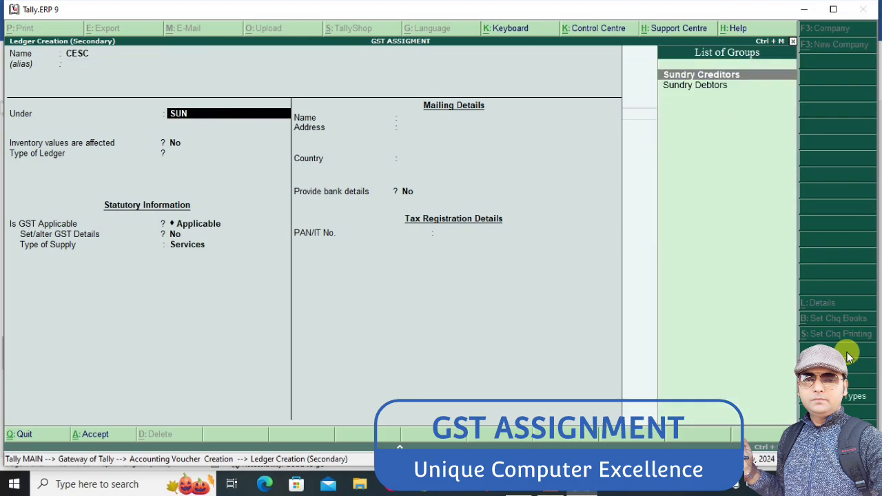
key("Return")
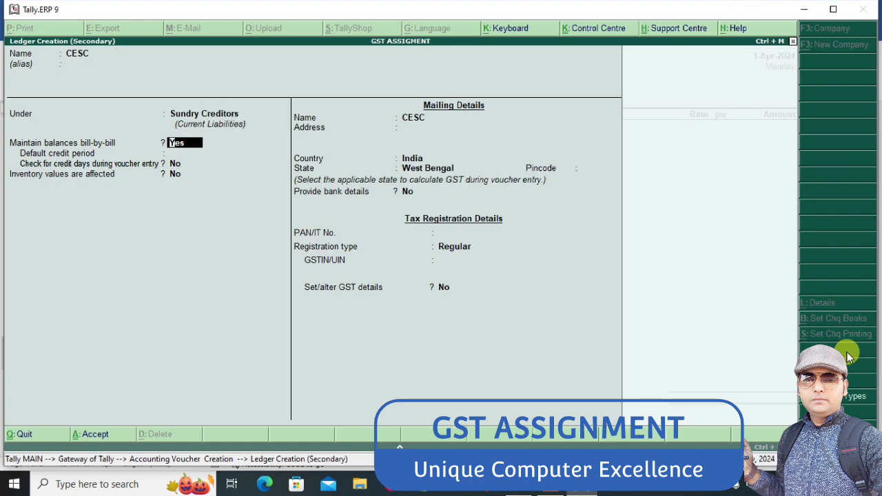
key("ctrl+a")
key("Return")
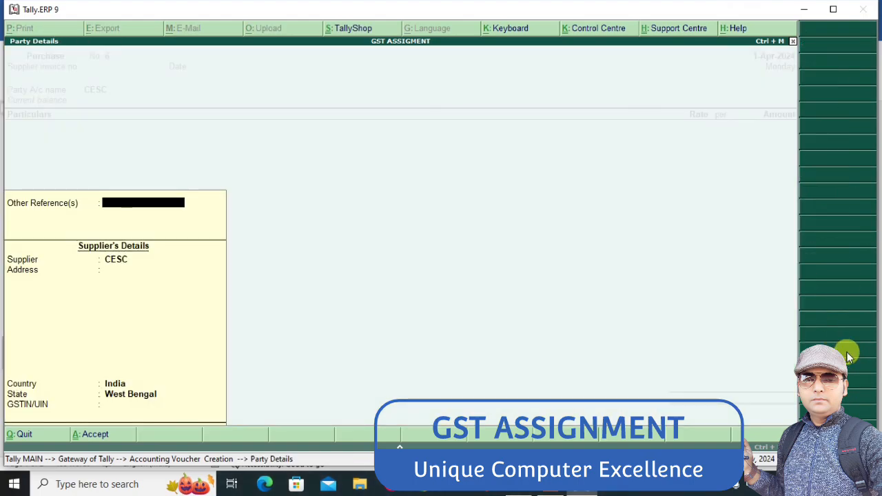
key("Return")
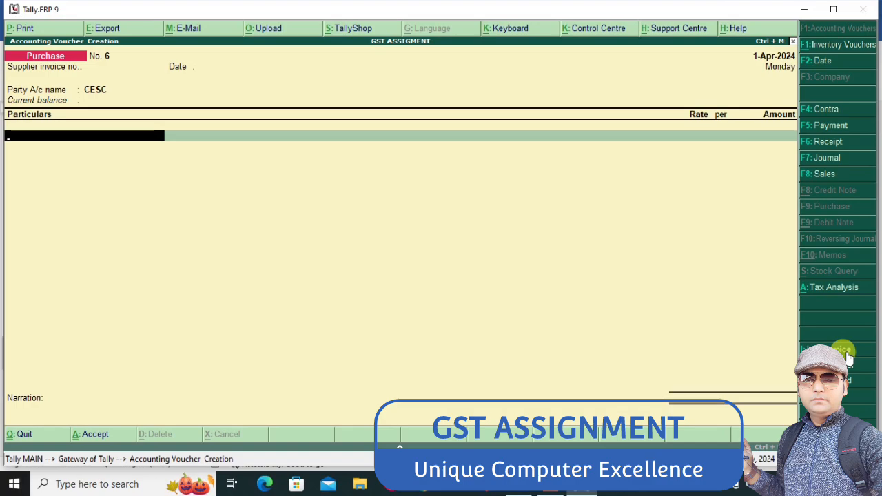
Start a new ledger named ELECTRIC BILL for the CESC purchase and group it under Indirect Expenses
key("alt+c")
type("ELECTR")
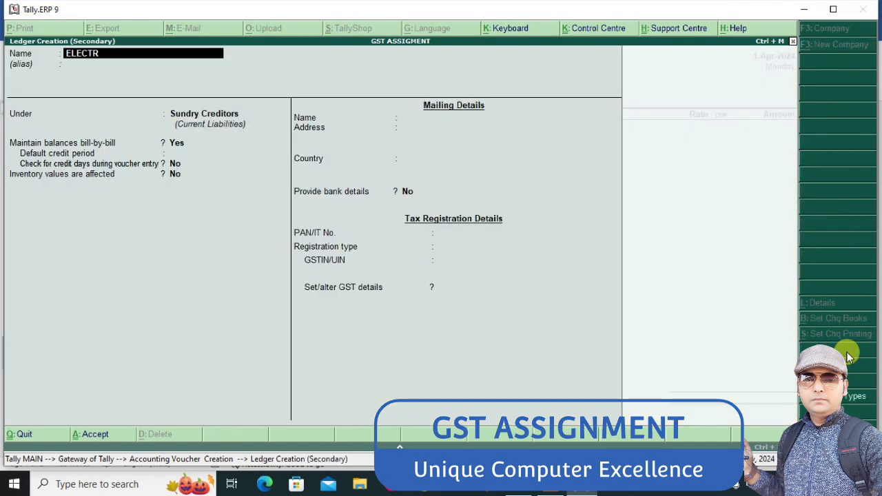
type("IC BILL")
key("Return")
key("Return")
type("IND")
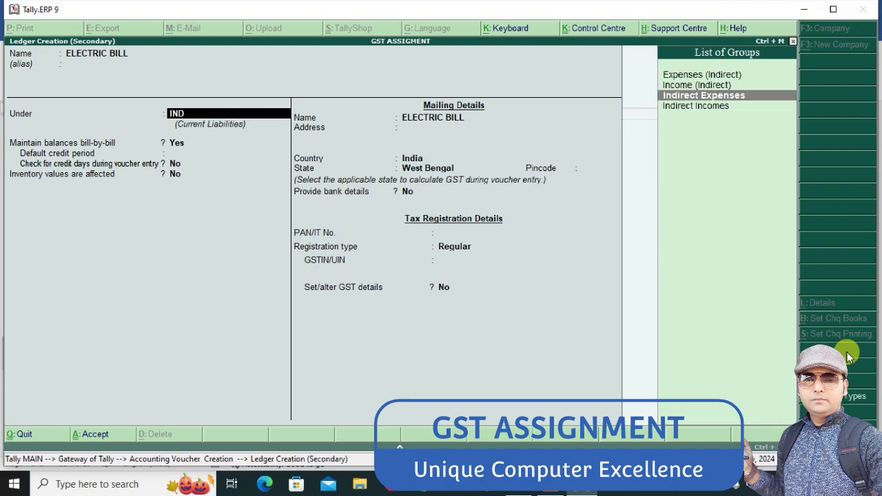
key("Return")
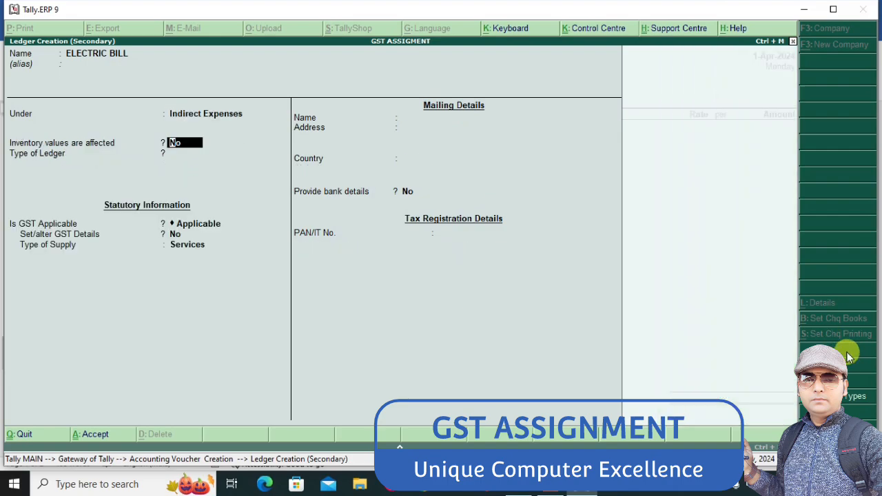
Keep inventory values at No and GST applicable for ELECTRIC BILL, and set Set/alter GST Details to Yes
key("Return")
key("Return")
key("Return")
key("y")
Set the nature of transaction to Purchase Taxable in the GST details of ELECTRIC BILL, leaving description and HSN/SAC blank
key("Return")
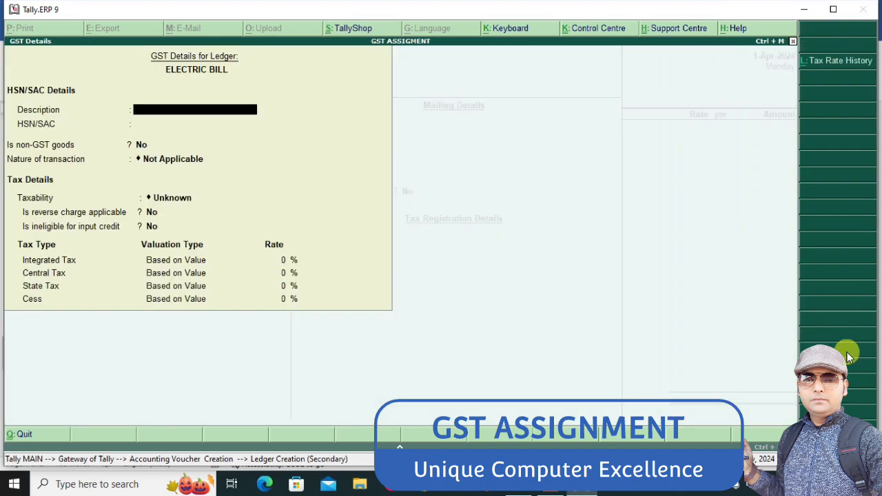
key("Return")
key("Return")
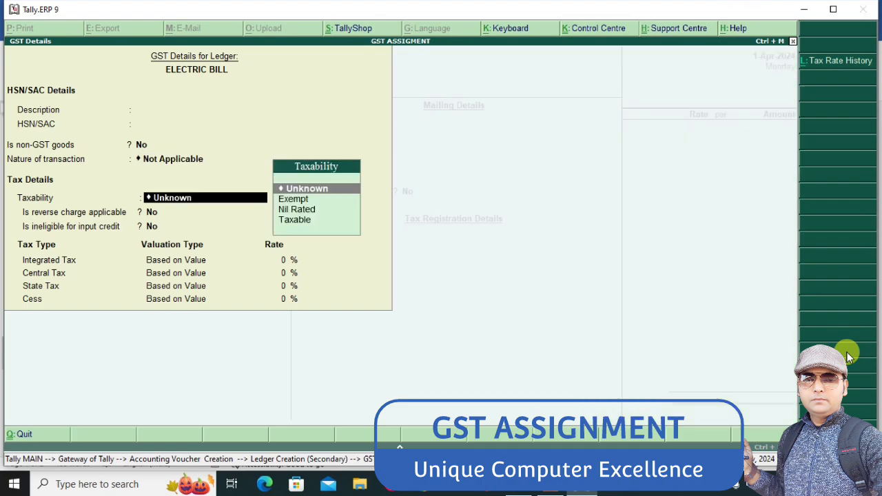
key("BackSpace")
type("PUR")
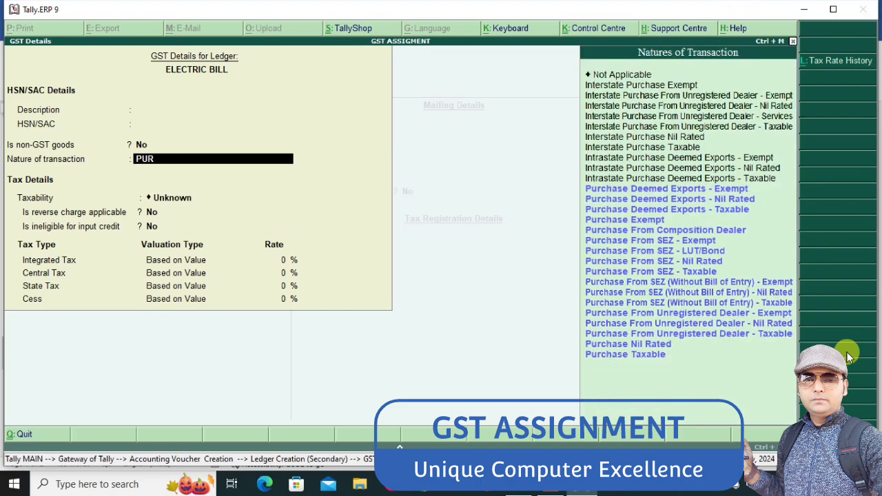
key("Down")
key("Down")
key("Down")
key("Down")
key("Down")
key("Down")
key("Down")
key("Down")
key("Down")
key("Down")
key("Down")
key("Down")
key("Down")
key("Down")
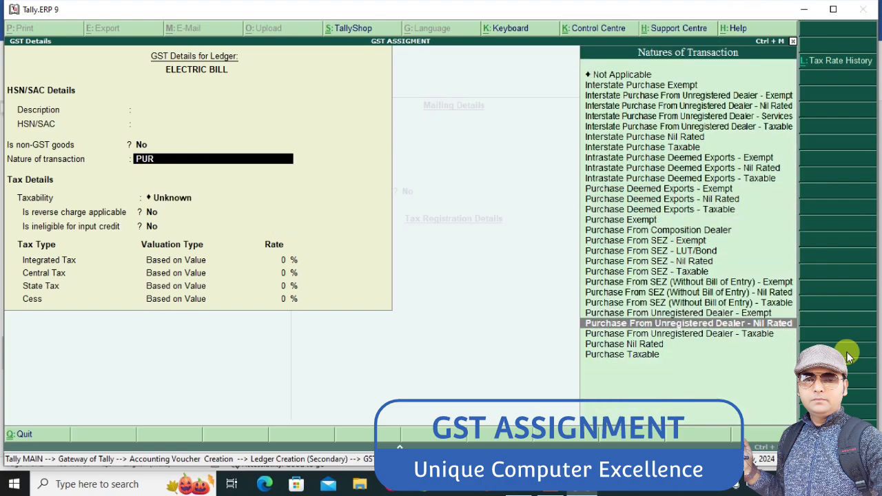
key("Down")
key("Down")
key("Down")
key("Return")
Set the integrated tax rate to 18% for ELECTRIC BILL and accept both the GST details and the ledger
key("Return")
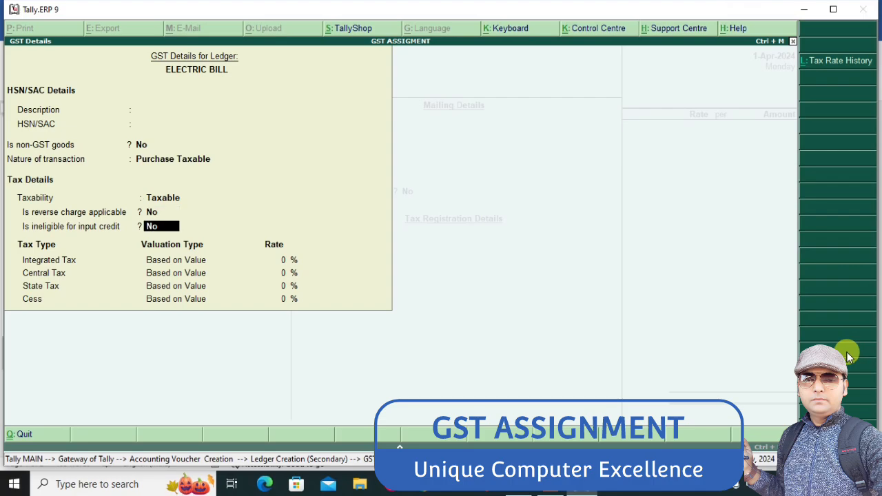
key("Return")
type("18")
key("Return")
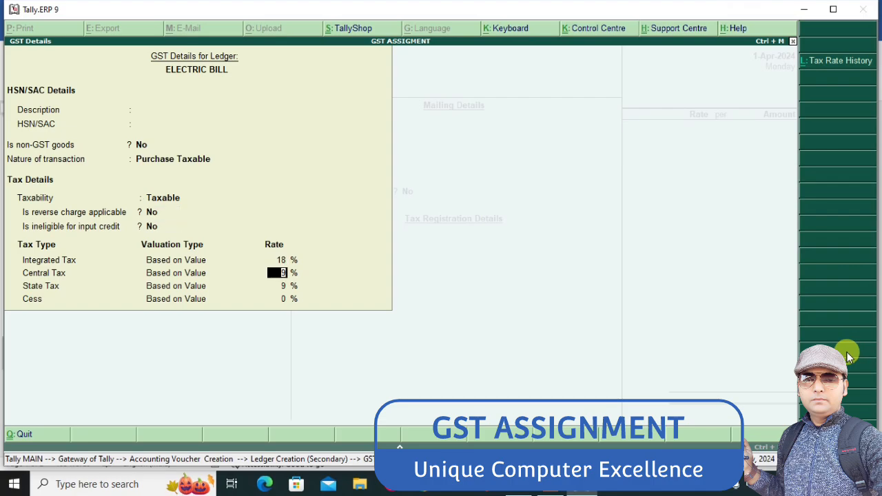
key("ctrl+a")
key("ctrl+a")
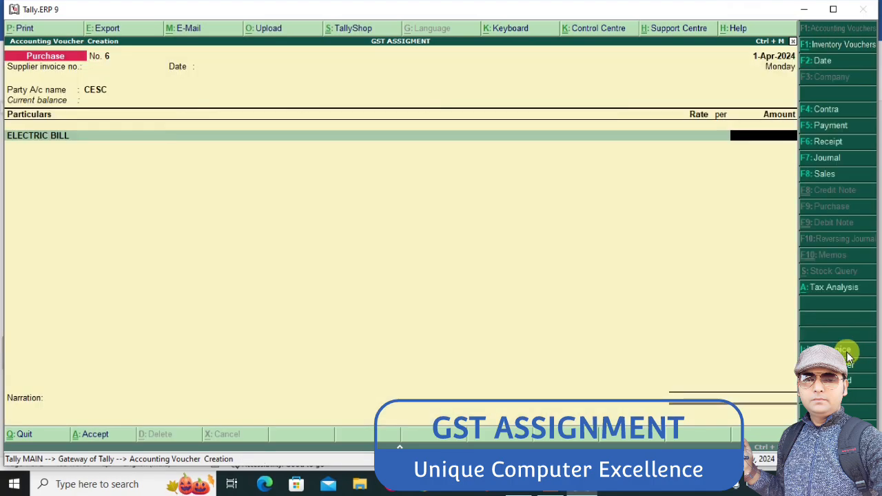
Enter 2000 as the ELECTRIC BILL amount and add INPUT CGST on the next line of the purchase voucher
type("2000")
key("Return")
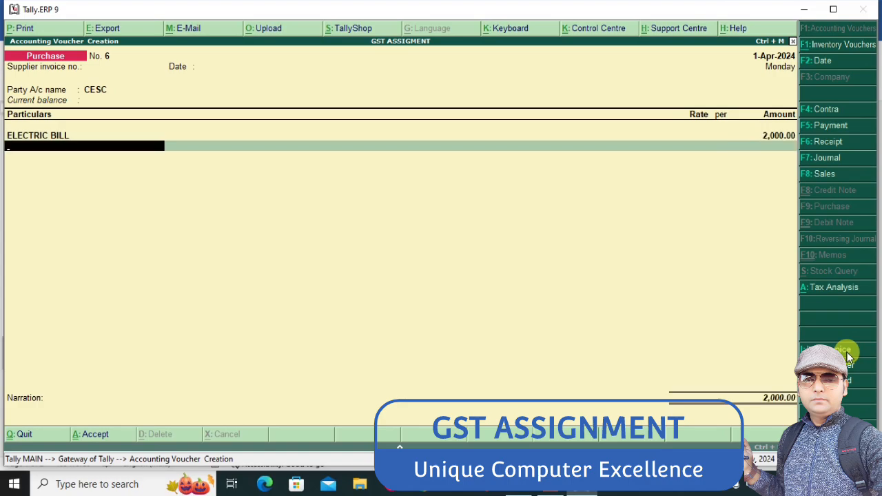
type("IN")
key("Down")
key("Return")
key("Return")
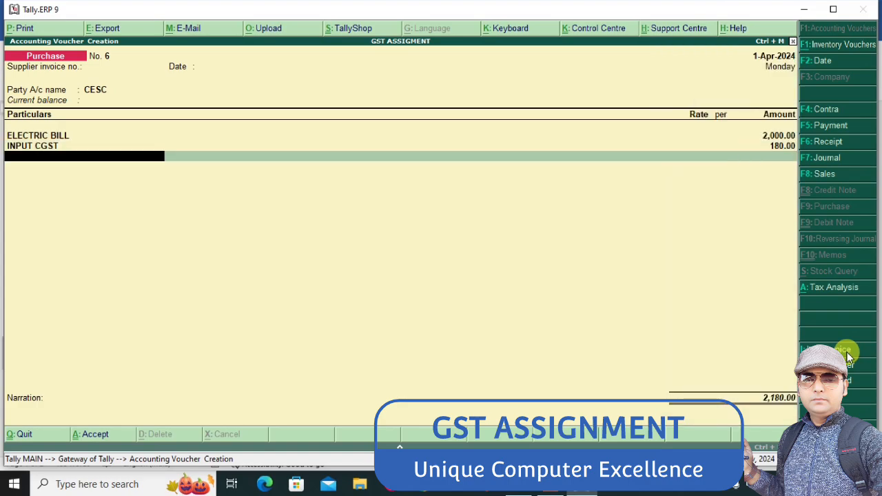
Add INPUT SGST below INPUT CGST and save the CESC purchase voucher
type("IN")
key("Down")
key("Down")
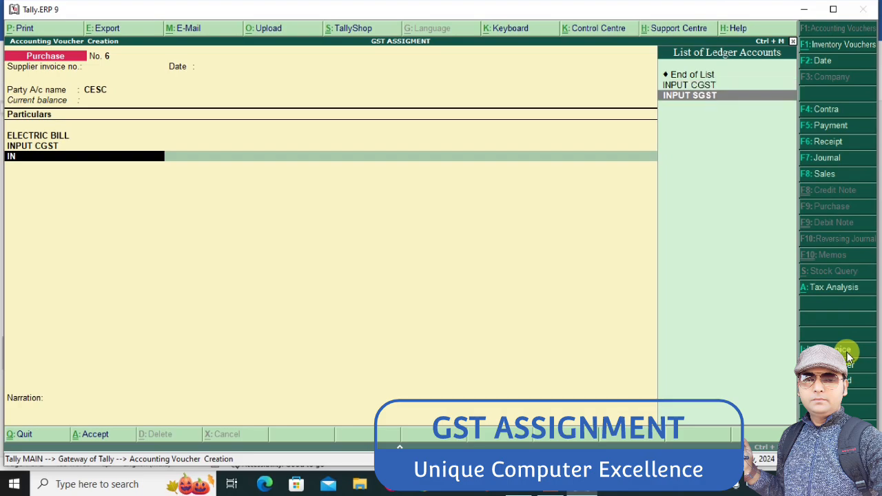
key("Return")
key("Return")
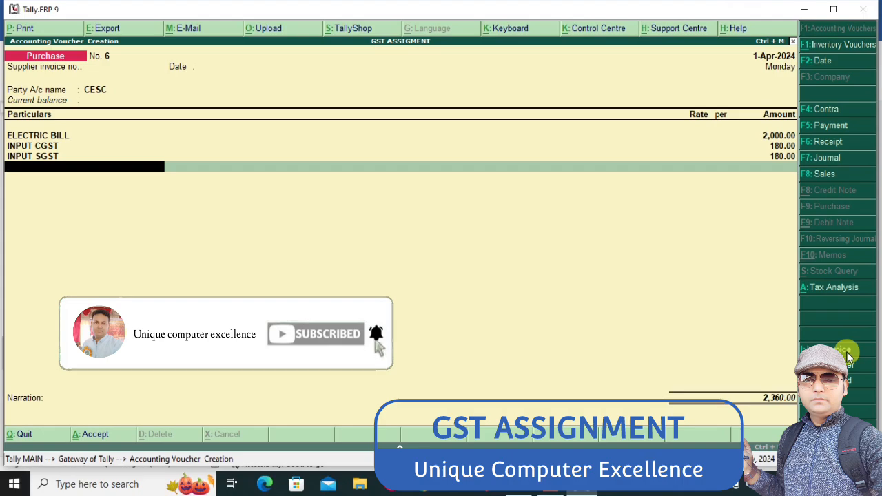
key("ctrl+a")
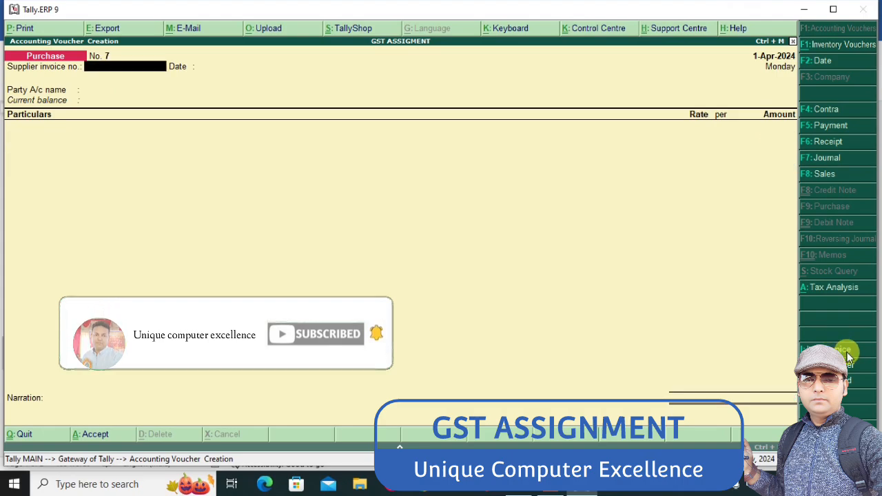
Switch to a sales voucher with a blank reference number and start a party ledger in the customer's name under Sundry Debtors
left_click(824, 174)
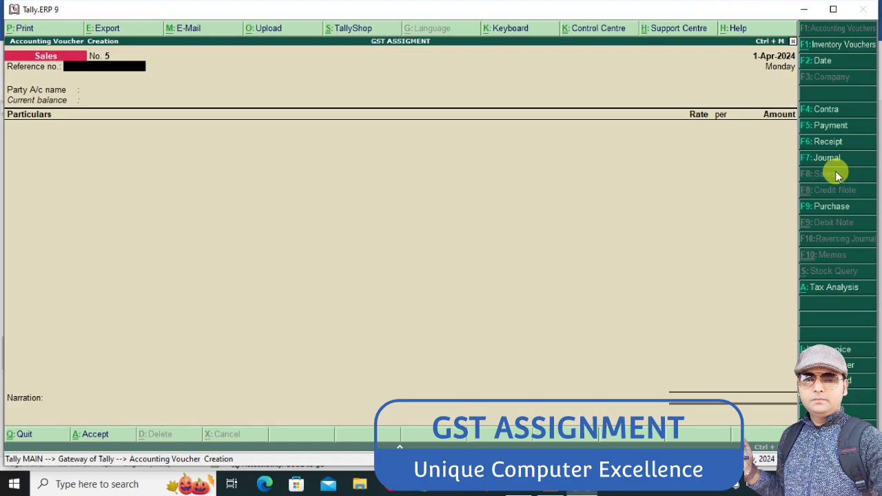
key("Return")
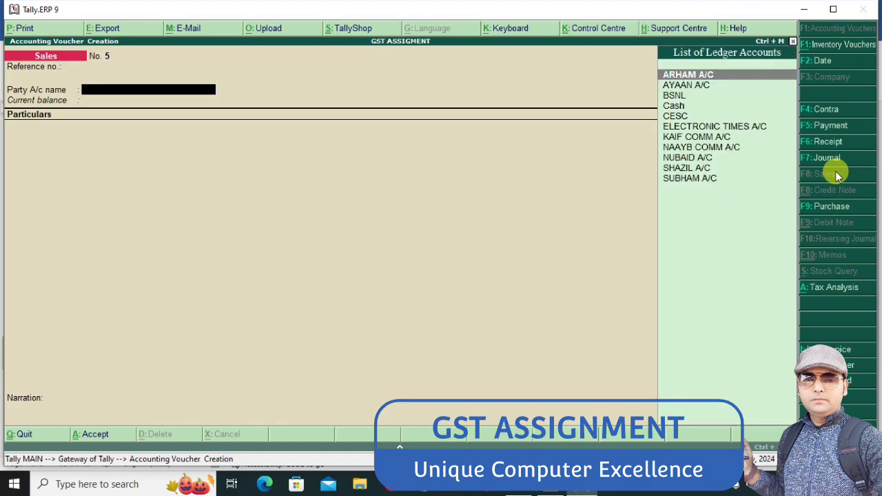
key("alt+c")
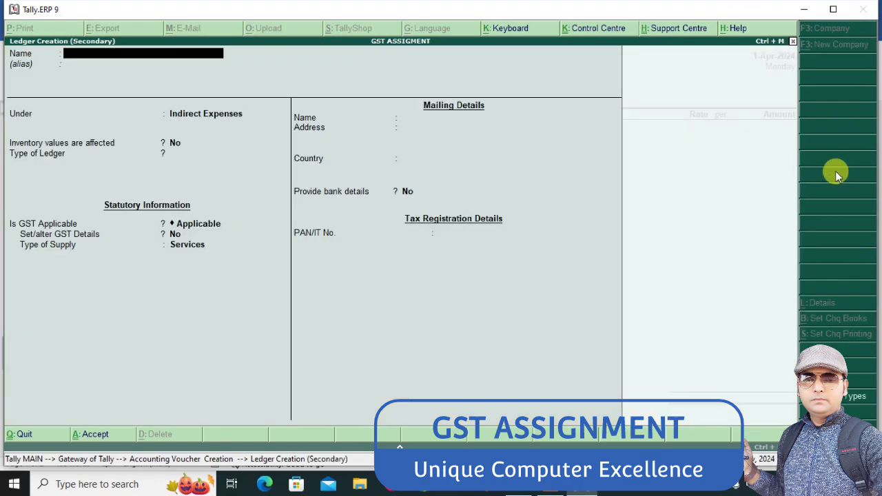
type("JUNAID")
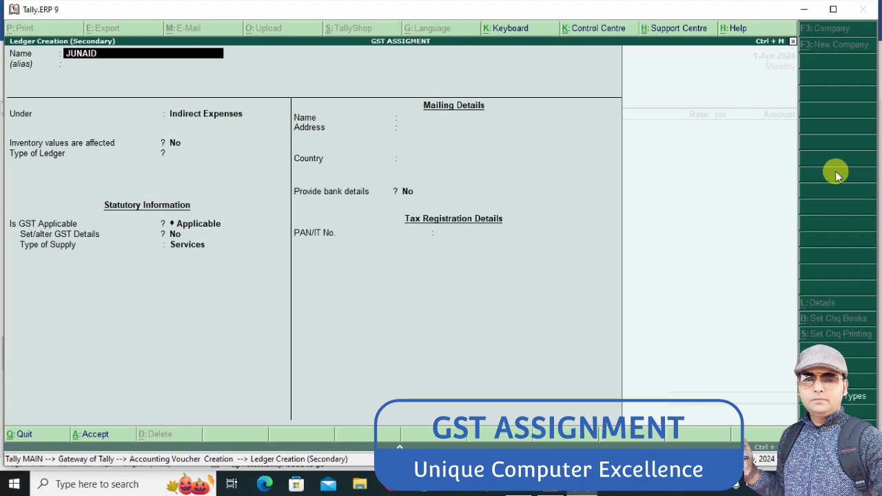
key("Return")
key("Return")
type("SUN")
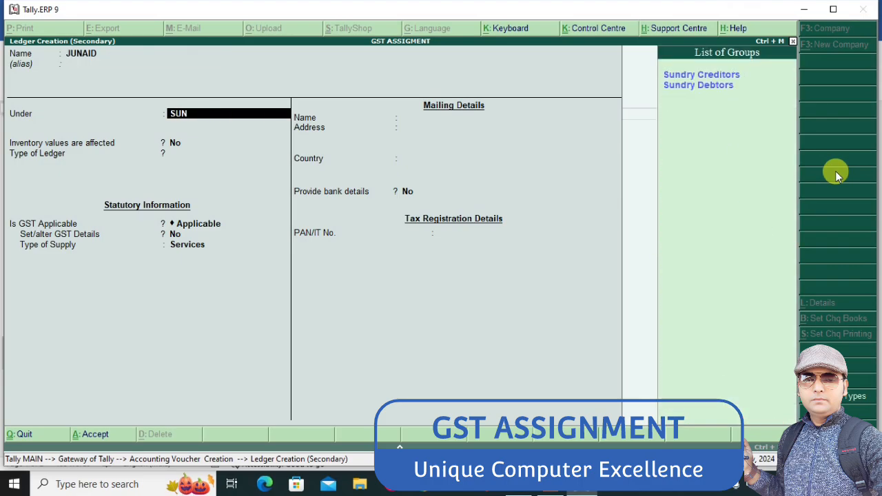
key("Down")
key("Return")
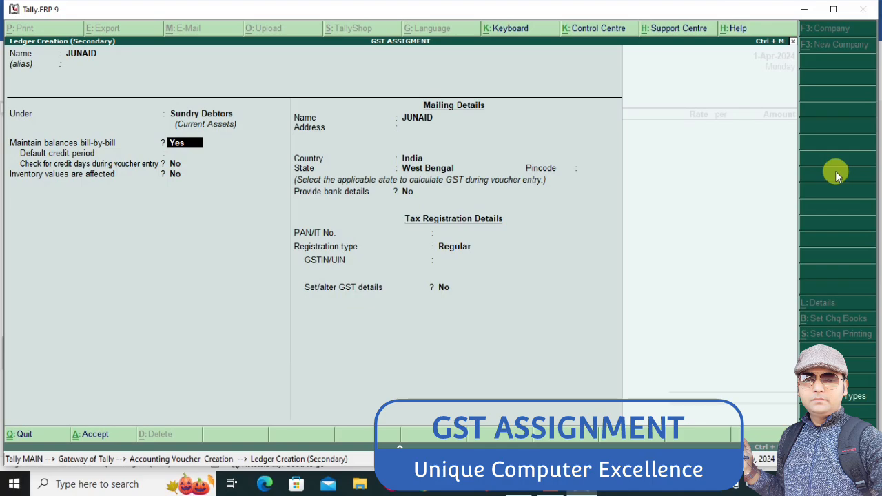
Keep bill-by-bill balances at Yes, then accept the customer's ledger and its party details in the sales voucher
key("Return")
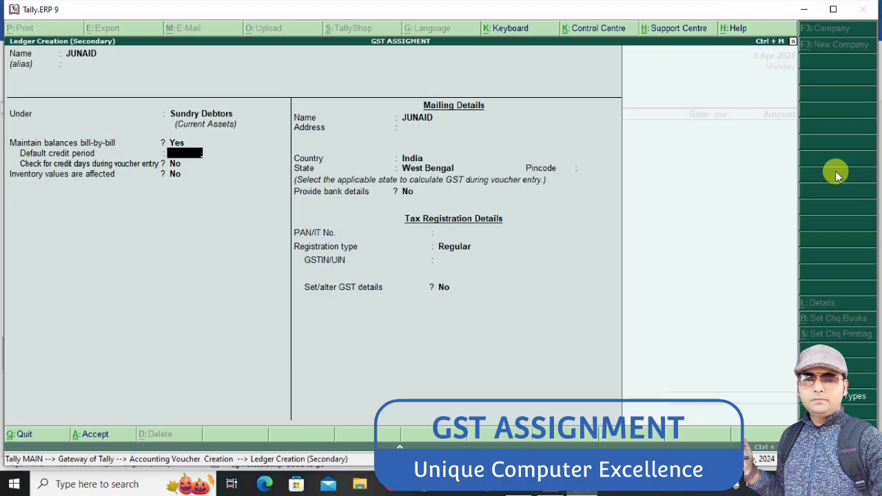
key("ctrl+a")
key("Return")
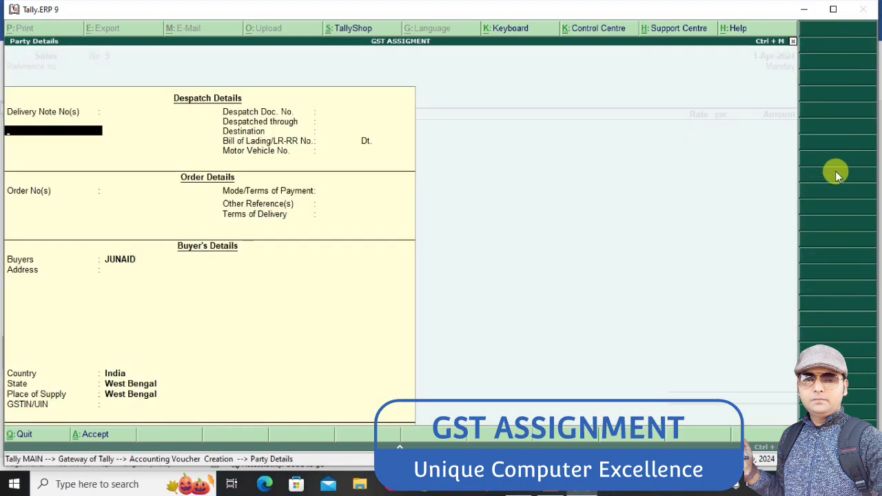
key("ctrl+a")
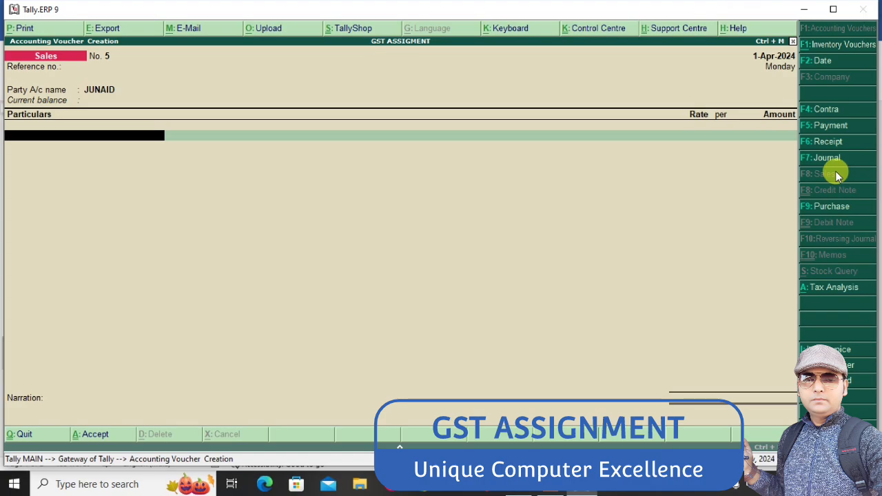
Start a new ledger named FEES for the sales voucher and group it under Direct Incomes
key("alt+c")
type("FEES")
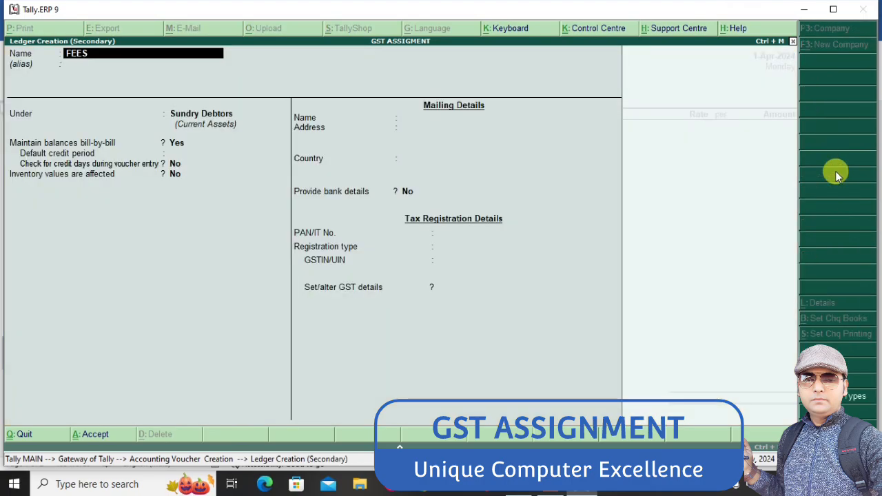
key("Return")
key("Return")
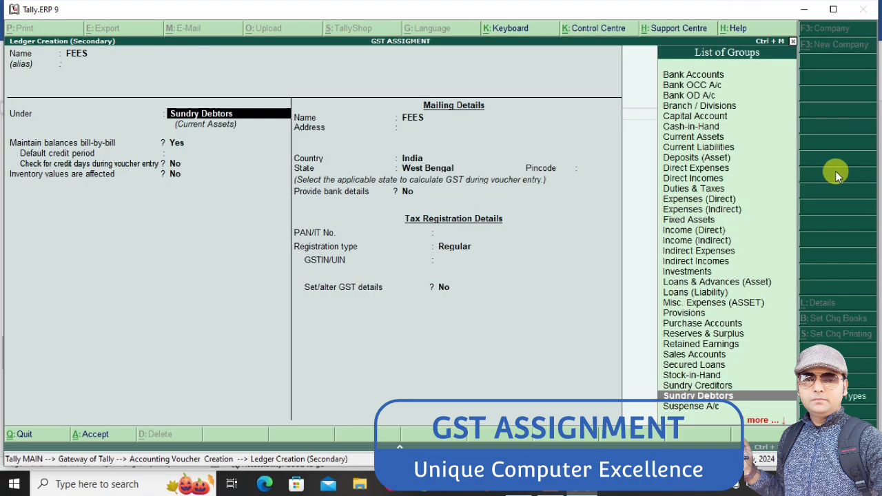
type("D")
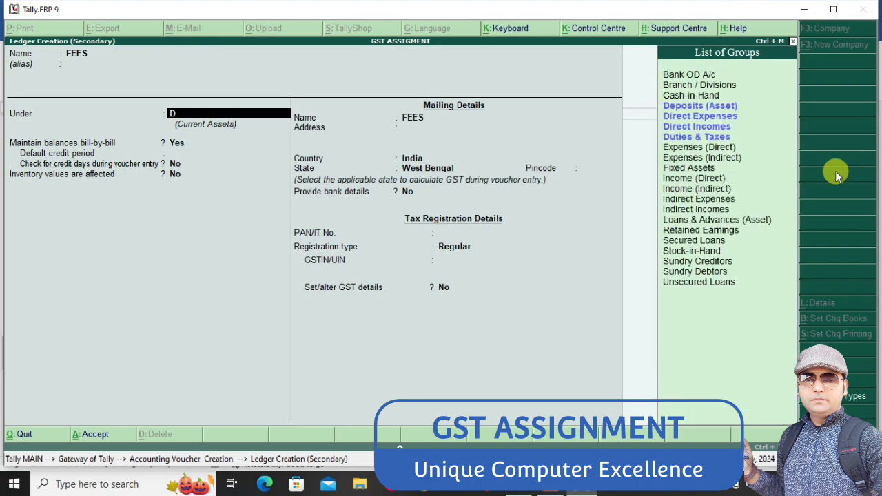
type("IR")
key("Down")
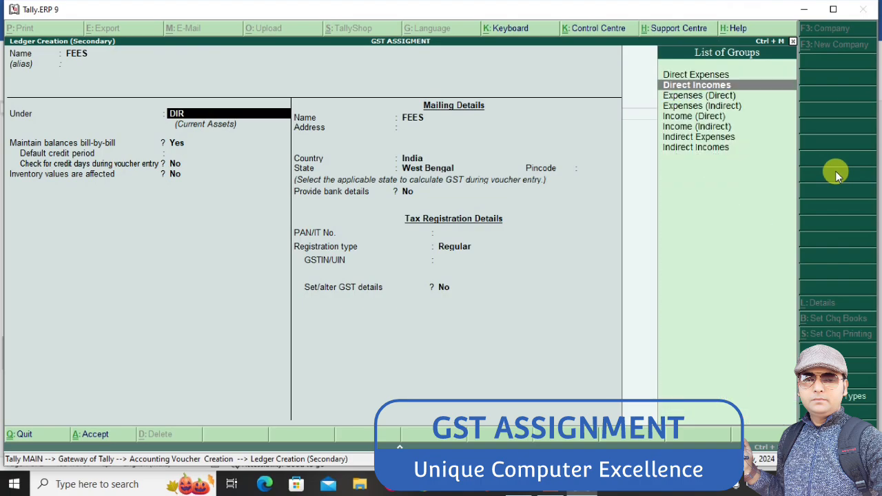
key("Return")
Keep inventory values at No and GST applicable for FEES, and set Set/alter GST Details to Yes
key("Return")
key("Return")
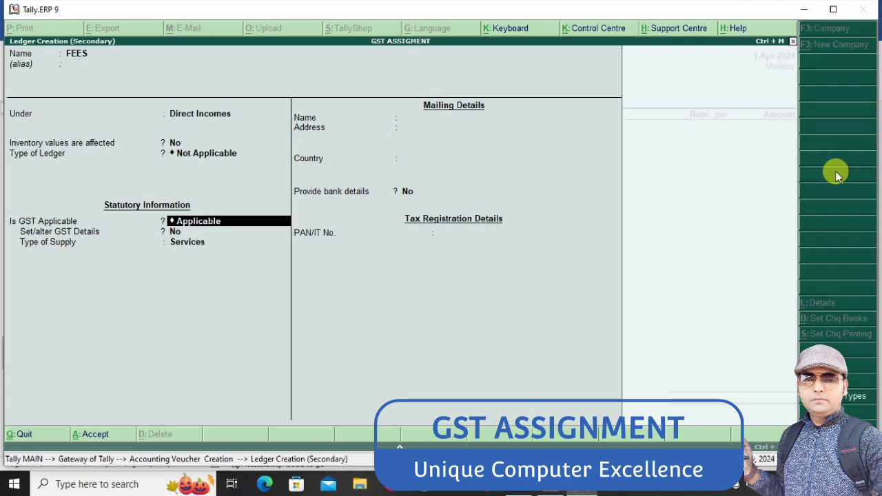
key("Return")
type("Y")
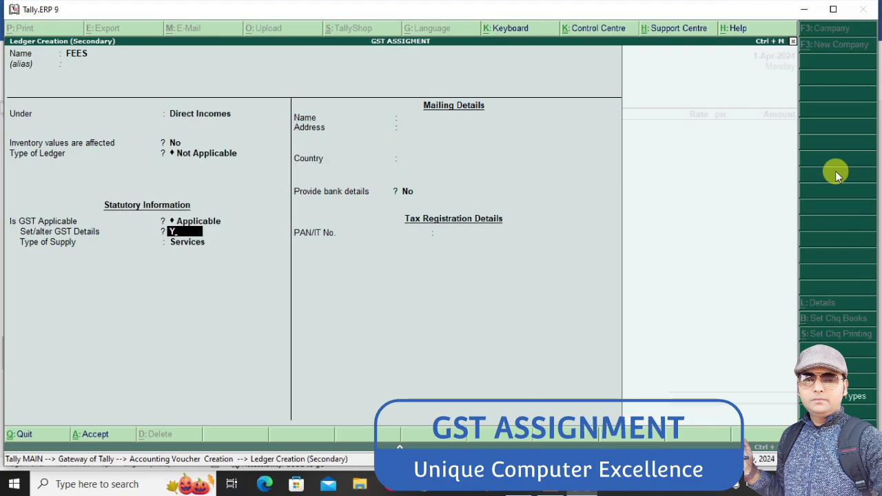
key("Return")
key("Return")
key("Return")
key("Return")
key("Return")
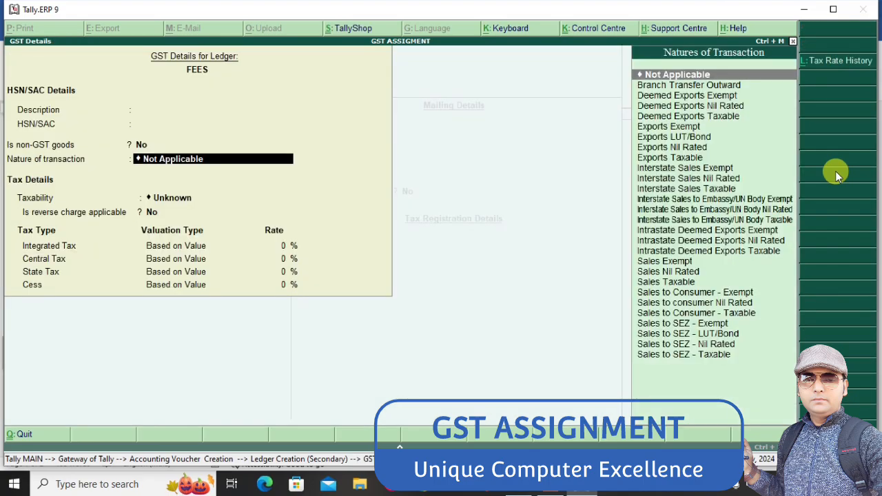
Set the nature of transaction to Sales Taxable in the GST details of FEES, leaving description and HSN/SAC blank
key("BackSpace")
type("SALES")
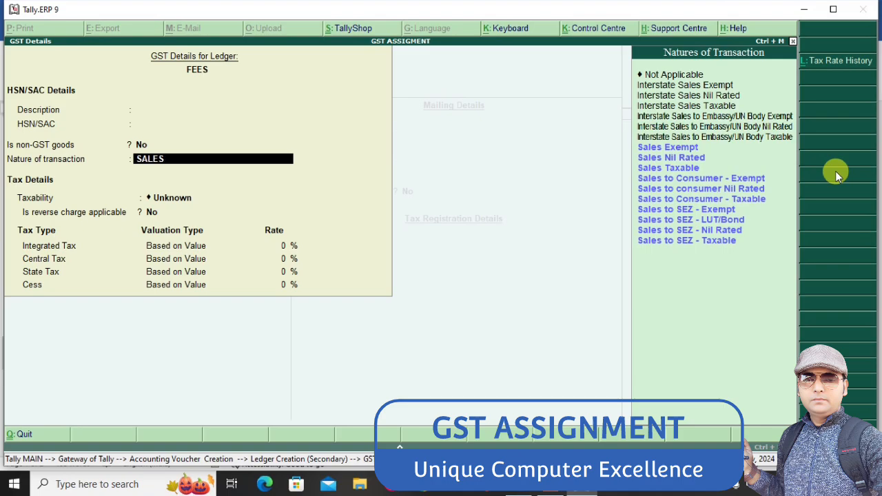
key("Down")
key("Down")
key("Down")
key("Down")
key("Down")
key("Down")
key("Down")
key("Down")
key("Down")
key("Up")
key("Up")
key("Up")
key("Up")
key("Up")
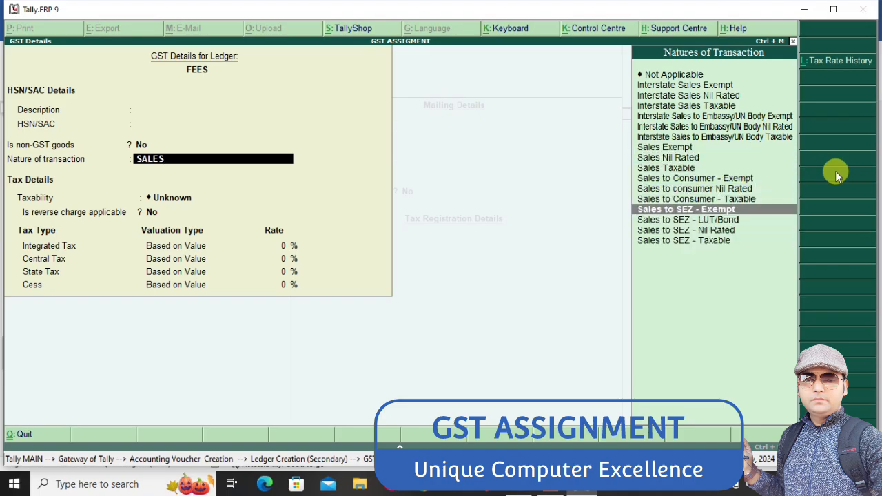
key("Up")
key("Up")
key("Up")
key("Up")
key("Down")
key("Down")
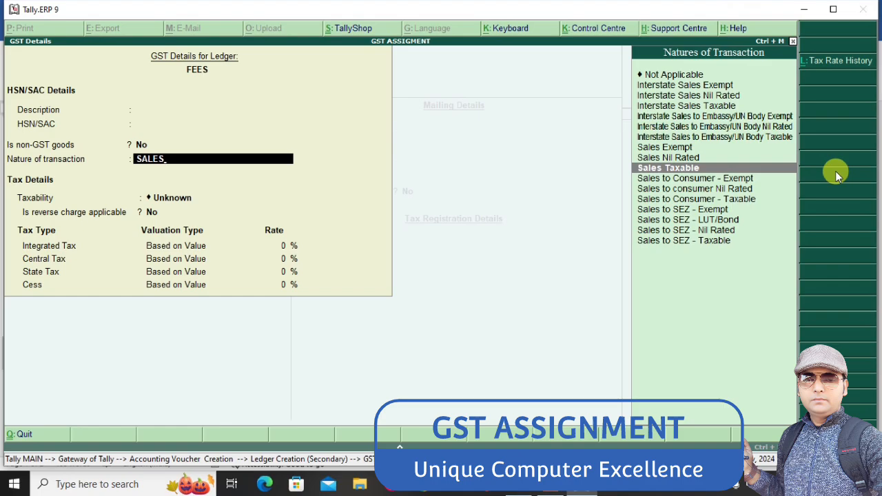
key("Return")
Set the integrated tax rate to 18% for FEES, keep Services as the supply type and accept the ledger
key("Return")
type("18")
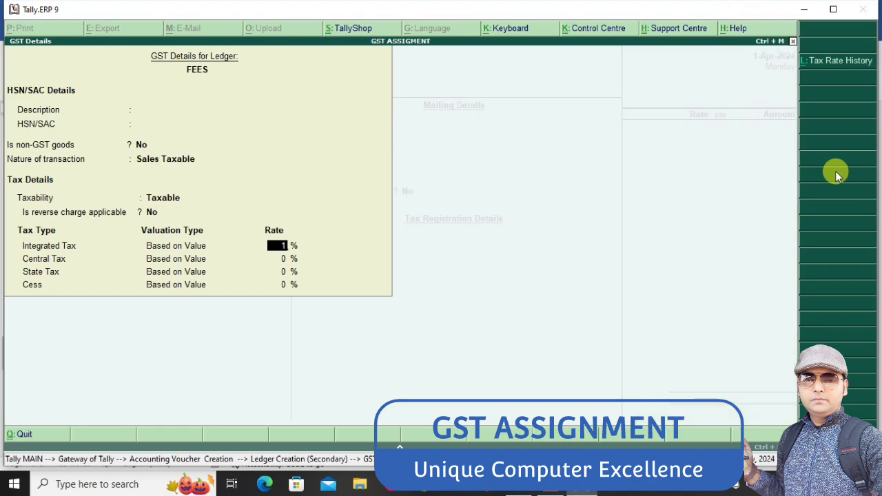
key("Return")
key("Return")
key("Return")
key("Return")
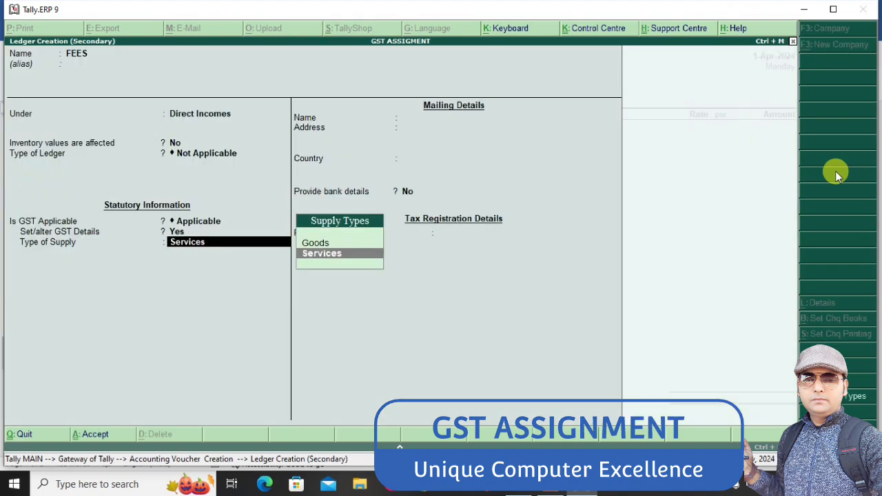
Set the FEES amount to 10,000 in the sales invoice and add an OUTPUT CGST line with its calculated tax
key("Return")
key("Return")
key("Return")
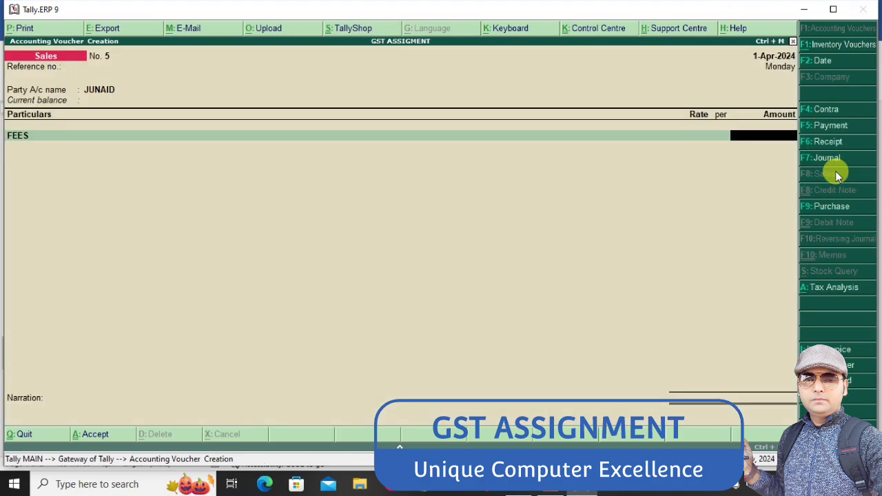
type("10000")
key("Return")
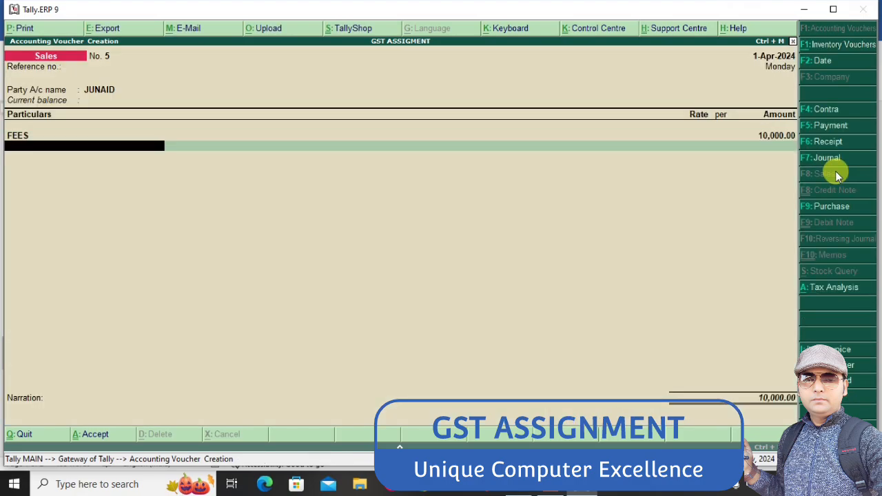
type("OU")
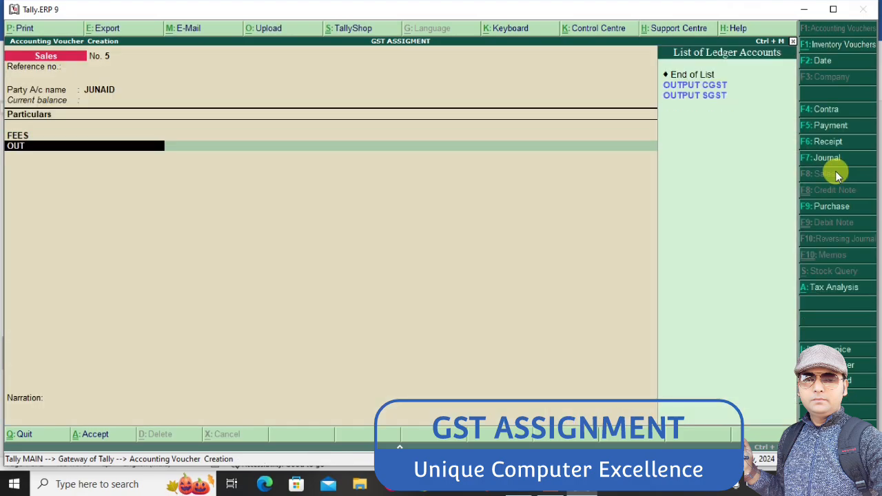
type("T")
key("Return")
Add an OUTPUT SGST line with its calculated tax and save the sales invoice
key("Return")
type("OU")
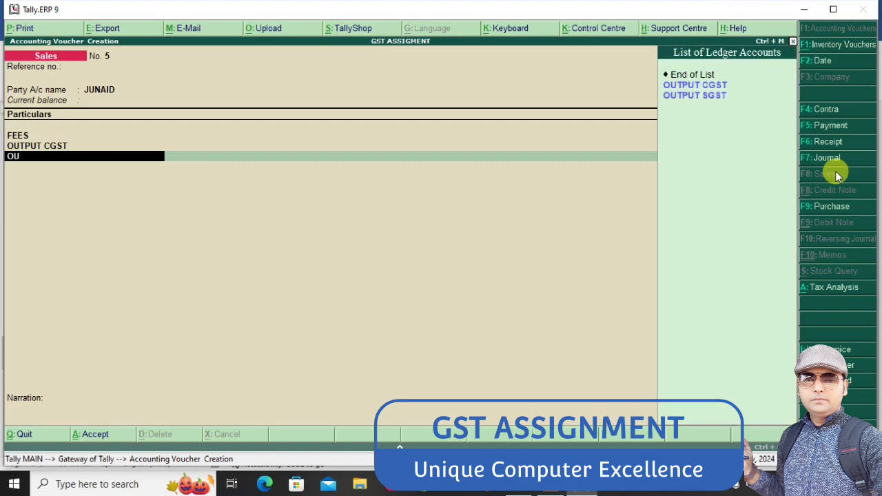
type("T")
key("Down")
key("Return")
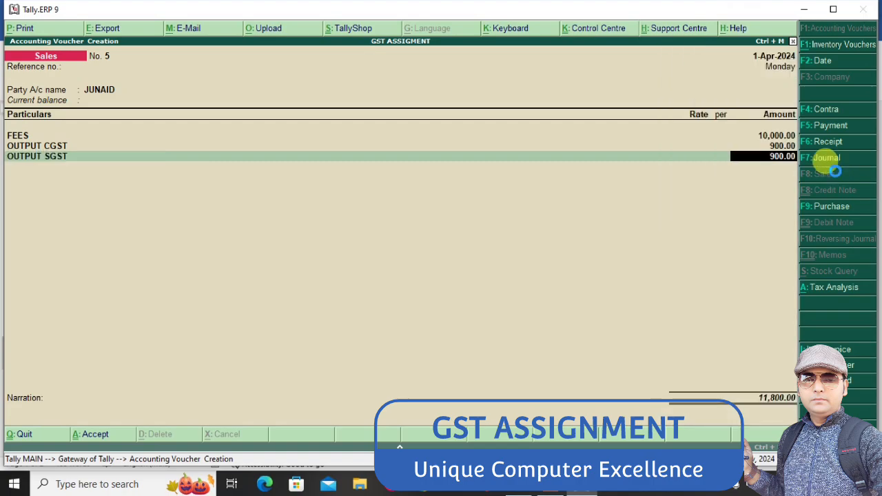
key("ctrl+a")
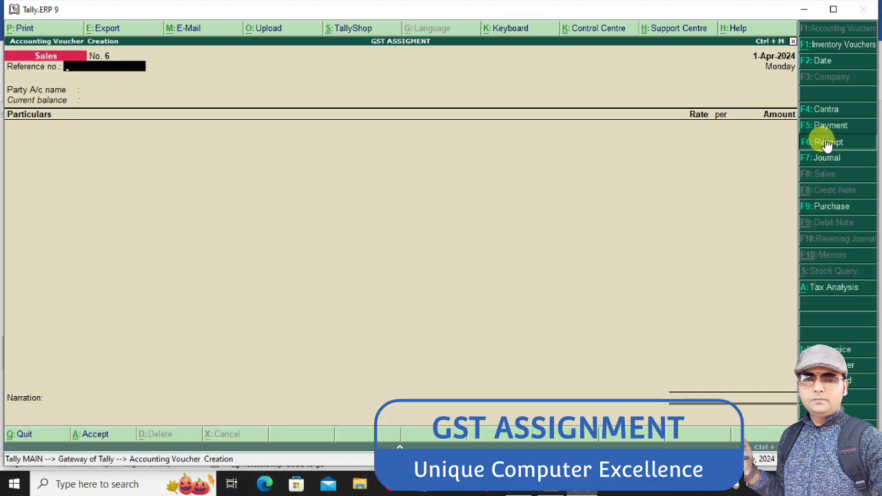
Start a receipt voucher and create the receiving account ledger SBI BANK A/C under Bank Accounts, leaving its bank details at their defaults
left_click(827, 142)
type("C")
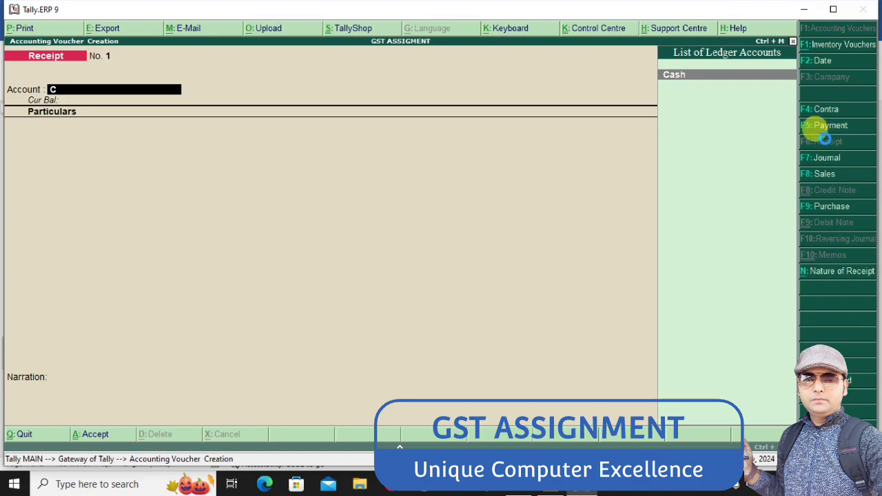
key("alt+c")
type("SBI")
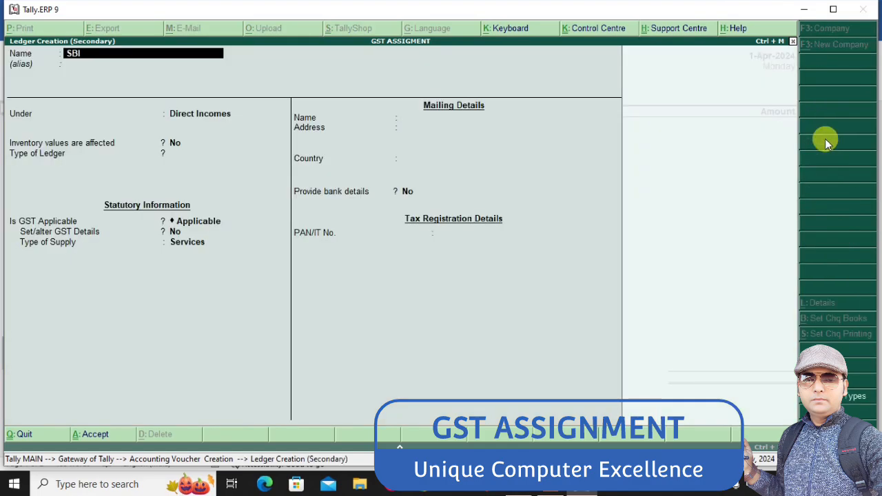
type(" BANK A/C")
key("Return")
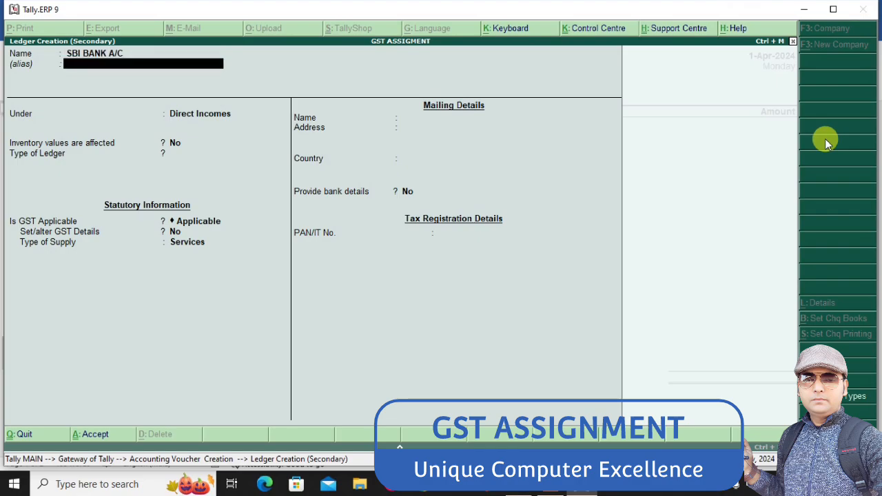
key("Return")
type("ba")
key("Return")
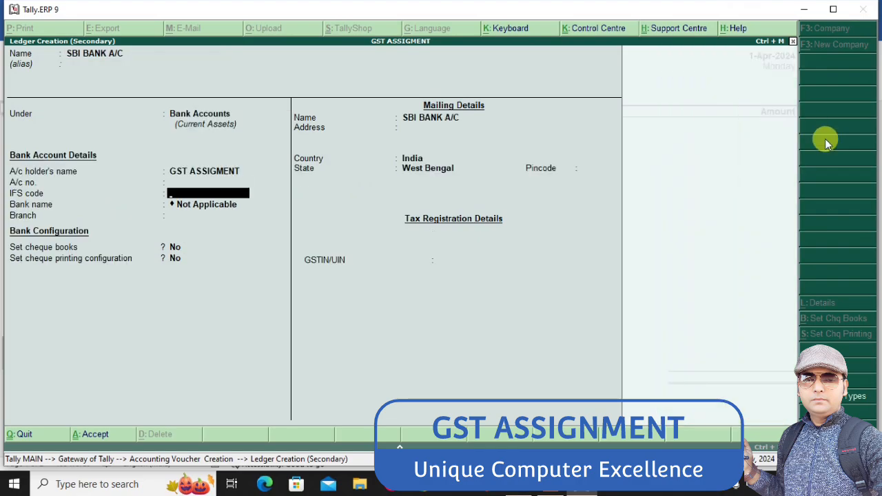
key("ctrl+a")
Check the customers in the Word assignment, return to Tally and credit 100300 to the ledger of the item 8 customer
type("C")
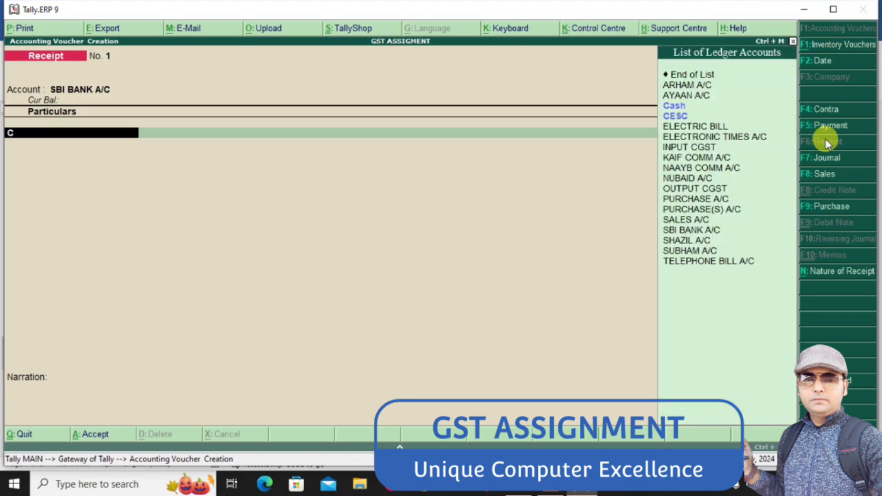
key("BackSpace")
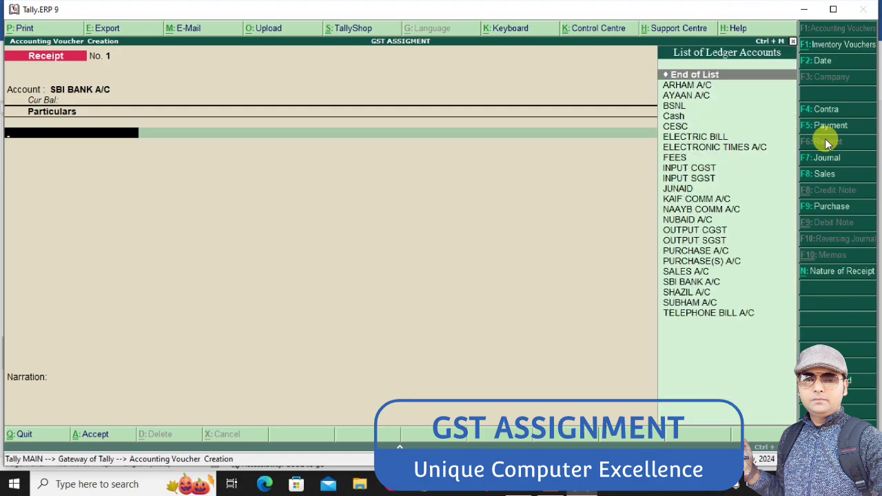
key("alt+Tab")
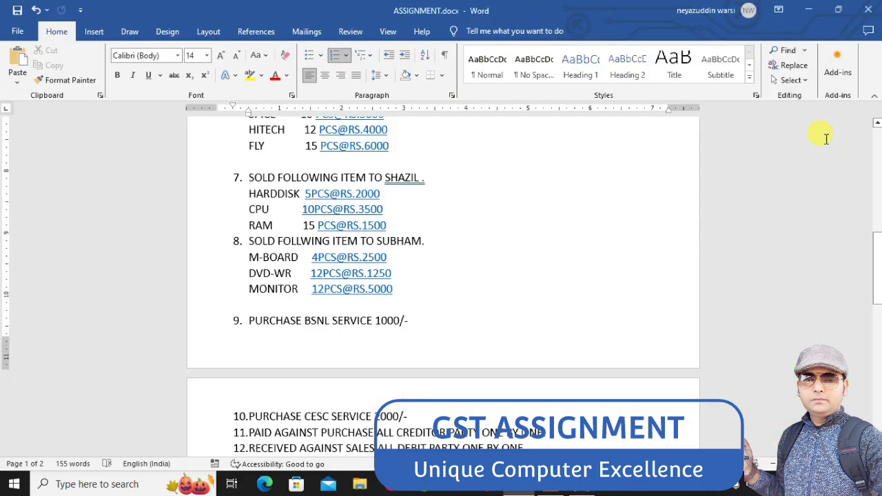
key("Up")
key("Up")
key("Up")
key("Up")
key("Up")
key("alt+Tab")
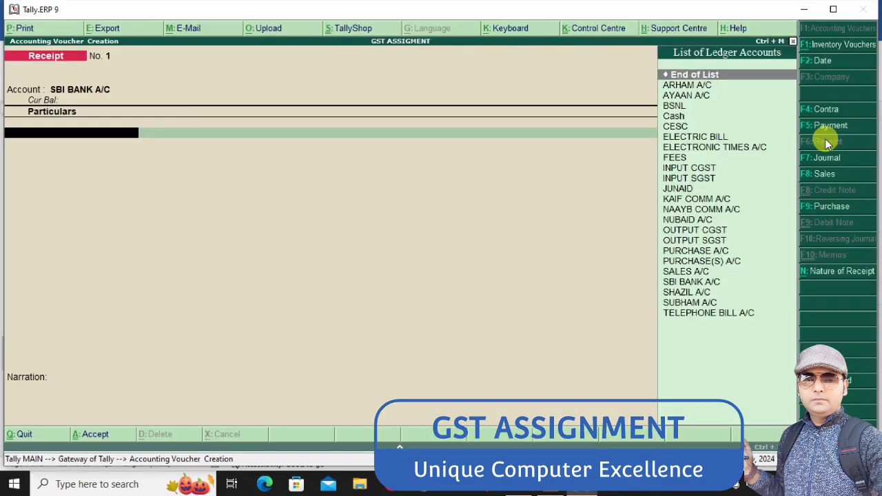
type("SUB")
key("Return")
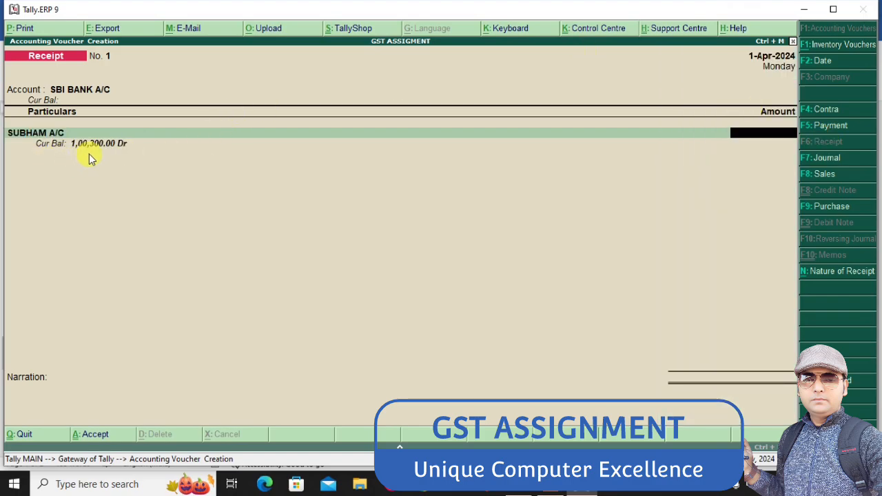
type("100300")
key("Return")
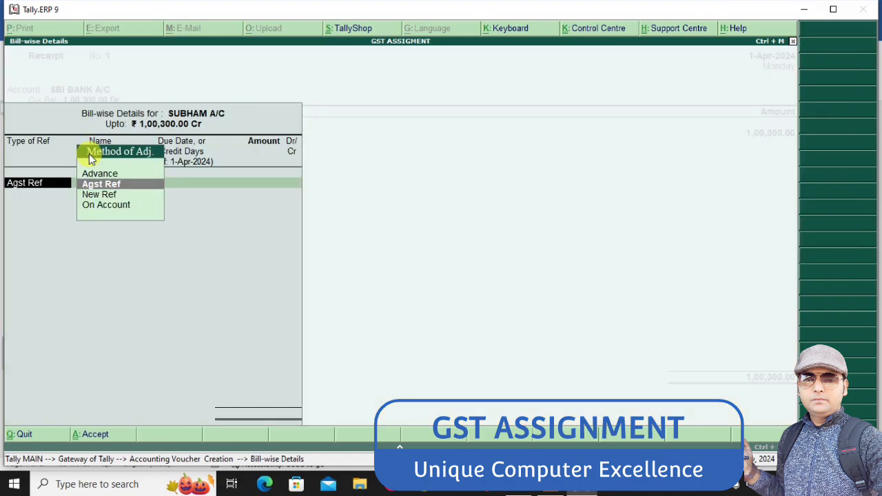
Adjust the 1,00,300 receipt against bill reference 4 and save it with the default Cheque/DD allocation
key("Return")
key("Return")
key("Return")
key("Return")
key("Return")
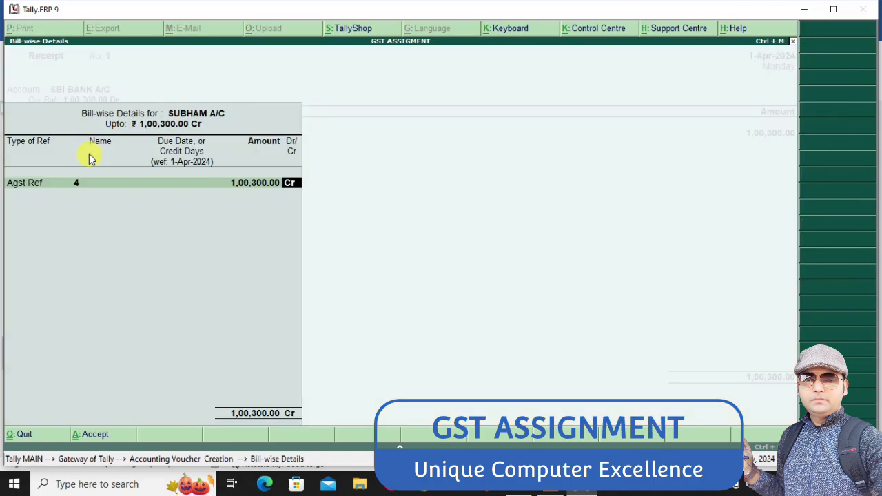
key("Return")
key("Return")
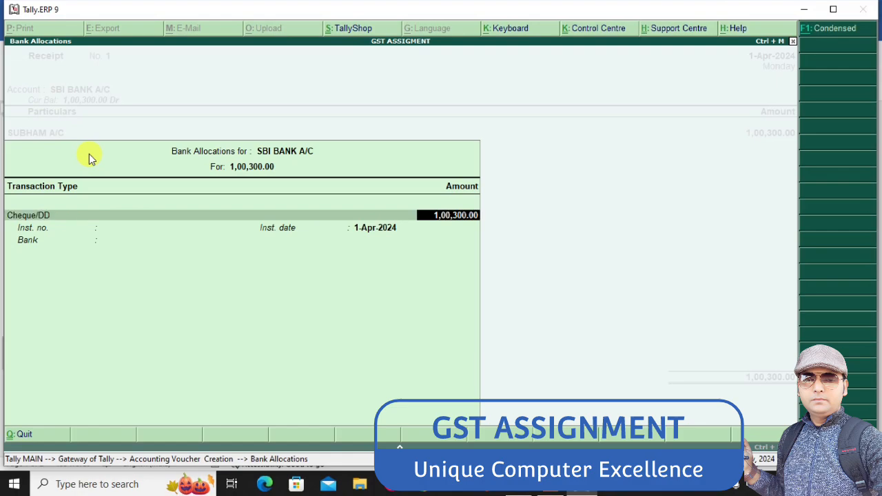
key("Return")
key("Return")
key("Return")
key("Return")
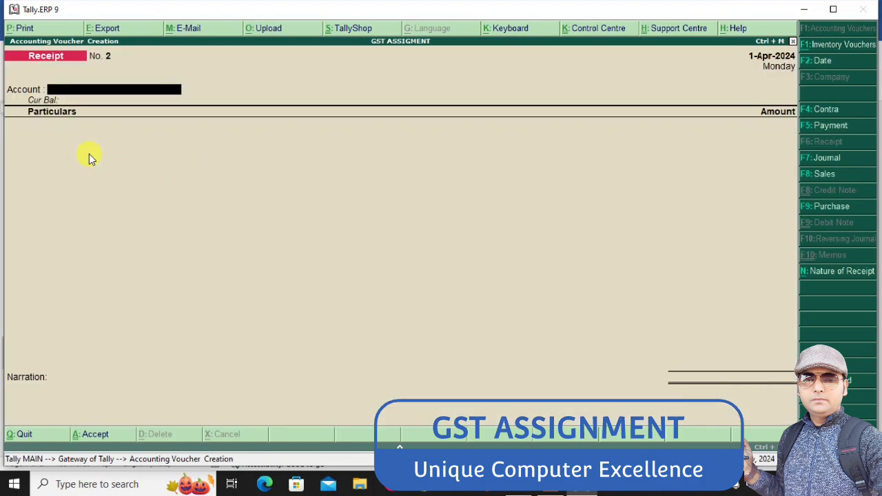
Check the Word assignment, then enter a Tally receipt into SBI BANK A/C of 79,650 from the item 7 customer
key("alt+Tab")
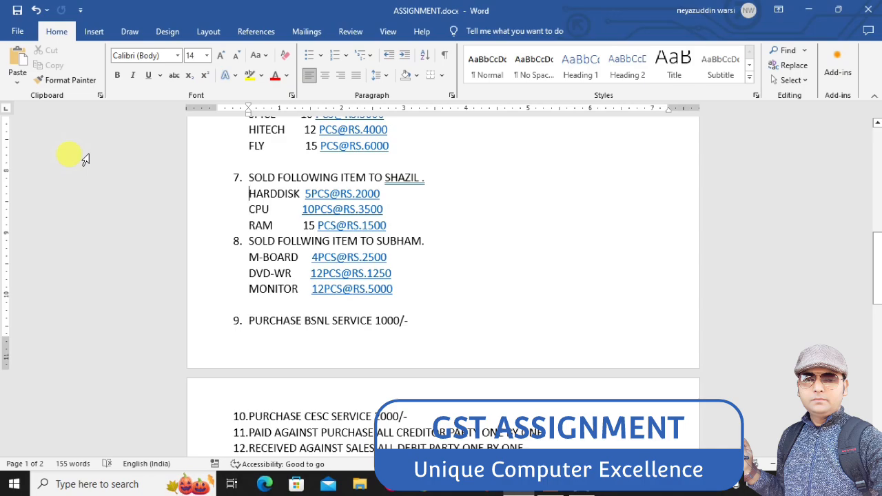
key("alt+Tab")
type("C")
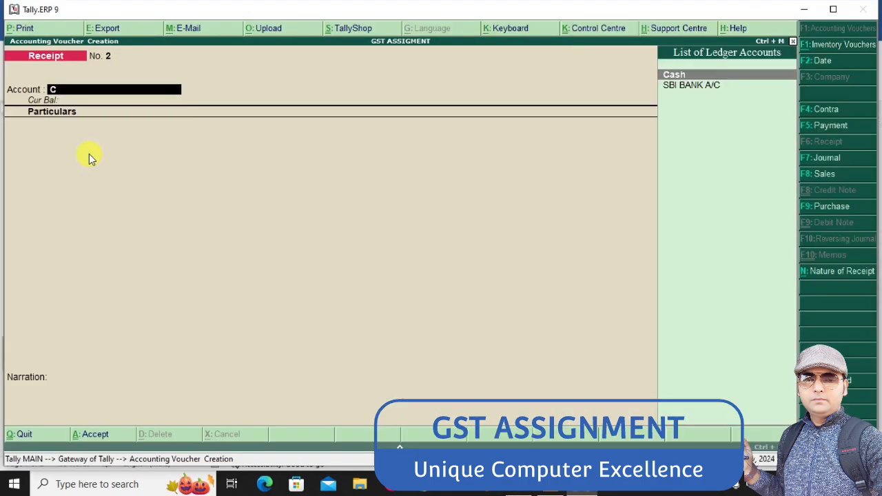
key("Down")
key("Return")
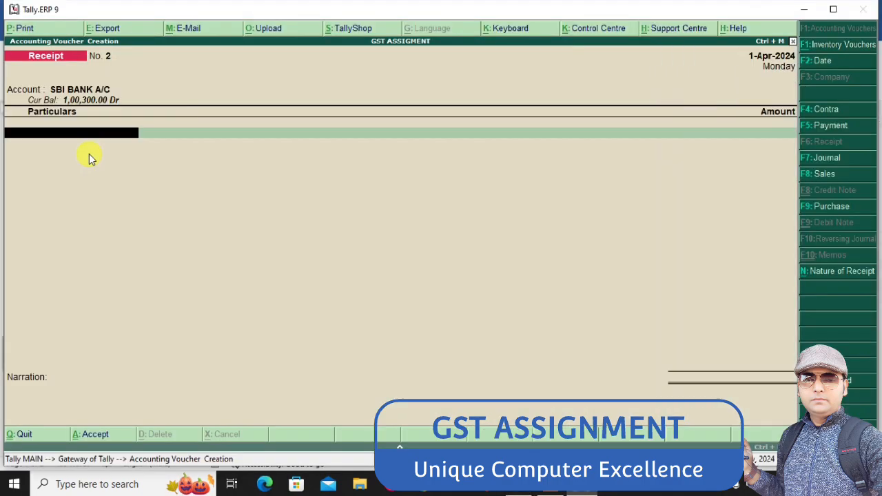
type("SH")
key("Return")
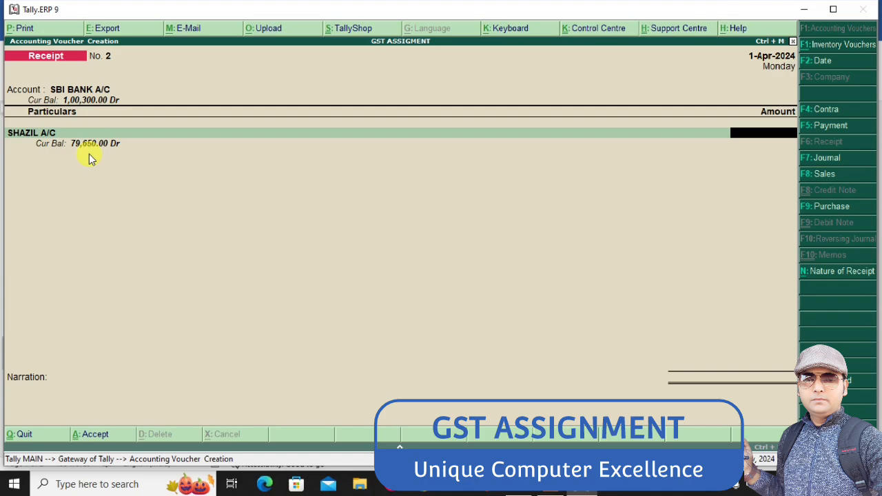
type("79,650")
key("Return")
Adjust the 79,650 receipt against bill reference 3 and save it with the default Cheque/DD allocation
key("Return")
key("Return")
key("Return")
key("Return")
key("Return")
key("Return")
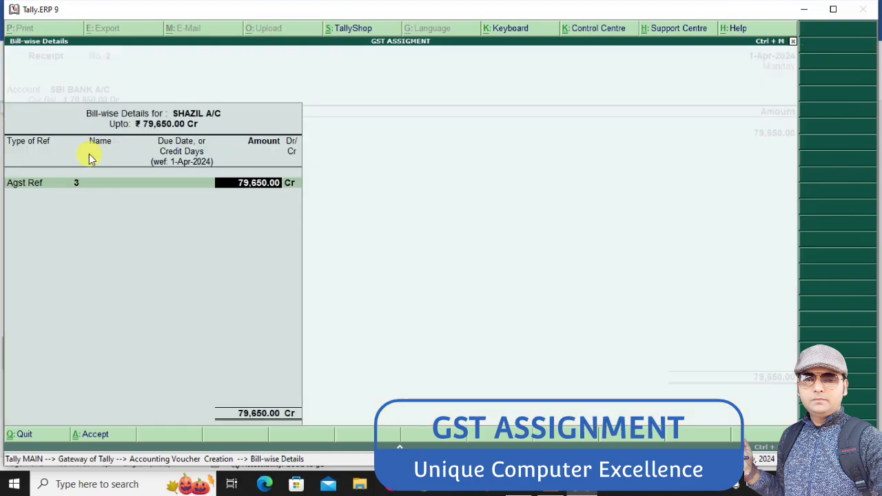
key("Return")
key("Return")
key("Return")
key("Return")
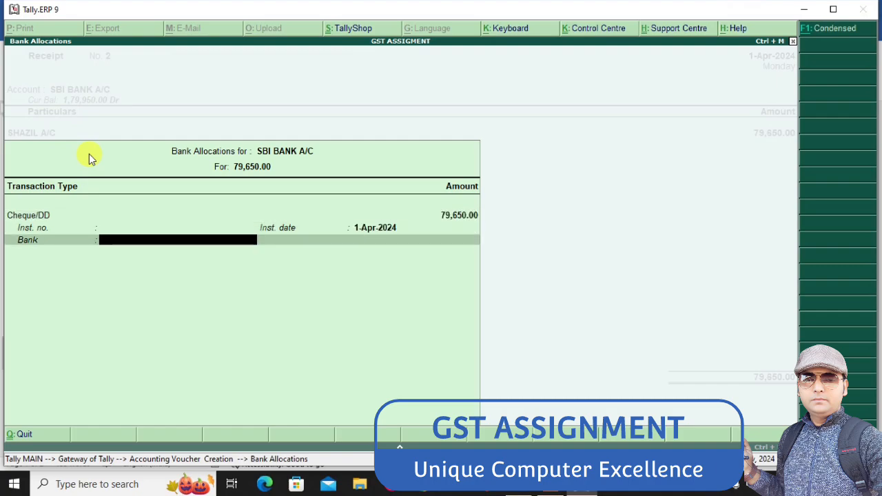
key("Return")
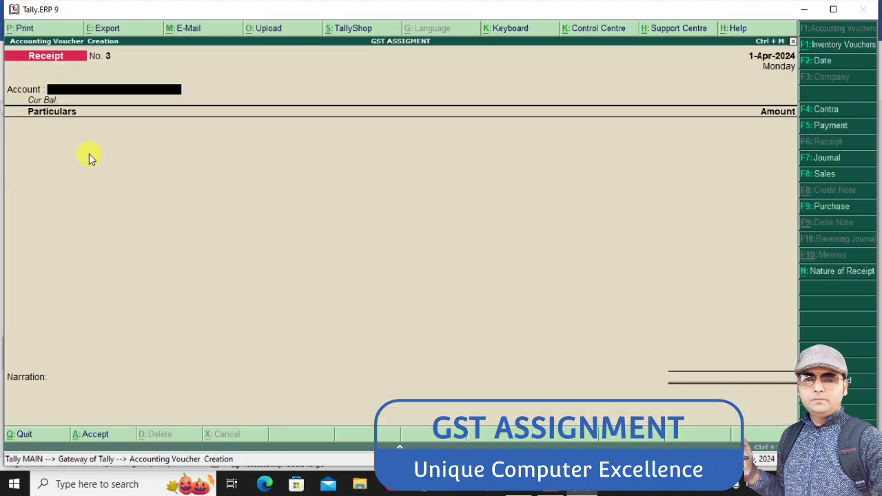
Look up the item 6 customer in the Word assignment, and set SBI BANK A/C as the new receipt's account in Tally
key("alt+Tab")
key("Up")
key("Up")
key("Up")
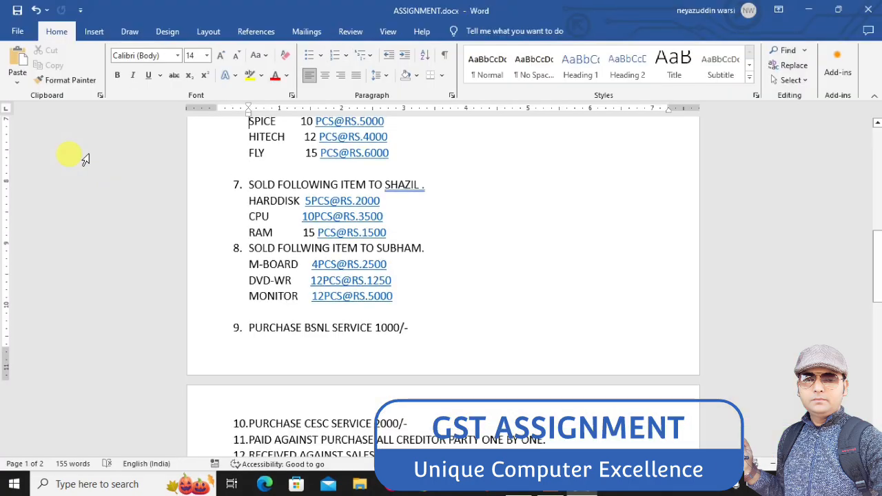
key("Up")
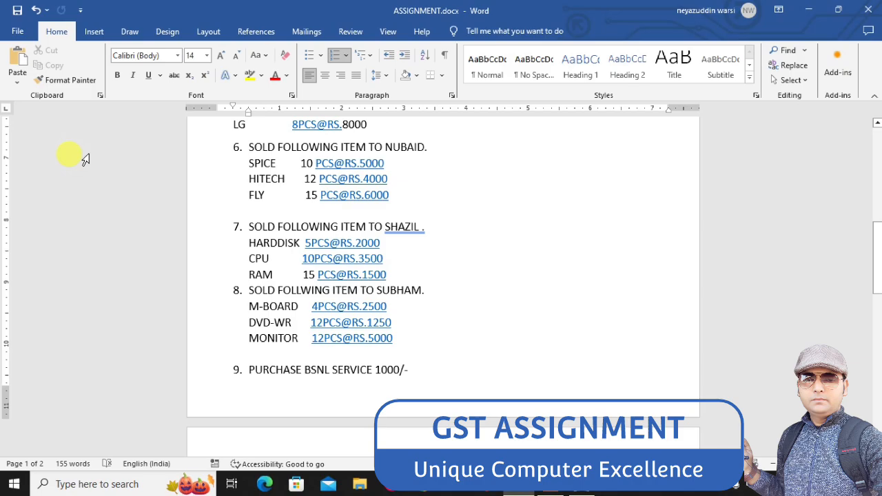
key("alt+Tab")
type("S")
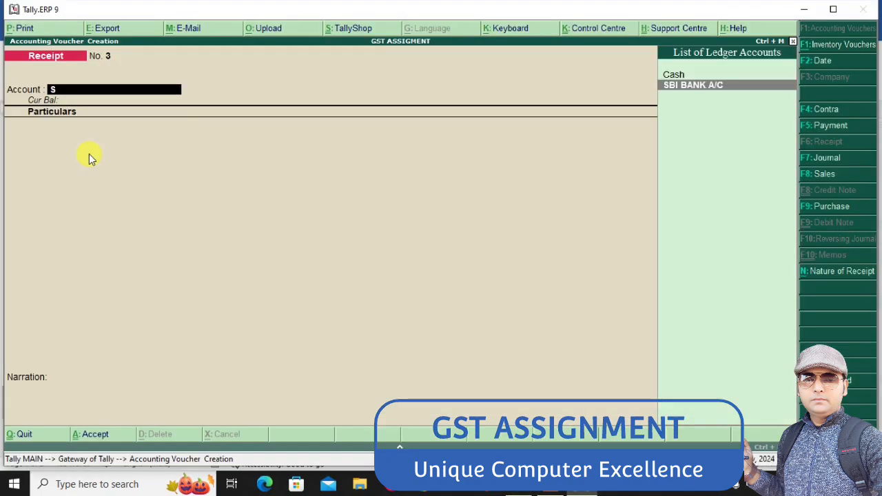
key("Return")
Credit 2,21,840 to the ledger of the item 6 customer in the receipt
type("NU")
key("Return")
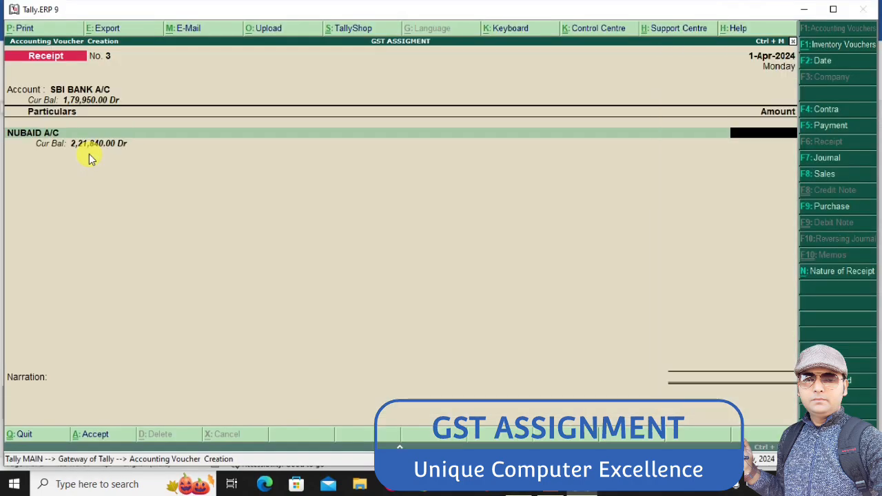
type("2,21,84")
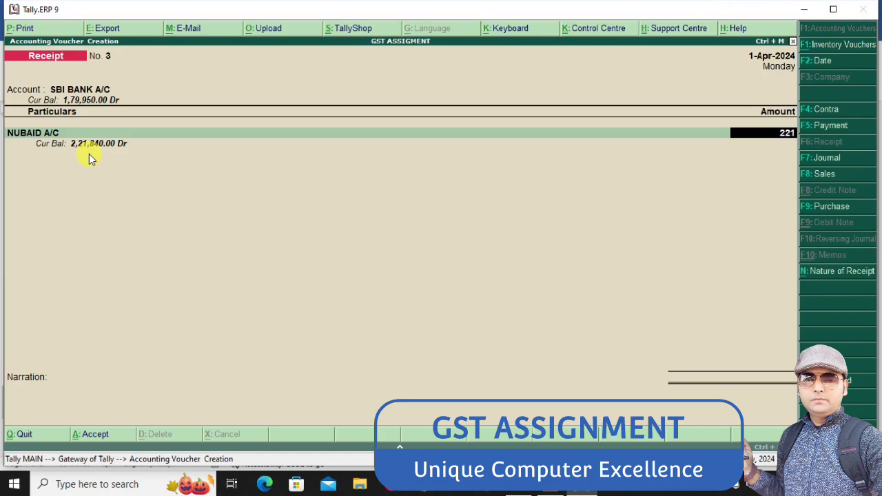
type("0")
key("Return")
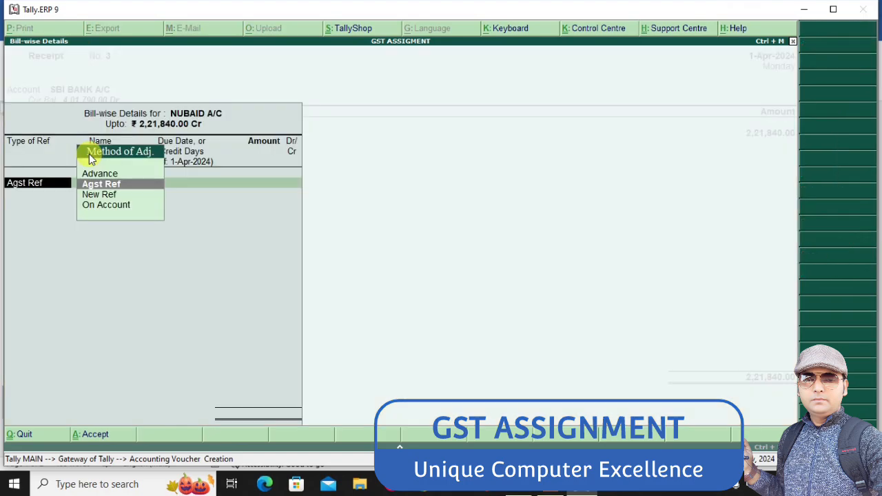
Adjust the 2,21,840 receipt against its outstanding bill with Agst Ref and save it with the default Cheque/DD allocation
key("Return")
key("Return")
key("Return")
key("Return")
key("Return")
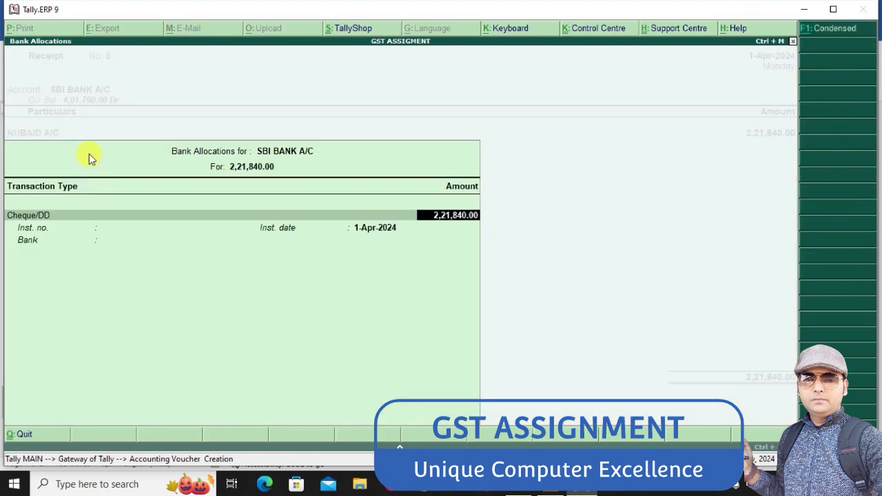
key("Return")
key("Return")
key("Return")
key("Return")
key("Return")
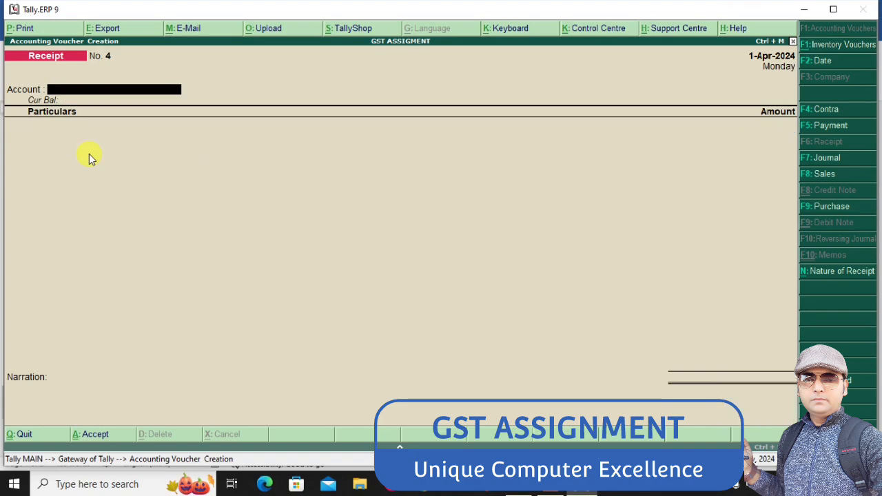
Look up the item 5 customer in the Word assignment, and set SBI BANK A/C as the new receipt's account in Tally
key("alt+Tab")
key("Up")
key("Up")
key("Up")
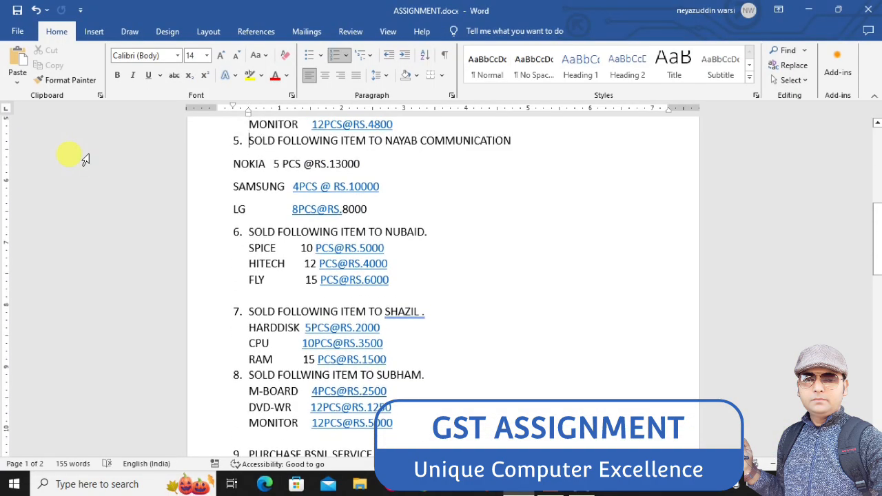
key("alt+Tab")
type("S")
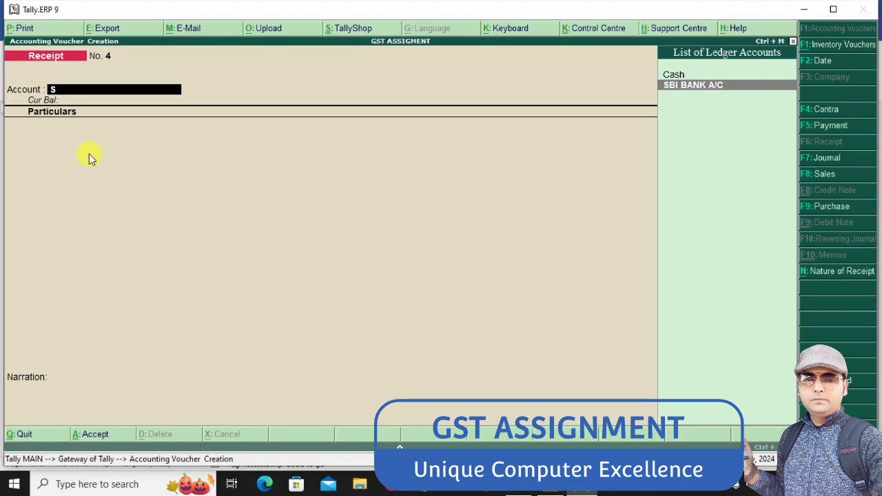
key("Return")
Credit 1,99,420 to NAAYB COMM A/C in the receipt
type("NA")
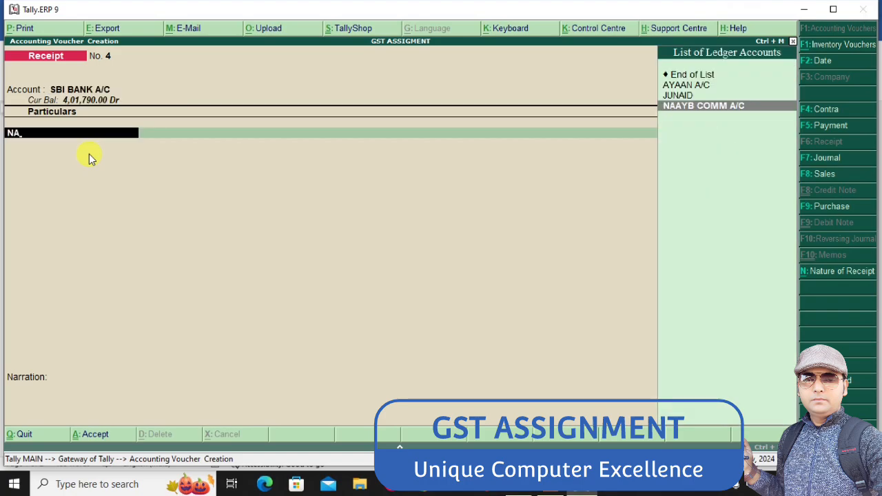
key("Return")
type("199420")
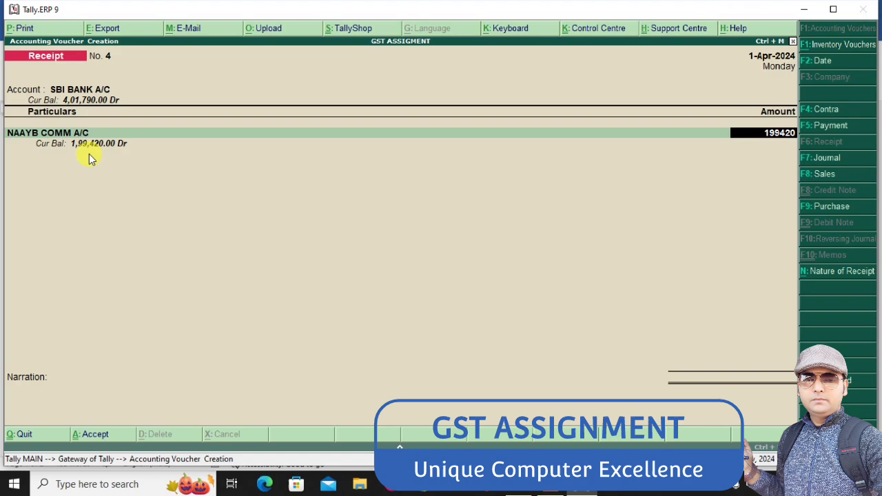
key("Return")
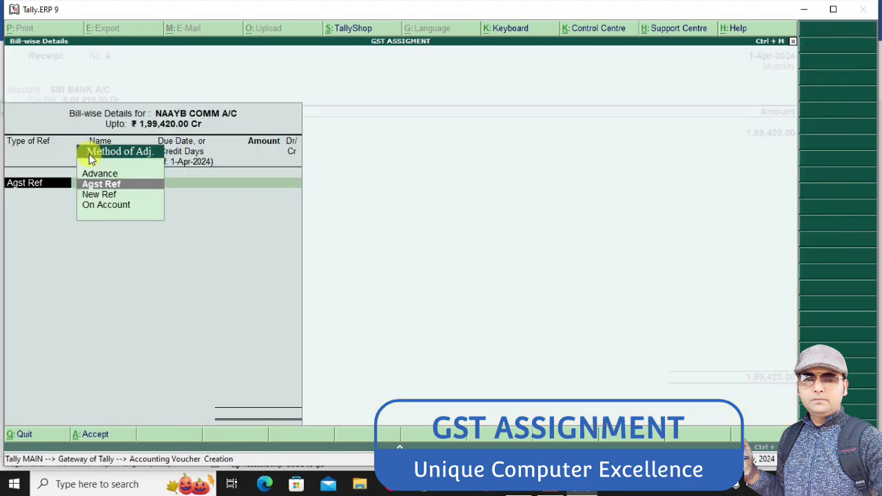
Adjust the 1,99,420 receipt against bill reference 1 with Agst Ref and save it with the default Cheque/DD allocation
key("Return")
key("Return")
key("Return")
key("Return")
key("Return")
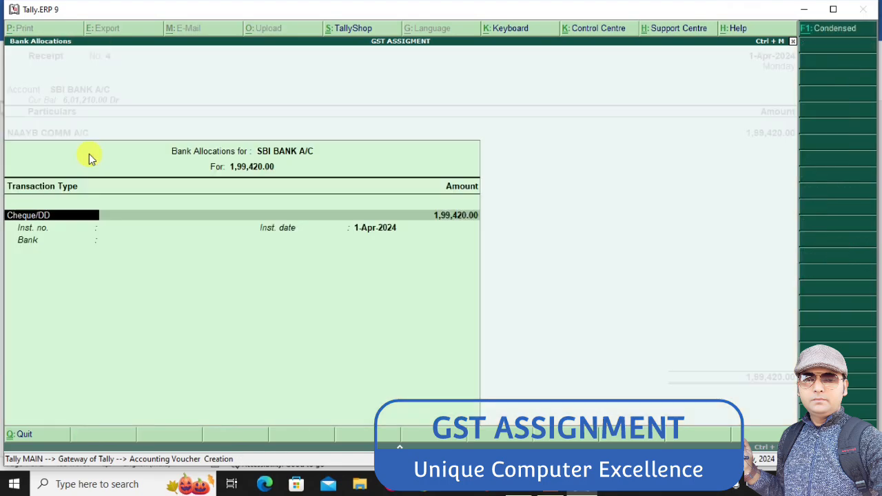
key("Return")
key("Return")
key("Return")
key("Return")
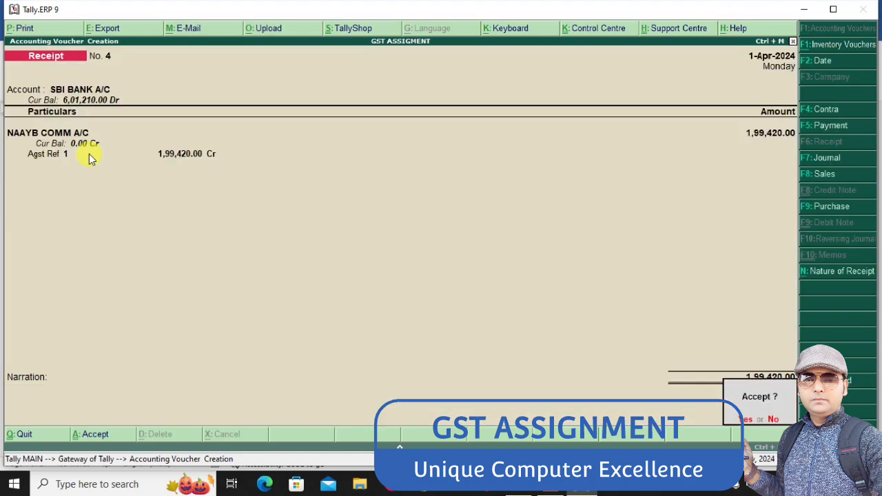
key("Return")
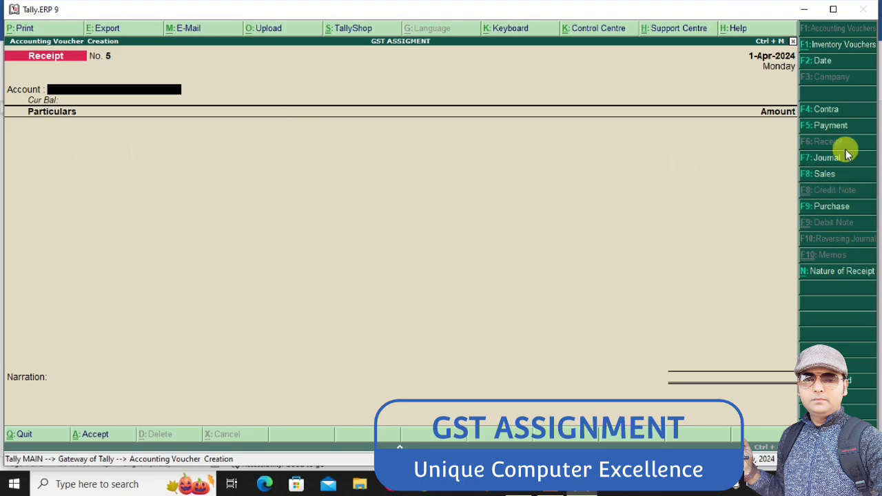
Start a payment voucher from SBI BANK A/C and look up the item 4 supplier in the Word assignment
left_click(834, 126)
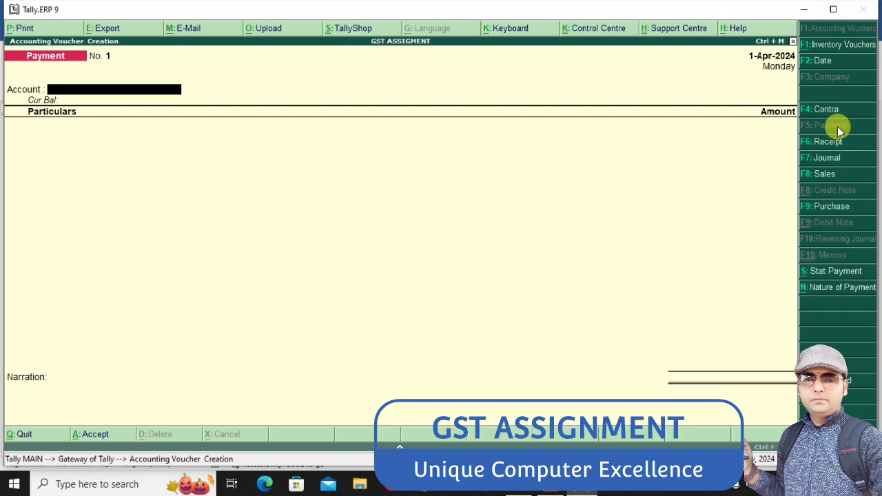
key("Return")
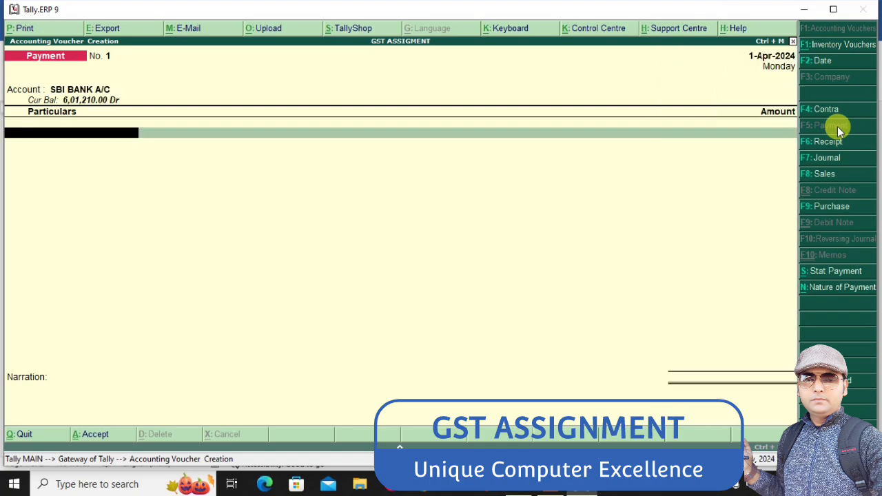
key("alt+Tab")
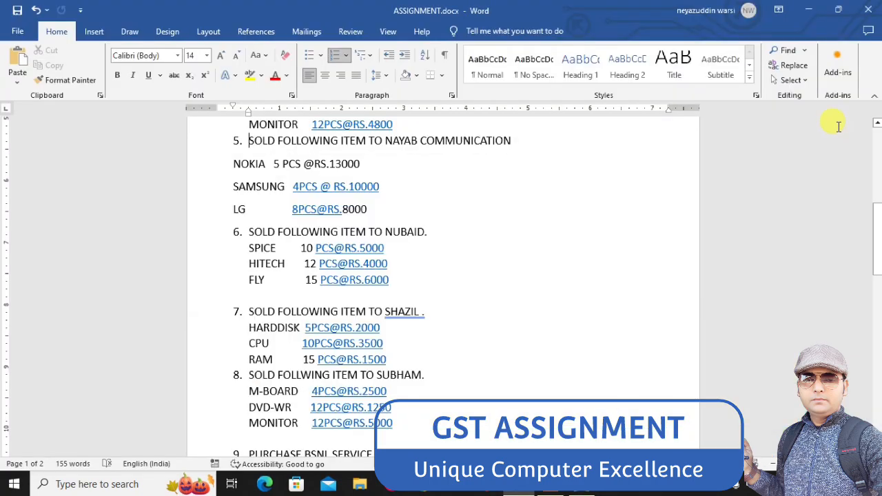
key("Up")
key("Up")
key("Up")
key("Up")
key("Up")
key("Up")
key("Up")
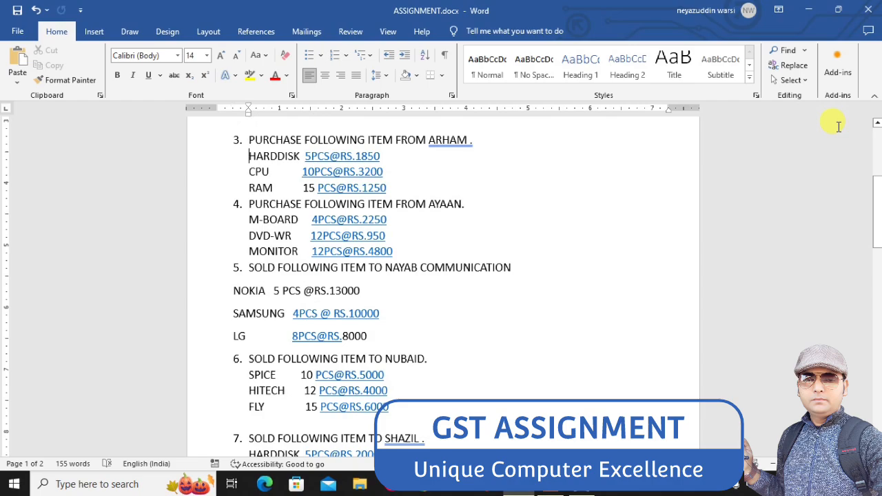
key("Down")
key("Down")
key("Down")
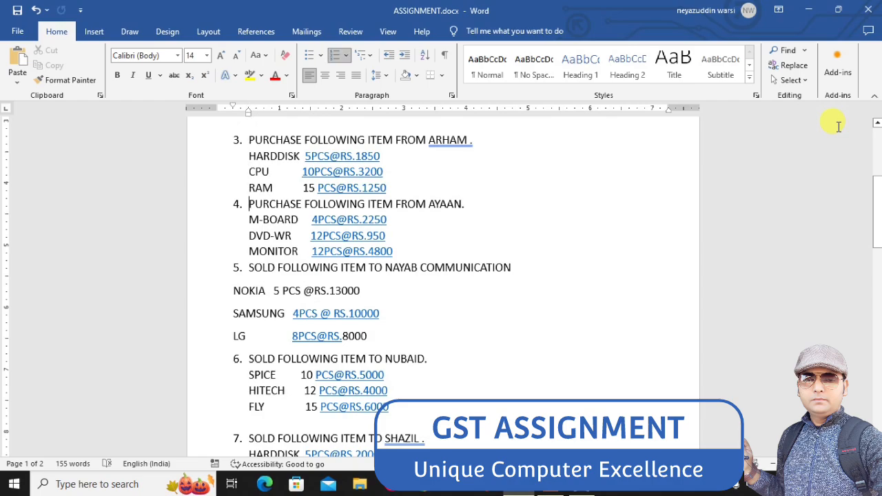
Return to Tally and debit 92,040 to the ledger of the item 4 supplier in the payment
key("alt+Tab")
type("A")
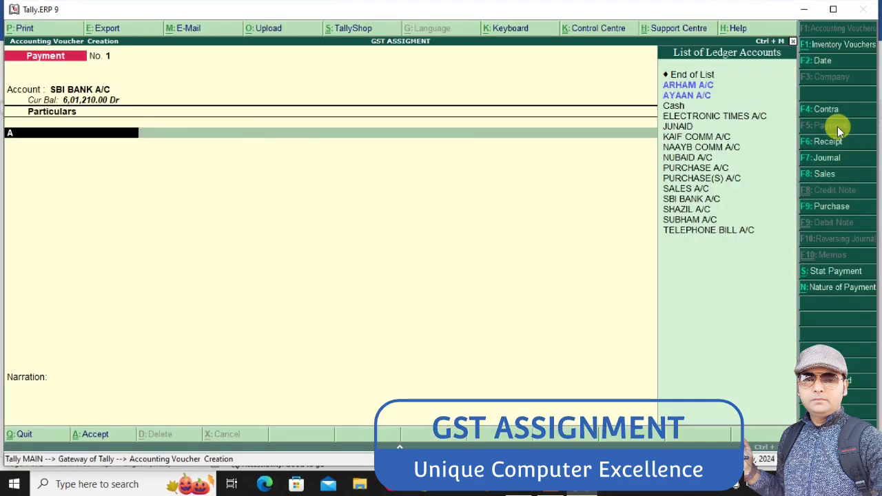
key("Down")
key("Return")
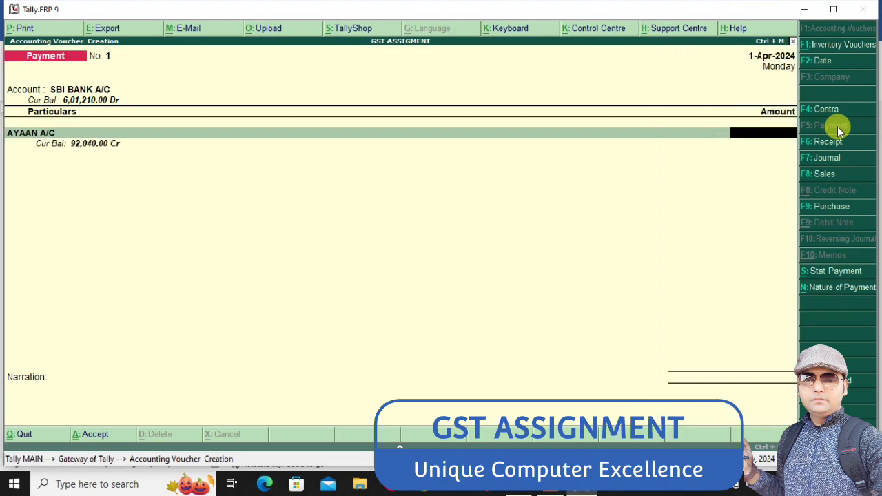
type("92,")
type("040")
key("Return")
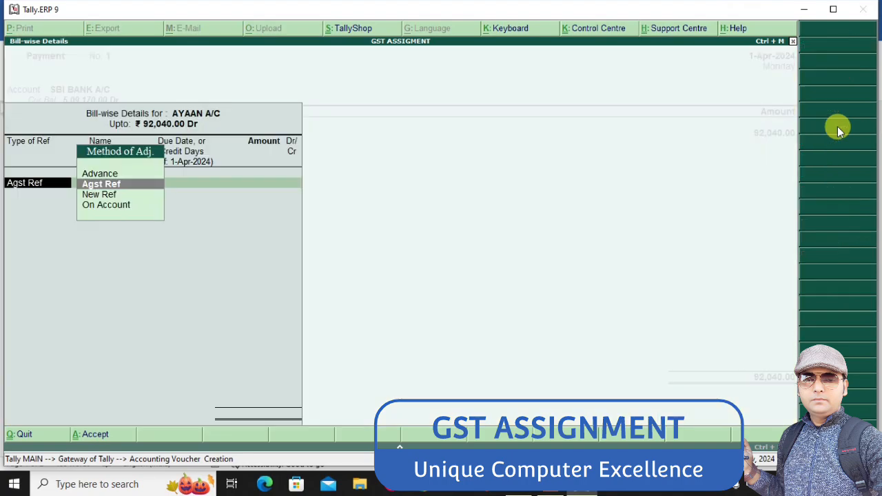
Adjust the 92,040 payment against bill PB/004 with Agst Ref and save it with the default Cheque allocation
key("Return")
key("Return")
key("Return")
key("Return")
key("Return")
key("Return")
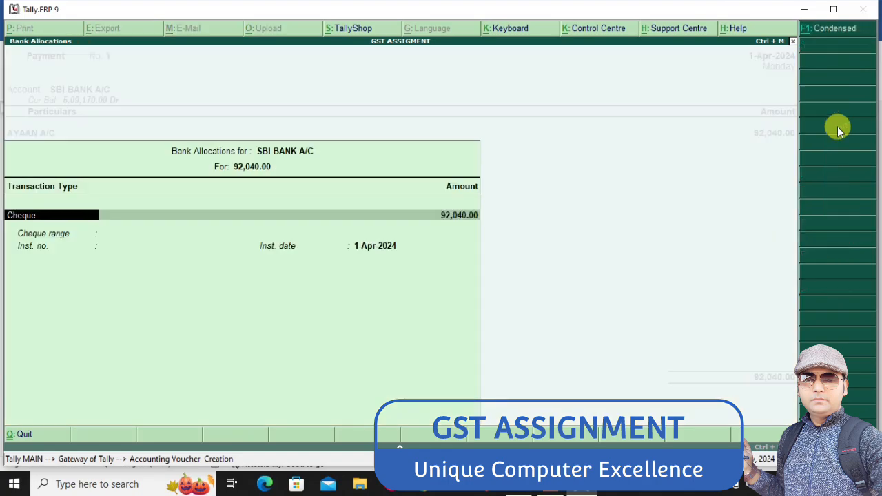
key("Return")
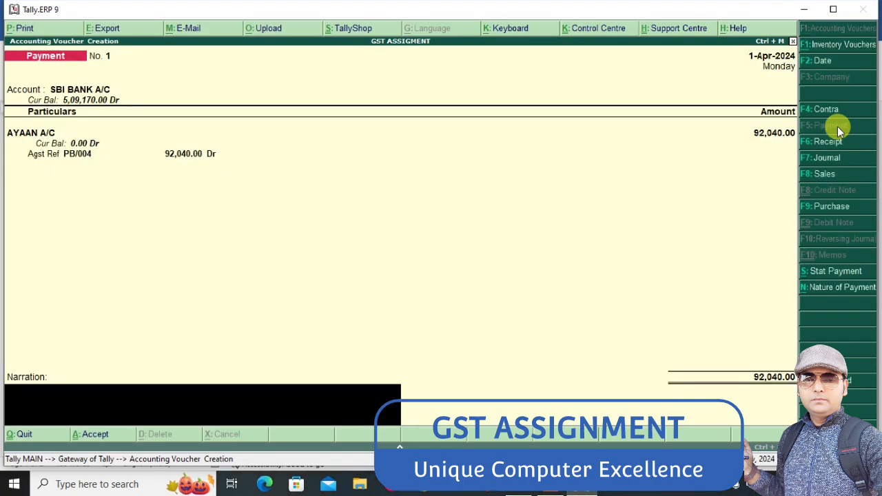
key("Return")
key("Return")
Check the item 3 supplier in Word, and enter a 70,800 payment from SBI BANK A/C to that supplier's ledger in Tally
key("alt+Tab")
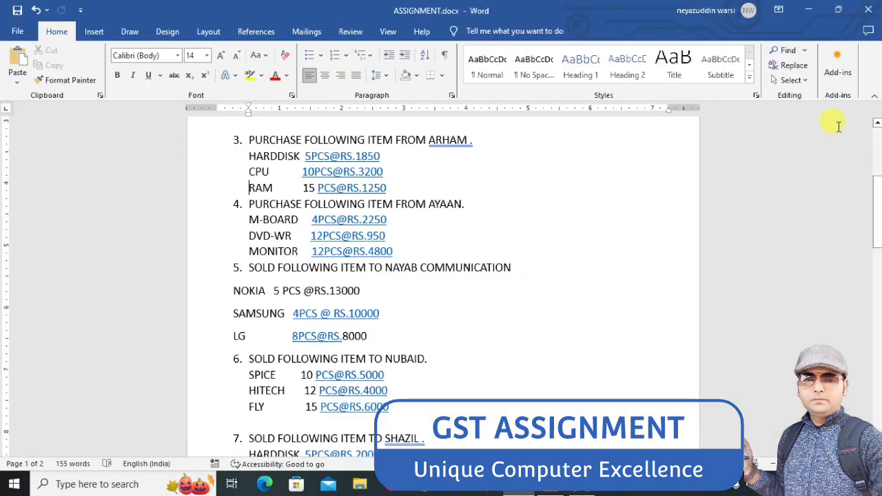
key("alt+Tab")
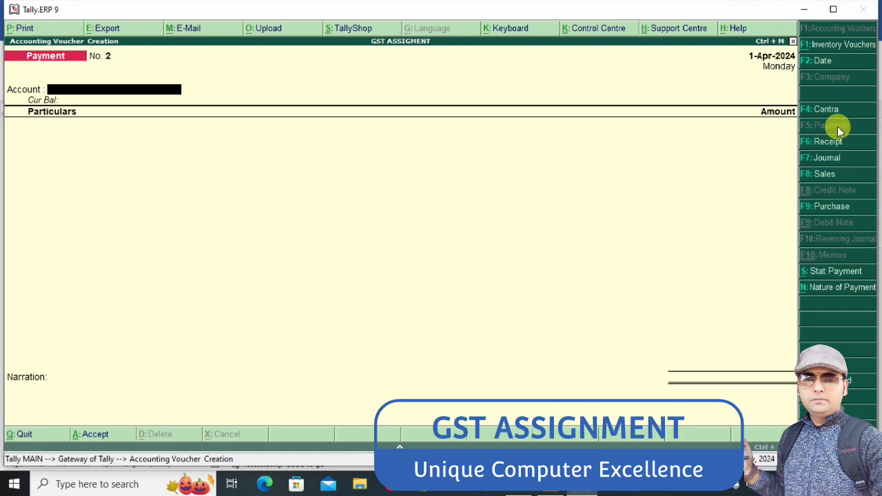
type("SB")
key("Return")
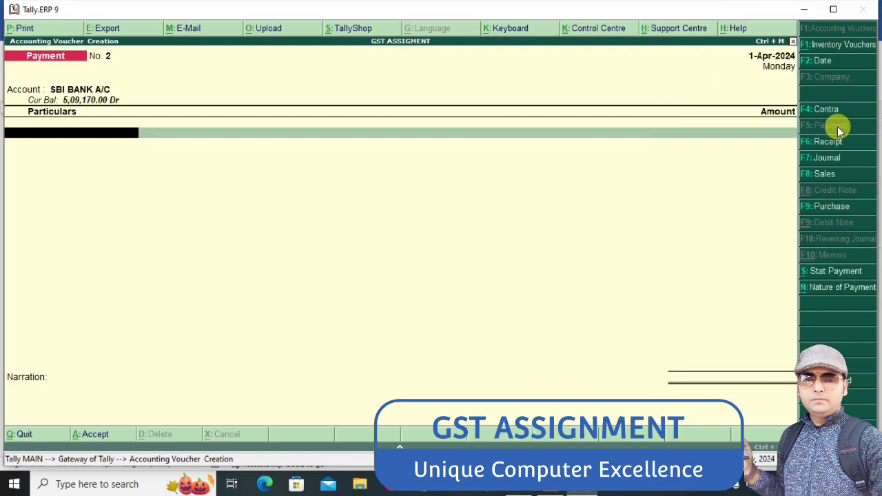
type("AR")
key("Return")
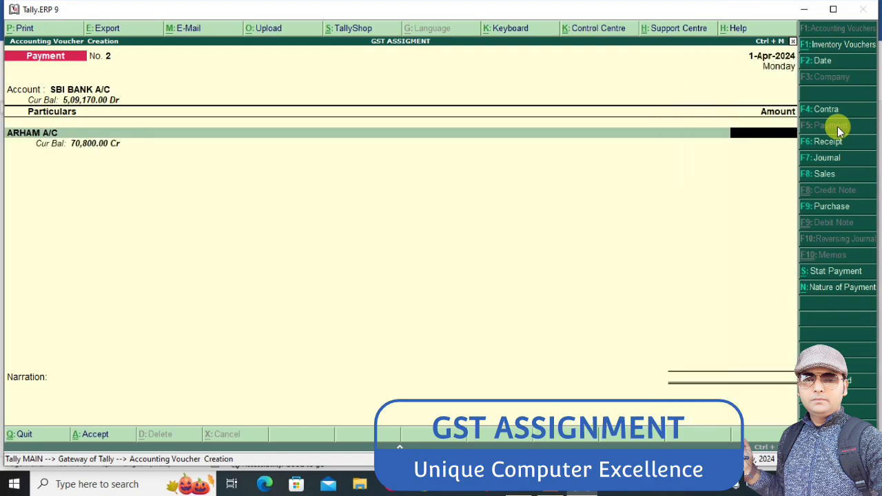
type("70800")
key("Return")
key("Return")
key("Return")
key("Return")
key("Return")
key("Return")
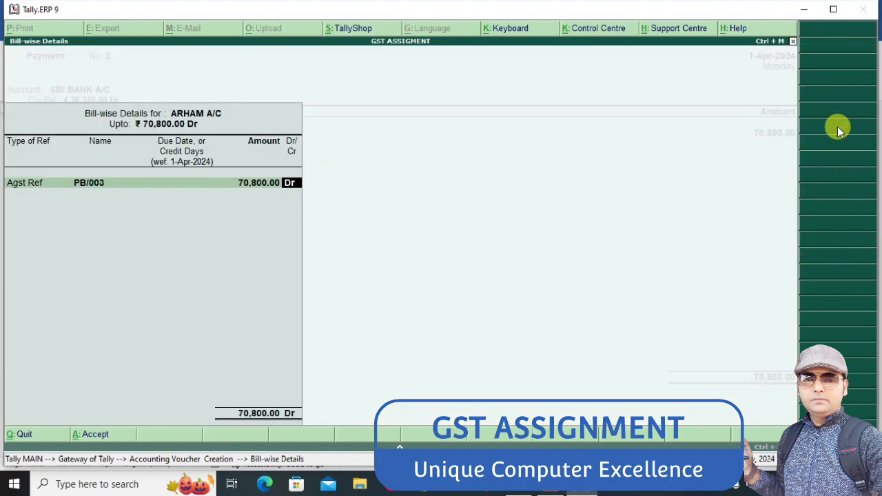
Adjust the 70,800 payment against bill PB/003 with Agst Ref and save it with the default Cheque allocation
key("Return")
key("Return")
key("Return")
key("Return")
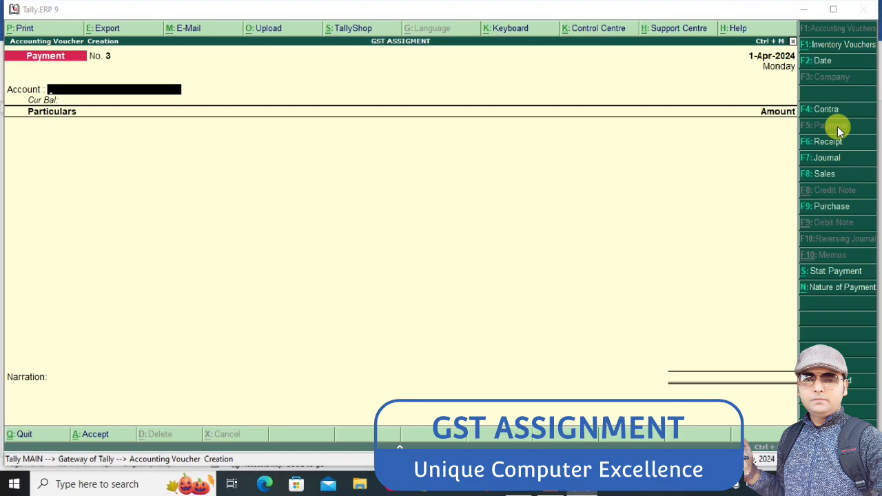
Look up the item 2 supplier in the Word assignment, and set SBI BANK A/C as the new payment's account in Tally
key("alt+Tab")
key("Up")
key("Up")
key("Up")
key("Up")
key("Up")
key("Up")
key("Up")
key("Up")
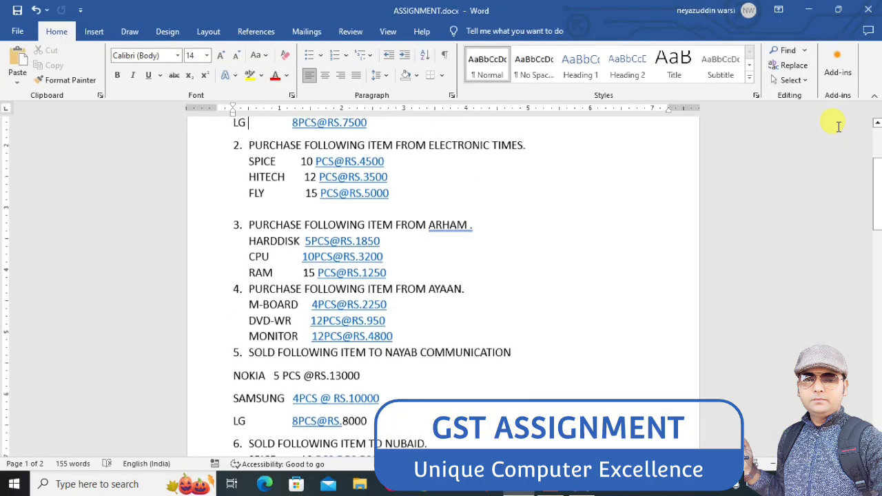
key("alt+Tab")
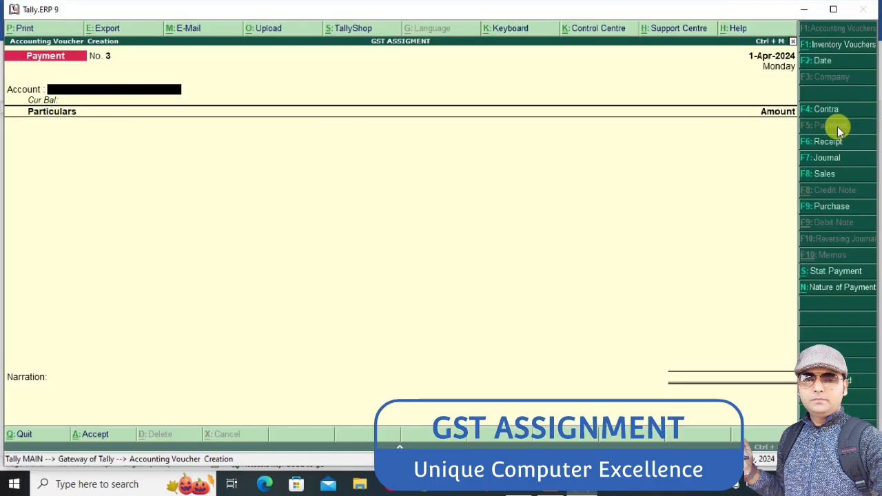
type("SB")
key("Return")
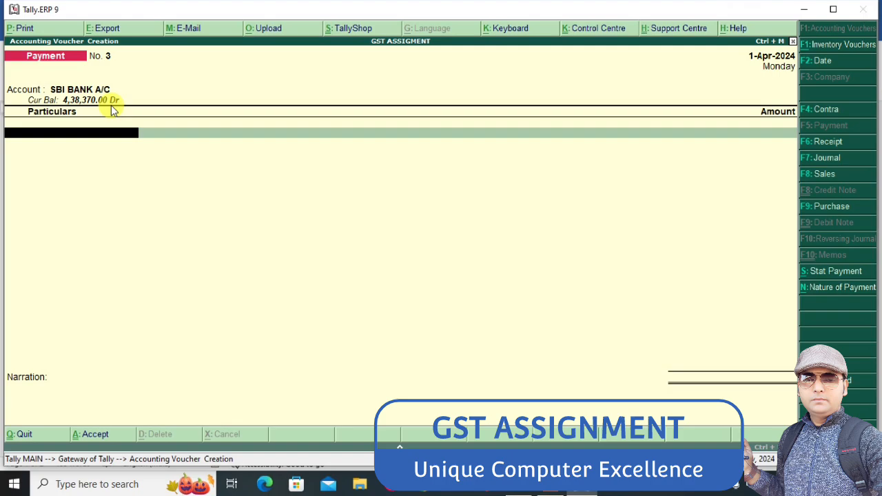
type("AR")
key("Return")
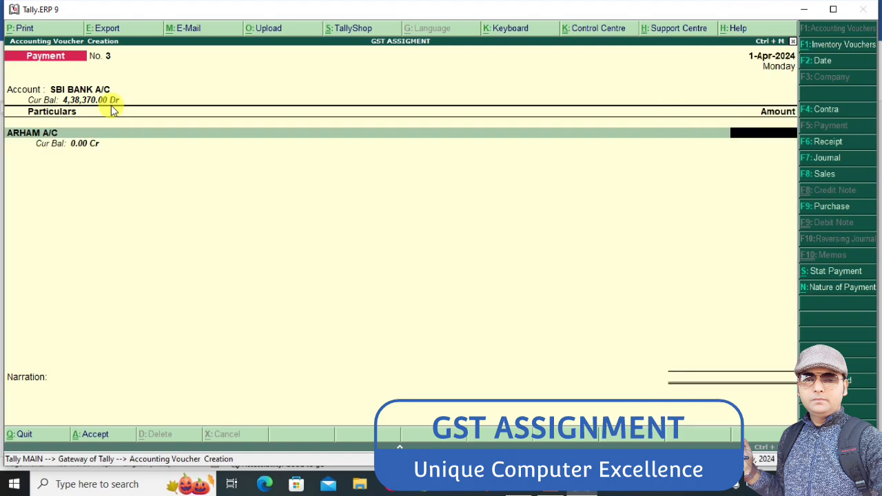
key("BackSpace")
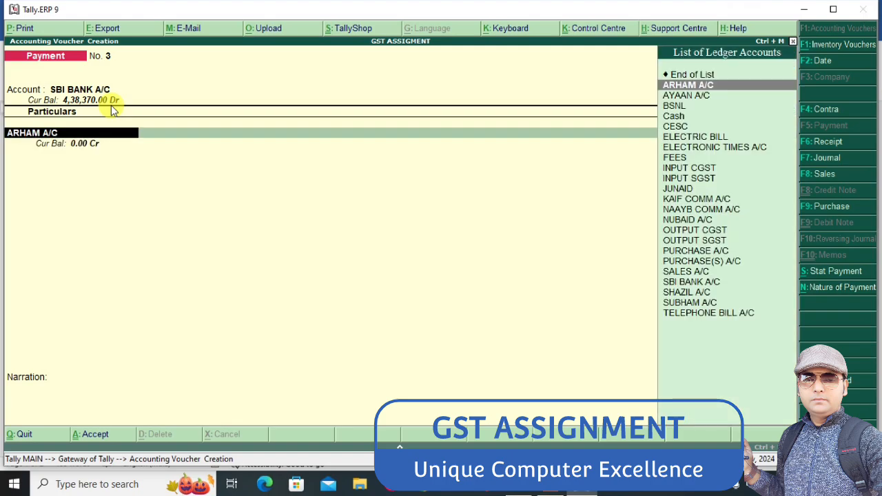
Debit 1,91,160 to ELECTRONIC TIMES A/C in the payment
type("E")
key("Down")
key("Down")
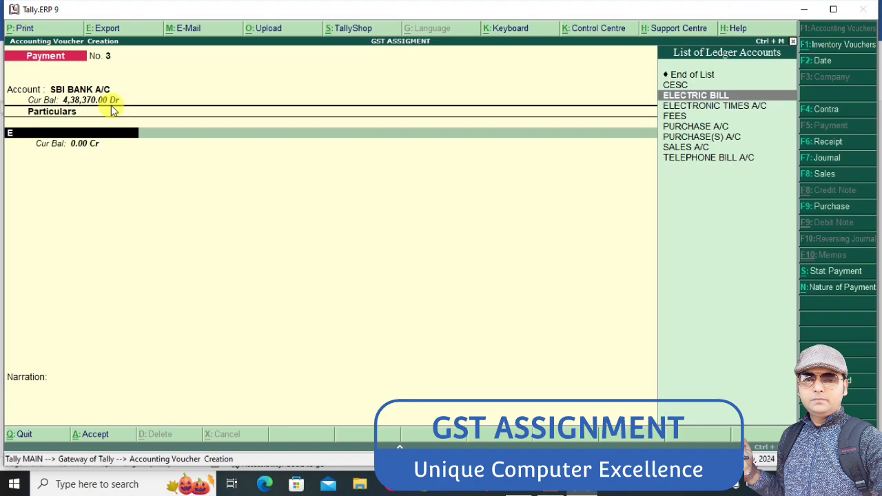
key("Return")
type("1")
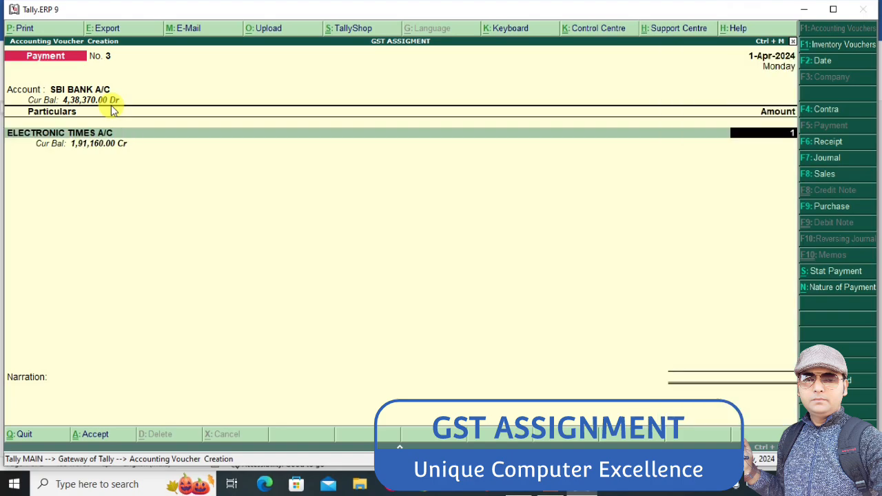
type("91")
type("160")
key("Return")
Adjust the 1,91,160 payment against its outstanding bill and save it with the default Cheque allocation
key("Return")
key("Return")
key("Return")
key("Return")
key("Return")
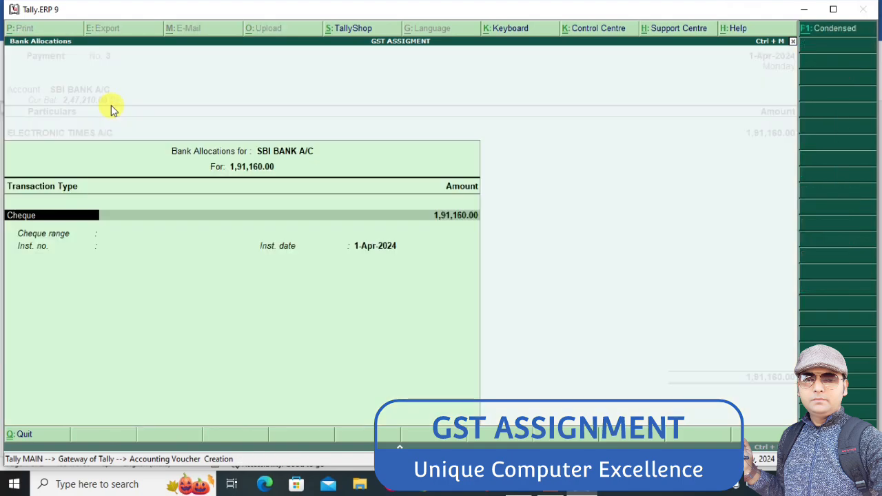
key("Return")
key("Return")
key("Return")
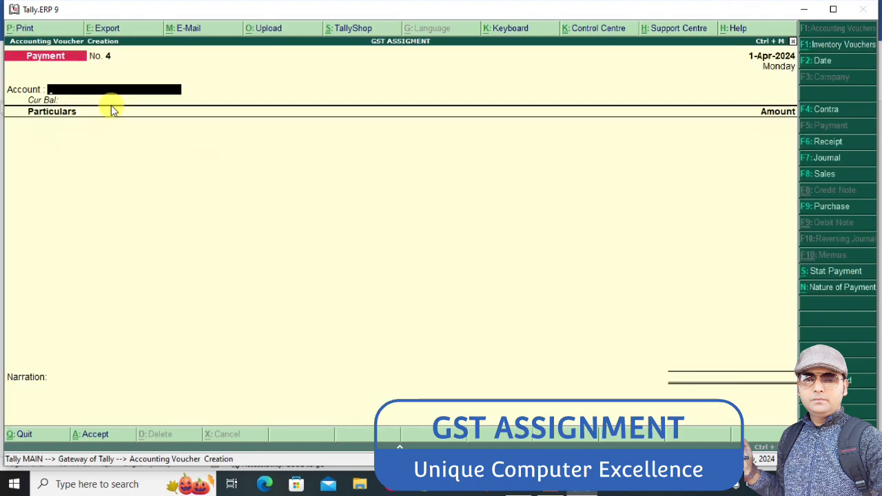
Look up the item 1 supplier in the Word assignment, and debit 1,89,390 to KAIF COMM A/C in a Tally payment from SBI BANK A/C
key("alt+Tab")
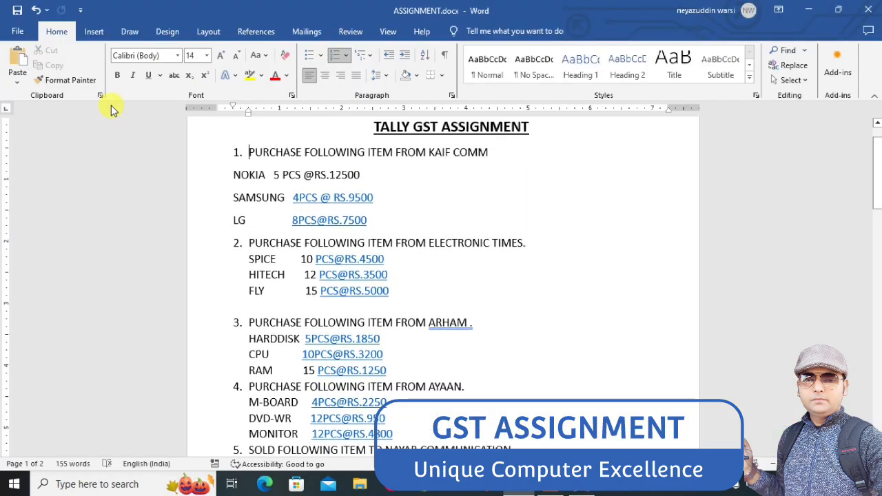
key("alt+Tab")
type("sb")
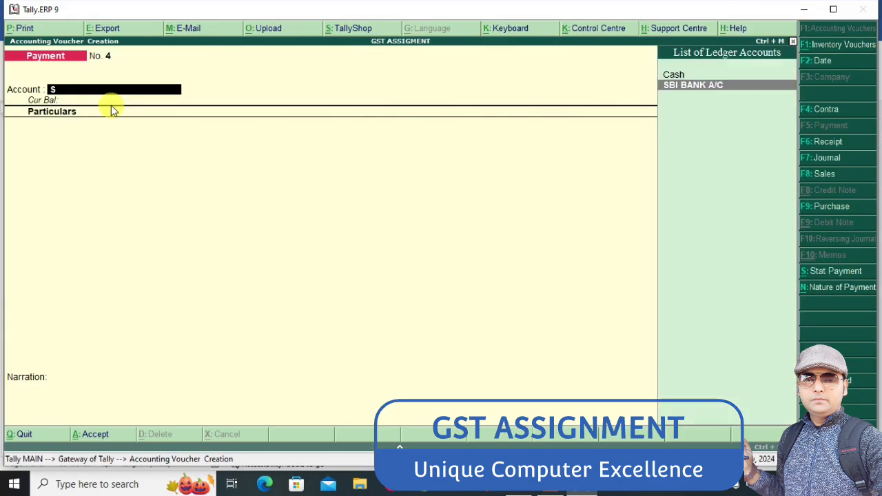
key("Return")
type("ka")
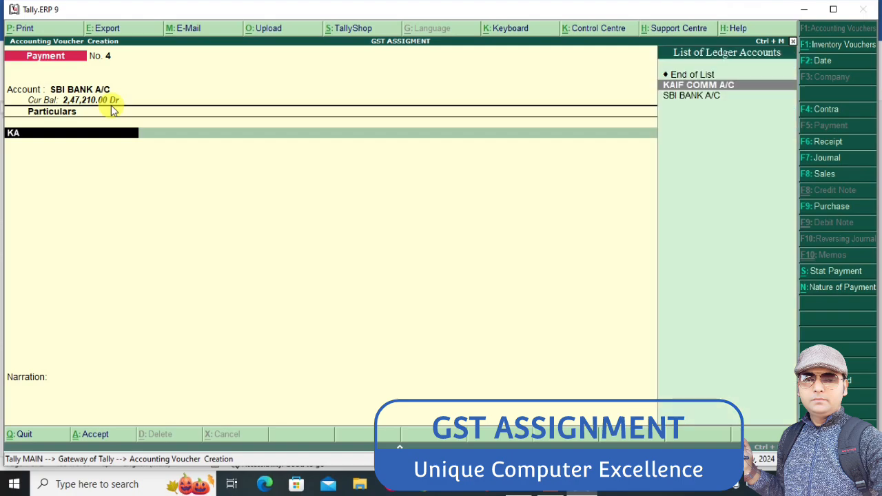
key("Return")
type("1,89,")
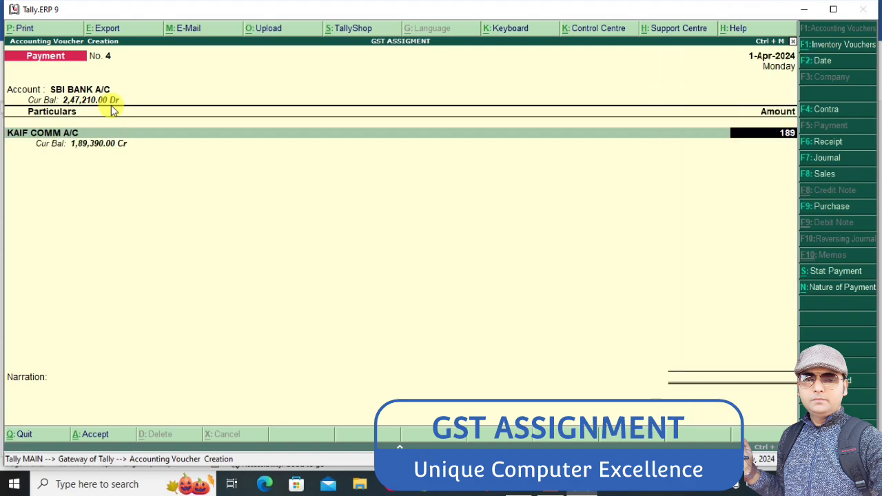
type("390")
key("Return")
Adjust the 1,89,390 payment against bill PB/001 with Agst Ref and save it with the default Cheque allocation
key("Return")
key("Return")
key("Return")
key("Return")
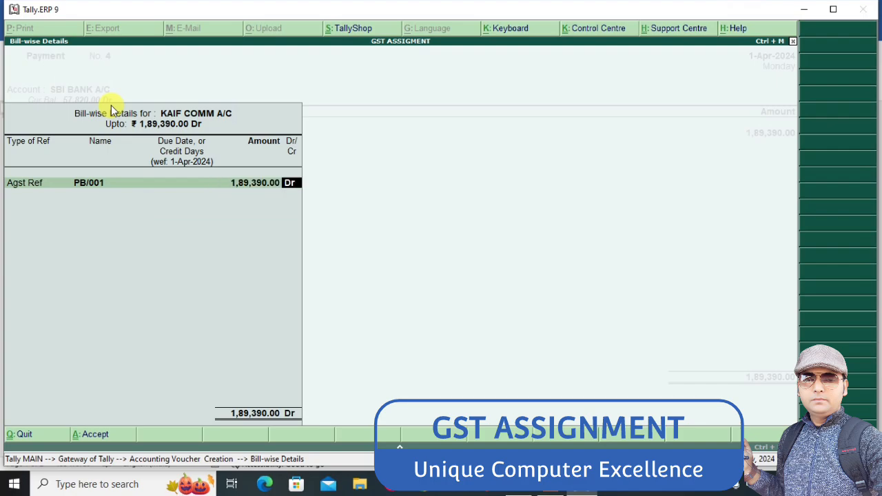
key("Return")
key("Return")
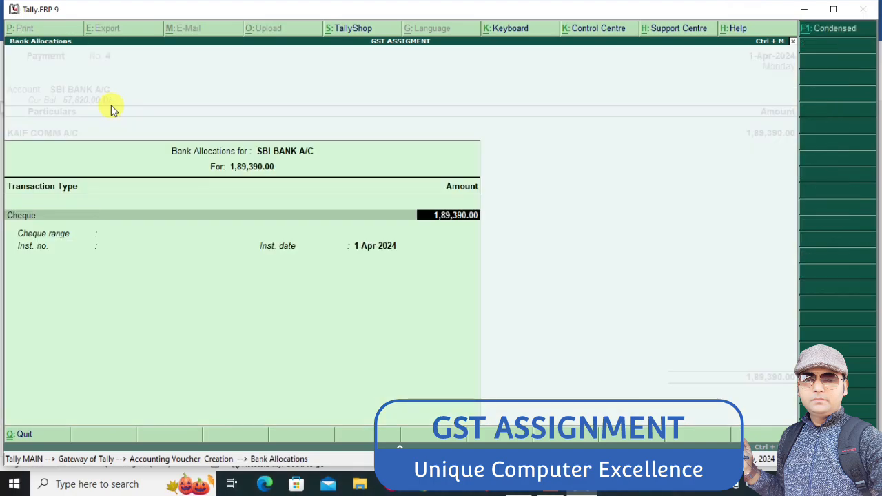
key("Return")
key("Return")
key("Return")
key("Return")
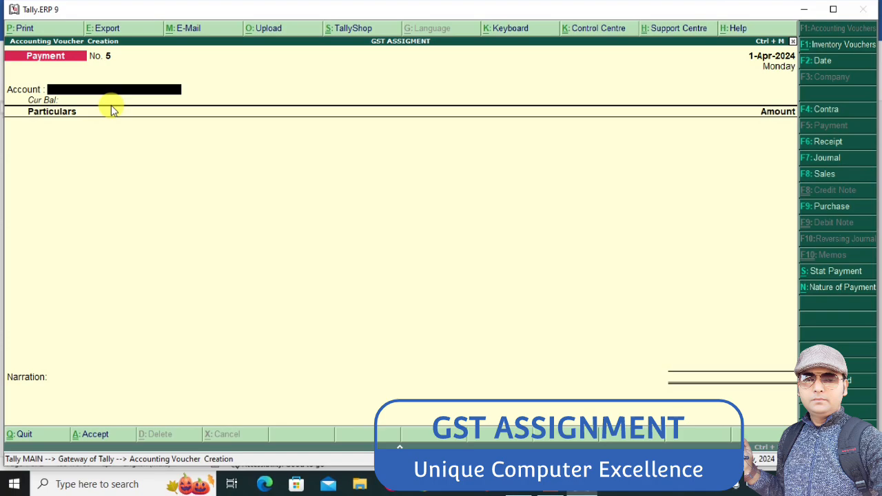
Set SBI BANK A/C as the new payment's account and debit 1,180 to BSNL
type("S")
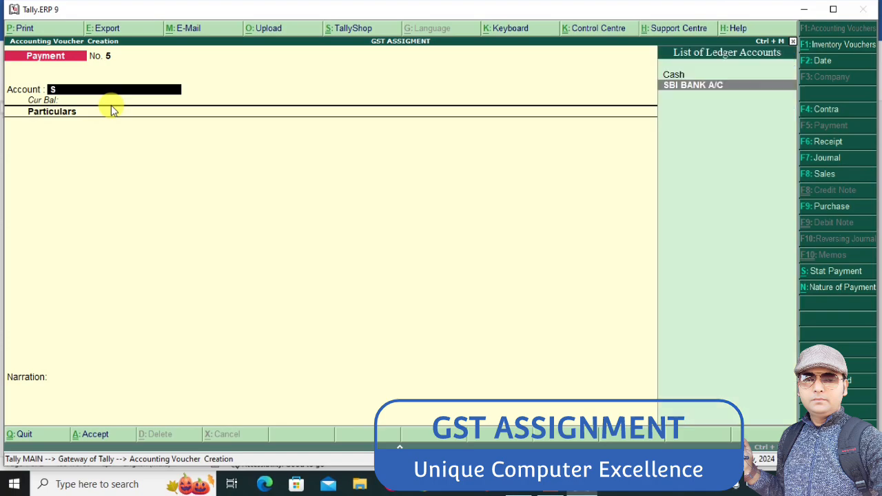
key("Return")
type("B")
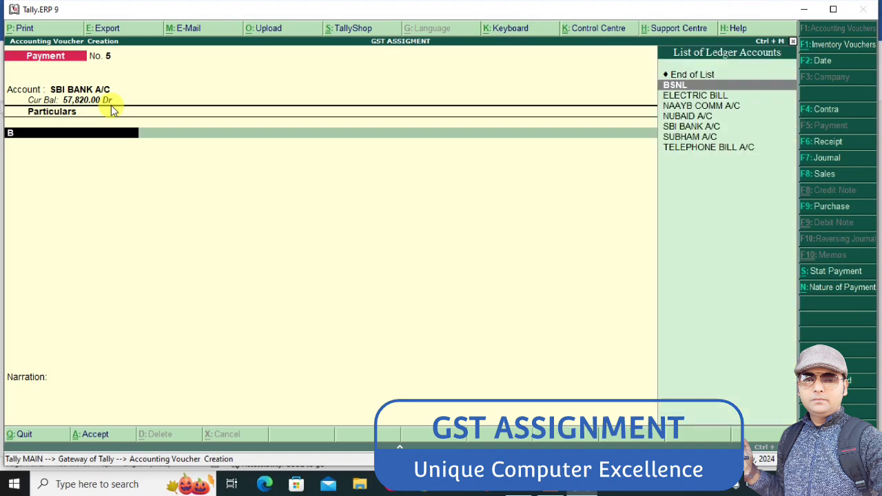
key("Return")
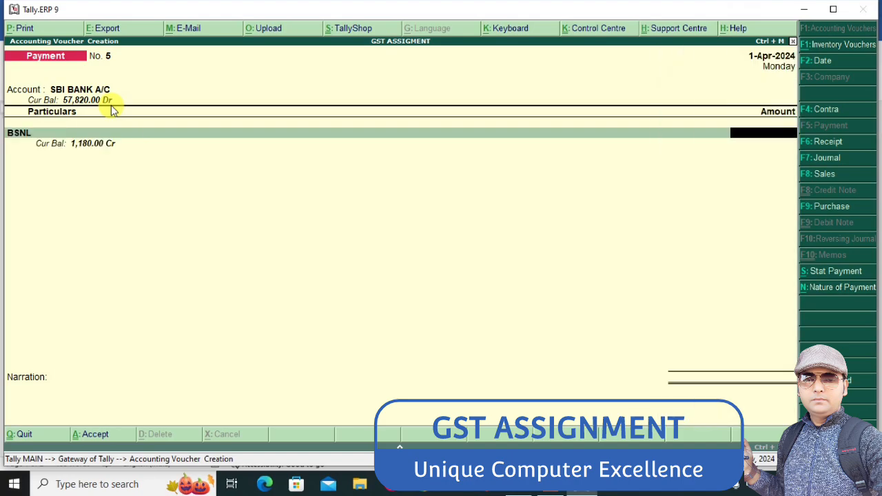
type("1180")
key("Return")
Adjust the 1,180 BSNL payment against pending bill 5 with Agst Ref and save it with the default bank allocation
key("Return")
key("Return")
key("Return")
key("Return")
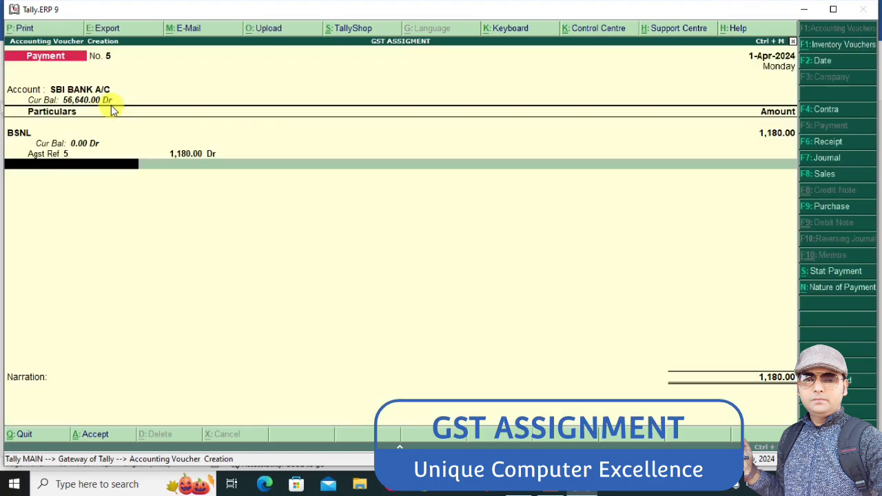
key("Return")
key("Return")
key("Return")
key("Return")
key("Return")
key("Return")
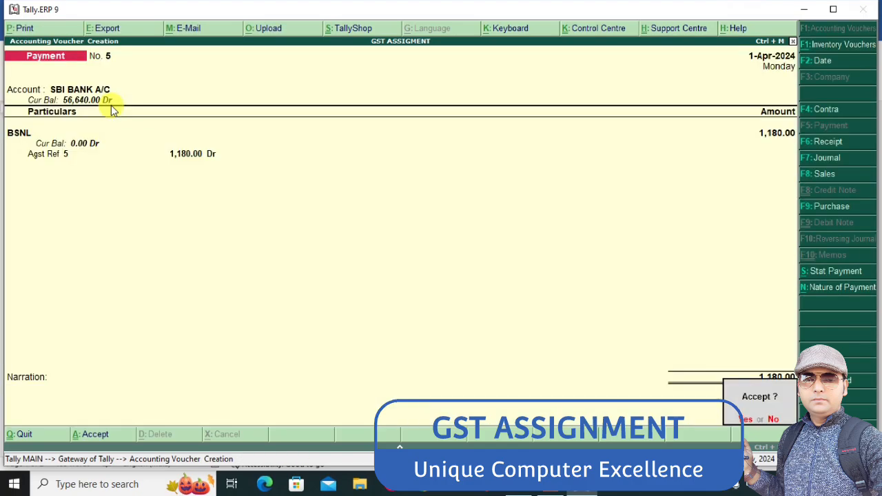
key("Return")
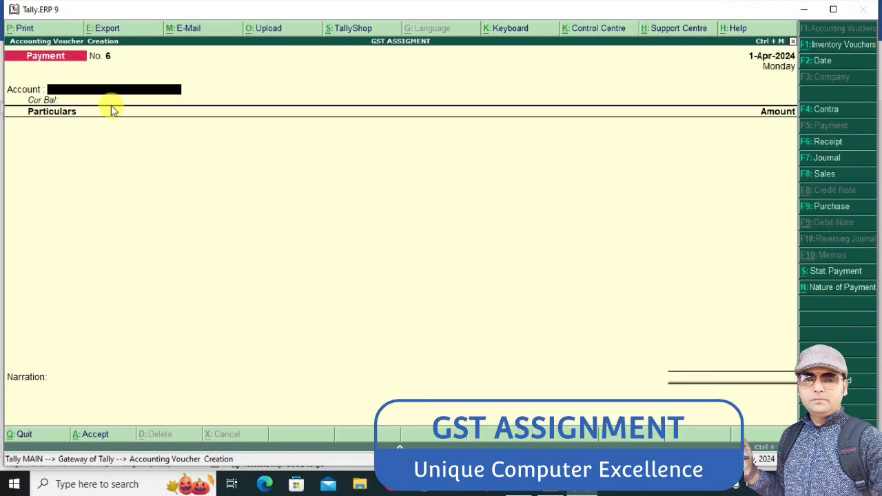
Debit 2,360 to CESC in a new payment from SBI BANK A/C
key("Return")
type("C")
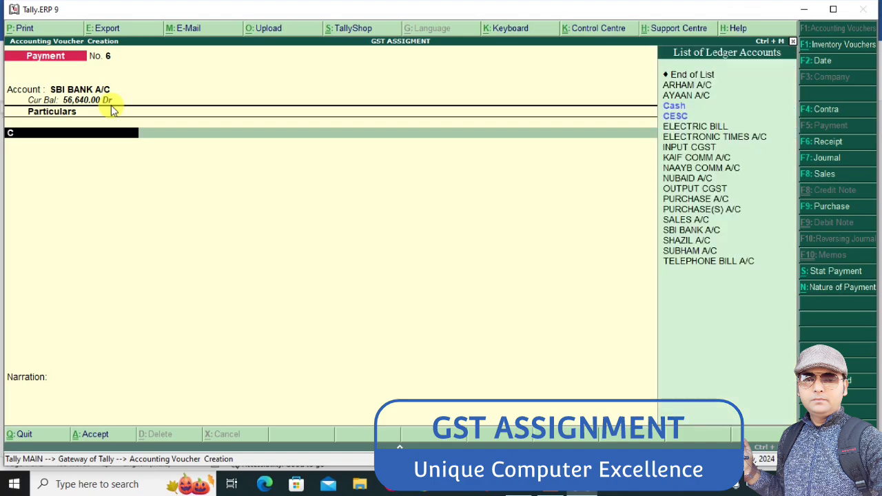
type("E")
key("Return")
type("2360")
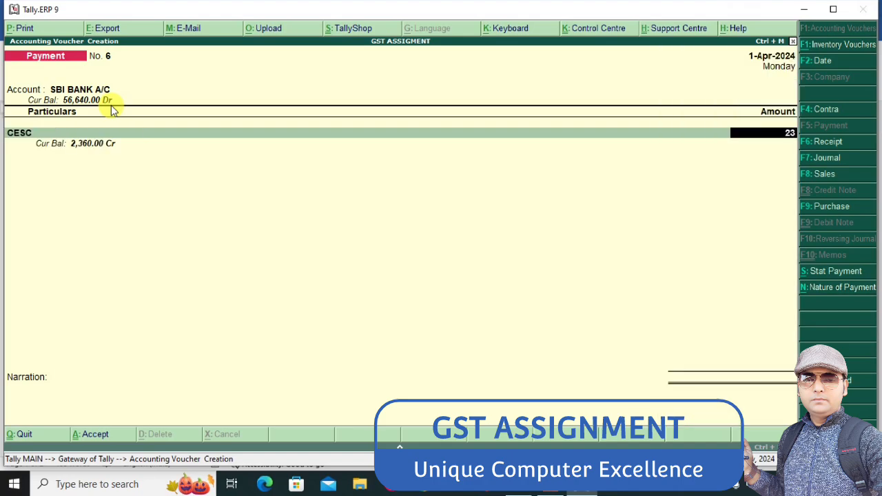
key("Return")
Adjust the 2,360 CESC payment against pending bill 6 with Agst Ref and save it
key("Return")
key("Return")
key("Return")
key("Return")
key("Return")
key("Return")
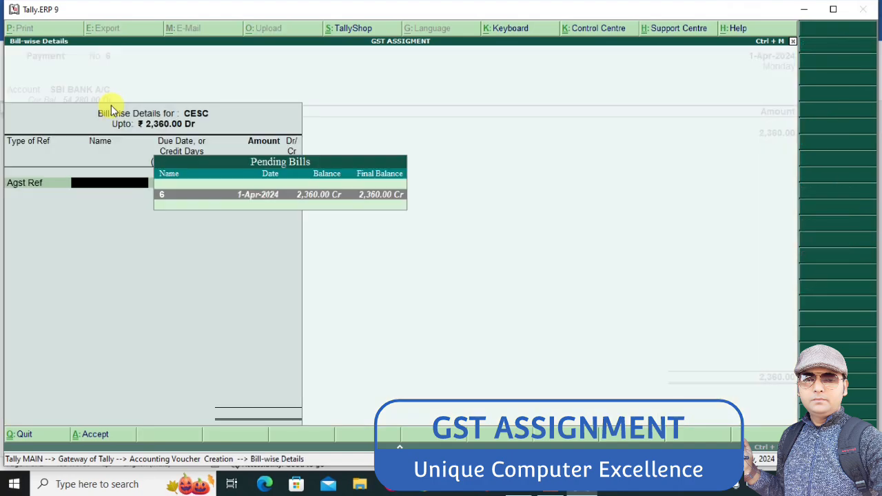
key("Return")
key("Return")
key("Return")
key("Return")
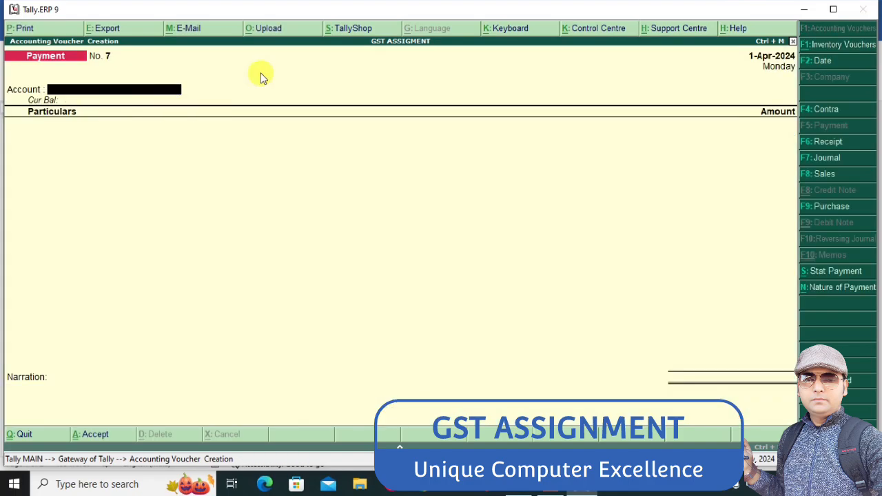
Start a receipt into SBI BANK A/C and credit 11,800 to the customer who owes that amount
left_click(817, 142)
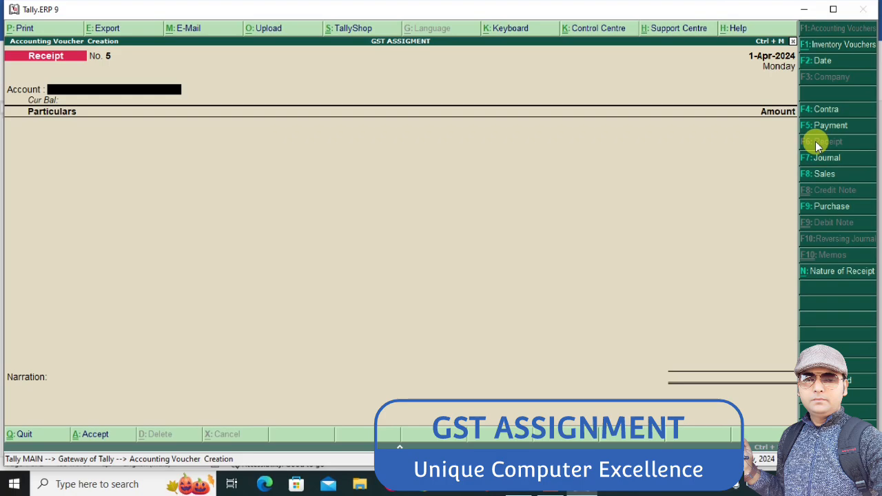
key("Return")
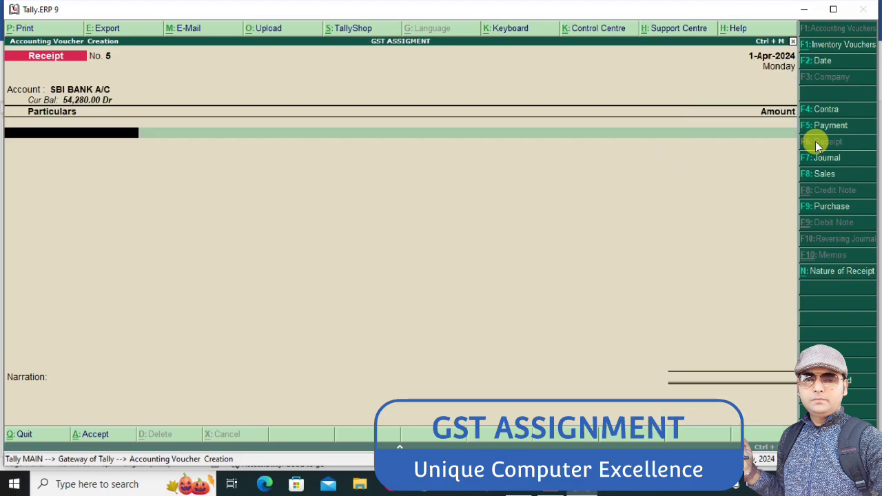
type("JU")
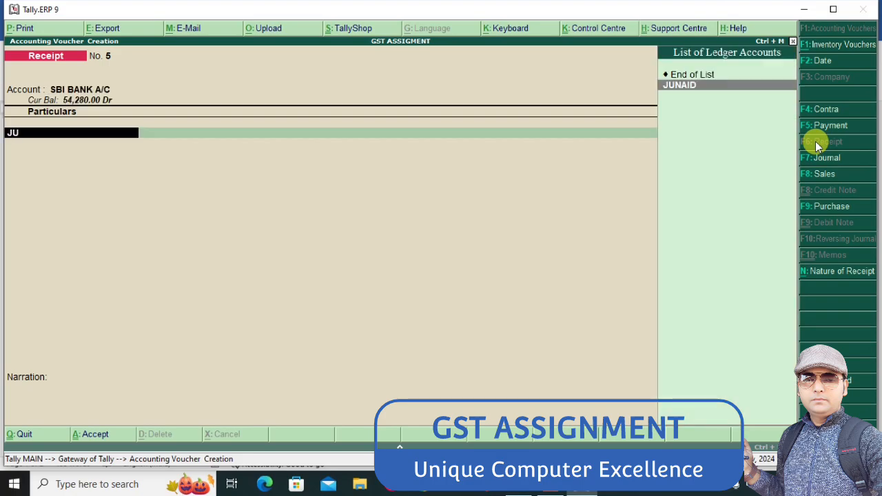
key("Return")
type("11800")
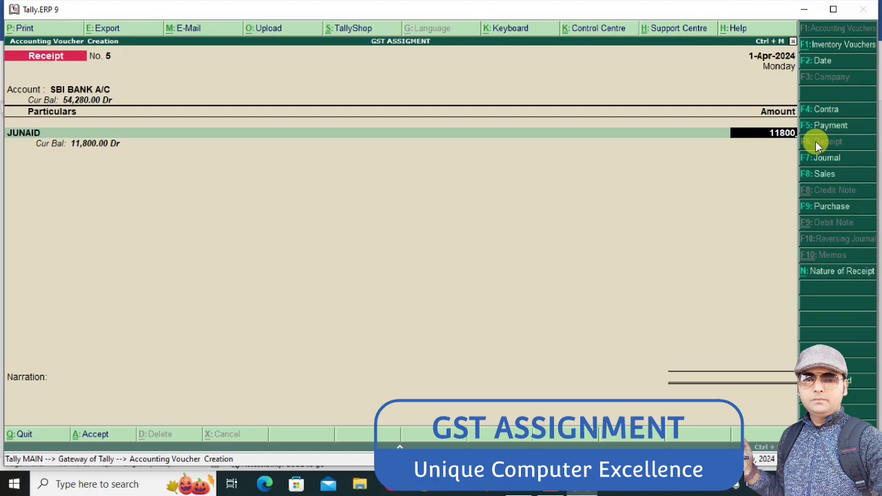
key("Return")
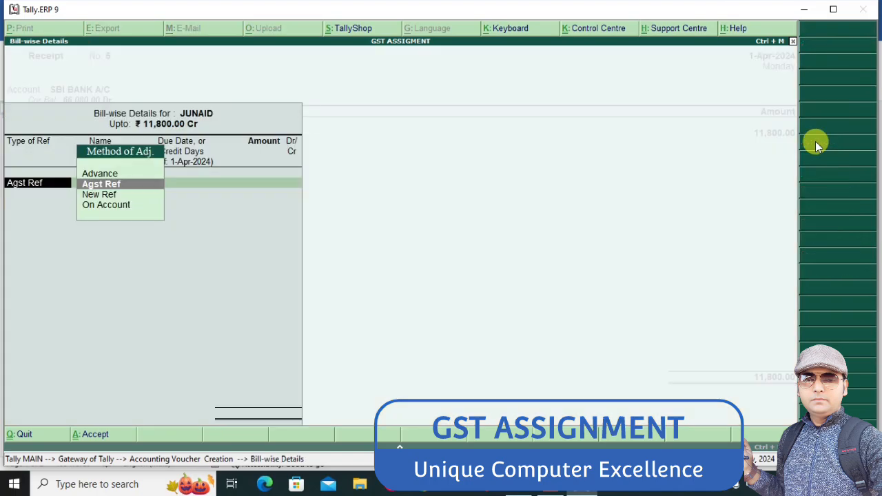
Adjust the 11,800 receipt against bill 5 with Agst Ref and save it with the default bank allocation
key("Return")
key("Return")
key("Return")
key("Return")
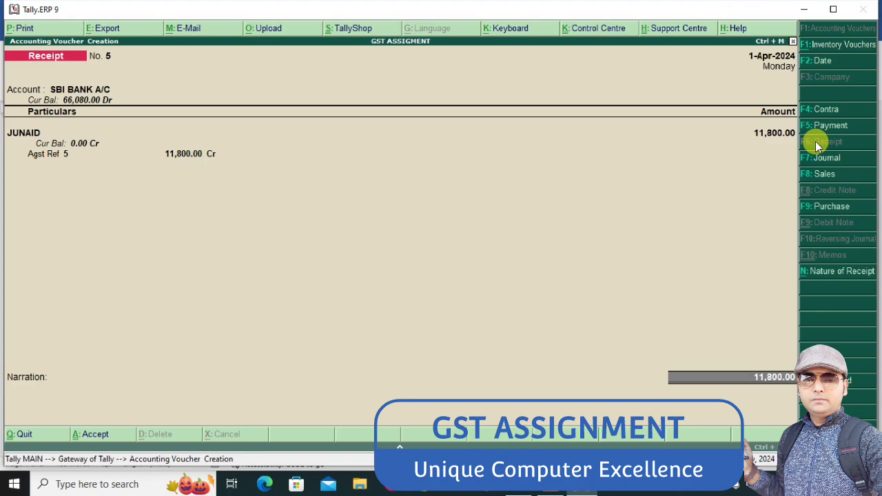
key("Return")
key("Return")
key("Return")
key("Return")
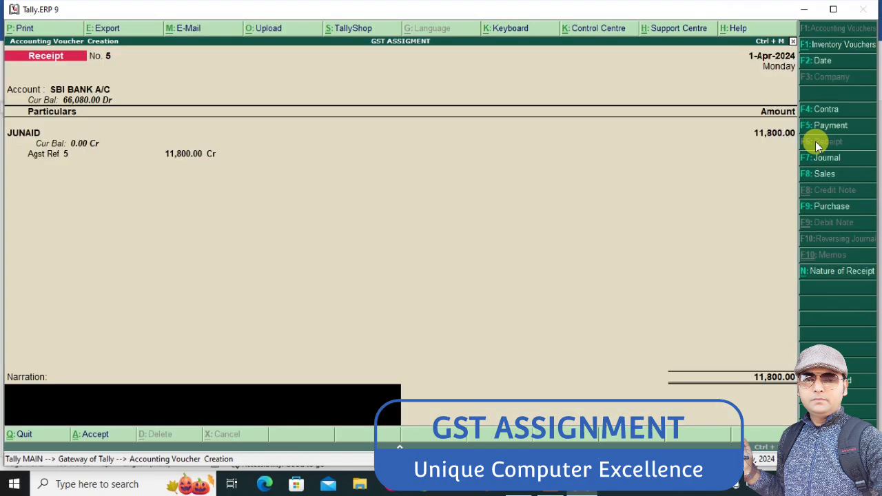
key("Return")
key("Return")
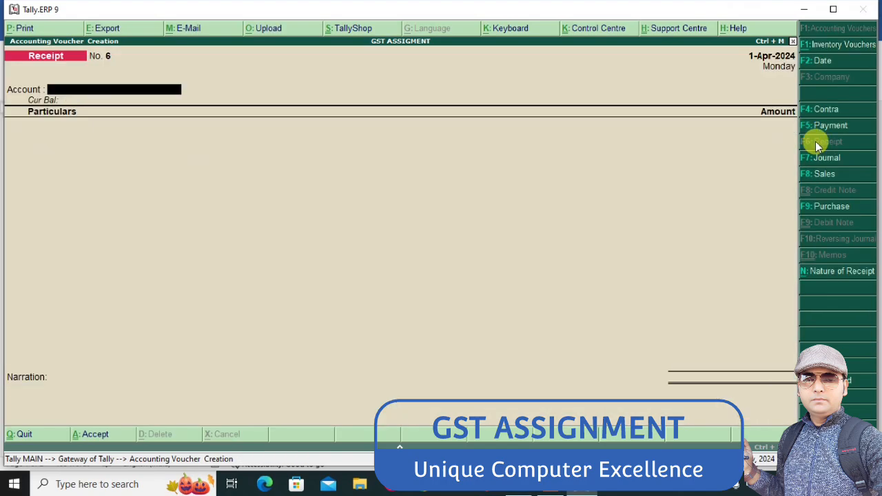
Leave voucher entry and open the Balance Sheet in its detailed form
key("Escape")
key("Down")
key("Down")
key("Down")
key("Down")
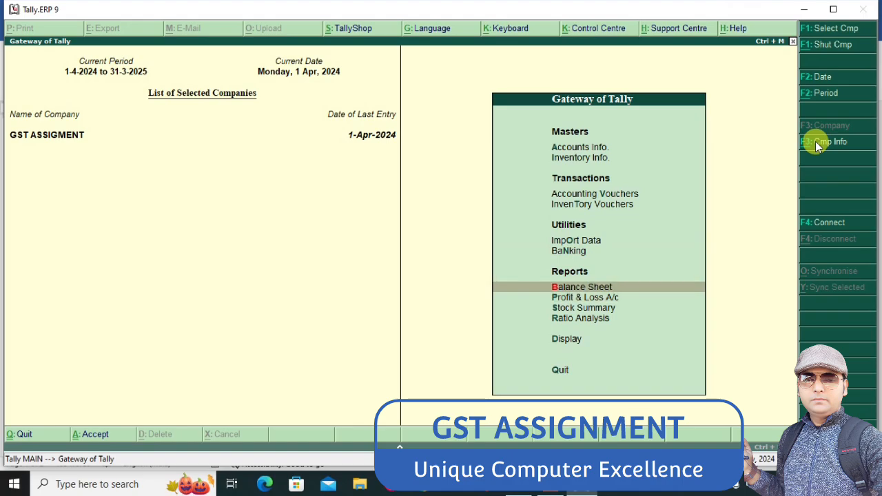
key("Return")
key("alt+F1")
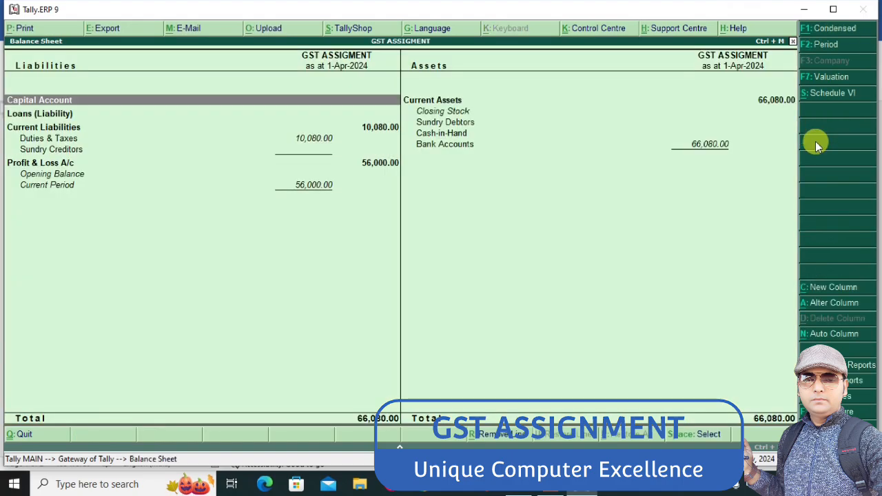
Examine the Sundry Debtors, Sundry Creditors and Duties & Taxes lines in the Balance Sheet
key("Down")
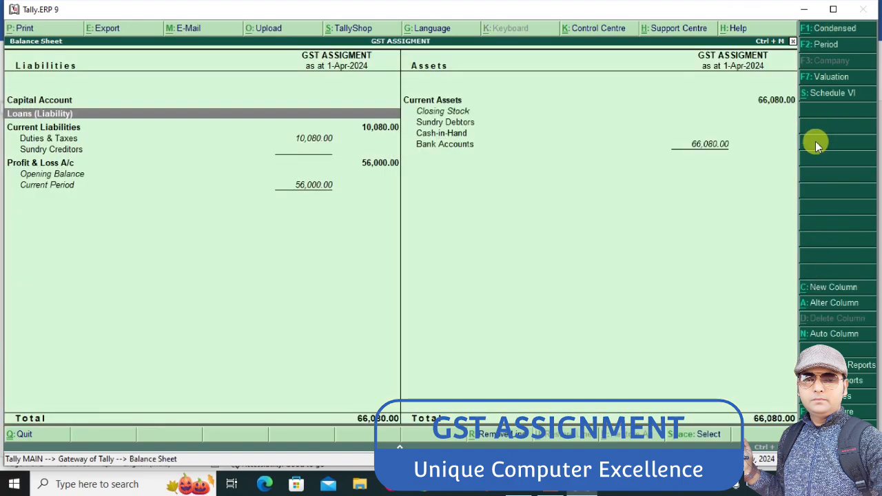
key("Down")
key("Right")
key("Up")
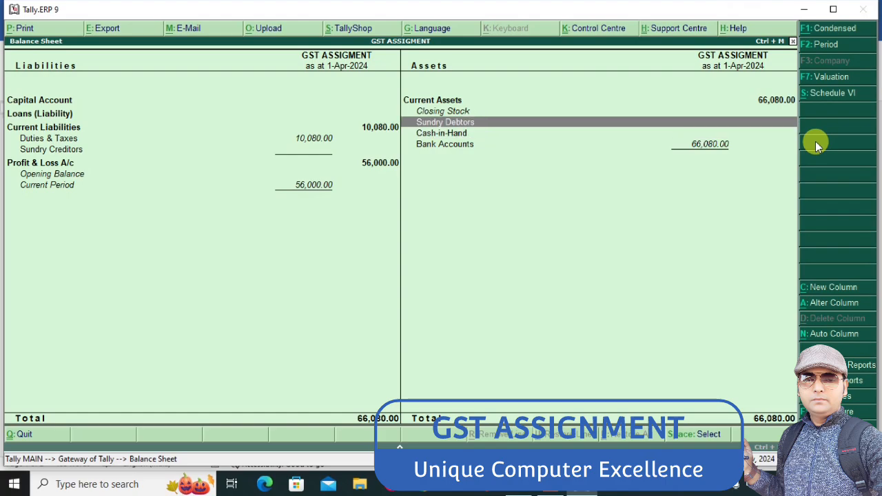
key("Left")
key("Down")
key("Down")
key("Down")
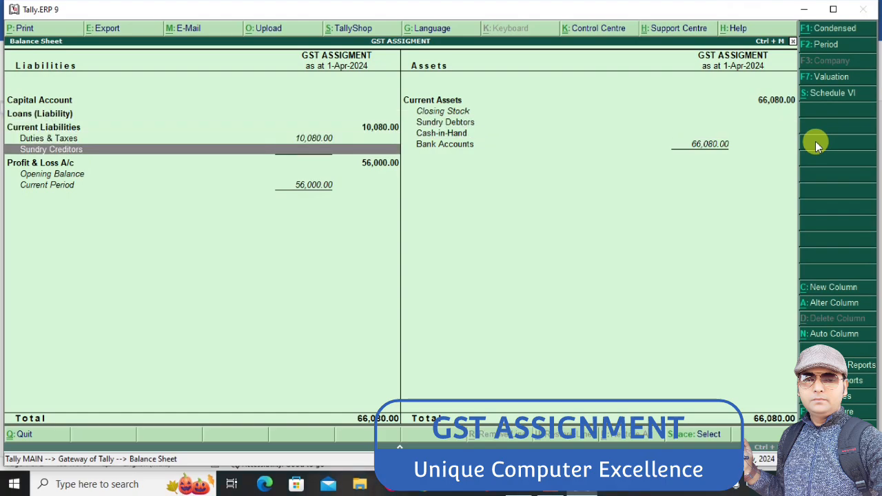
key("Up")
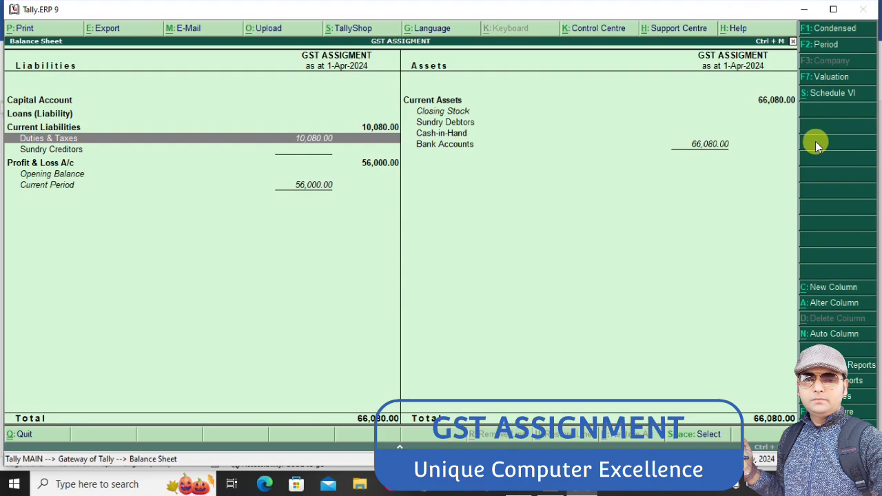
Leave the Balance Sheet, start a journal voucher and debit OUTPUT CGST with 46,755
key("Escape")
key("Up")
key("Up")
key("Up")
key("Up")
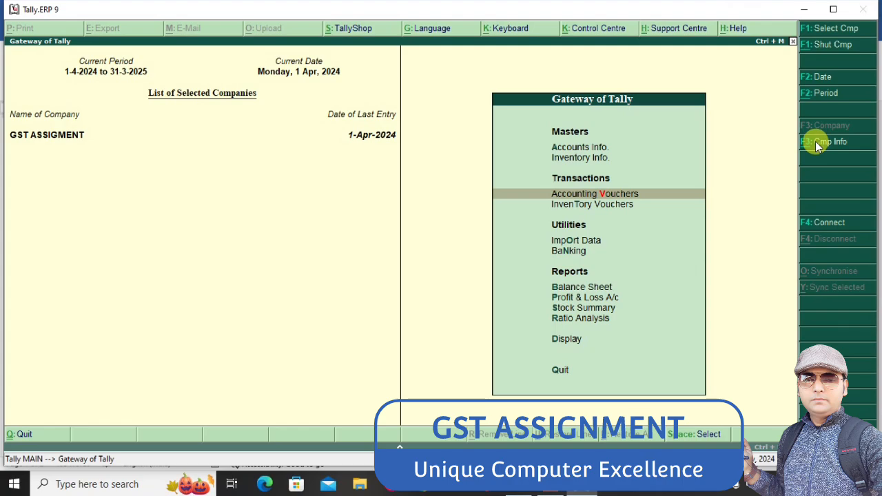
key("Return")
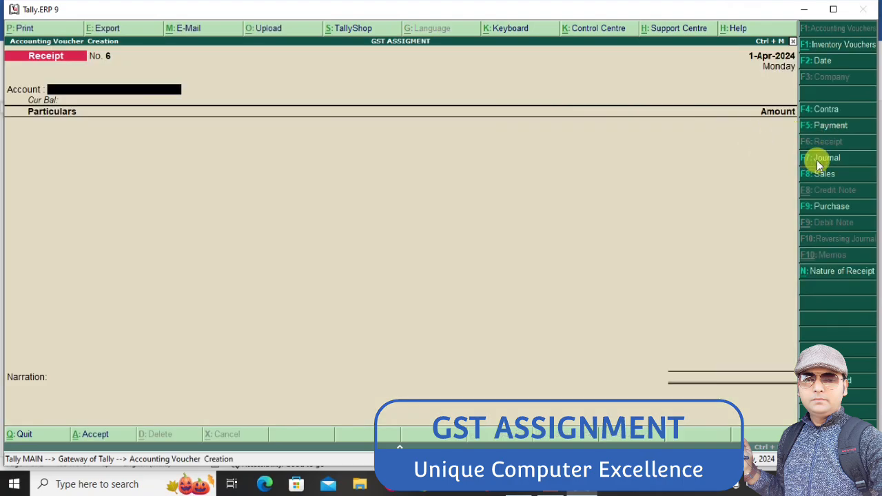
left_click(817, 162)
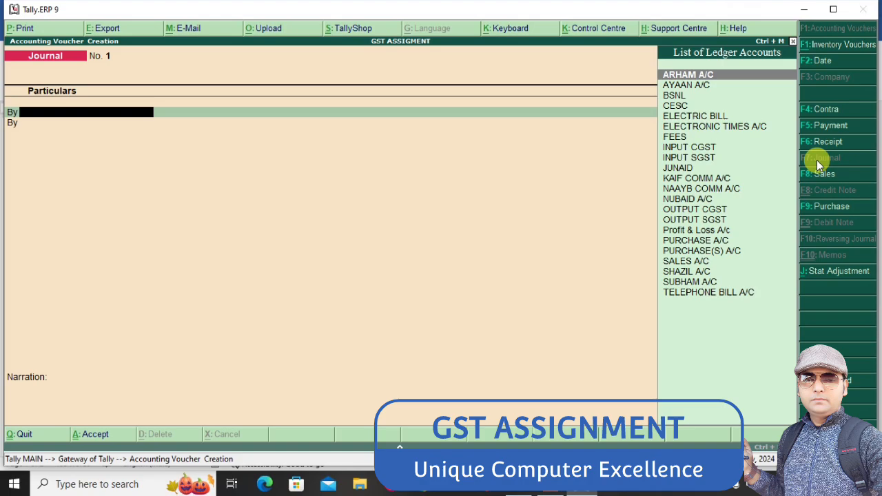
type("OU")
key("Return")
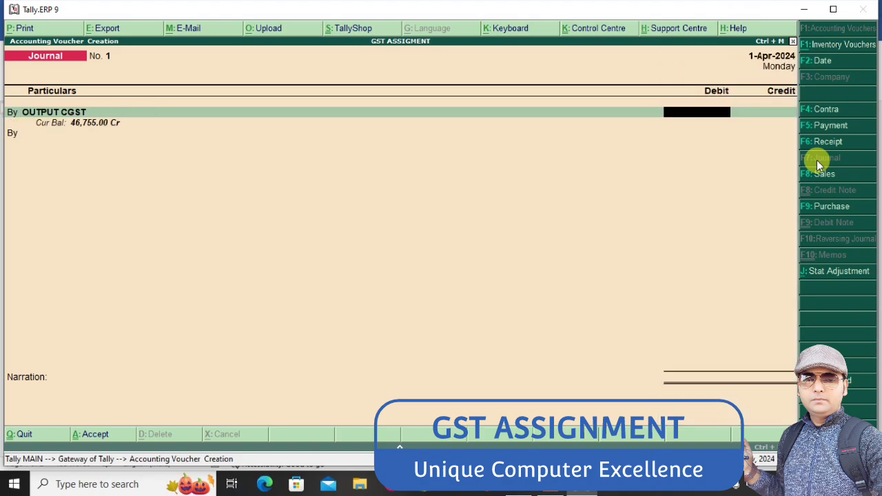
type("46755")
key("Return")
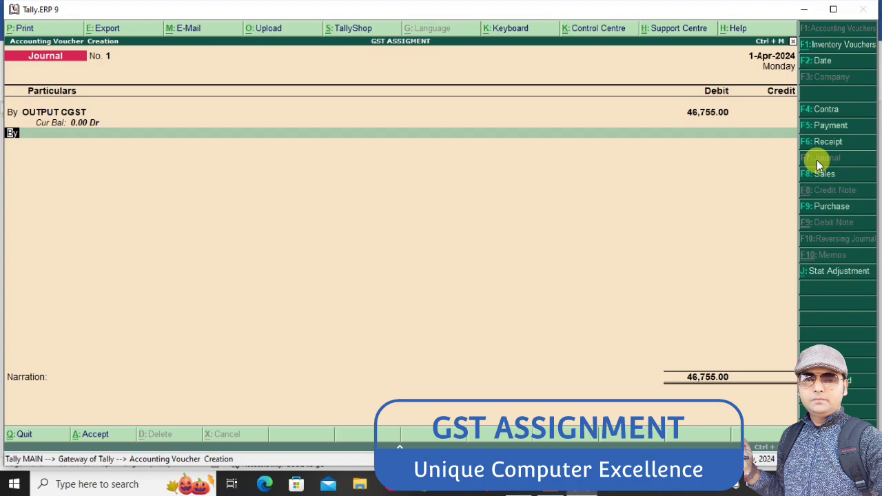
Debit OUTPUT SGST with 46,755 on the second line of the journal
type("OU")
key("Down")
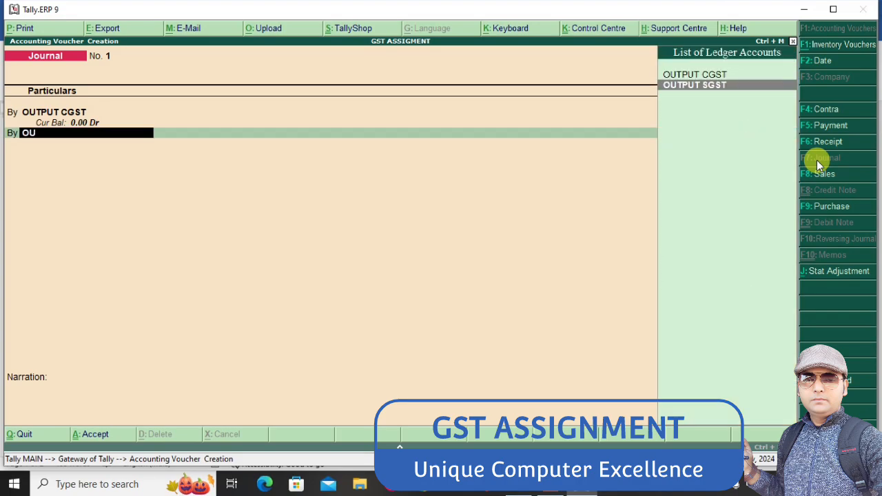
key("Return")
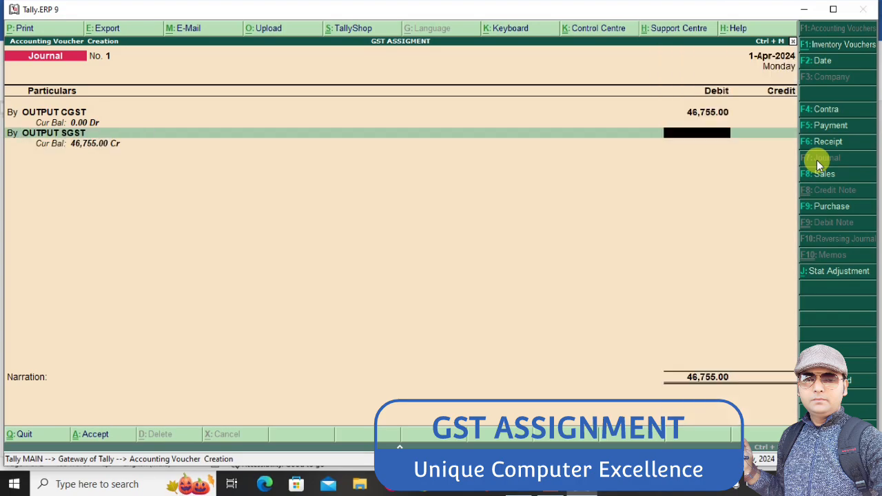
type("46,755")
key("Return")
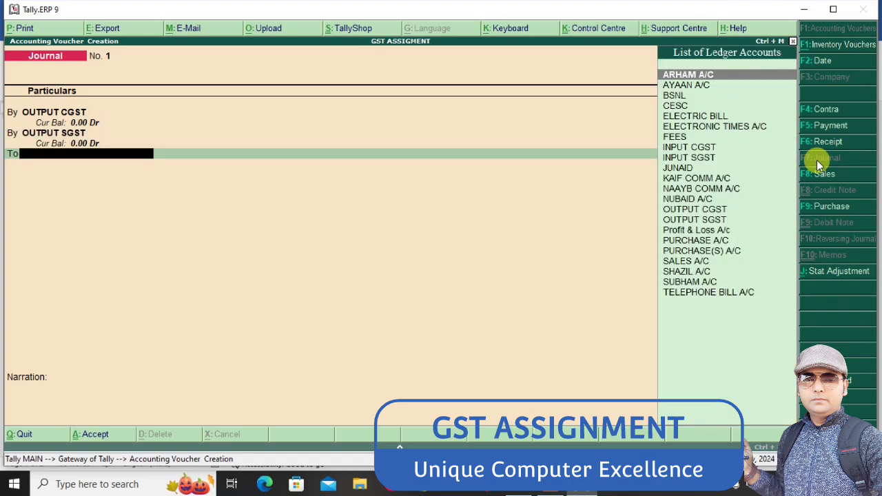
type("IN")
key("Return")
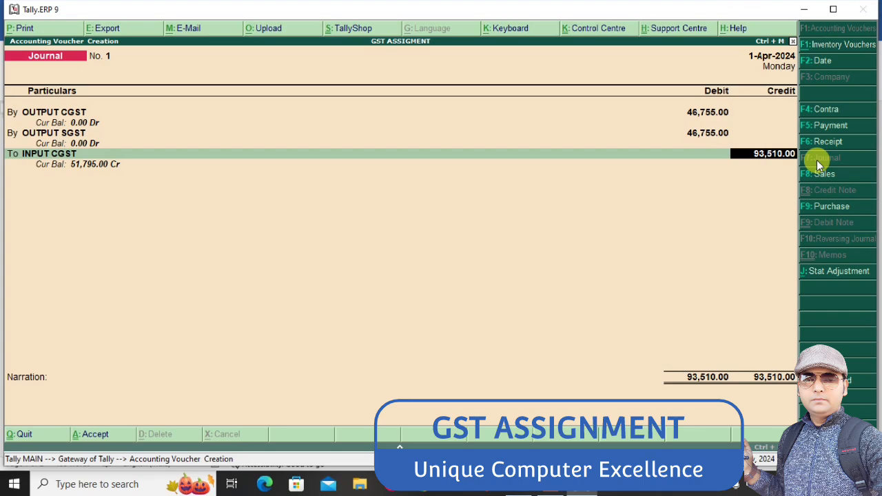
key("ctrl+n")
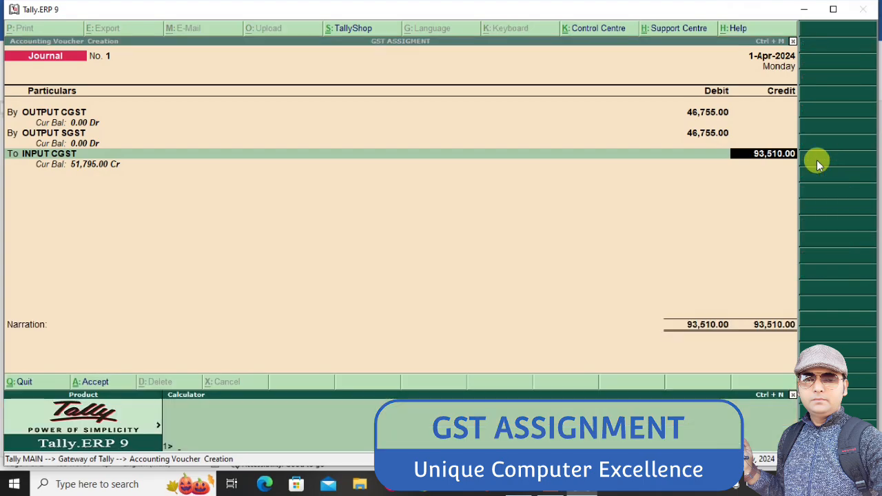
type("46755+46755")
type("-")
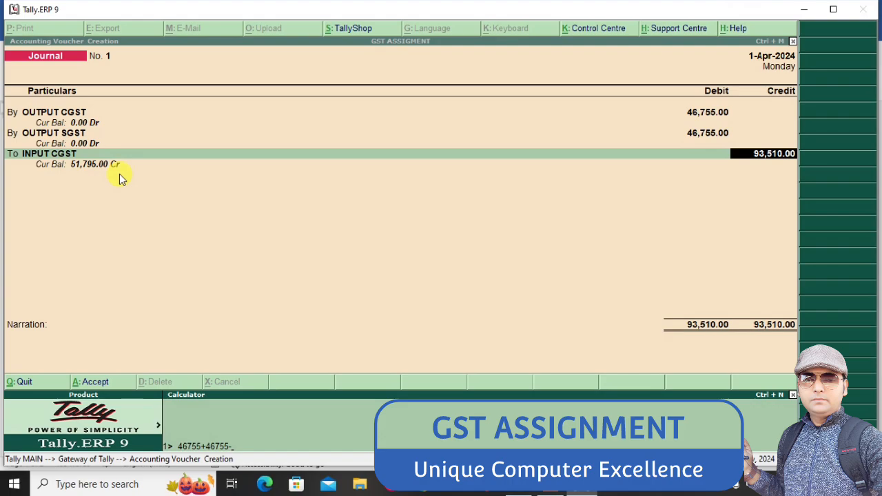
type("51795")
key("Return")
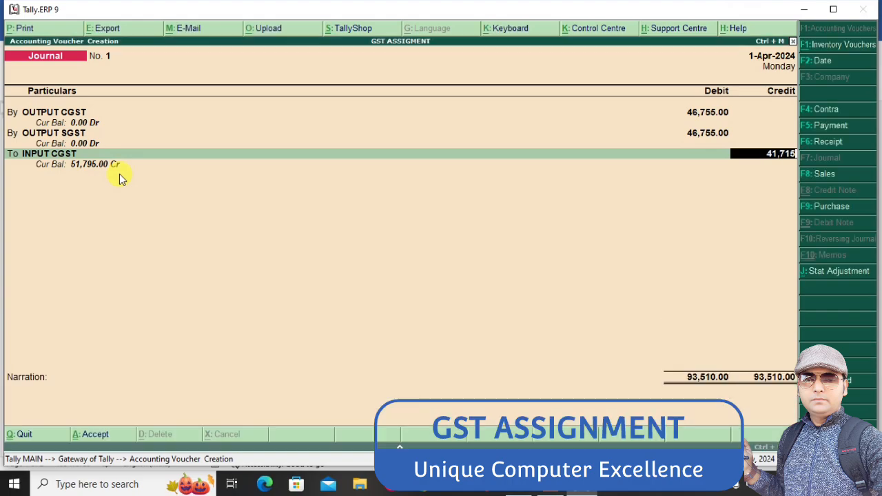
key("Return")
Credit INPUT SGST with 41,715 on the following line of the journal
key("Return")
type("in")
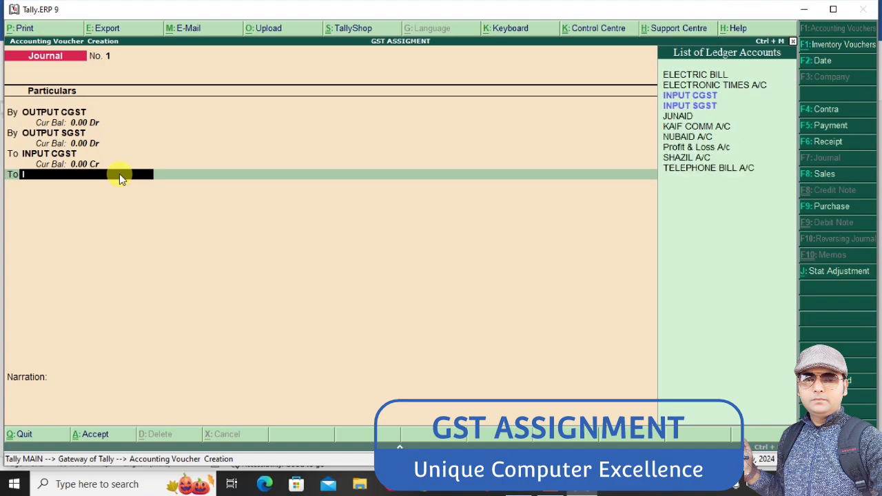
key("Down")
key("Return")
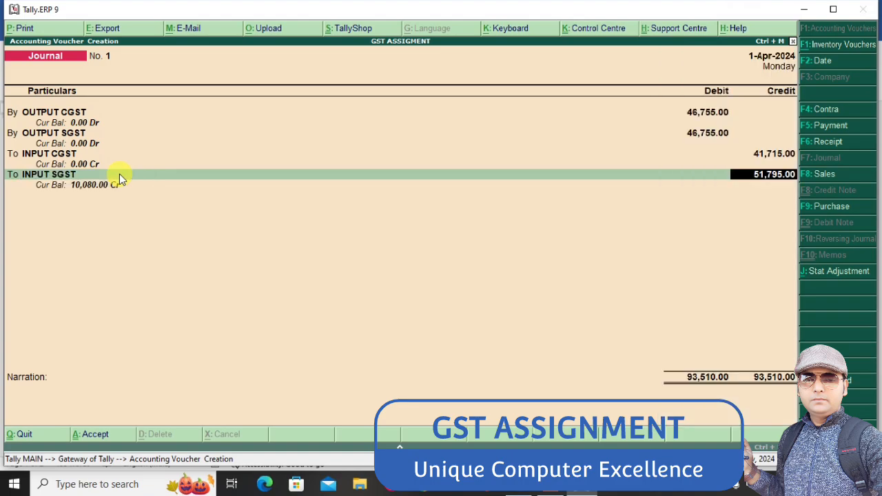
type("41715")
key("Return")
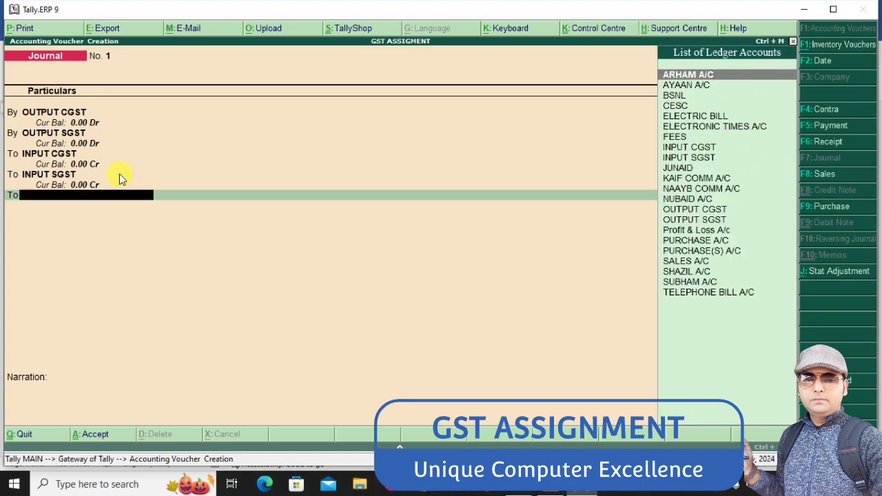
Create a GST PAYABLE ledger under Duties & Taxes with duty type Others from within the journal
key("alt+c")
type("GS")
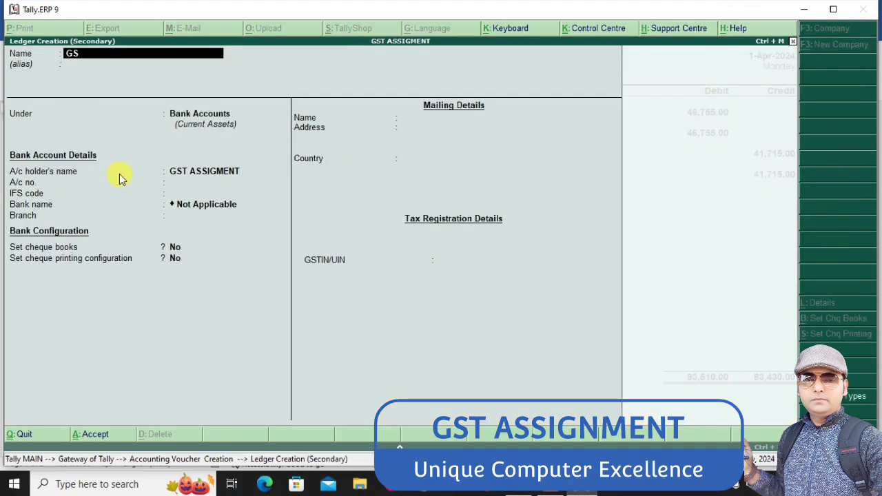
type("T PAYABLE")
key("Return")
key("Return")
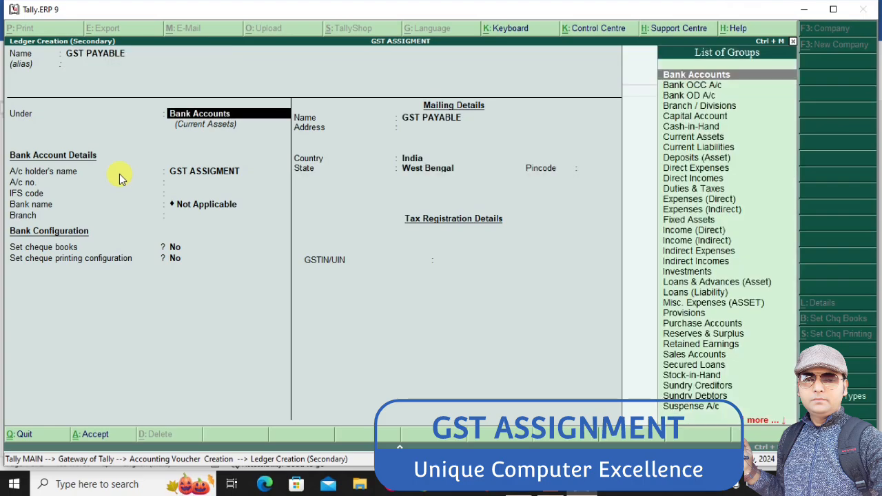
type("DU")
key("Return")
key("Up")
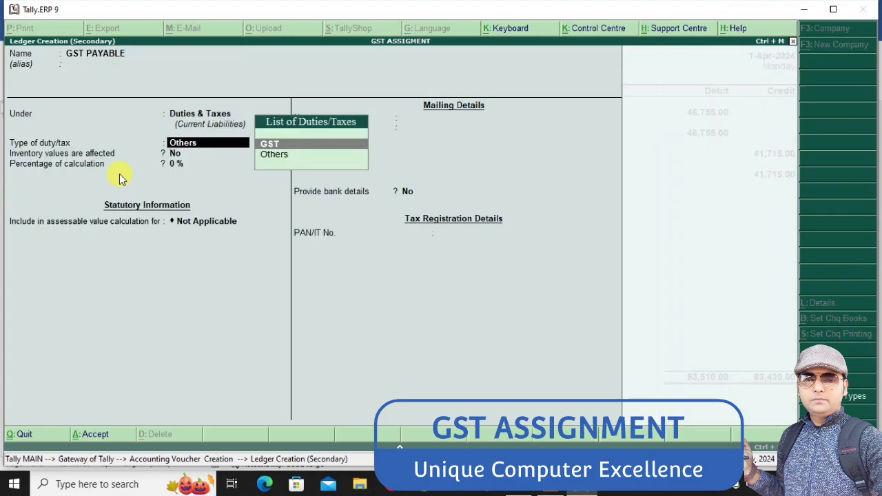
key("Down")
Credit GST PAYABLE with the remaining 10,080 and save the journal voucher without a narration
key("Return")
key("Return")
key("ctrl+a")
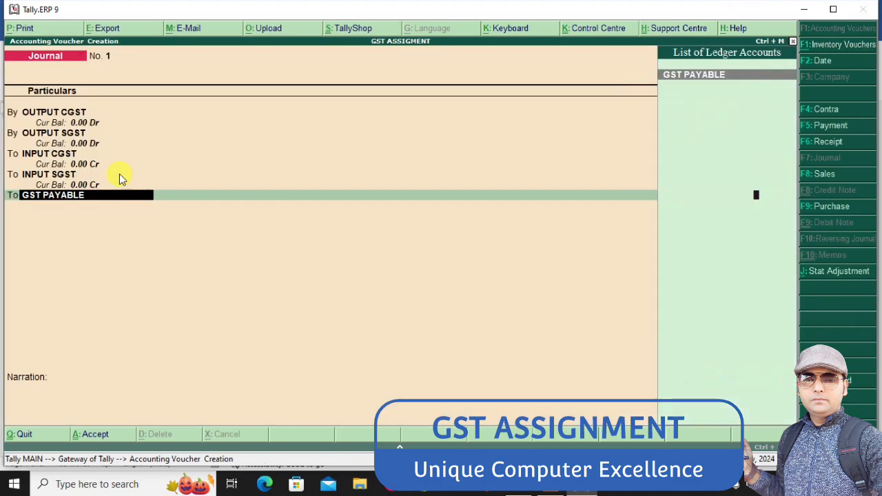
key("Return")
key("Return")
key("Return")
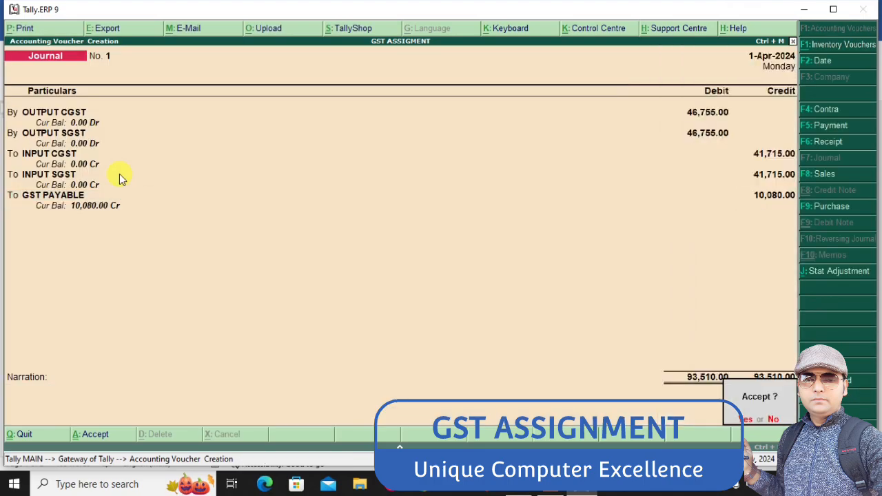
key("Return")
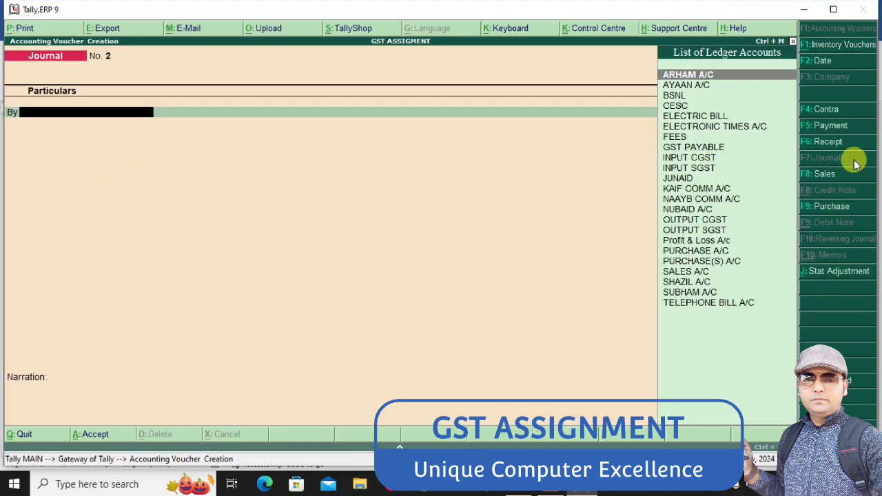
Start a payment from SBI BANK A/C and make it a statutory payment for GST with payment type Regular
left_click(824, 128)
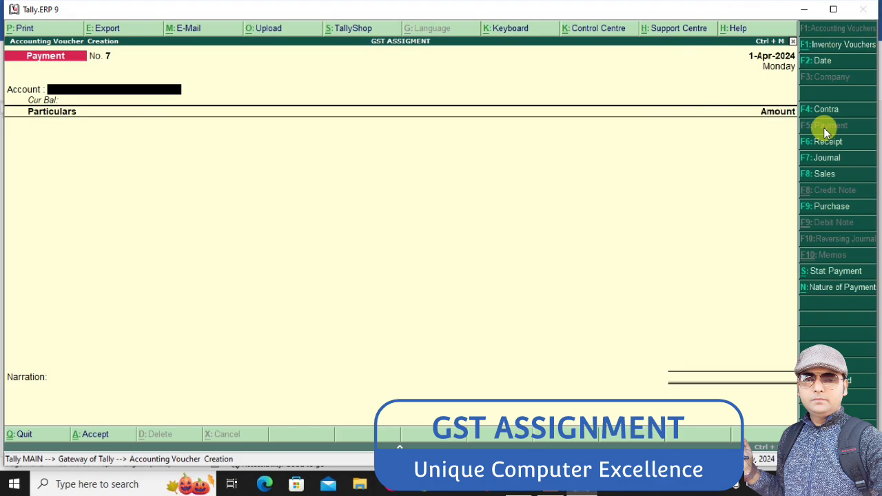
type("S")
key("Return")
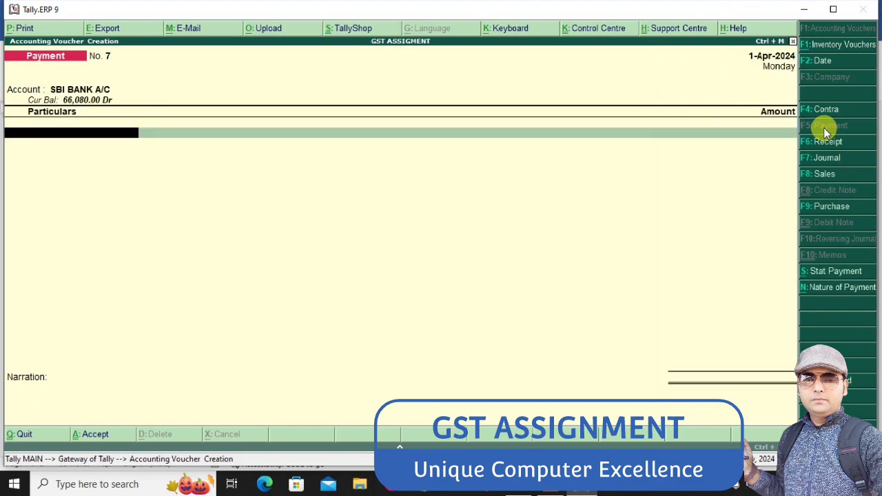
type("G")
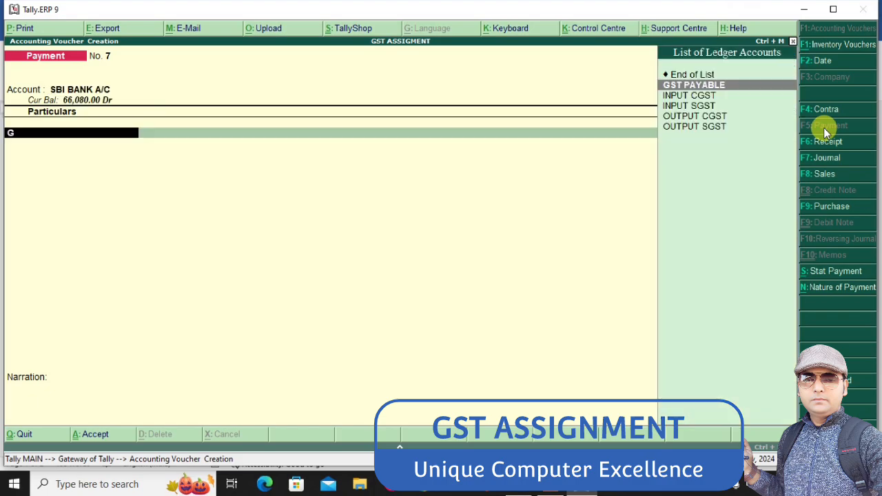
left_click(834, 273)
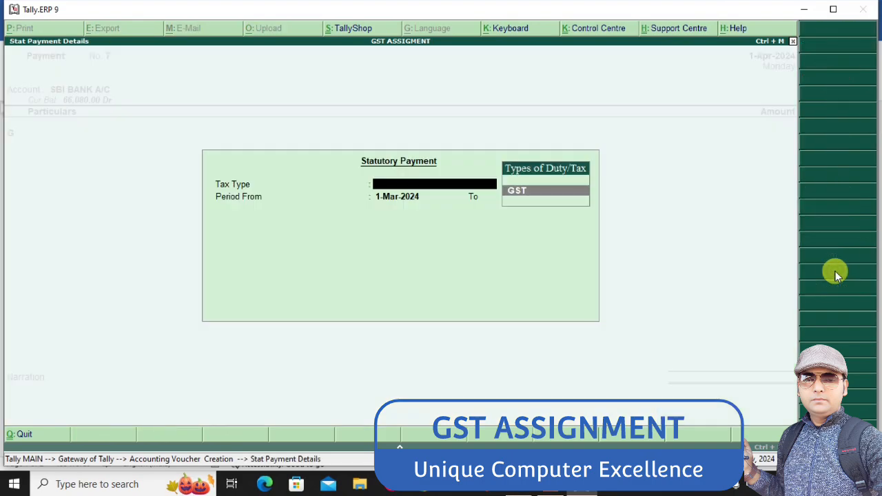
key("Return")
key("Return")
key("Return")
key("Return")
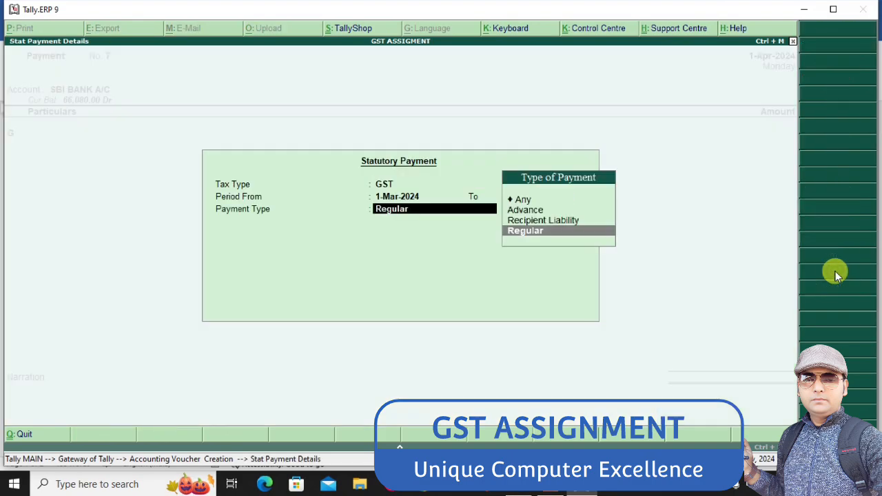
key("Return")
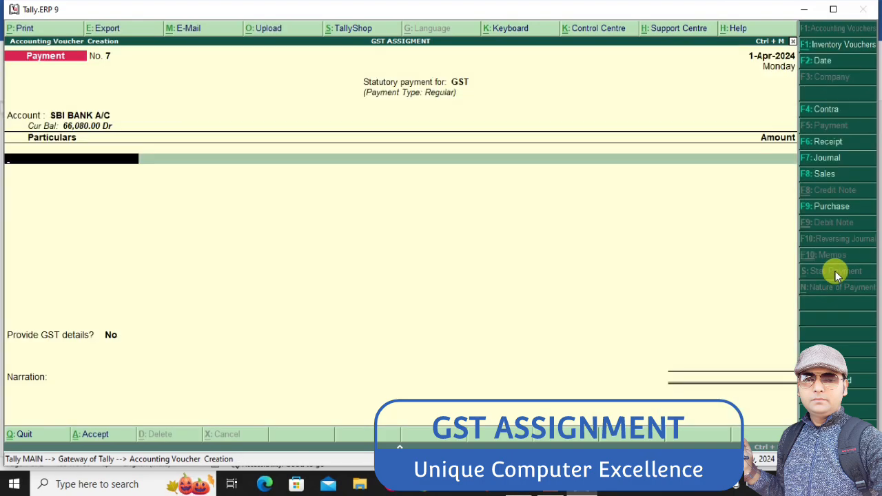
Enter GST PAYABLE as the paid ledger with an amount of 10,080
type("GS")
key("Return")
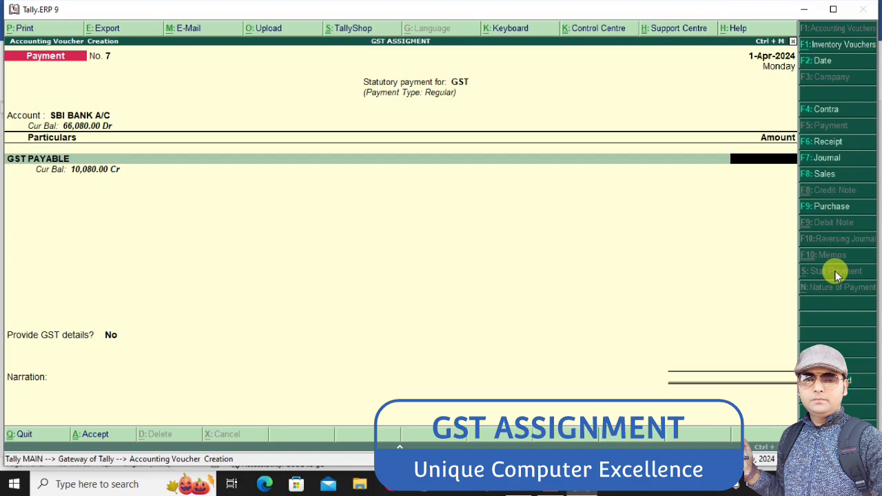
type("10080")
key("Return")
Keep Provide GST details at No and save the GST payment without a narration
key("Return")
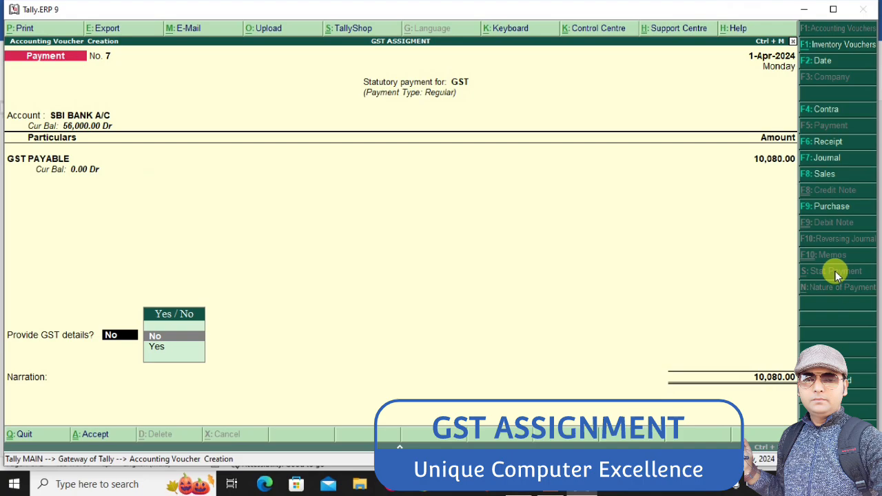
key("Return")
key("Return")
key("Return")
key("Return")
key("Return")
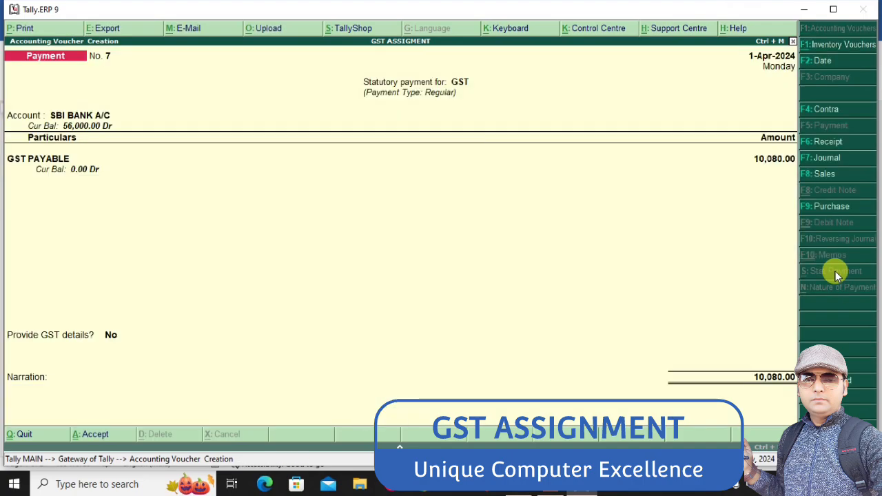
key("Return")
Leave voucher entry, open the Day Book for 1-Apr-2024 and look through its vouchers
key("Return")
key("Escape")
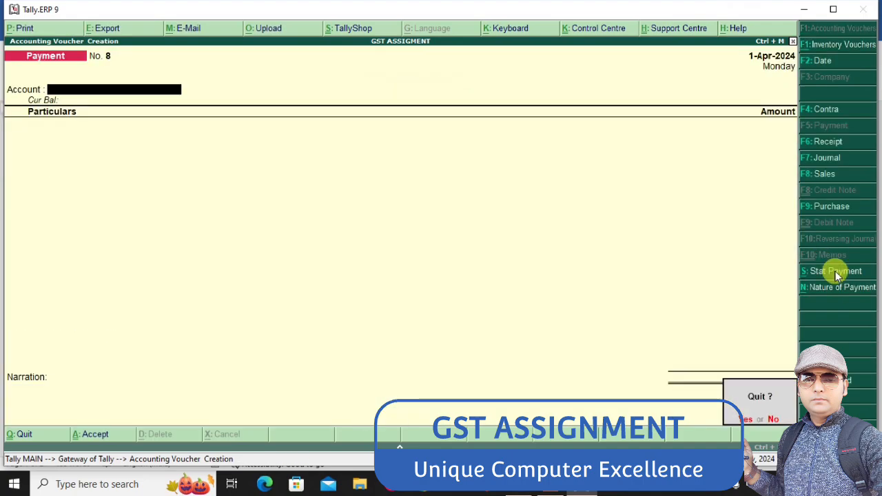
key("Return")
key("d")
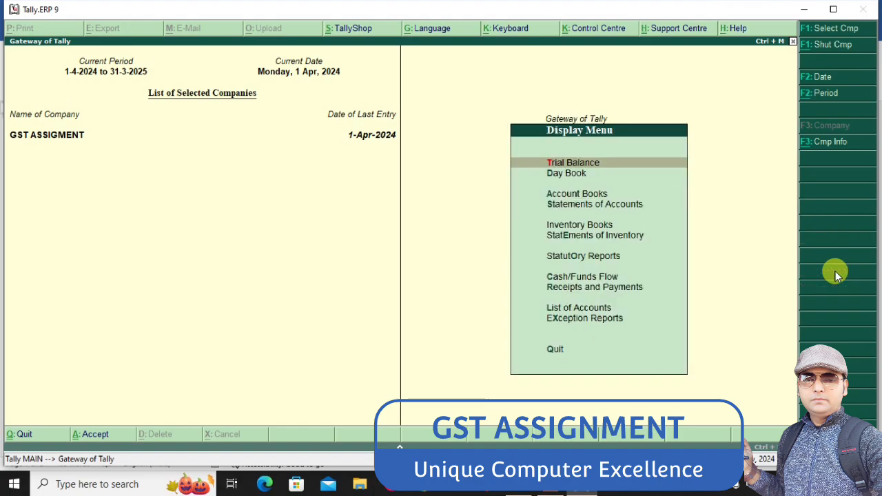
key("y")
key("Down")
key("Down")
key("Down")
key("Down")
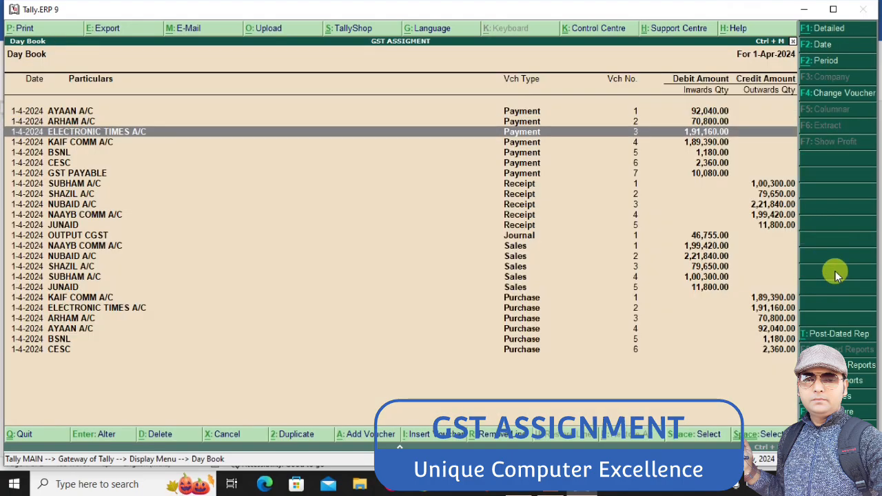
Expand the Day Book to its detailed form, review the ledger lines of the vouchers and close the report
key("alt+F1")
key("Up")
key("Up")
key("Up")
key("Up")
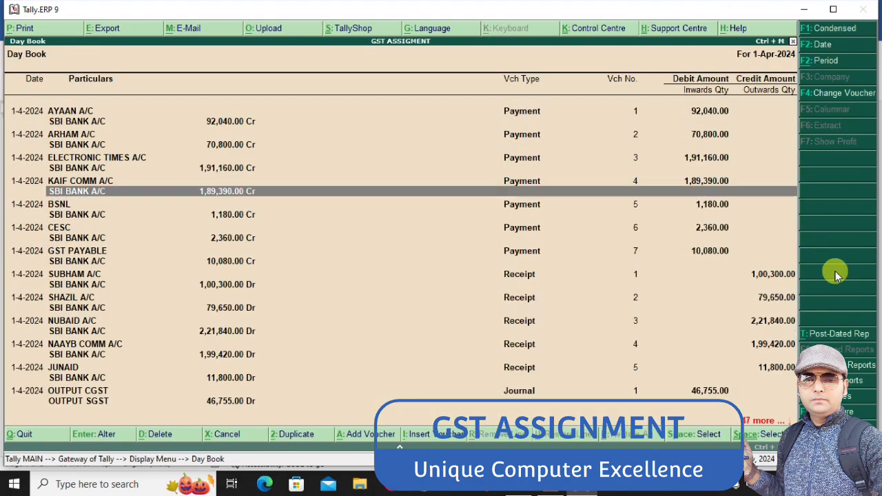
key("Escape")
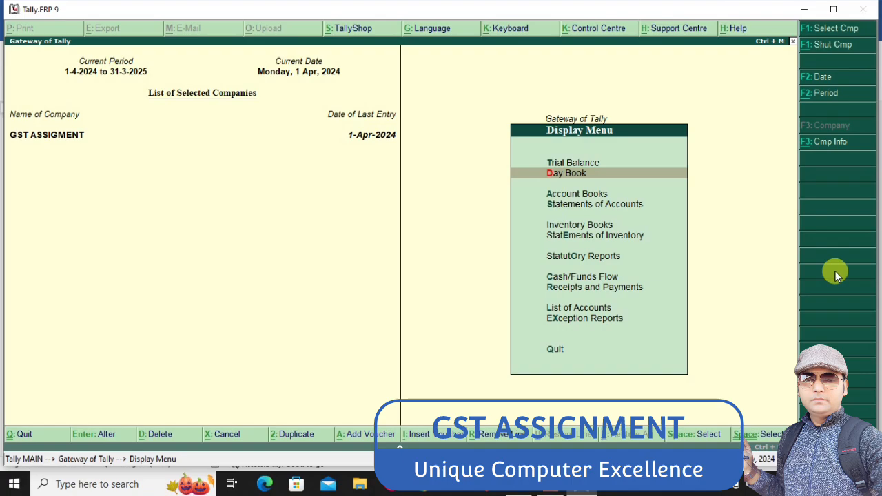
key("Escape")
key("Return")
key("Down")
key("Down")
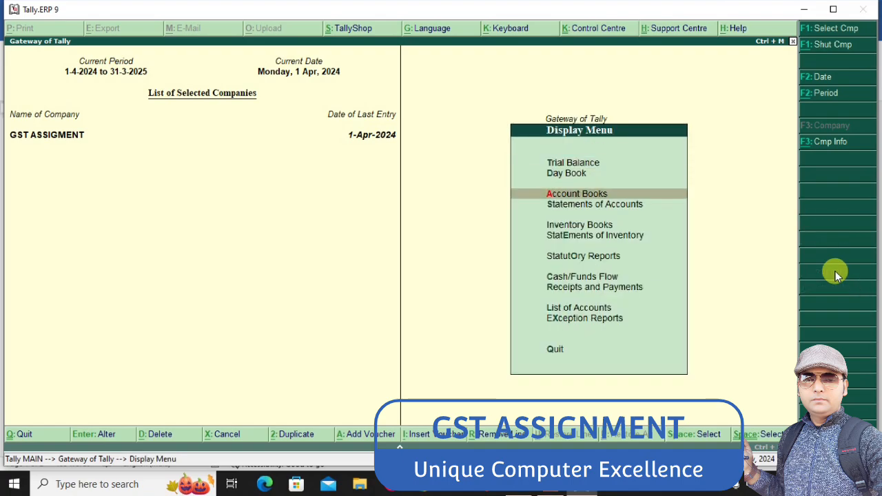
key("Down")
key("Return")
key("Escape")
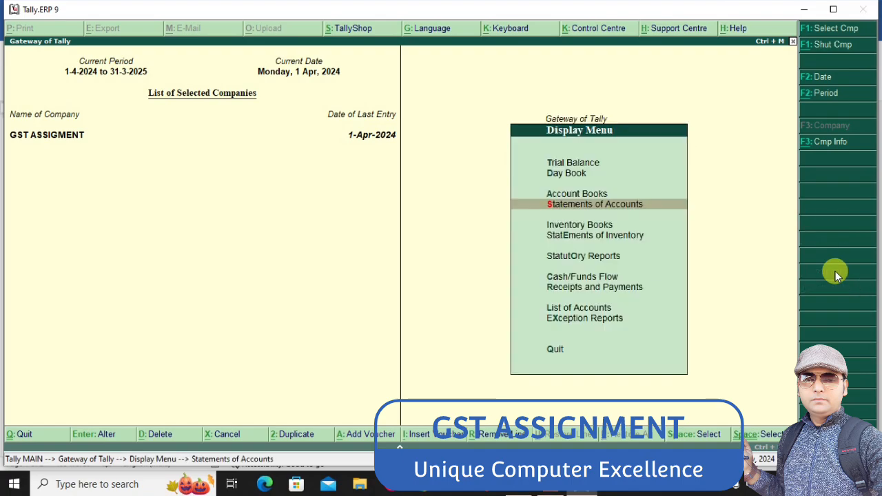
key("Down")
key("Up")
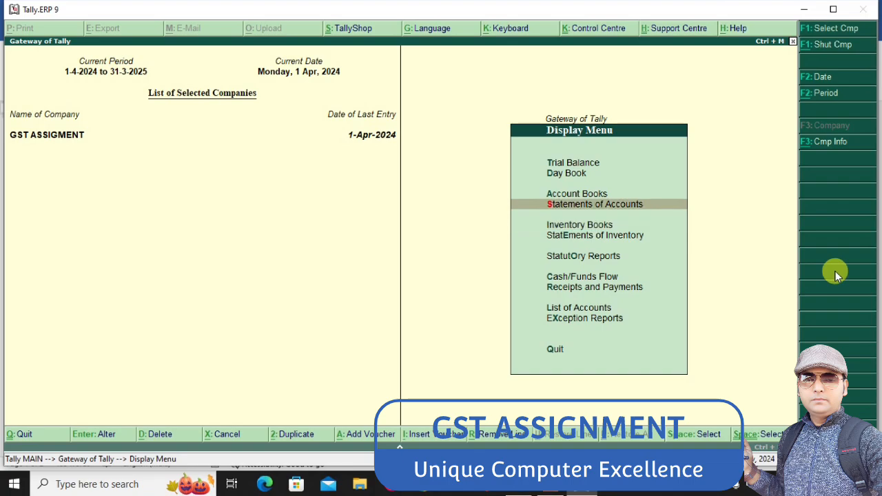
Open the ledger list in the Account Books, look through the ledger names and leave without choosing one
key("Up")
key("Return")
key("Down")
key("Down")
key("Up")
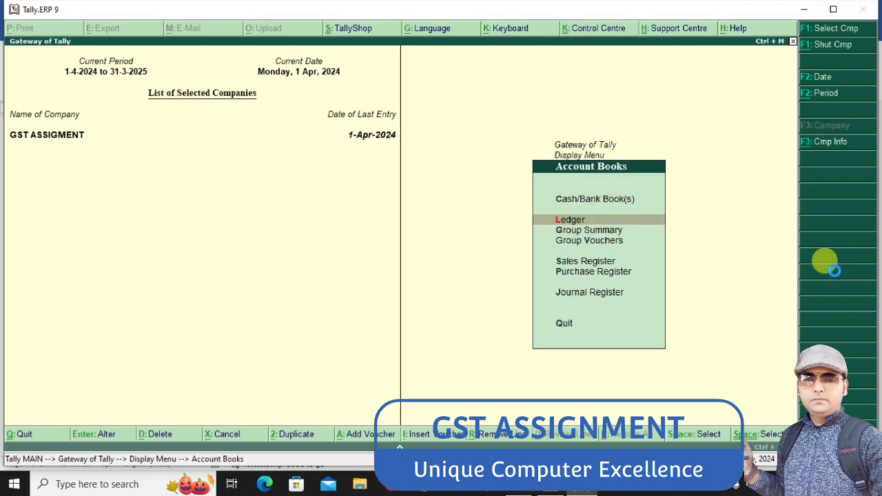
key("Return")
key("Down")
key("Down")
key("Down")
key("Down")
key("Down")
key("Down")
key("Down")
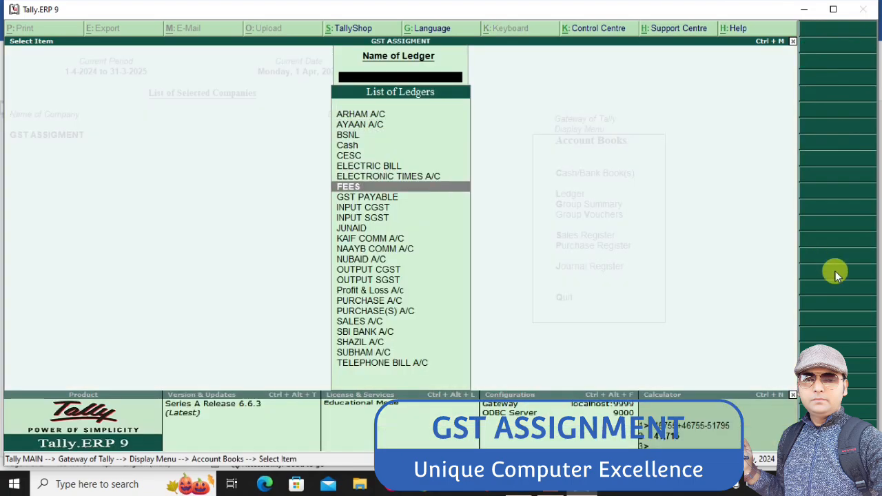
key("Up")
key("Up")
key("Up")
key("Up")
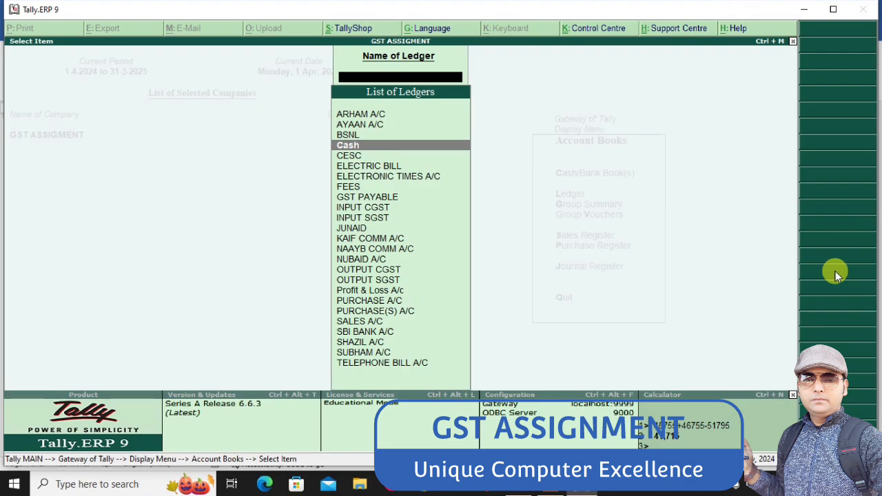
key("Down")
key("Down")
key("Down")
key("Down")
key("Escape")
Open the Balance Sheet, review its liabilities and assets down to Duties & Taxes and Bank Accounts, and close it
key("Escape")
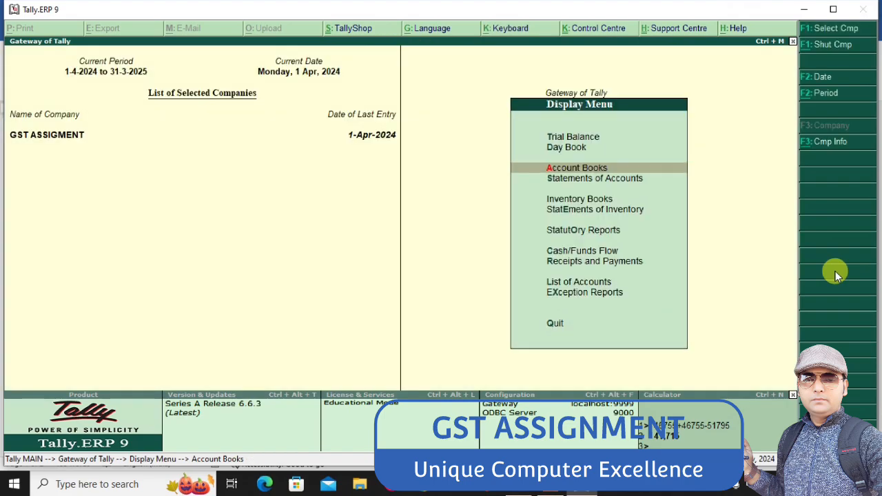
key("Escape")
key("Up")
key("Up")
key("Up")
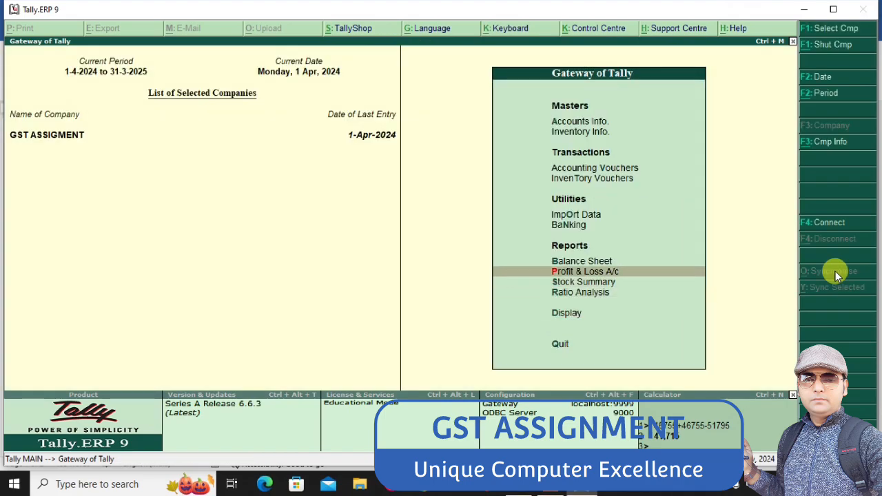
key("Return")
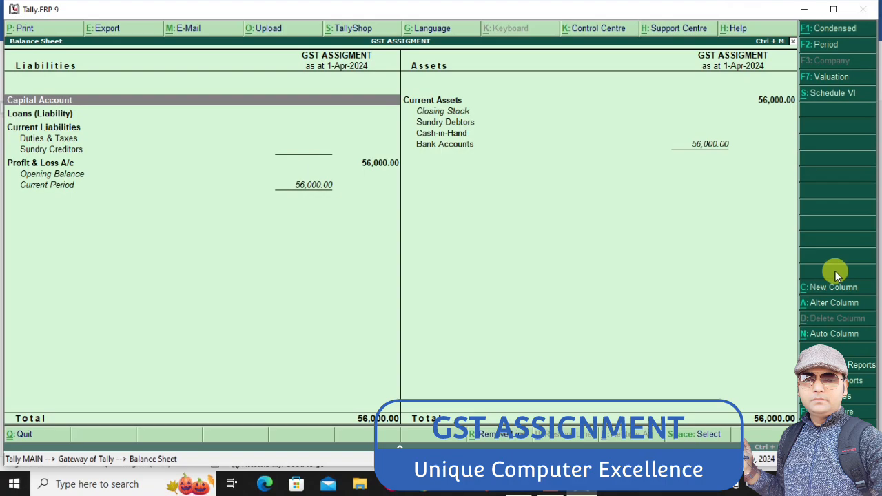
key("Down")
key("Down")
key("Down")
key("Right")
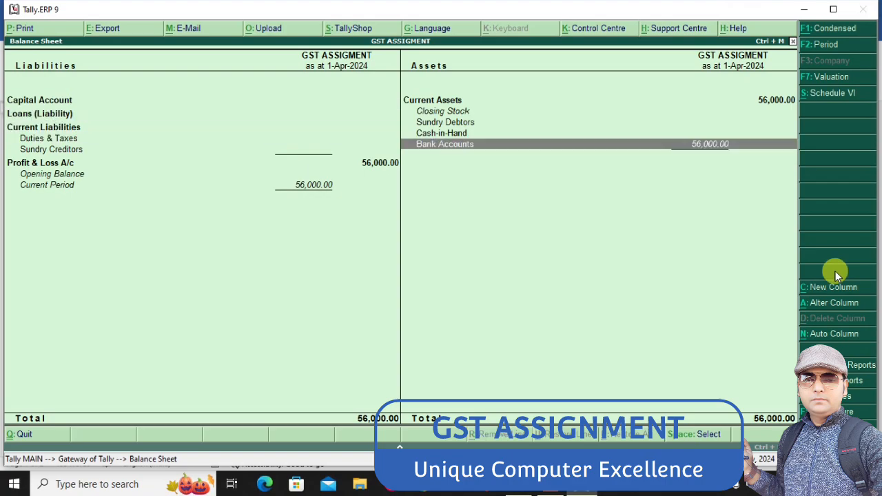
key("Left")
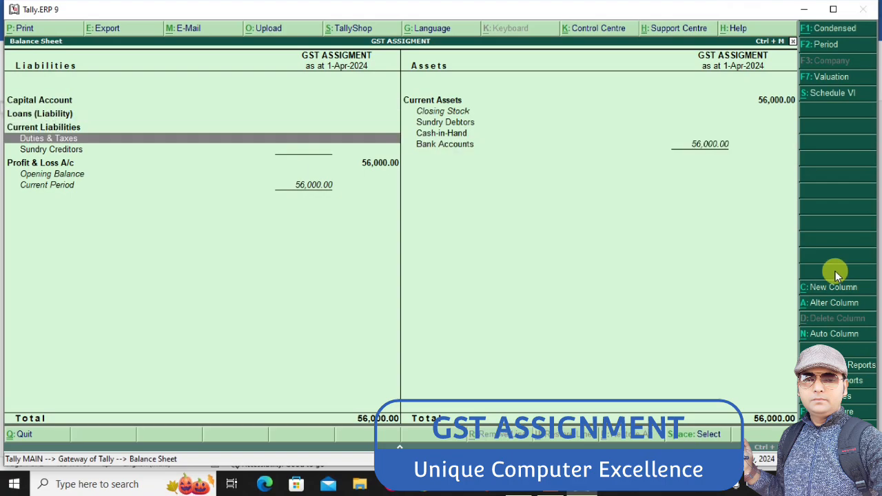
key("Escape")
Open the Profit & Loss A/c in detailed form, review its entries down to Nett Profit and close the report
key("Down")
key("Return")
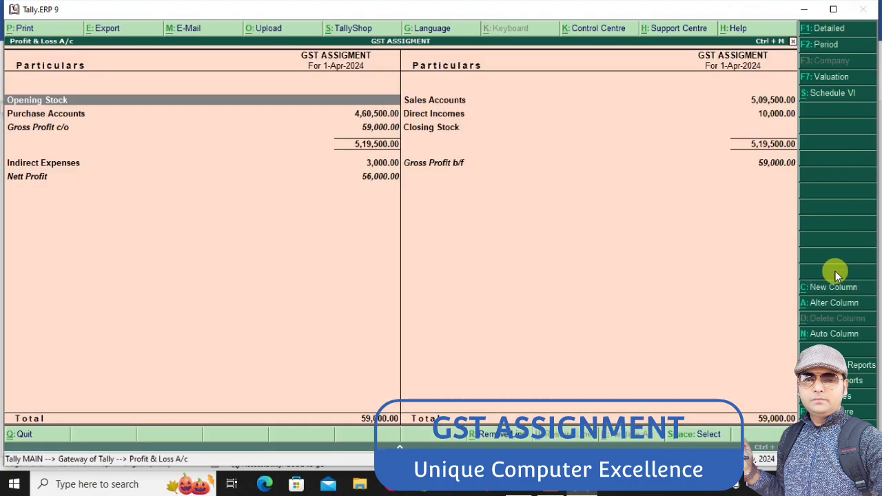
key("alt+F1")
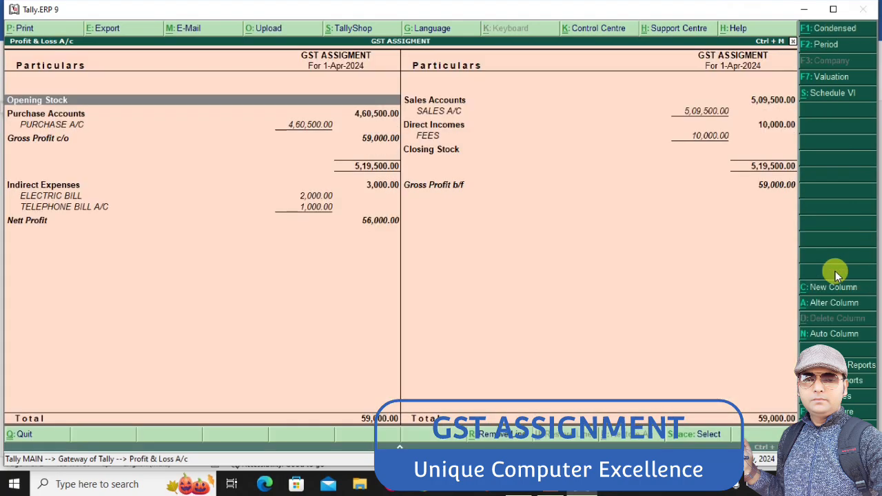
key("Down")
key("Down")
key("Down")
key("Down")
key("Down")
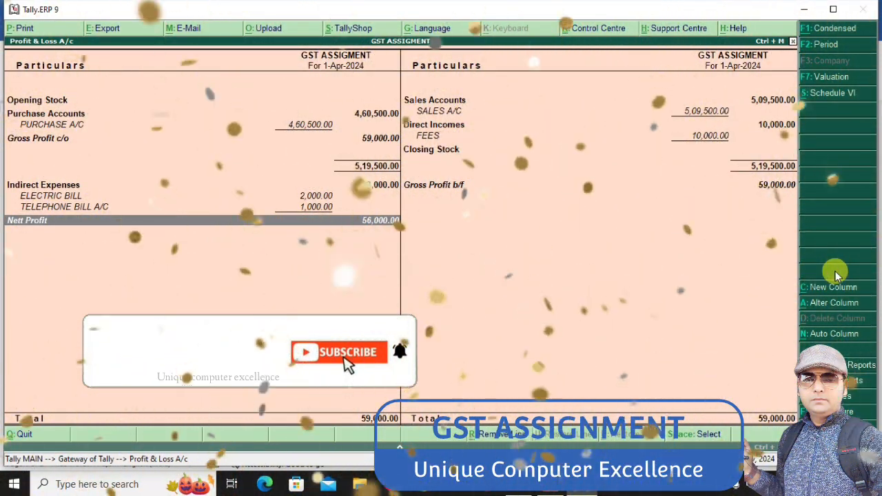
key("Escape")
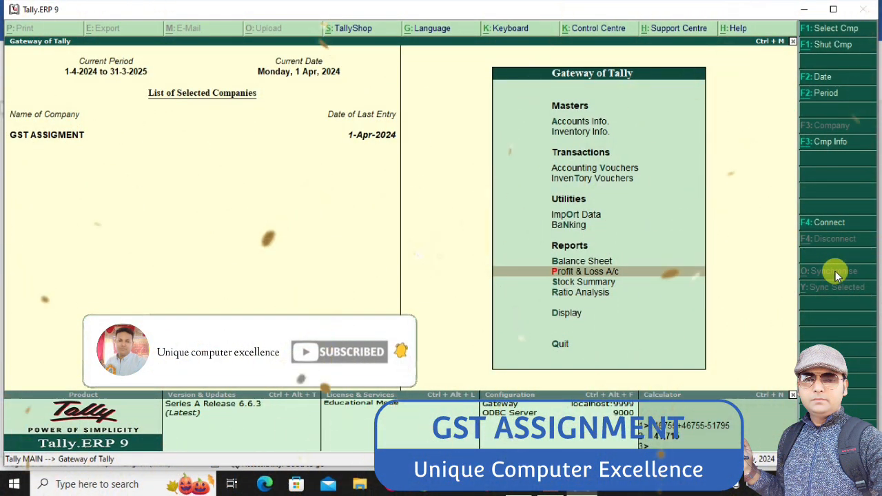